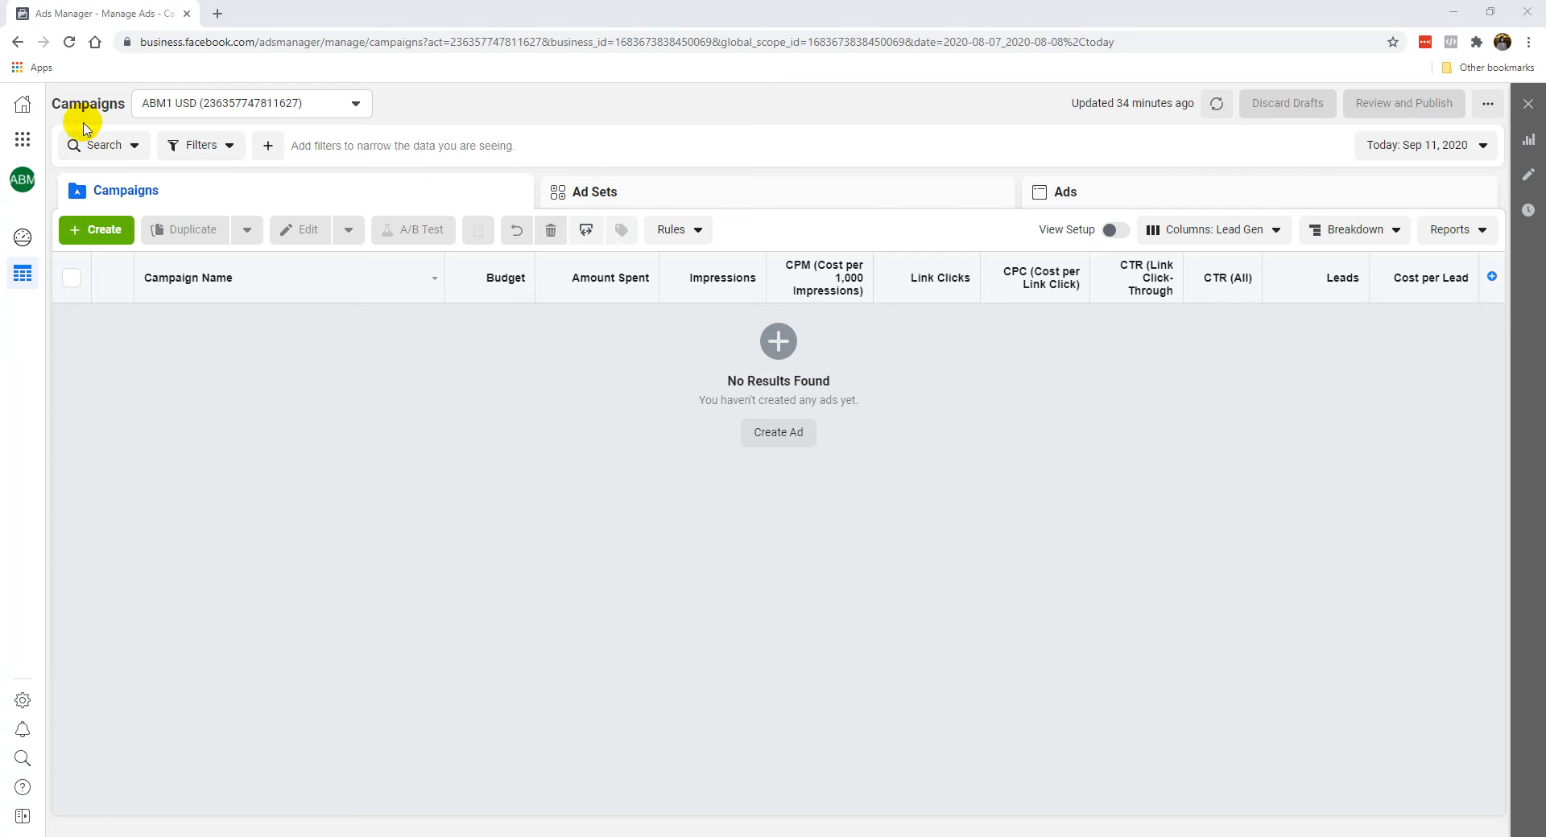
Go to the Business Manager home page and open Ads Manager from there.
{"action": "left_click_drag", "start_coordinate": [258, 49], "coordinate": [389, 47]}
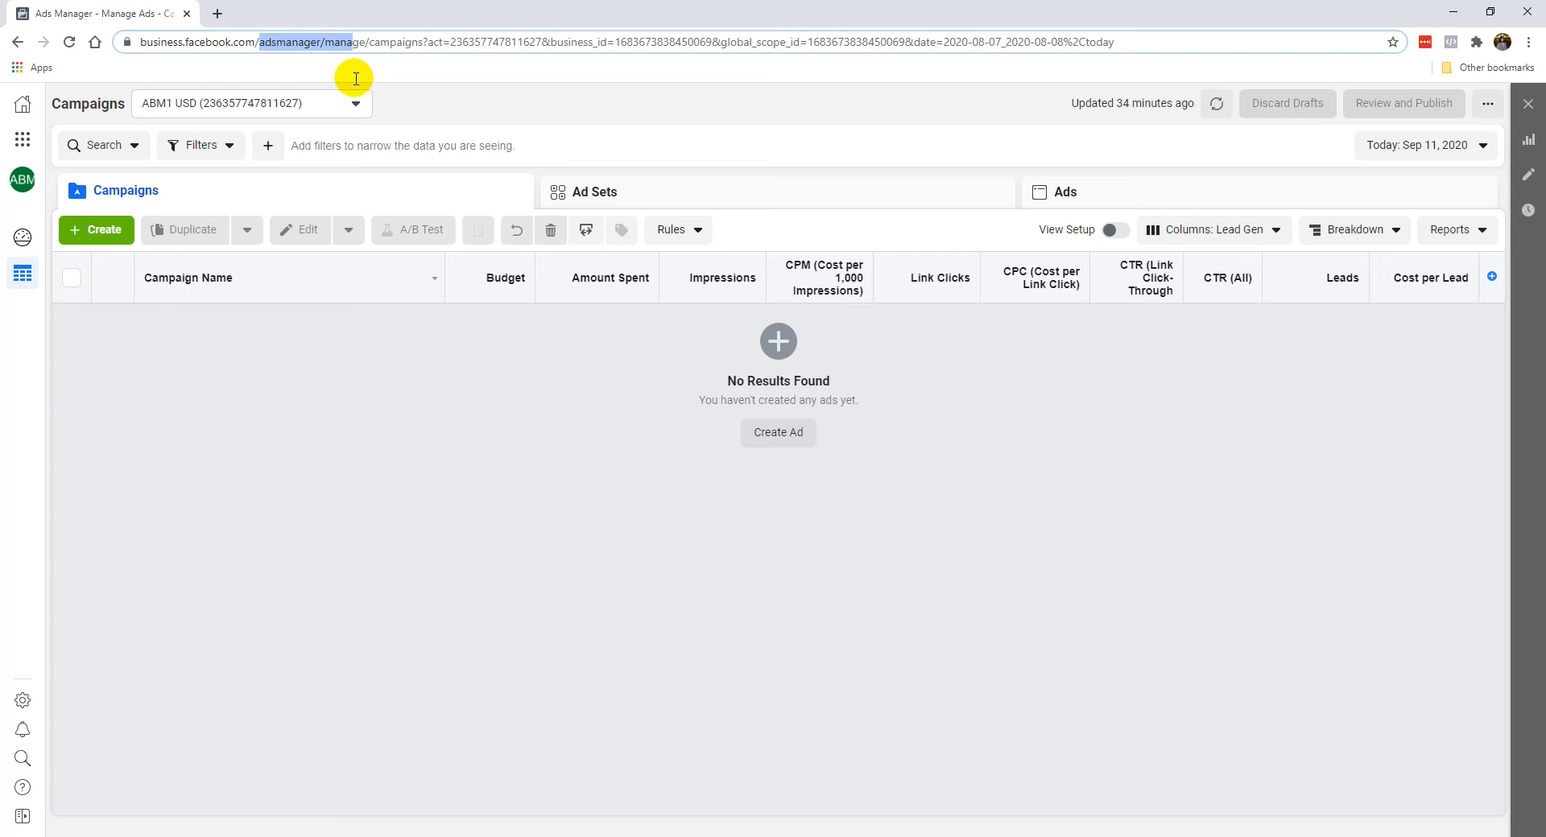
{"action": "left_click", "coordinate": [203, 492]}
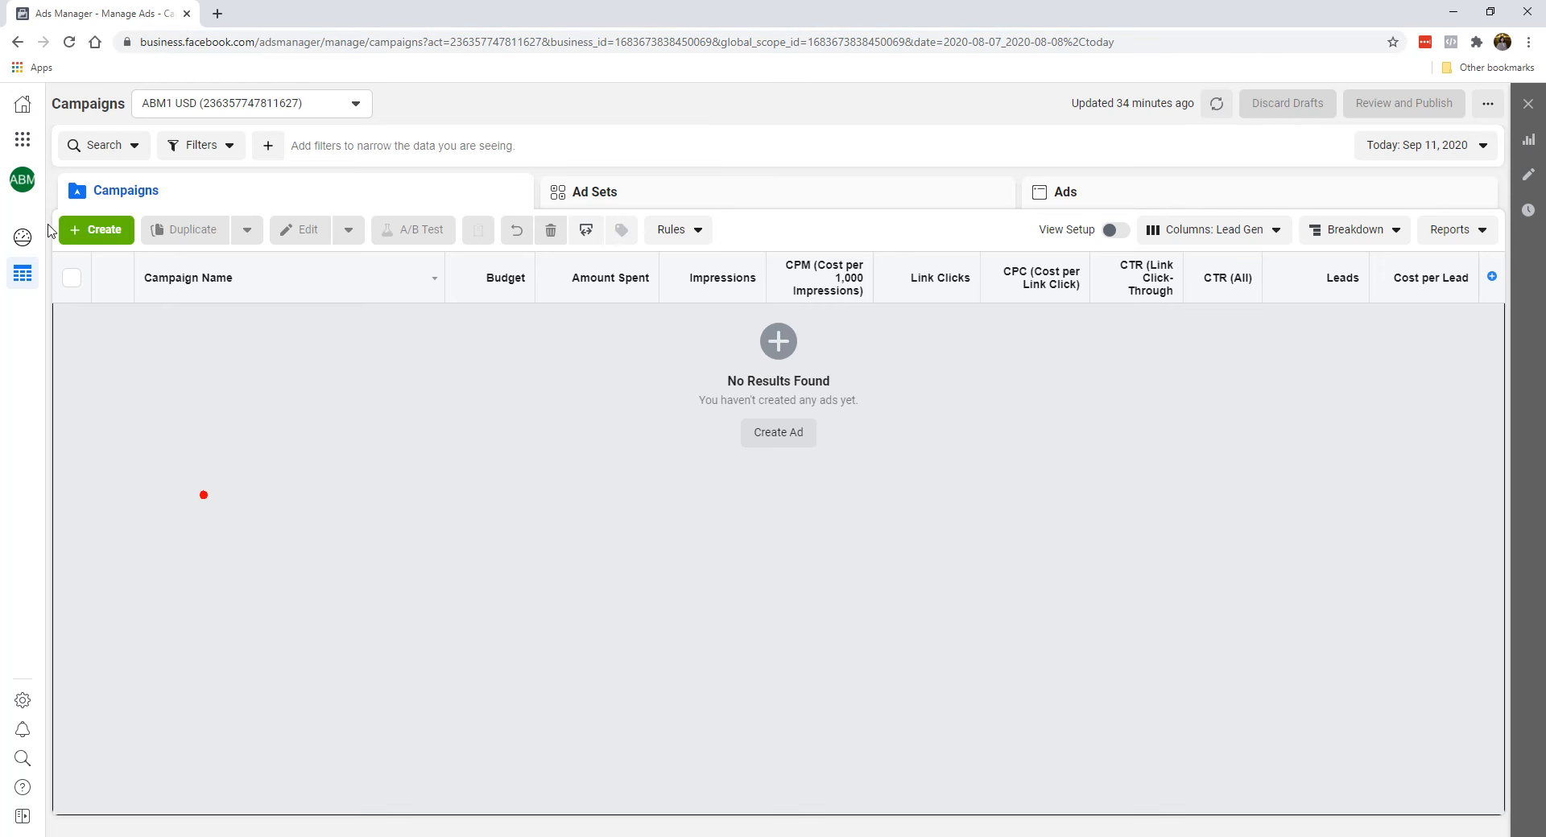
{"action": "left_click", "coordinate": [26, 110]}
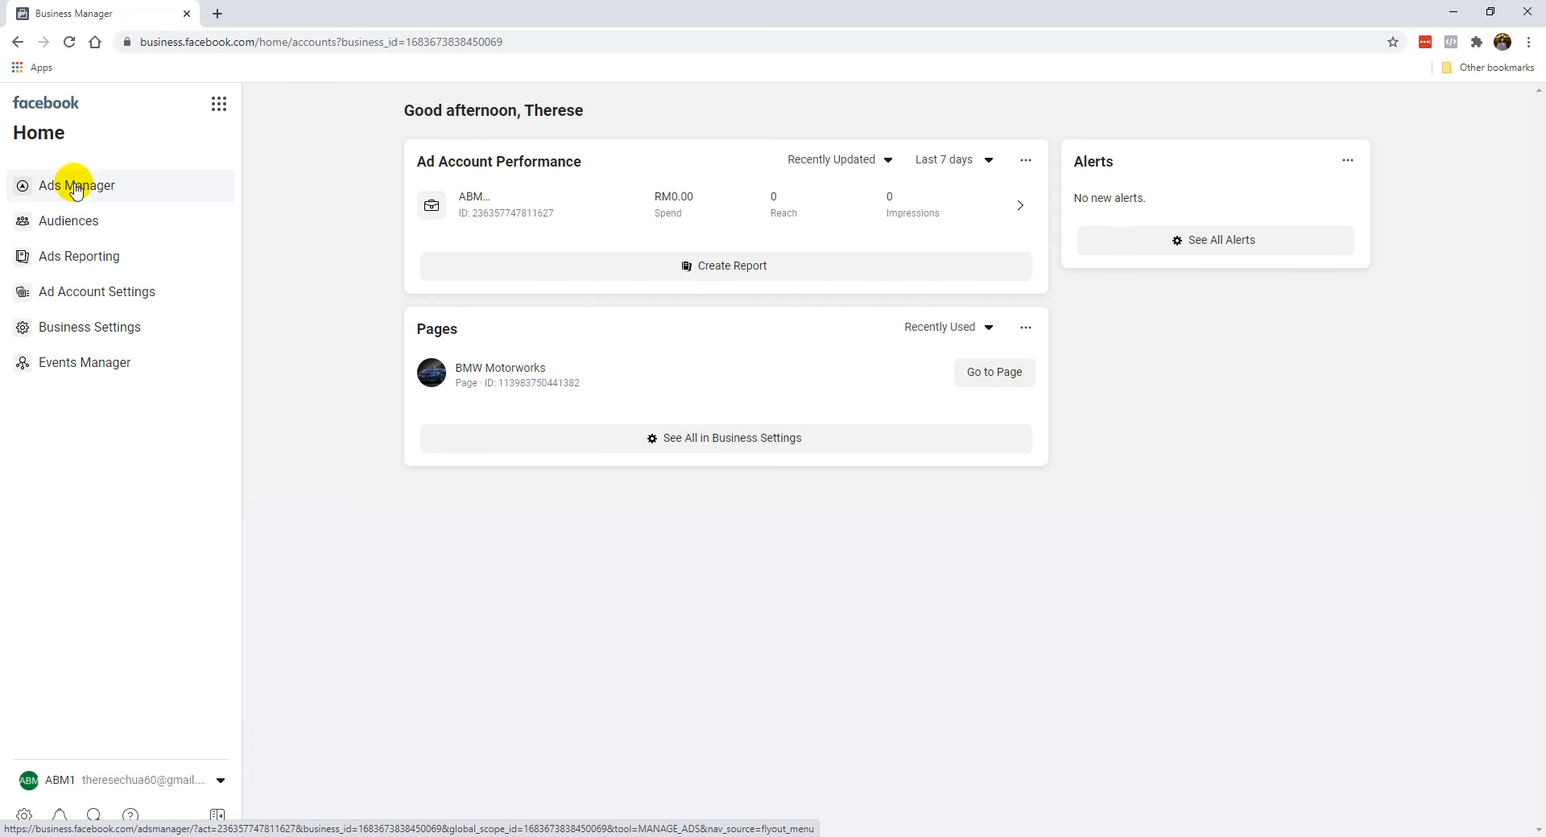
{"action": "left_click", "coordinate": [106, 191]}
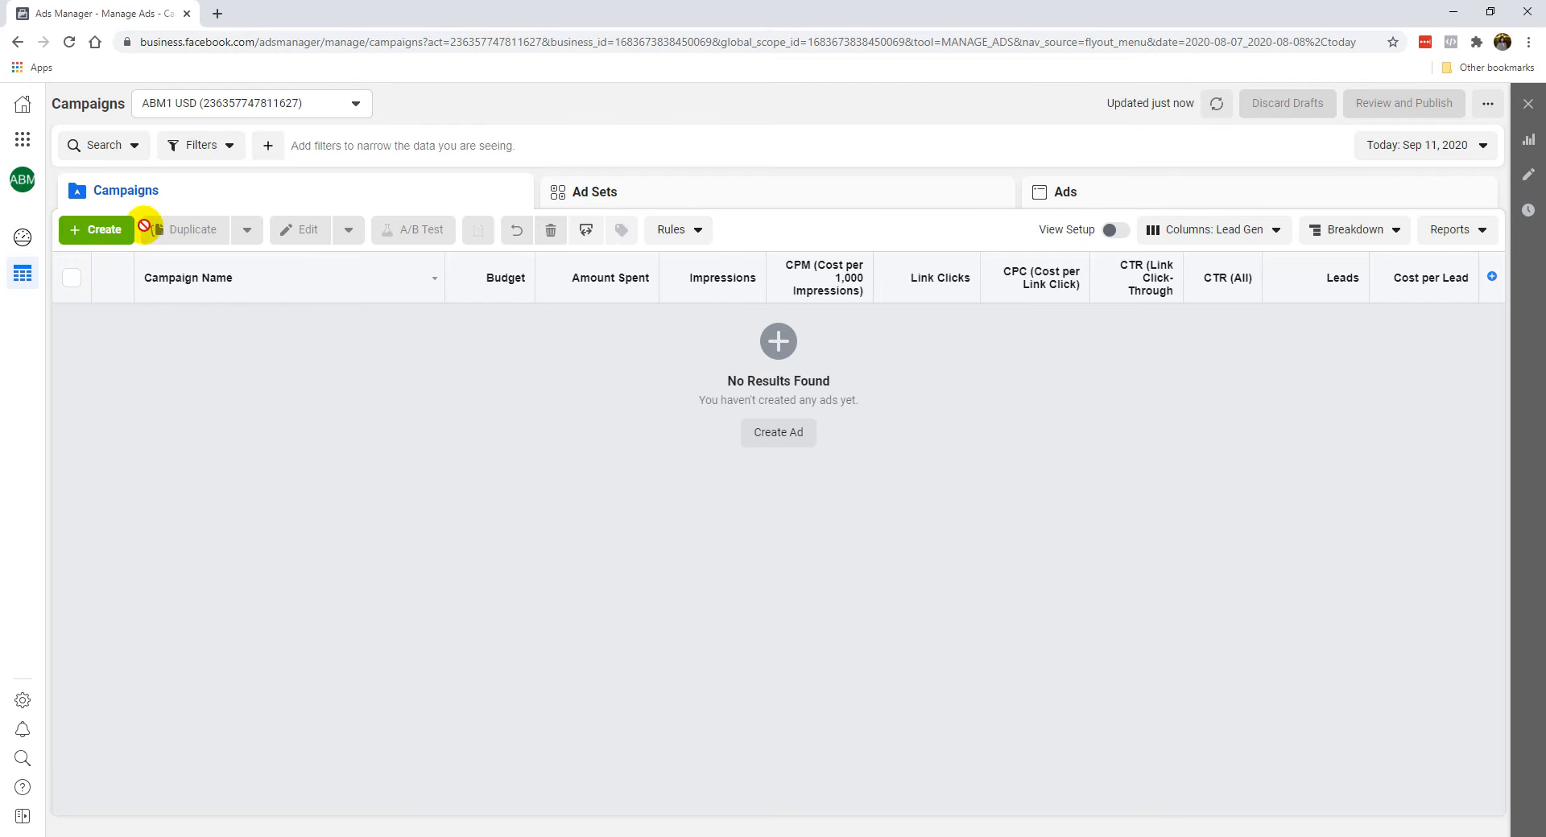
Start a new campaign with Conversions as its objective.
{"action": "left_click", "coordinate": [105, 244]}
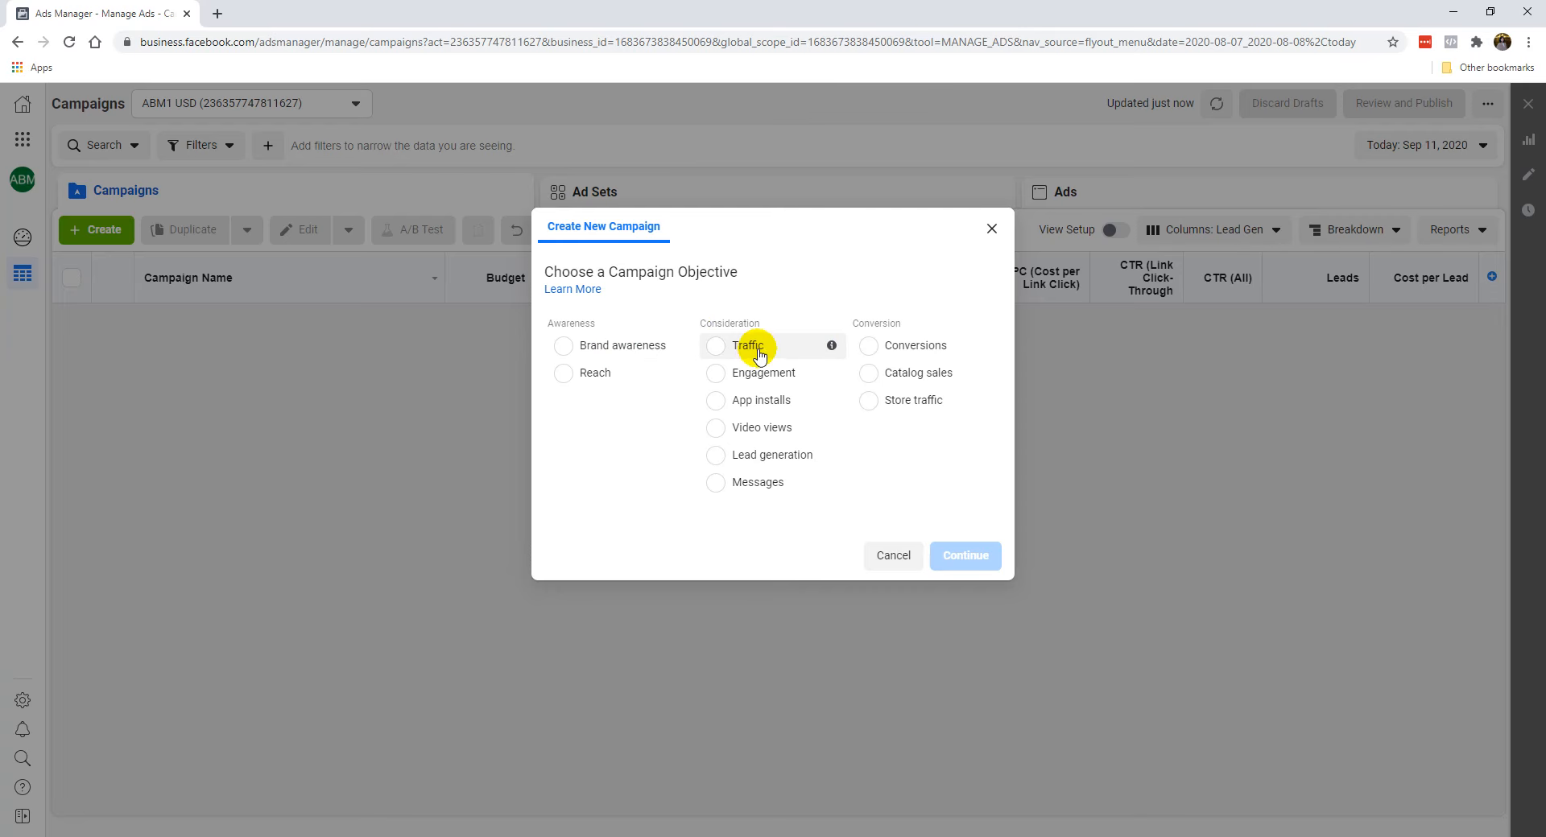
{"action": "left_click", "coordinate": [775, 464]}
{"action": "left_click", "coordinate": [922, 296]}
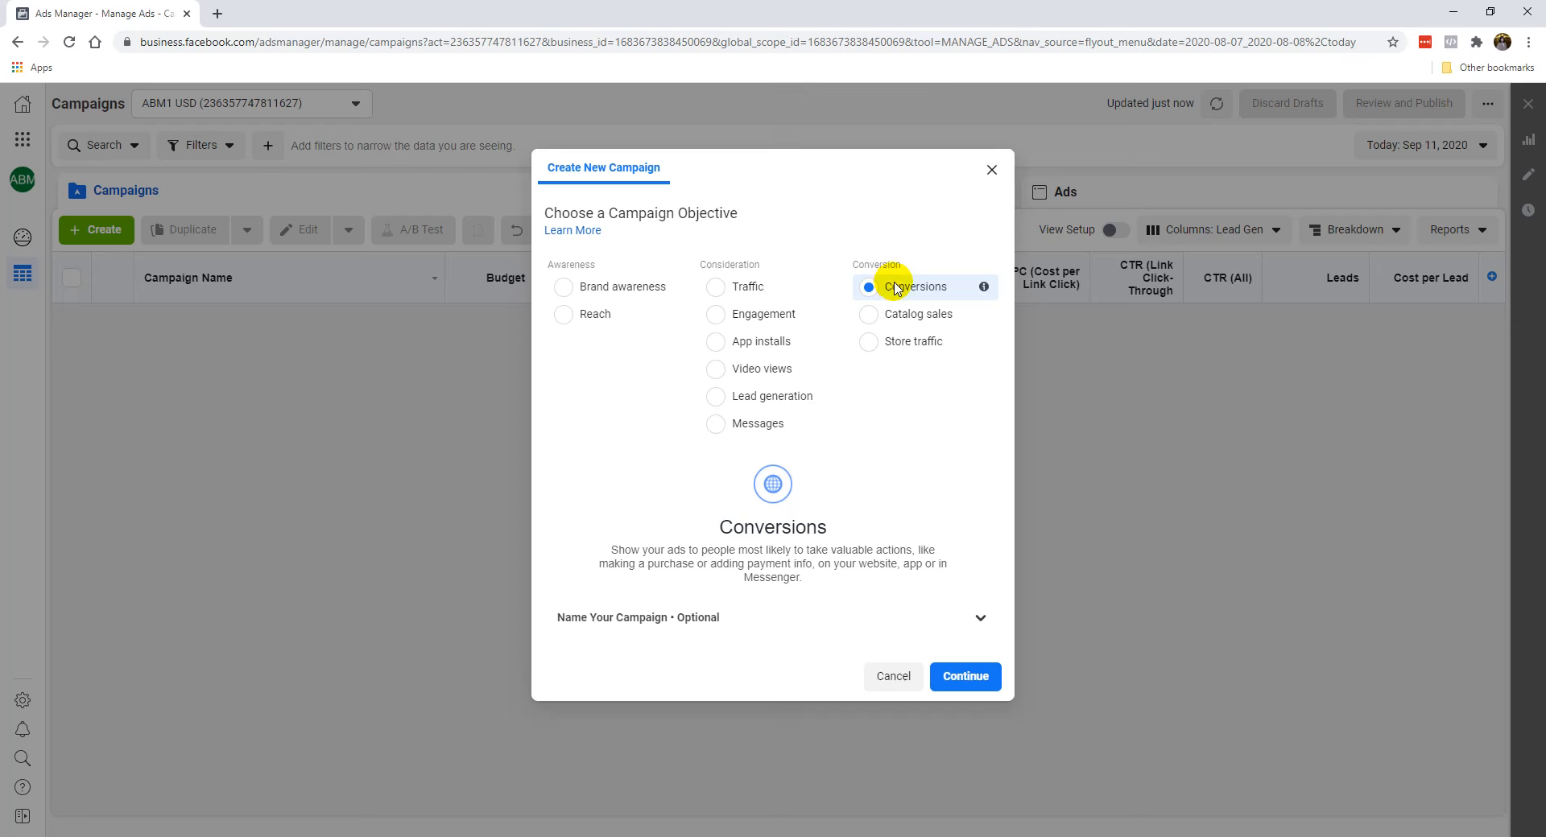
Name the new campaign "Conversions - PDF Book".
{"action": "left_click", "coordinate": [672, 619]}
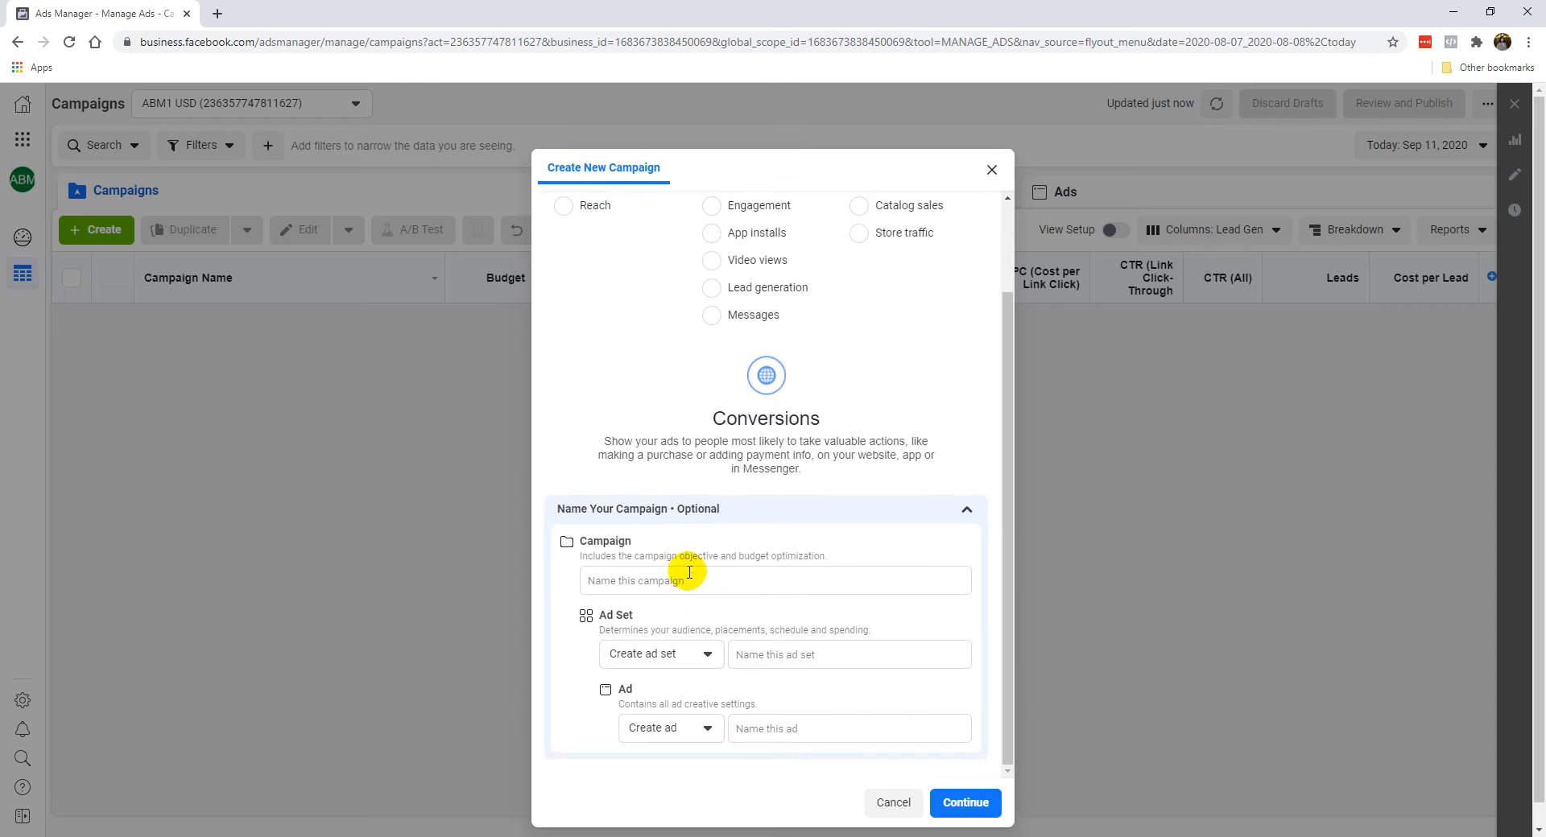
{"action": "left_click", "coordinate": [691, 558]}
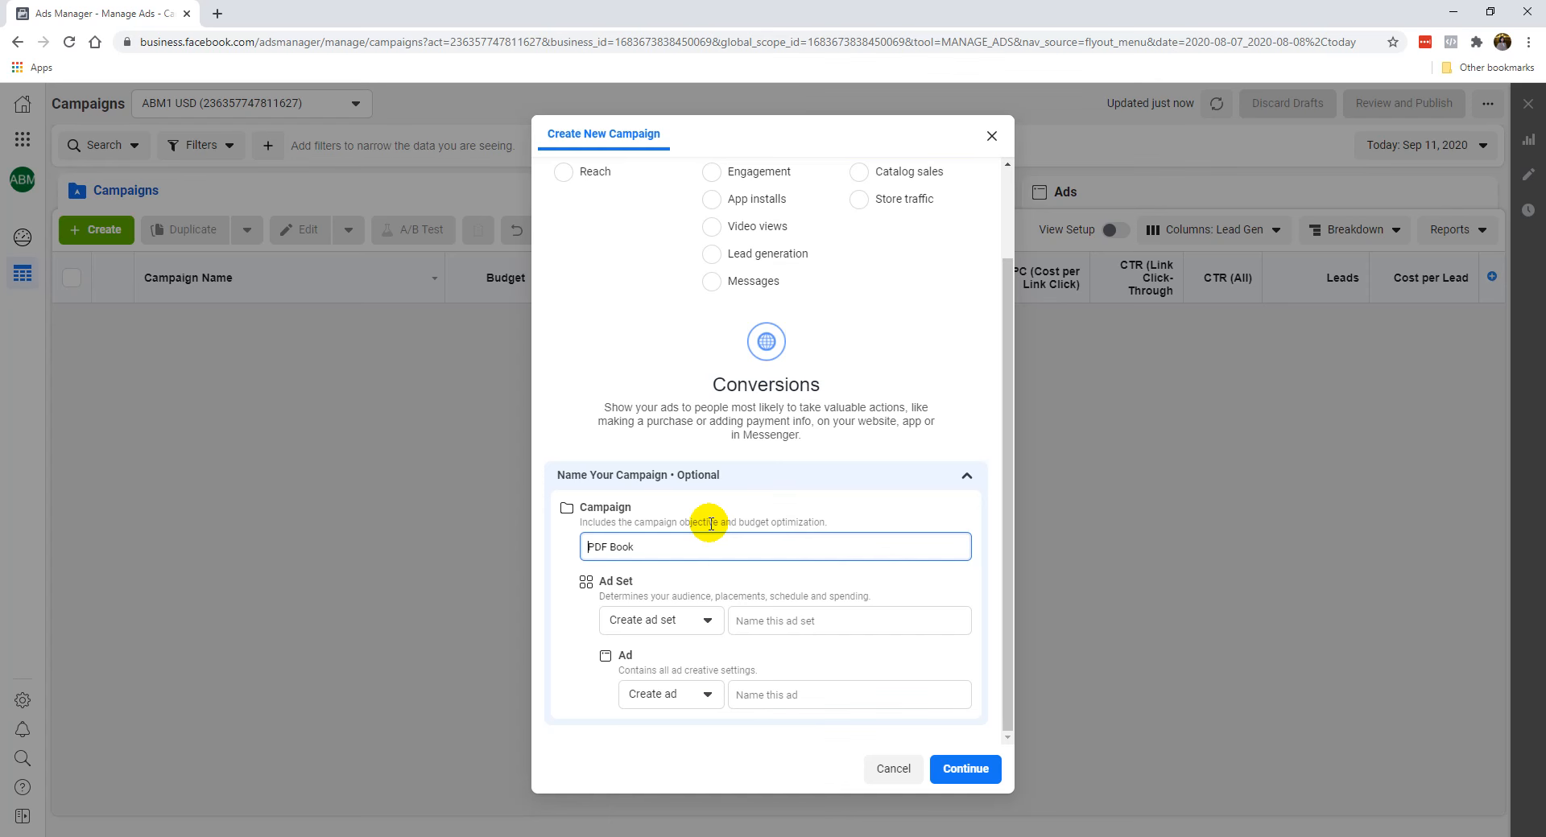
{"action": "type", "text": "Conversions -"}
{"action": "scroll", "coordinate": [724, 362], "scroll_direction": "up", "scroll_amount": 2}
{"action": "scroll", "coordinate": [628, 515], "scroll_direction": "down", "scroll_amount": 2}
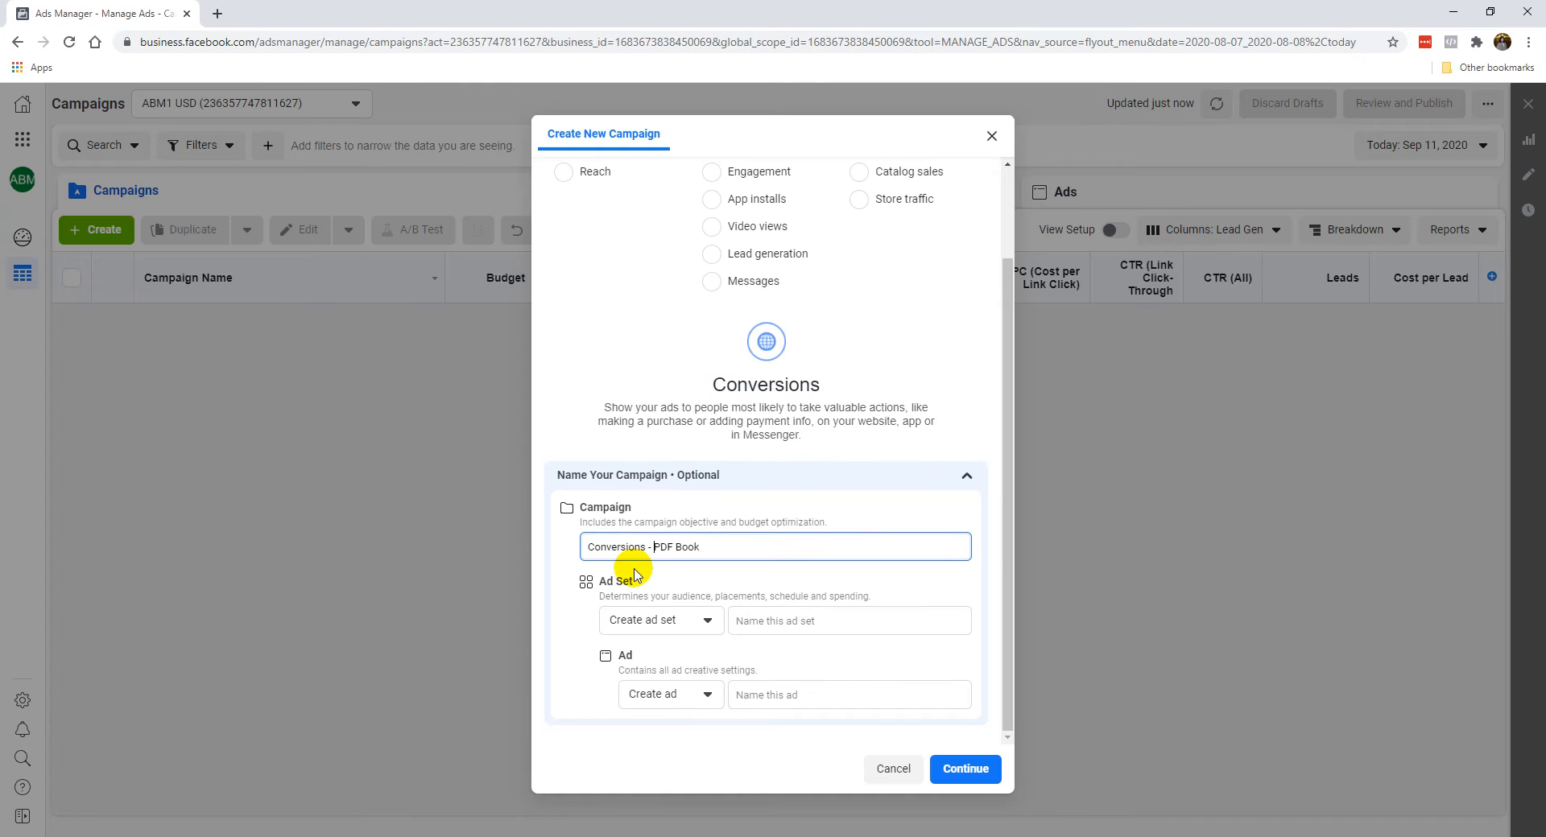
{"action": "left_click", "coordinate": [596, 546]}
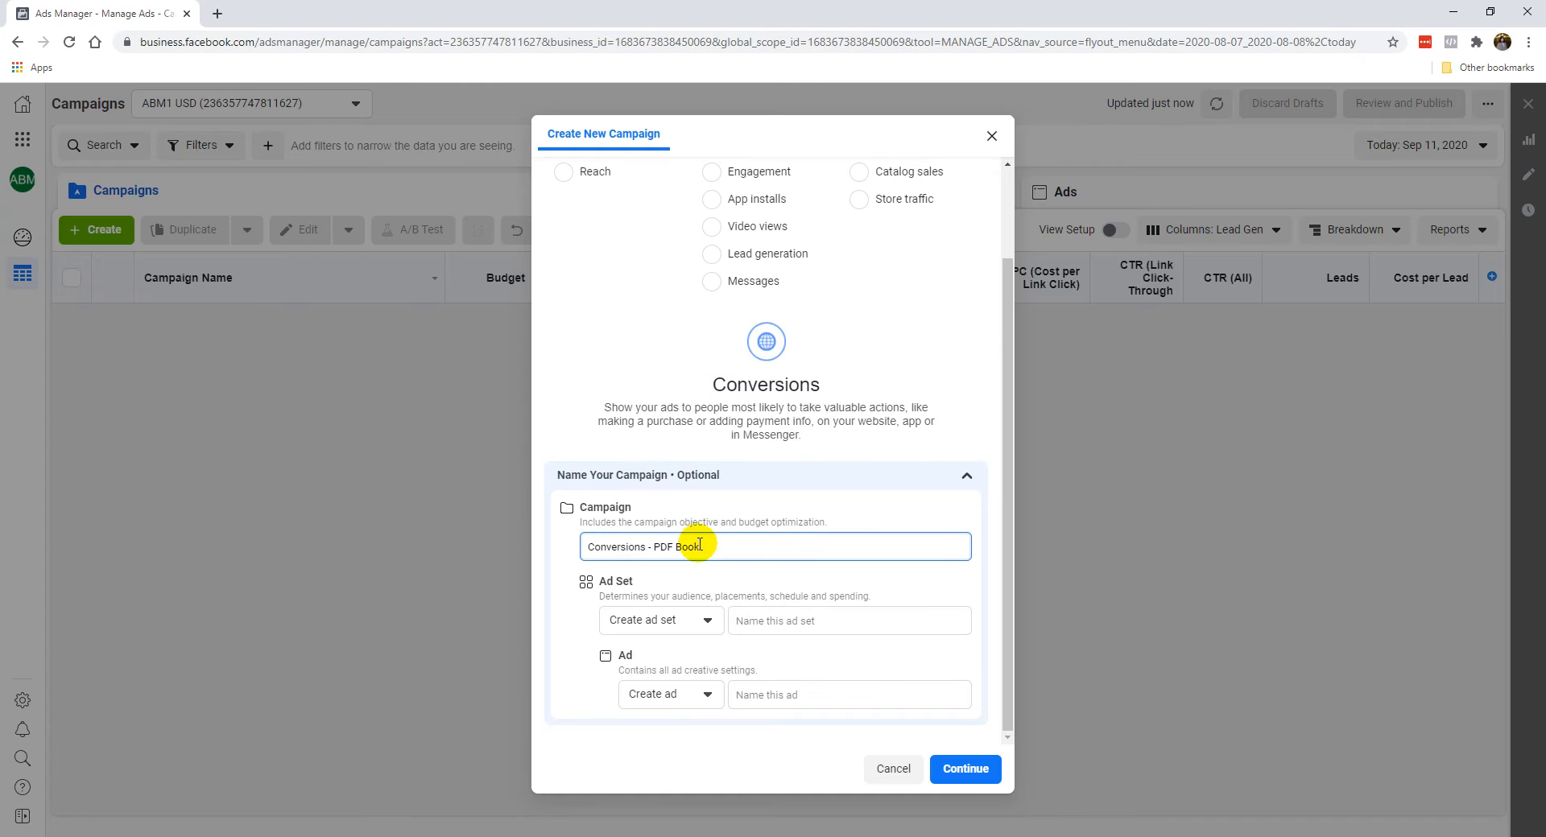
Choose to skip the ad set and create the campaign on its own as a draft.
{"action": "left_click", "coordinate": [628, 626]}
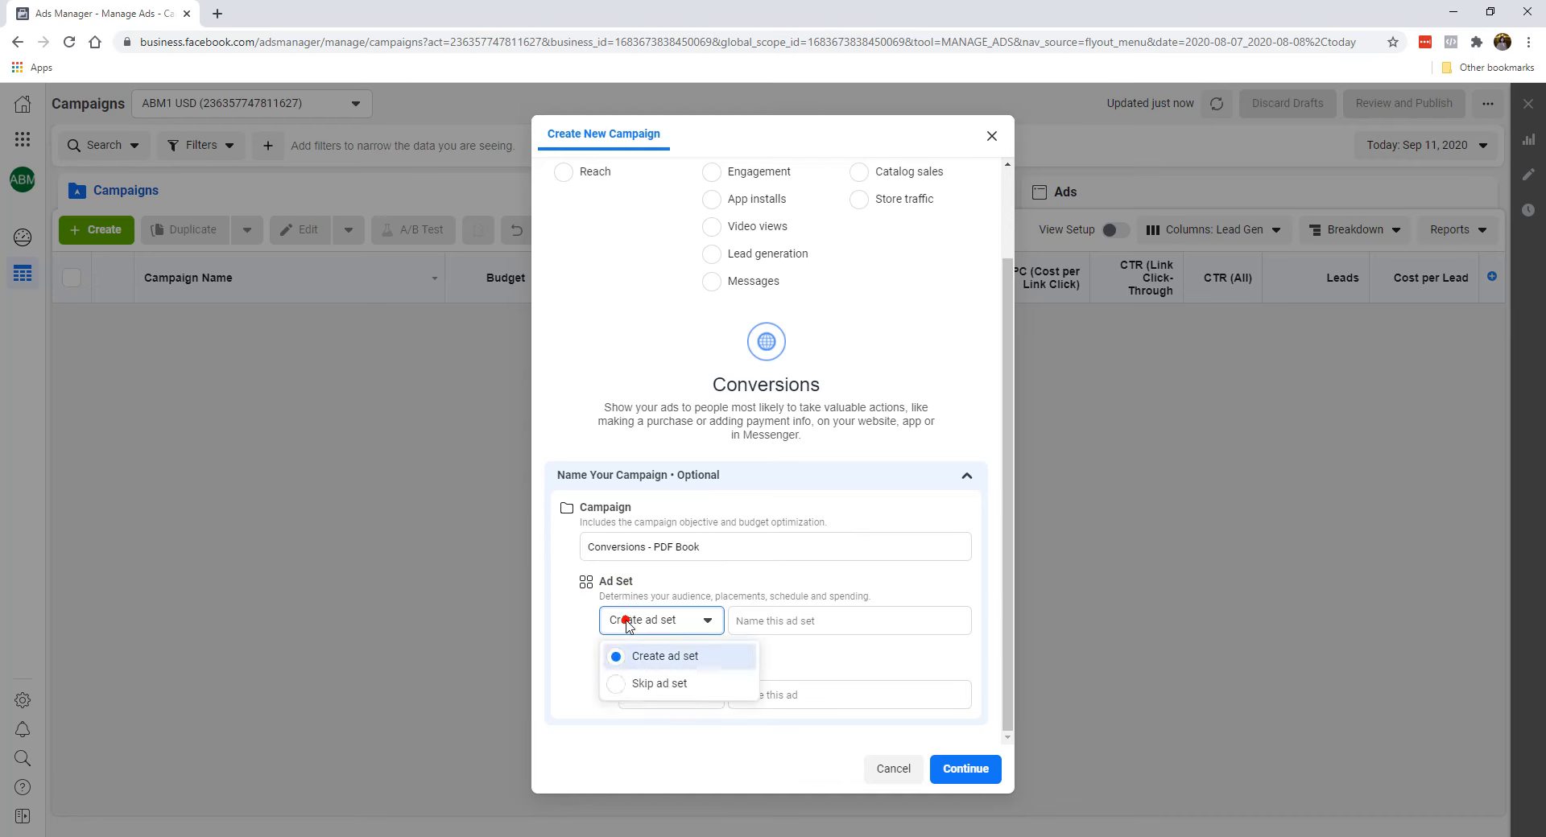
{"action": "left_click", "coordinate": [591, 626]}
{"action": "left_click", "coordinate": [614, 631]}
{"action": "left_click", "coordinate": [632, 684]}
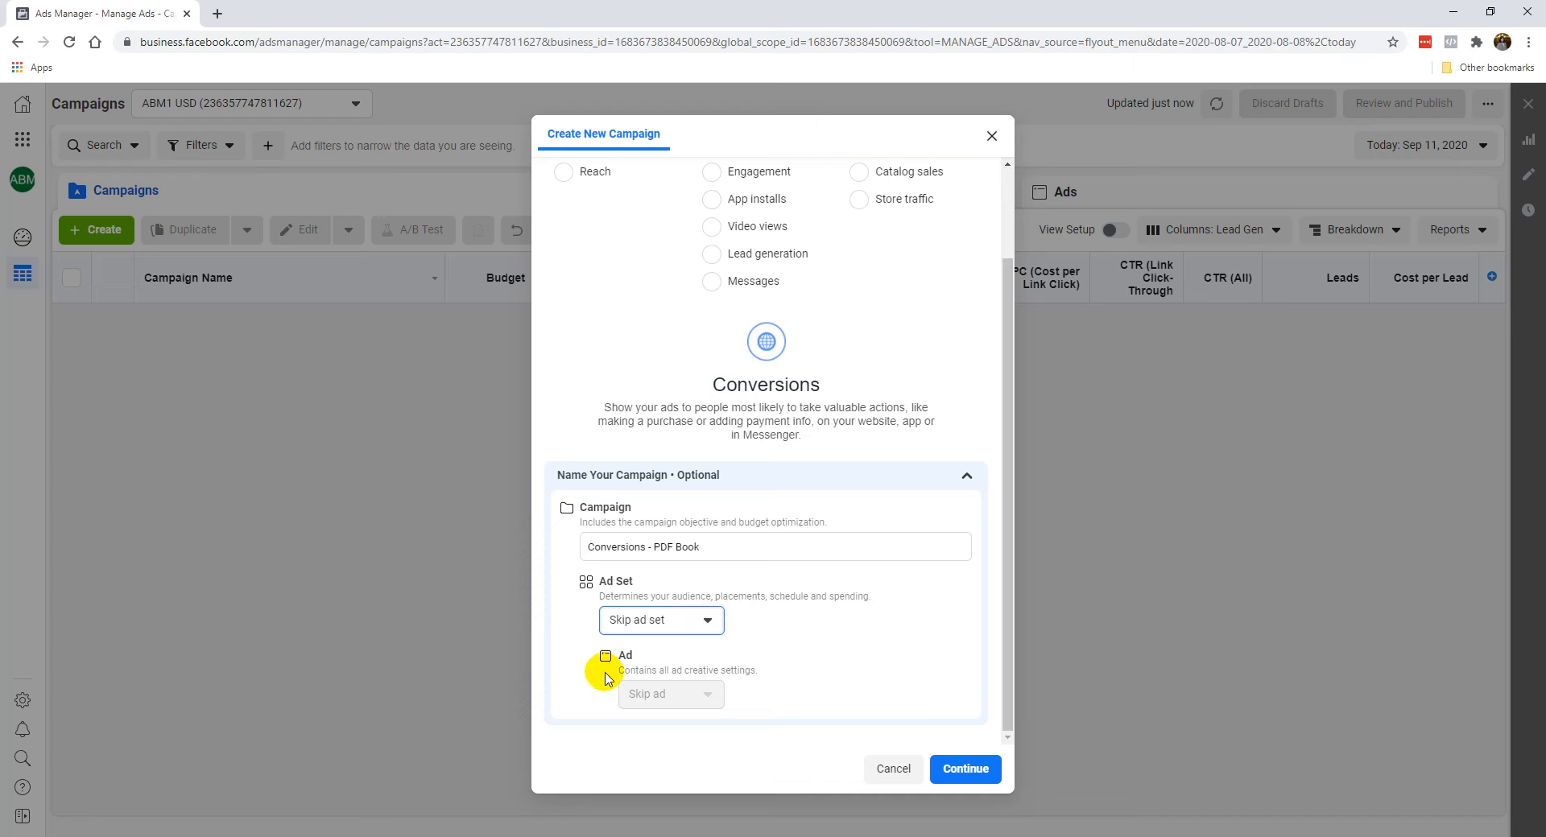
{"action": "left_click", "coordinate": [974, 769]}
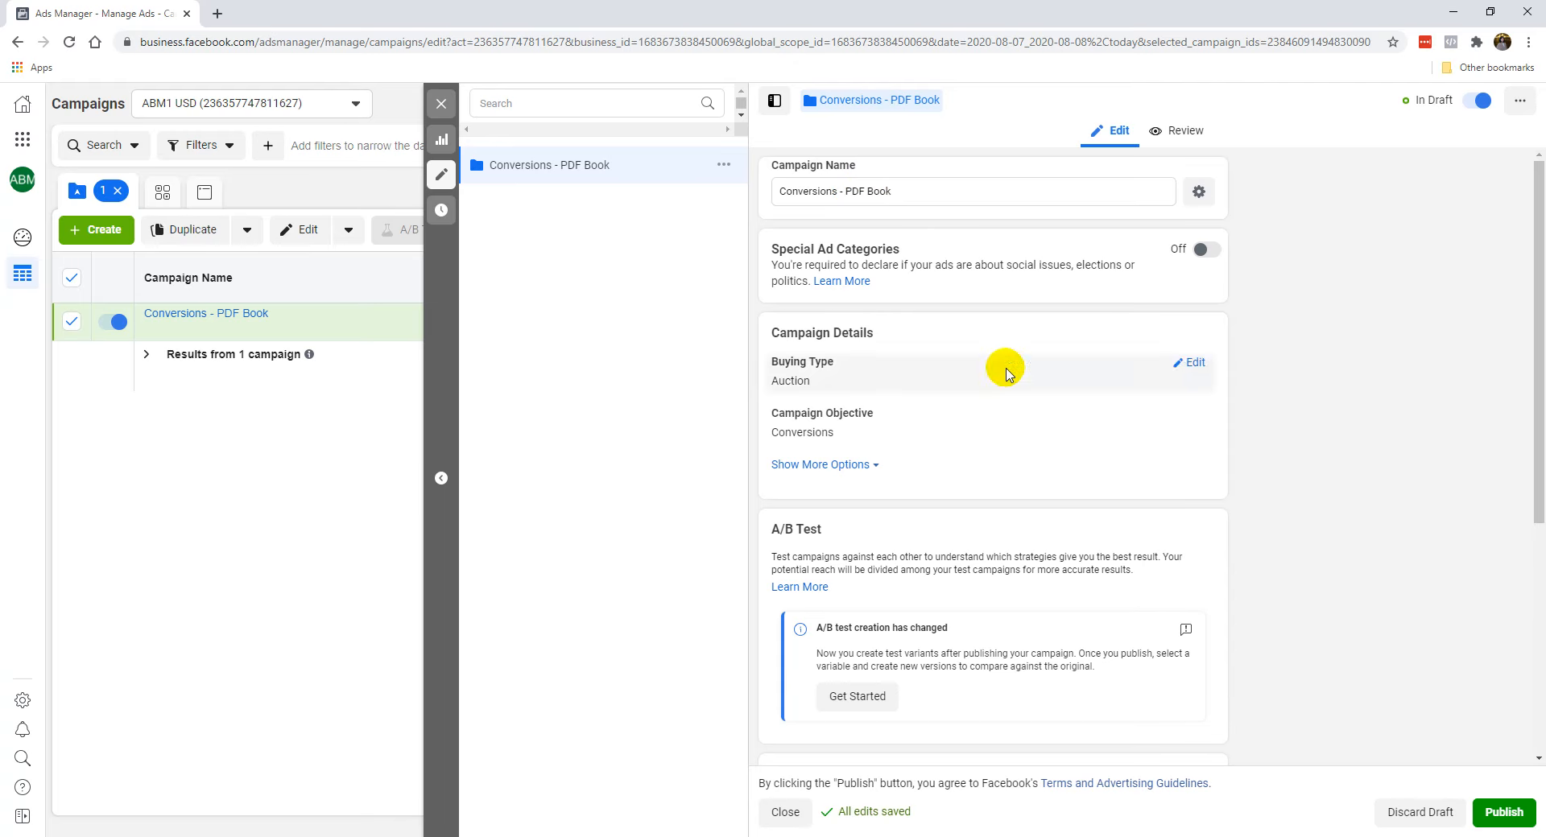
Turn off Campaign Budget Optimization for the Conversions - PDF Book campaign.
{"action": "scroll", "coordinate": [926, 379], "scroll_direction": "down", "scroll_amount": 2}
{"action": "scroll", "coordinate": [938, 402], "scroll_direction": "down", "scroll_amount": 3}
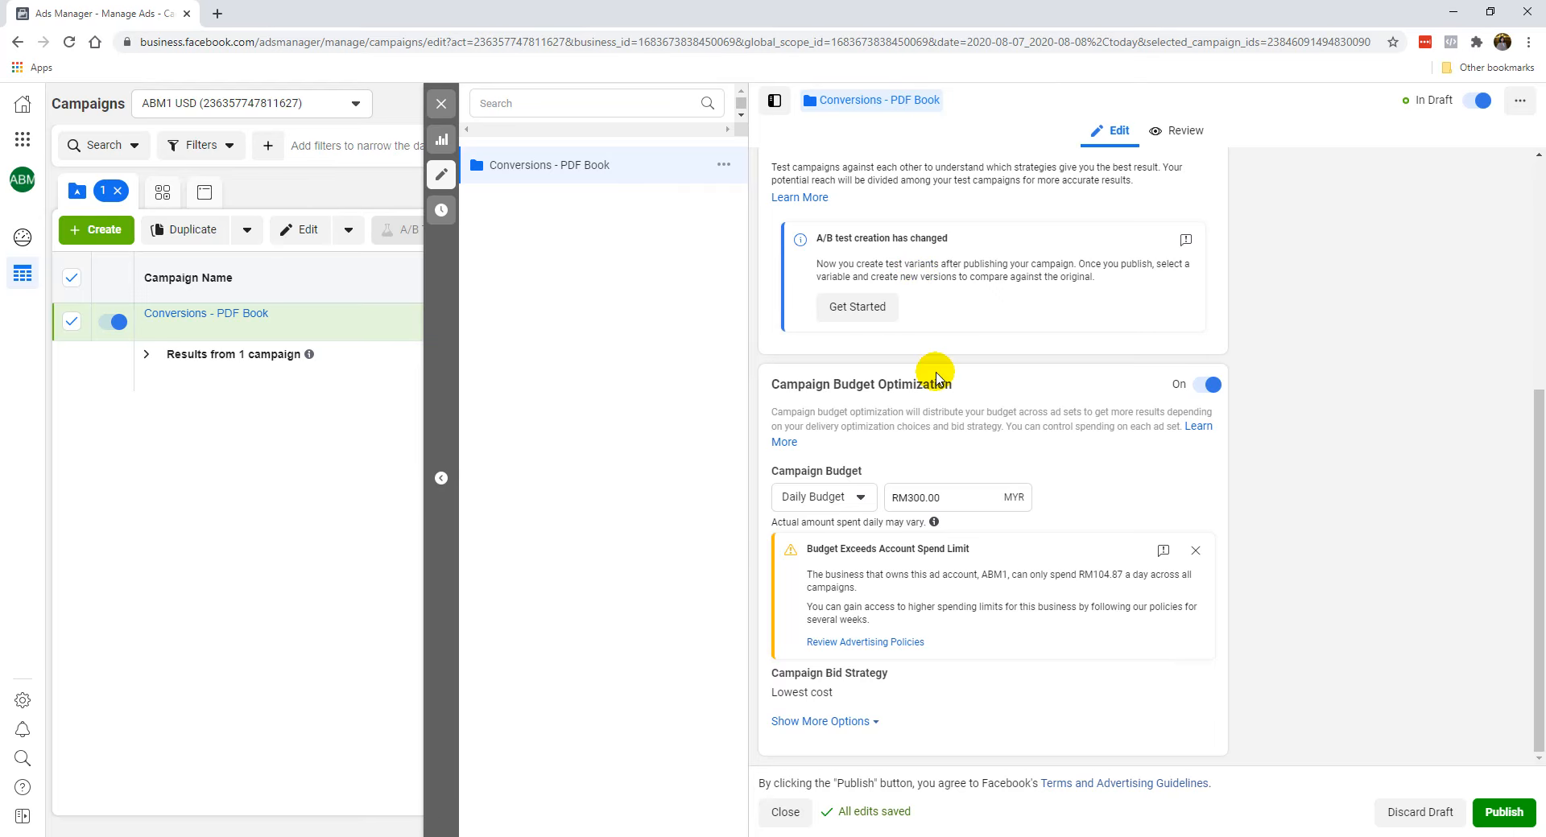
{"action": "left_click", "coordinate": [1197, 388]}
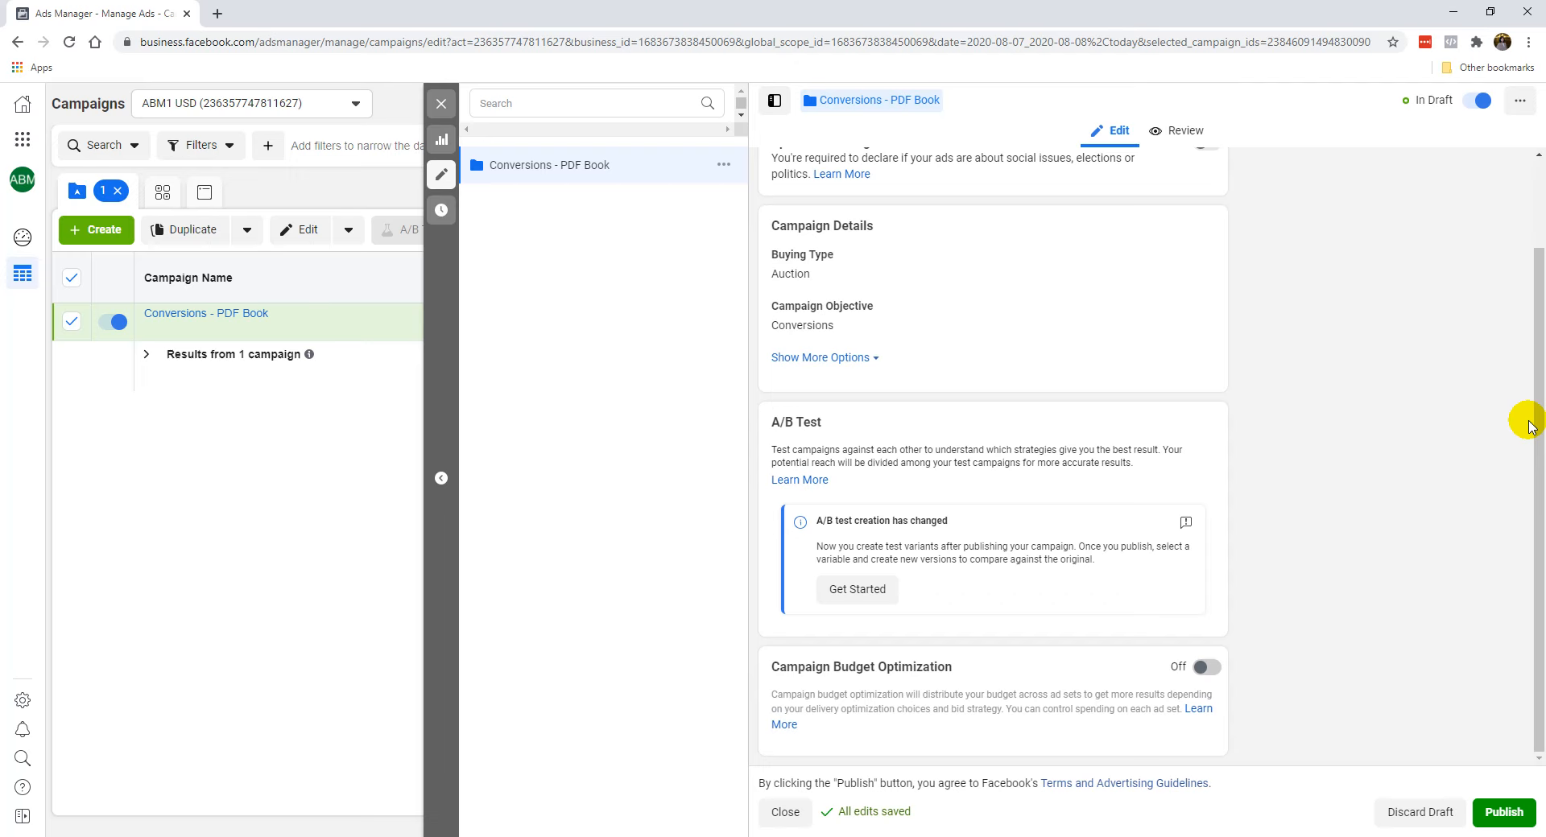
Review the campaign settings, publish the Conversions - PDF Book campaign and close its editor.
{"action": "scroll", "coordinate": [1046, 484], "scroll_direction": "up", "scroll_amount": 3}
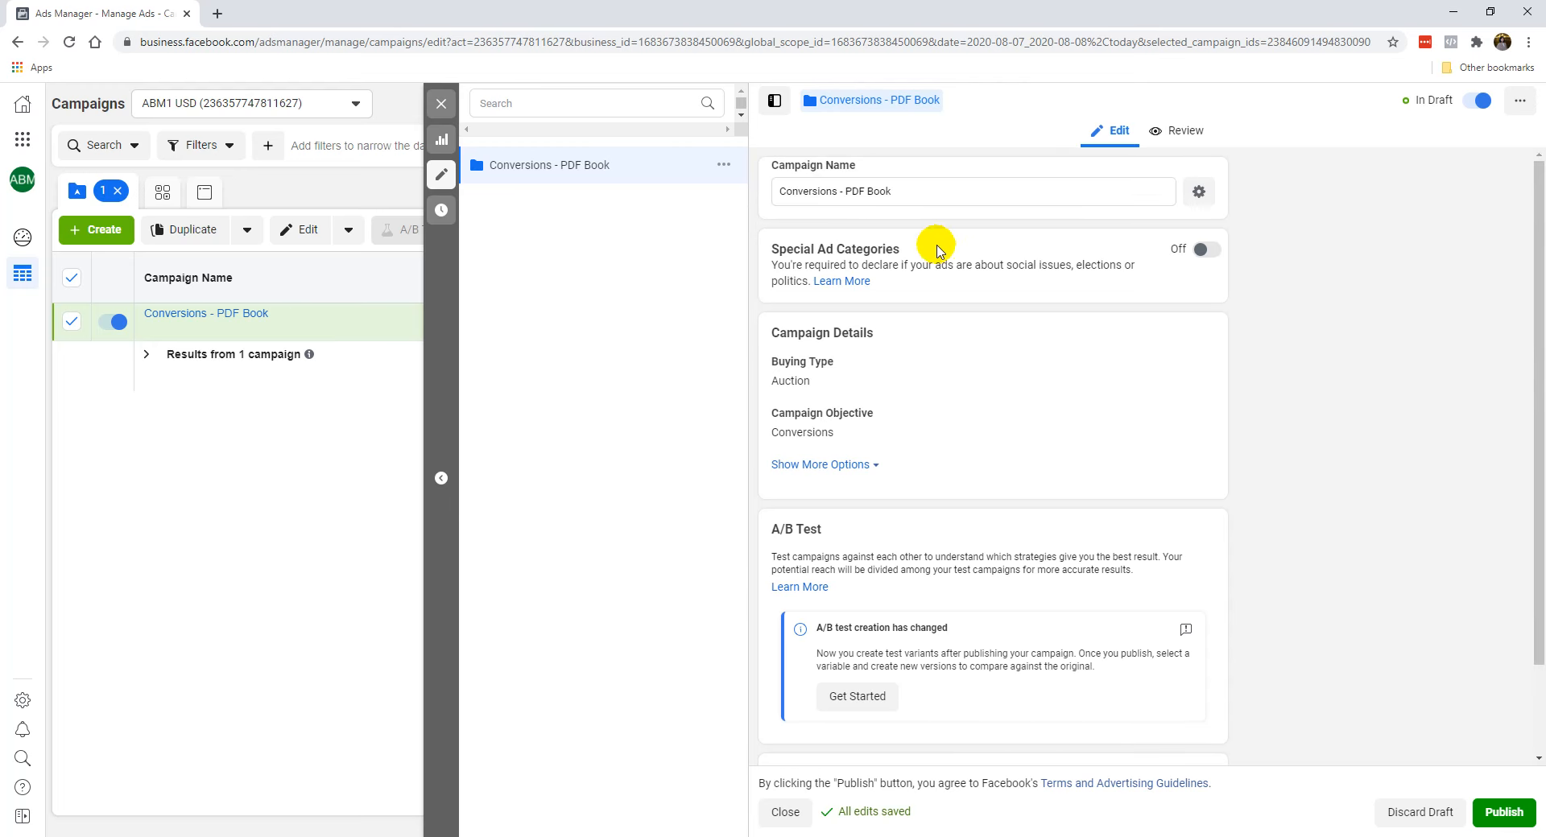
{"action": "scroll", "coordinate": [930, 515], "scroll_direction": "down", "scroll_amount": 3}
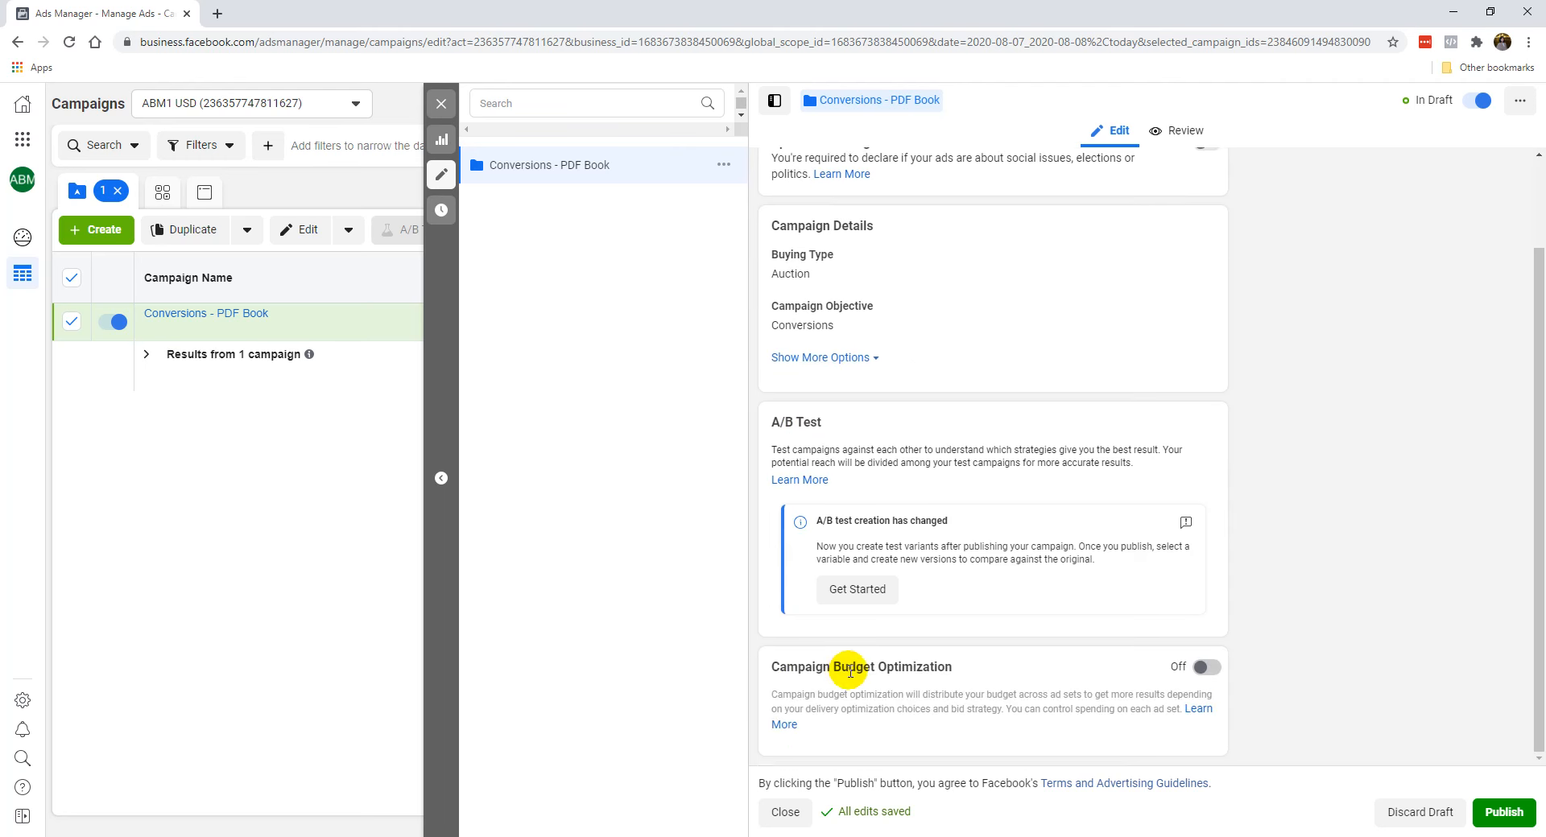
{"action": "left_click", "coordinate": [1517, 814]}
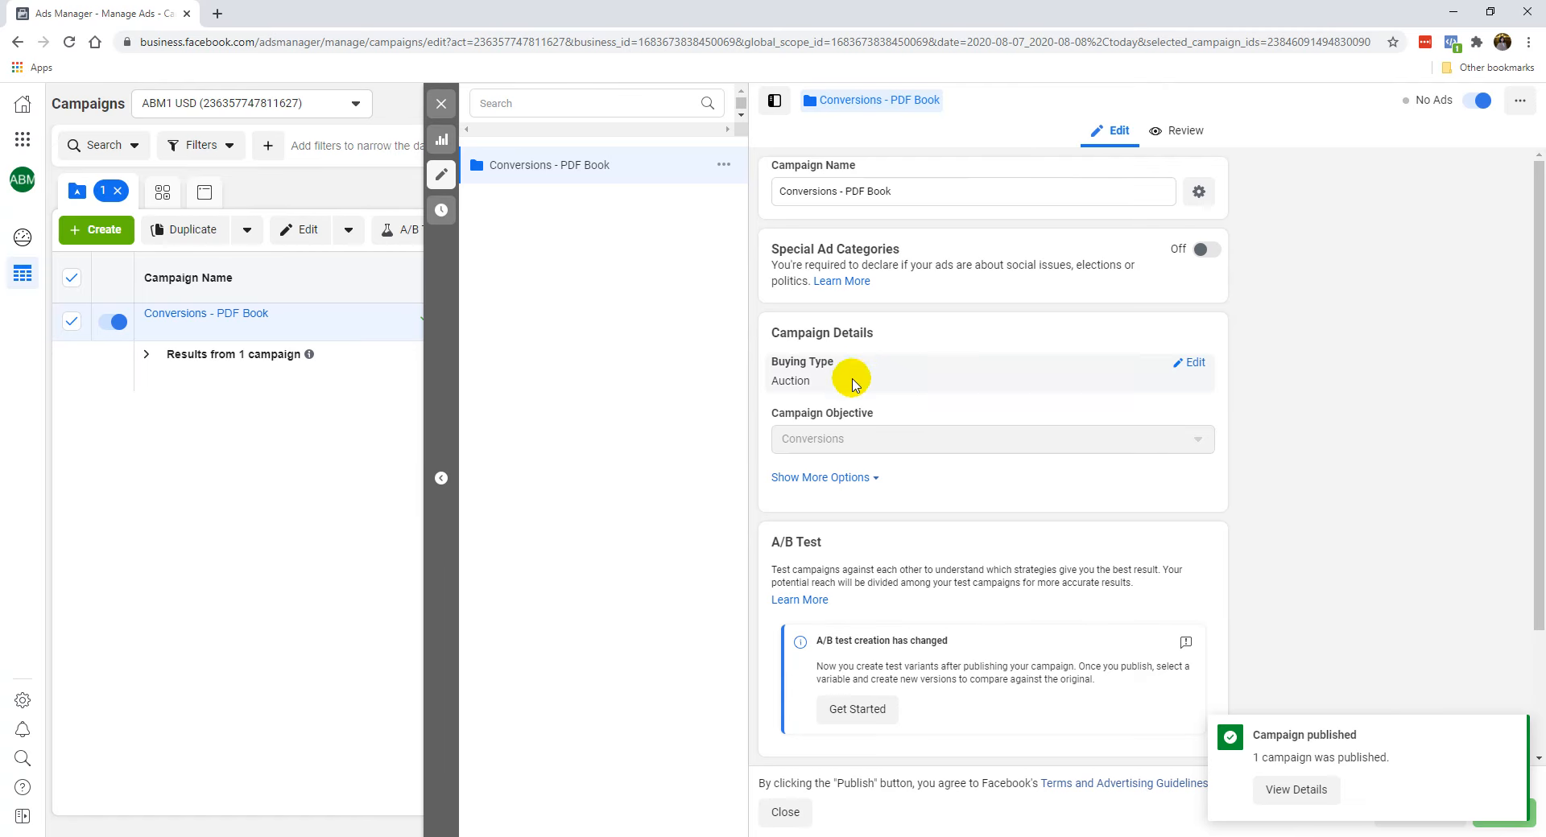
{"action": "left_click", "coordinate": [441, 105]}
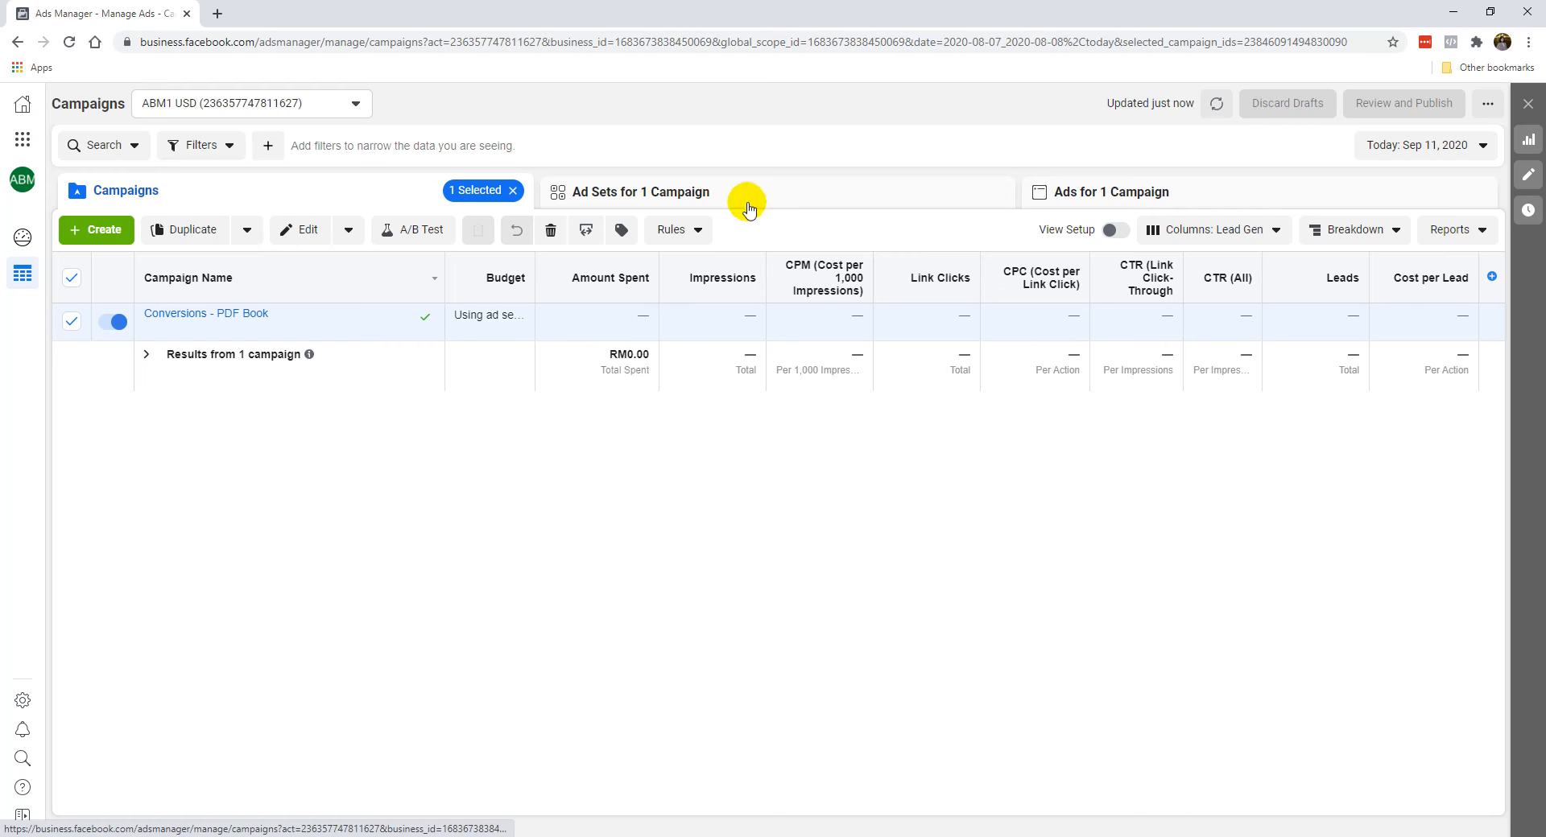
Select only the Conversions - PDF Book campaign and show its ad sets.
{"action": "left_click", "coordinate": [72, 279]}
{"action": "mouse_move", "coordinate": [252, 330]}
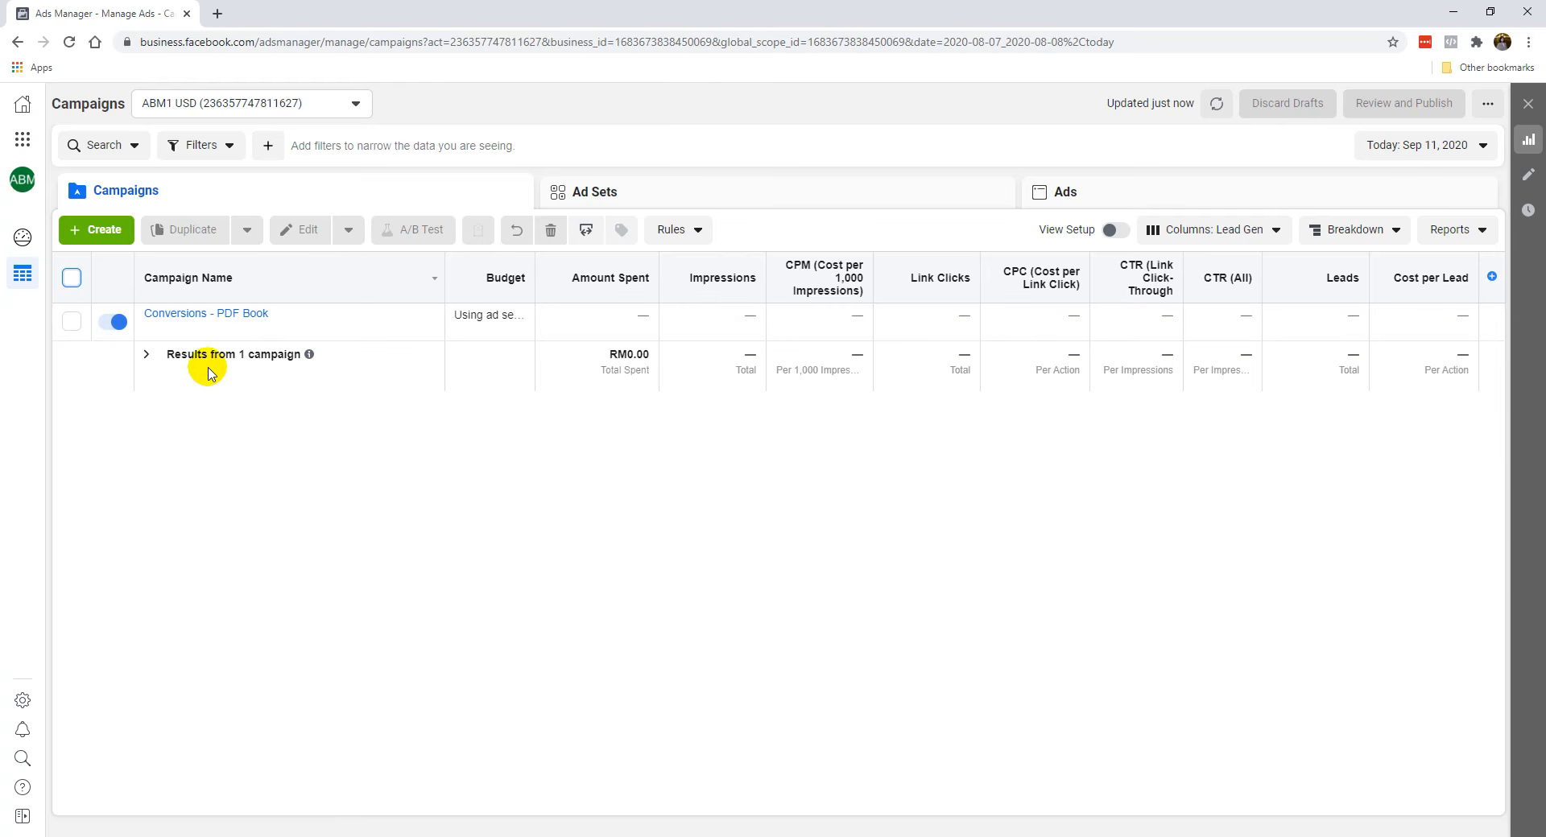
{"action": "left_click", "coordinate": [71, 323]}
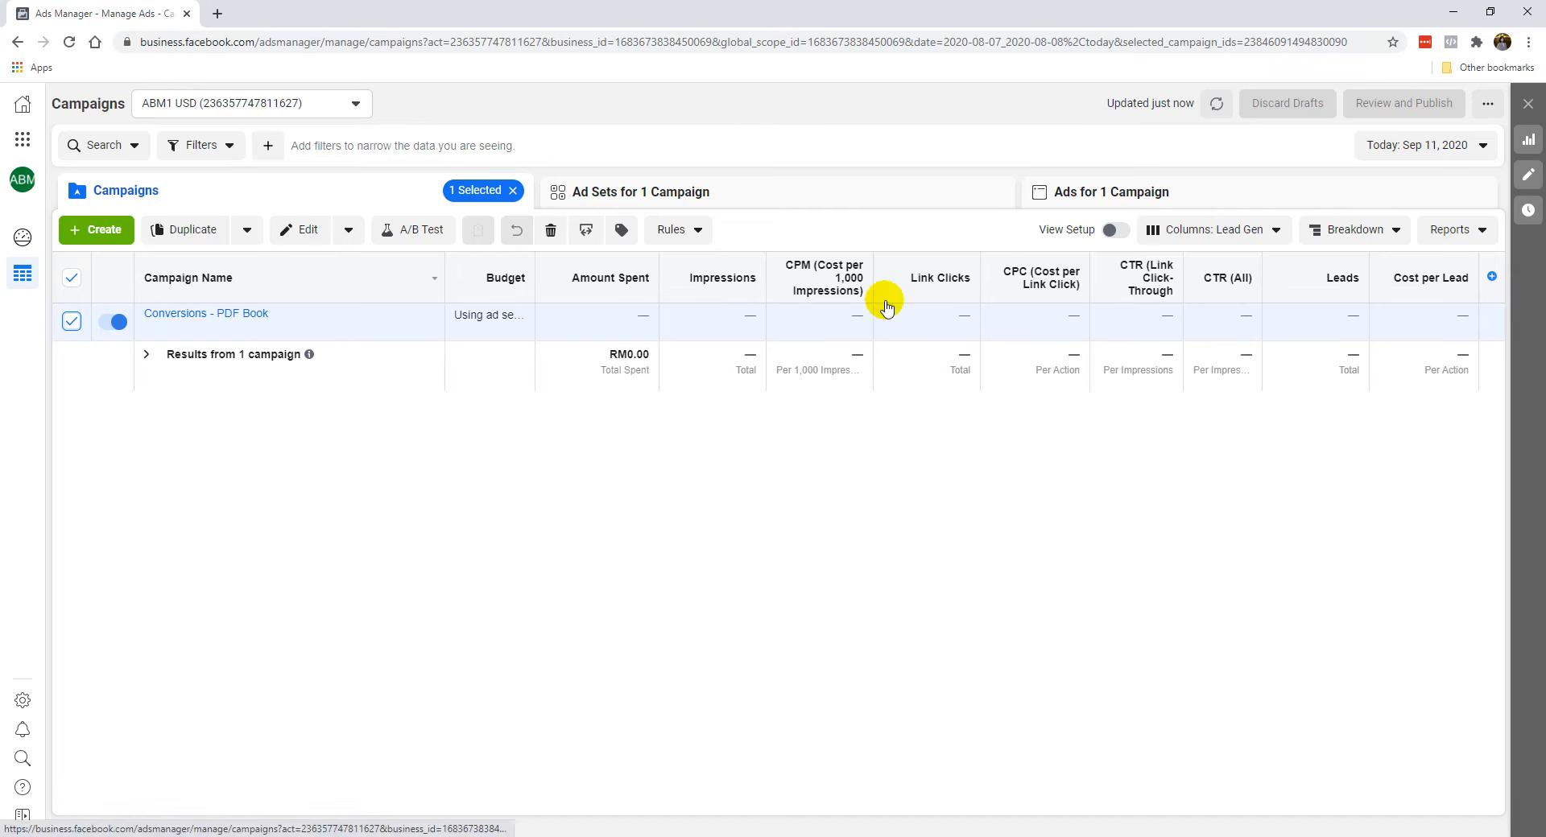
{"action": "left_click", "coordinate": [739, 197]}
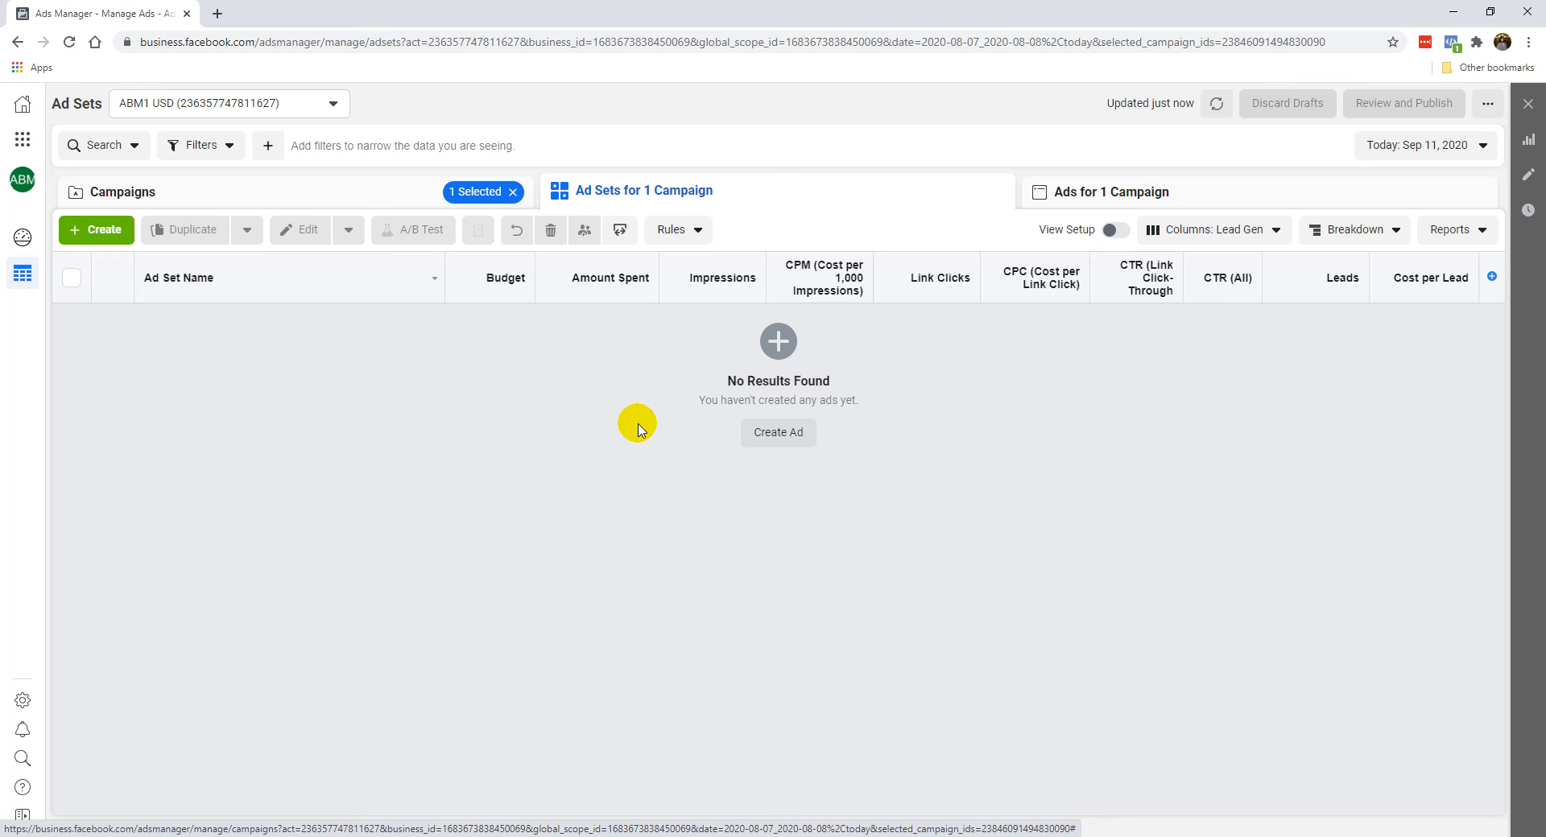
Create a new ad set named "Test" with a new ad in the Conversions - PDF Book campaign.
{"action": "left_click", "coordinate": [115, 240]}
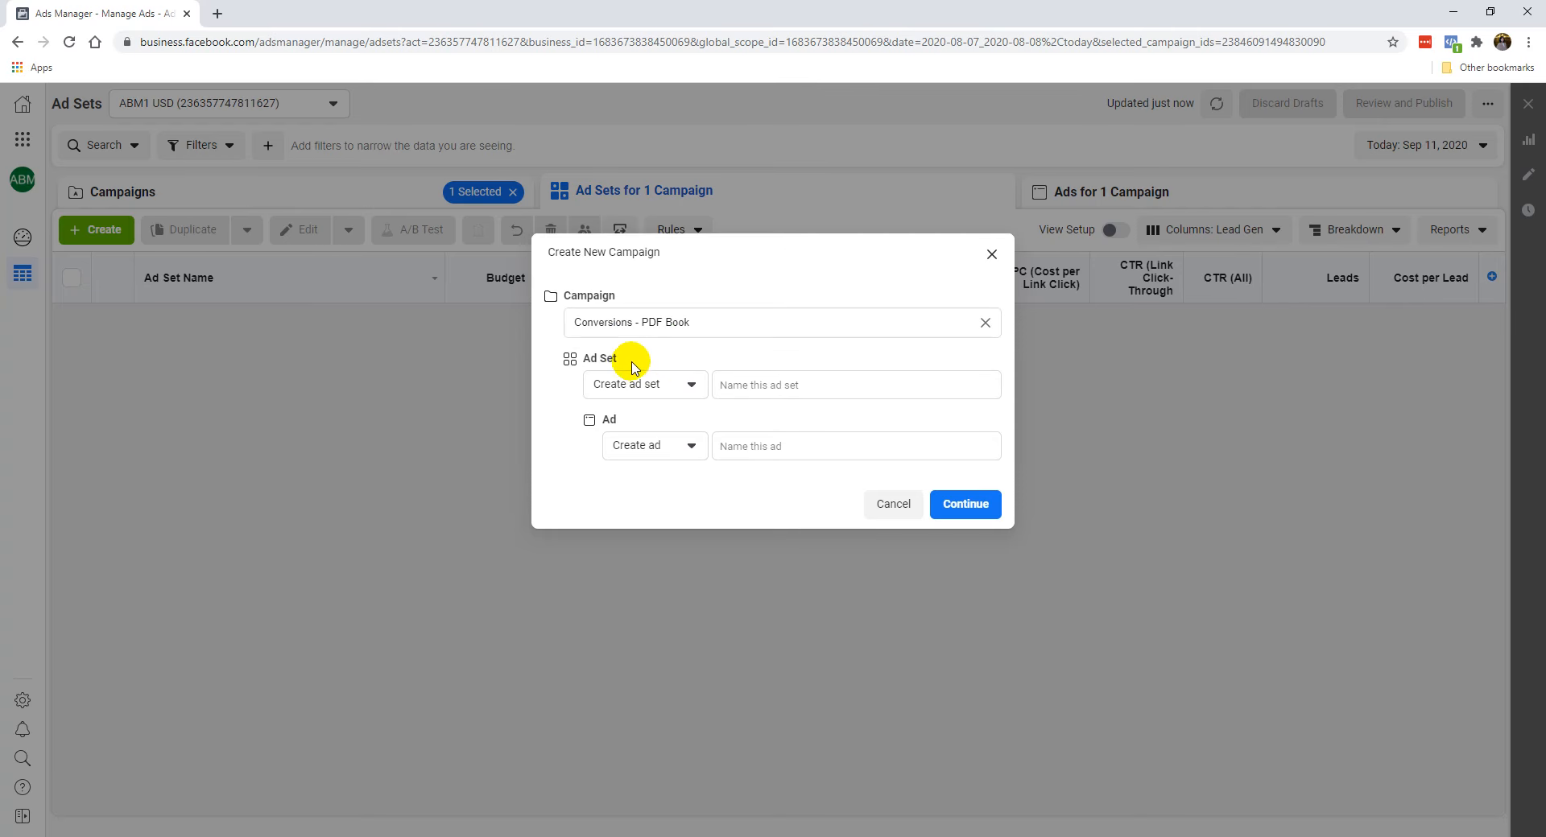
{"action": "left_click", "coordinate": [745, 384]}
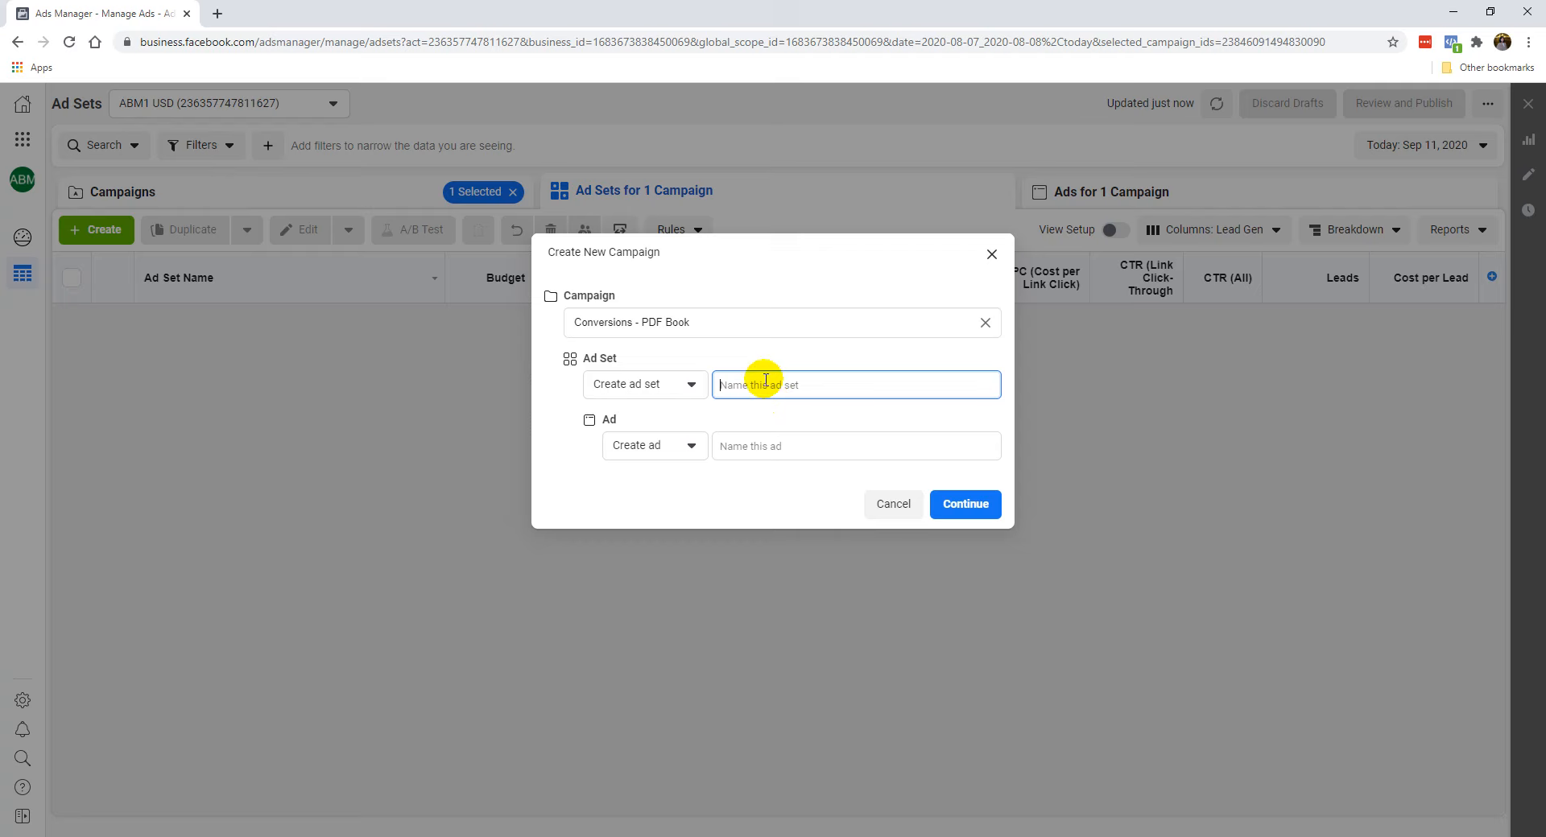
{"action": "left_click", "coordinate": [676, 382]}
{"action": "left_click", "coordinate": [658, 391]}
{"action": "left_click", "coordinate": [727, 382]}
{"action": "type", "text": "Tw"}
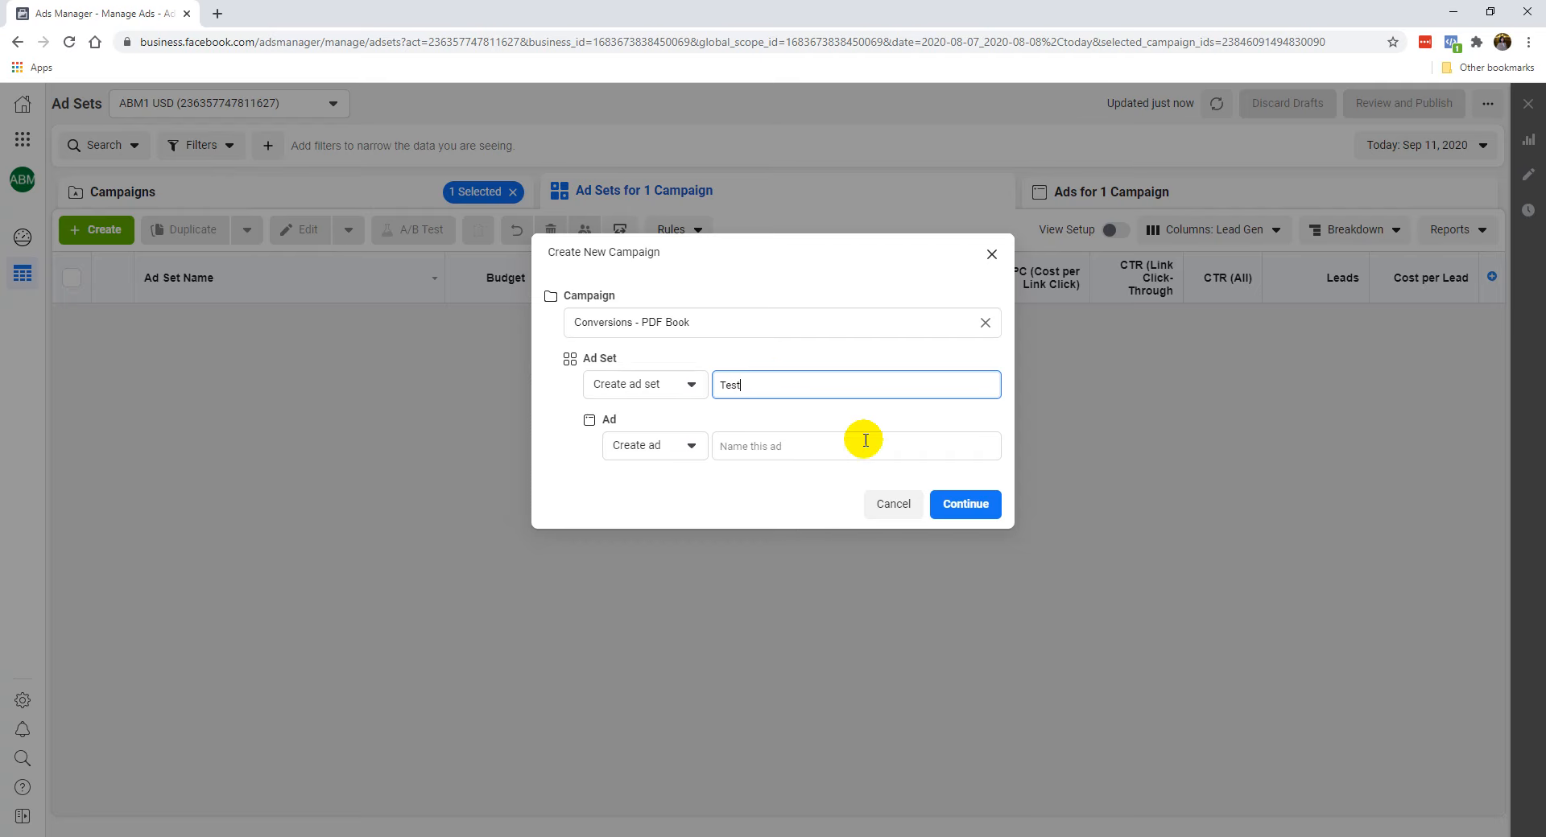
{"action": "left_click", "coordinate": [949, 507]}
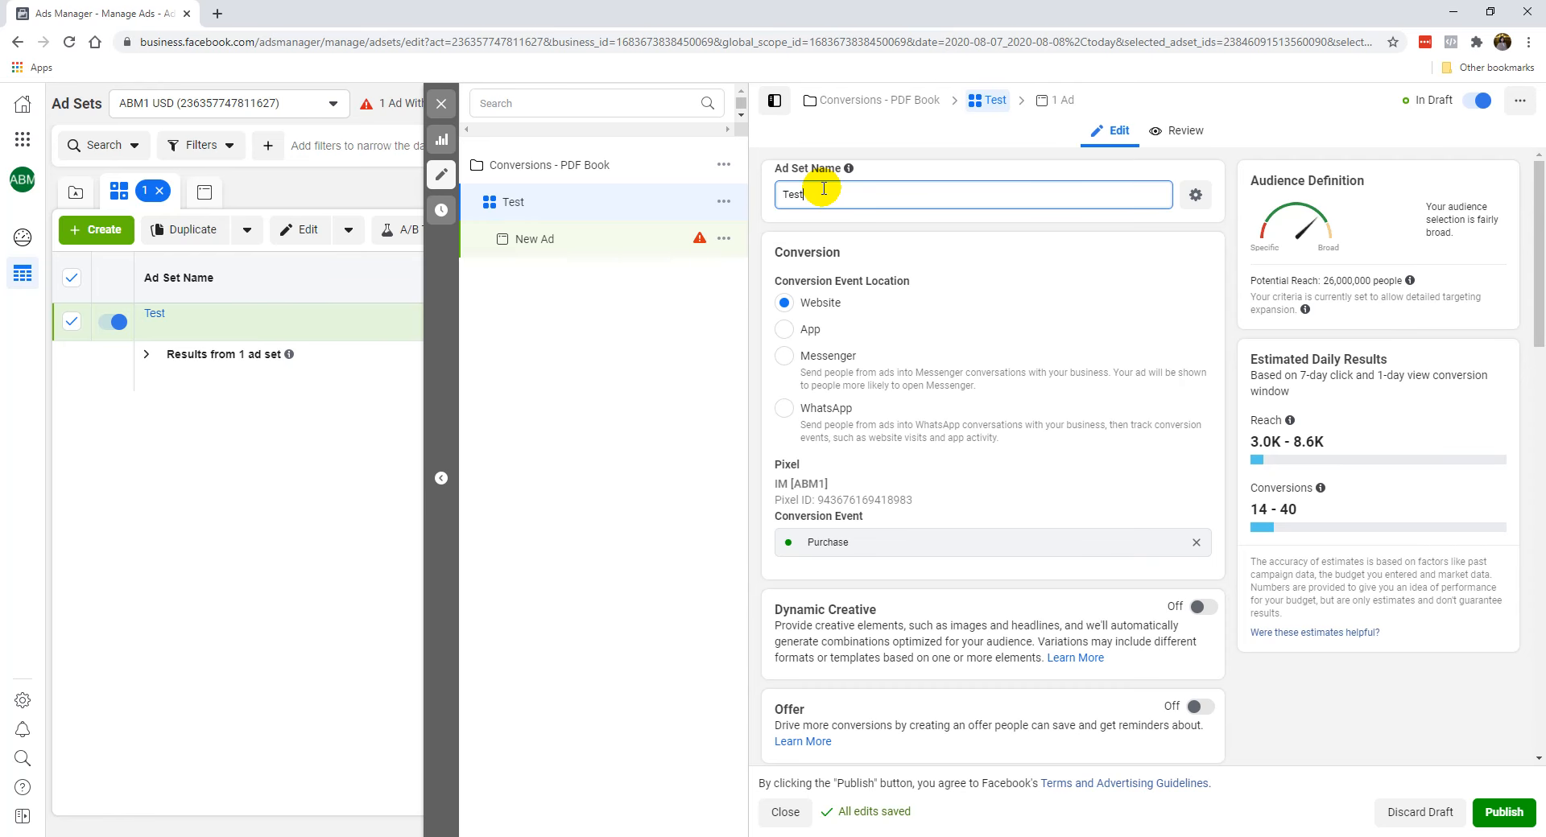
Replace the Test ad set's conversion event with Lead, keeping Website as the event location.
{"action": "left_click", "coordinate": [872, 239]}
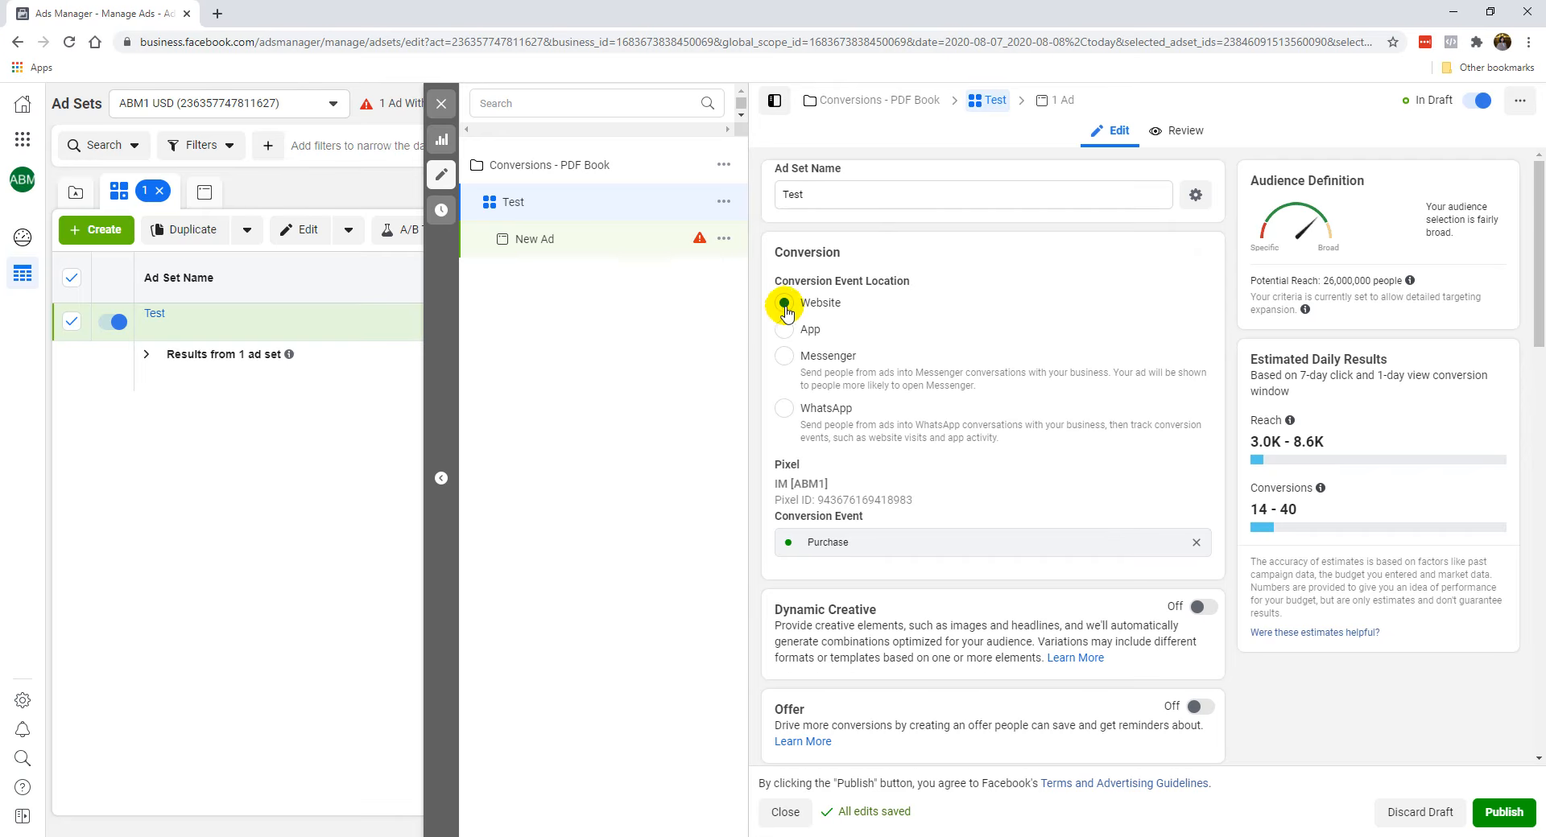
{"action": "left_click", "coordinate": [1196, 542]}
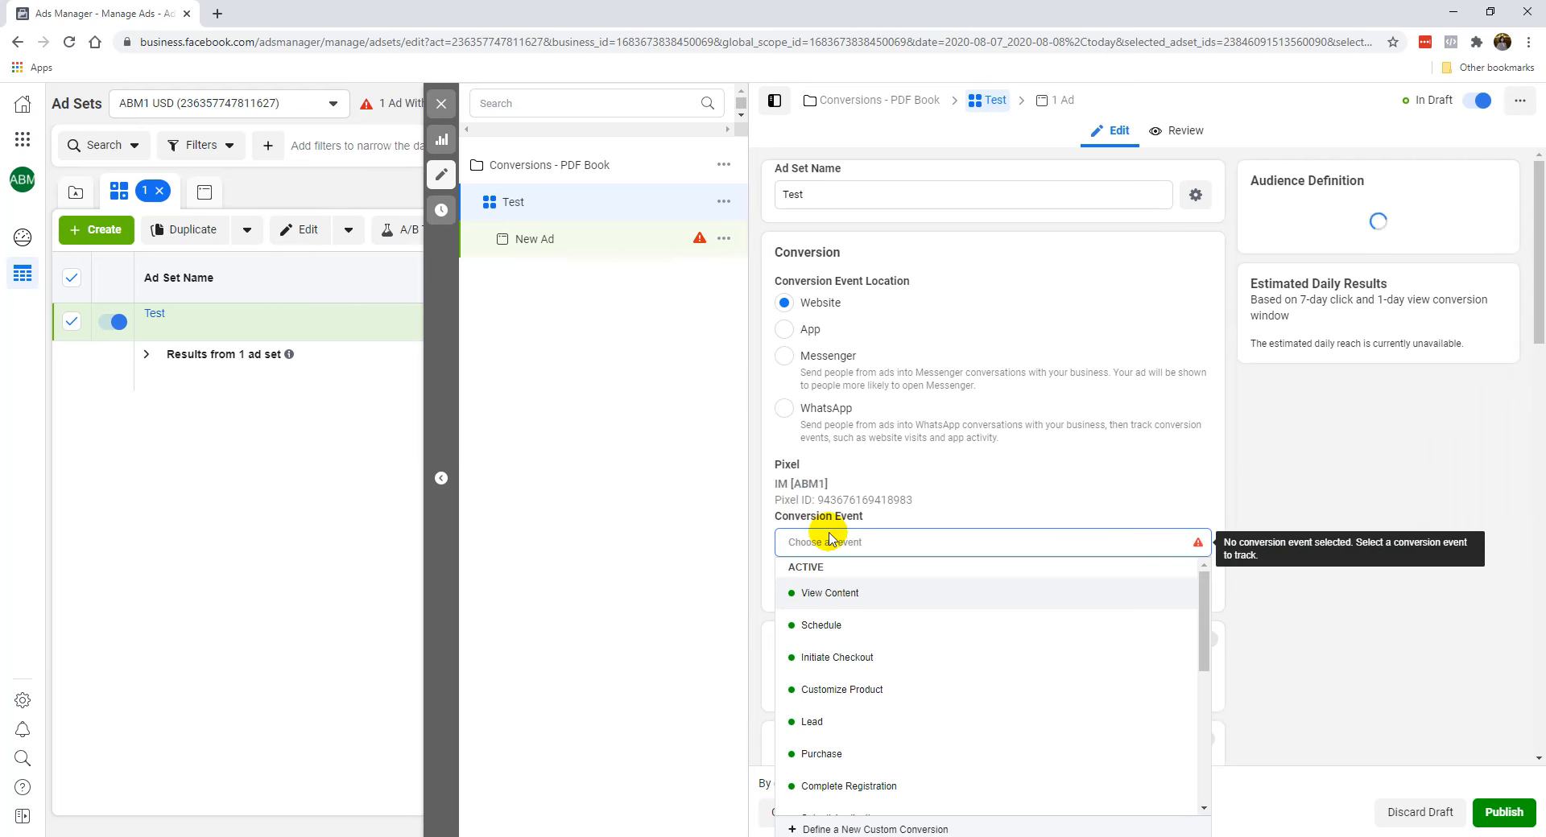
{"action": "left_click", "coordinate": [837, 732]}
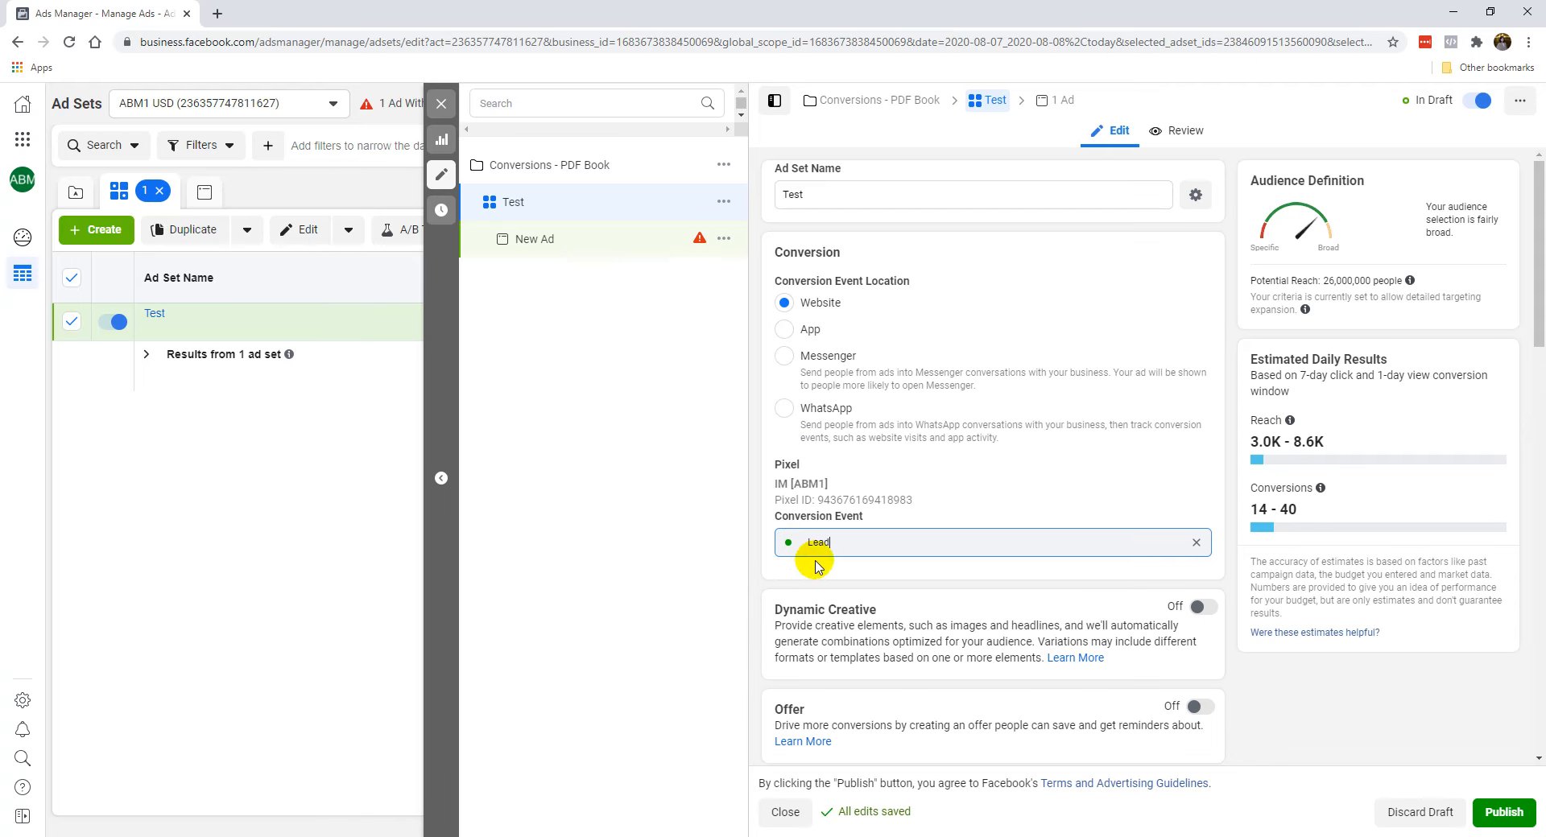
Try Add to Cart and Purchase as the ad set's conversion event and return it to Lead.
{"action": "left_click", "coordinate": [1195, 544]}
{"action": "scroll", "coordinate": [1007, 628], "scroll_direction": "down", "scroll_amount": 4}
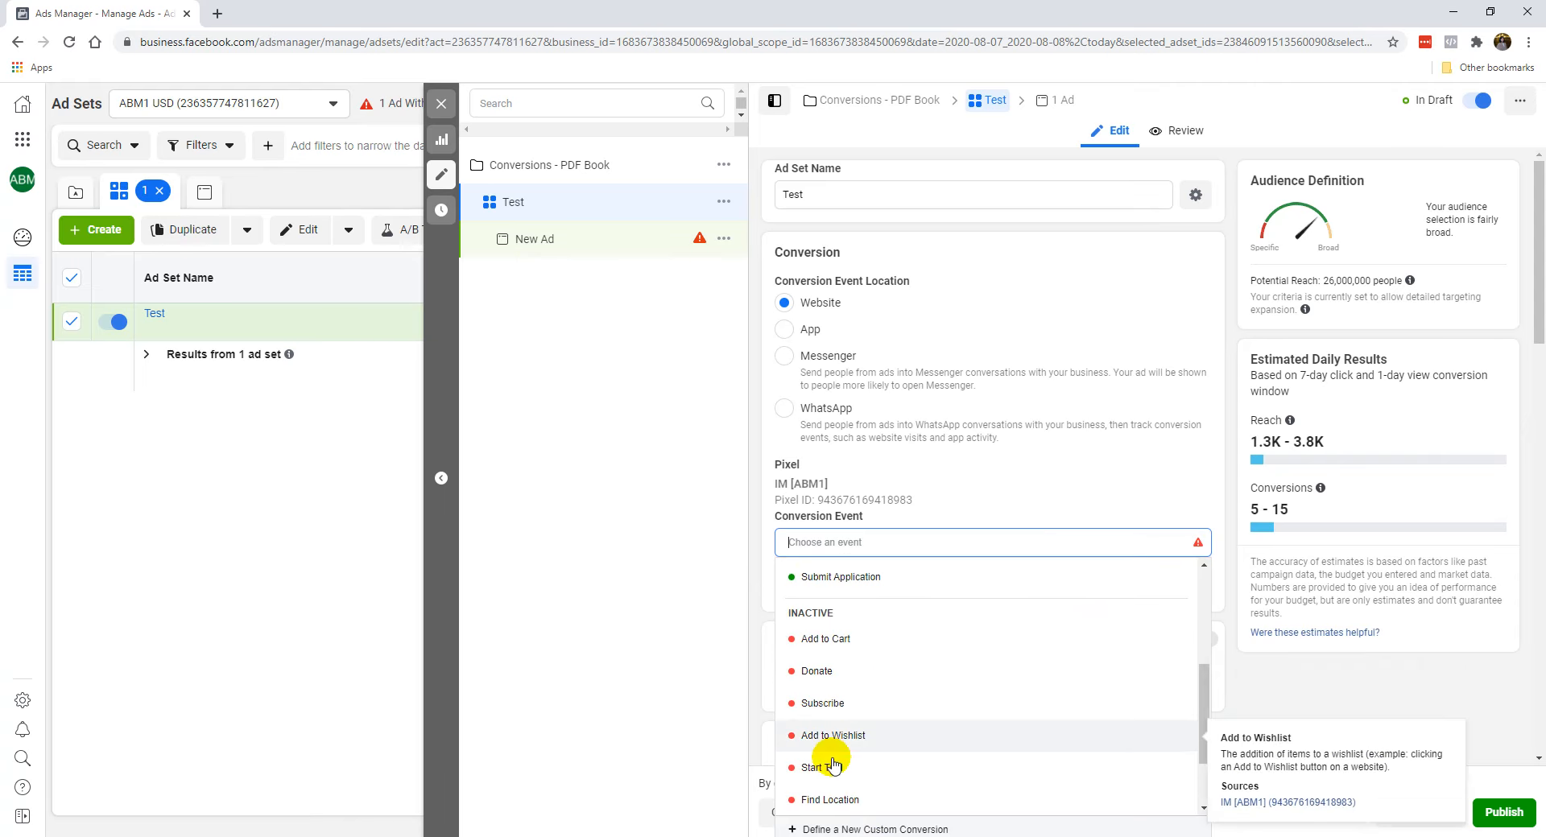
{"action": "left_click", "coordinate": [826, 642]}
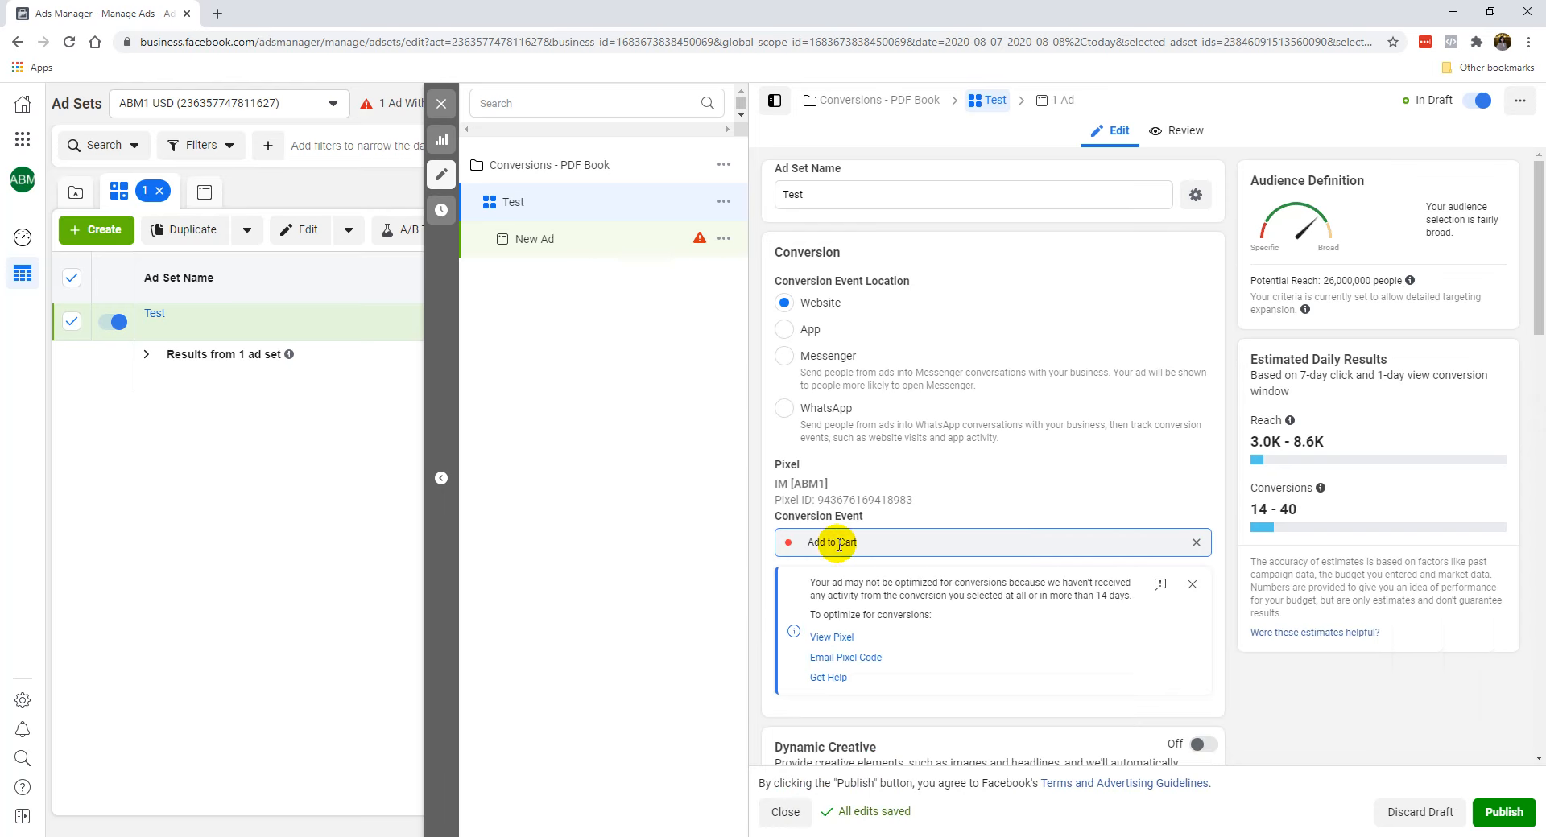
{"action": "left_click", "coordinate": [1196, 543]}
{"action": "left_click", "coordinate": [838, 721]}
{"action": "left_click", "coordinate": [1196, 543]}
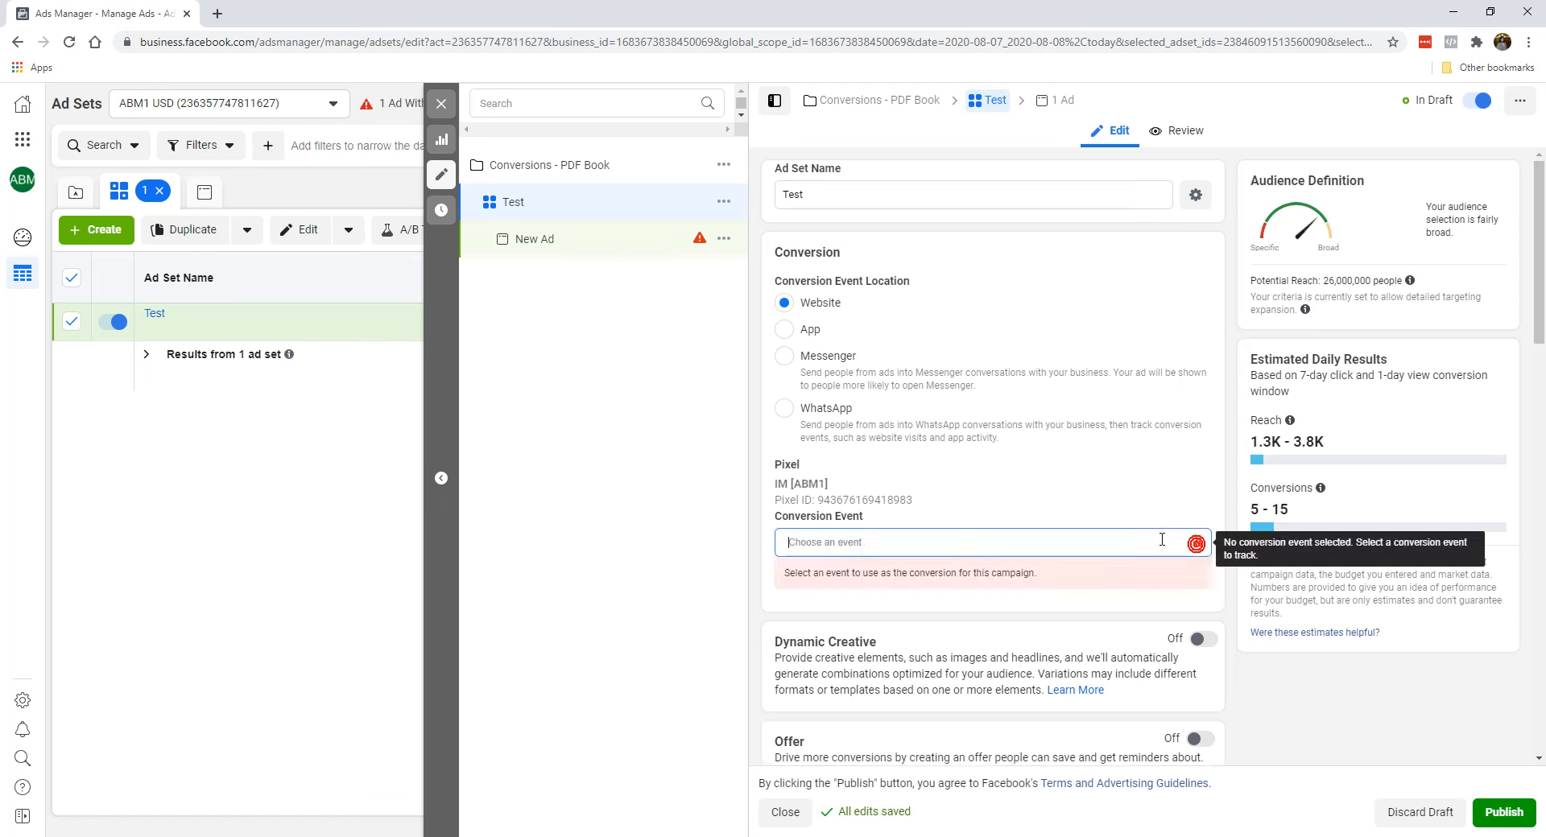
{"action": "left_click", "coordinate": [829, 754]}
{"action": "left_click", "coordinate": [1196, 543]}
{"action": "left_click", "coordinate": [837, 722]}
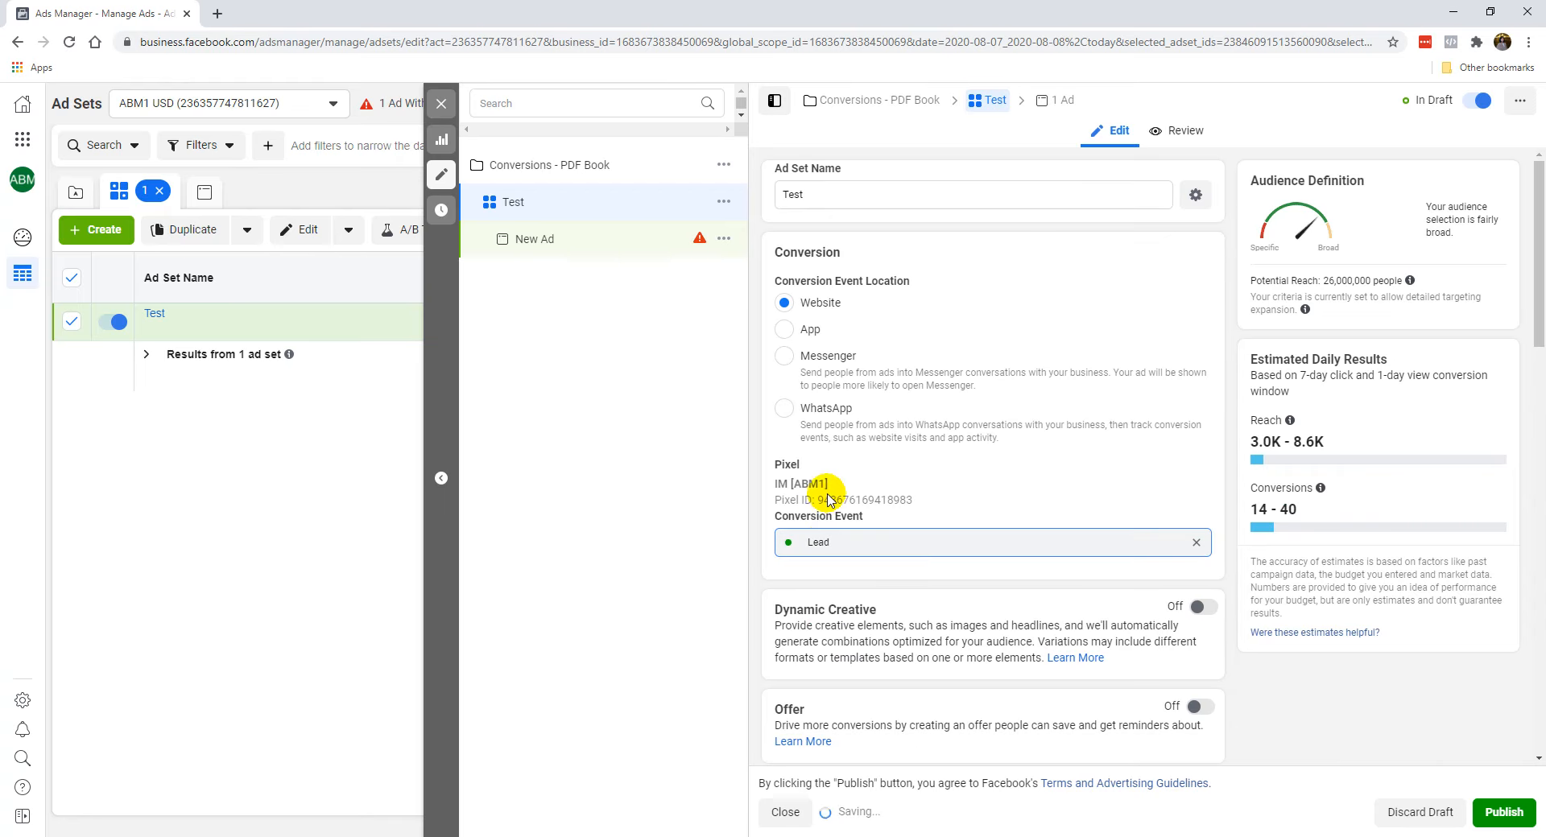
Review the Test ad set's budget, start date and ad scheduling options, and its audience section.
{"action": "scroll", "coordinate": [839, 464], "scroll_direction": "down", "scroll_amount": 2}
{"action": "scroll", "coordinate": [839, 463], "scroll_direction": "down", "scroll_amount": 2}
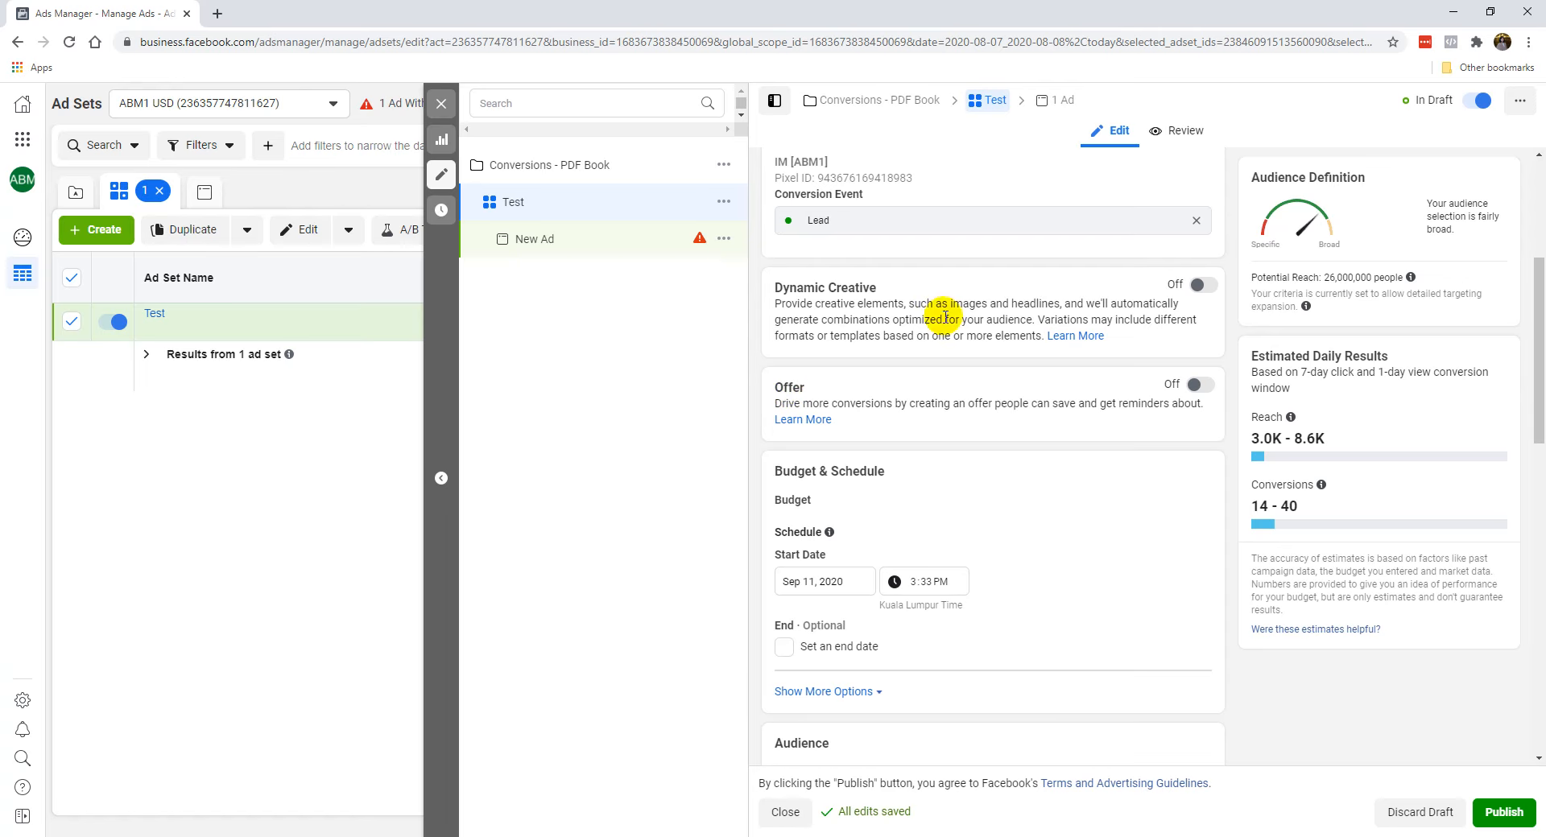
{"action": "scroll", "coordinate": [906, 459], "scroll_direction": "down", "scroll_amount": 1}
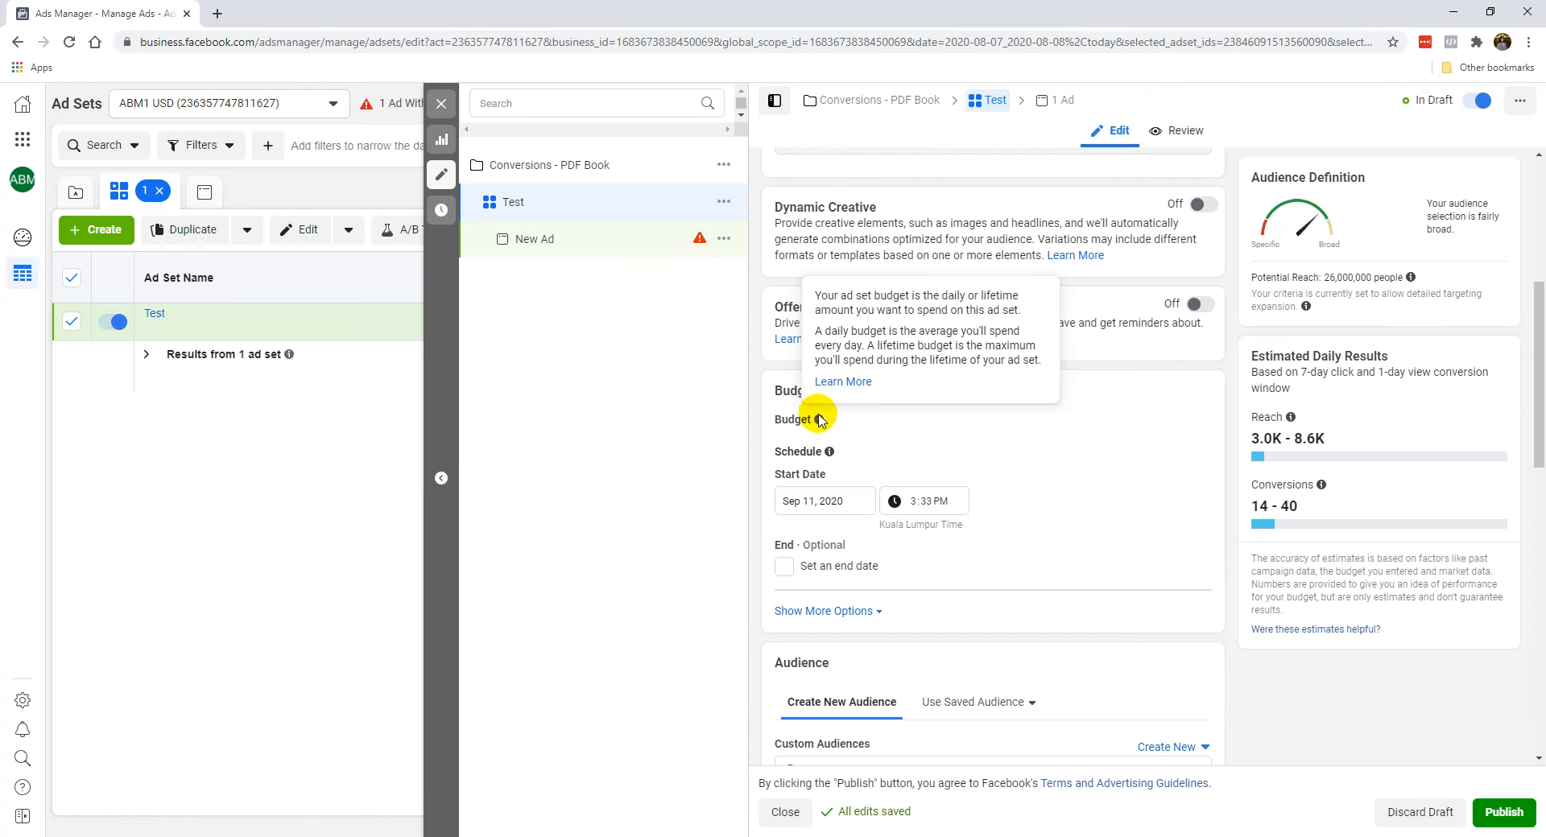
{"action": "scroll", "coordinate": [813, 451], "scroll_direction": "down", "scroll_amount": 1}
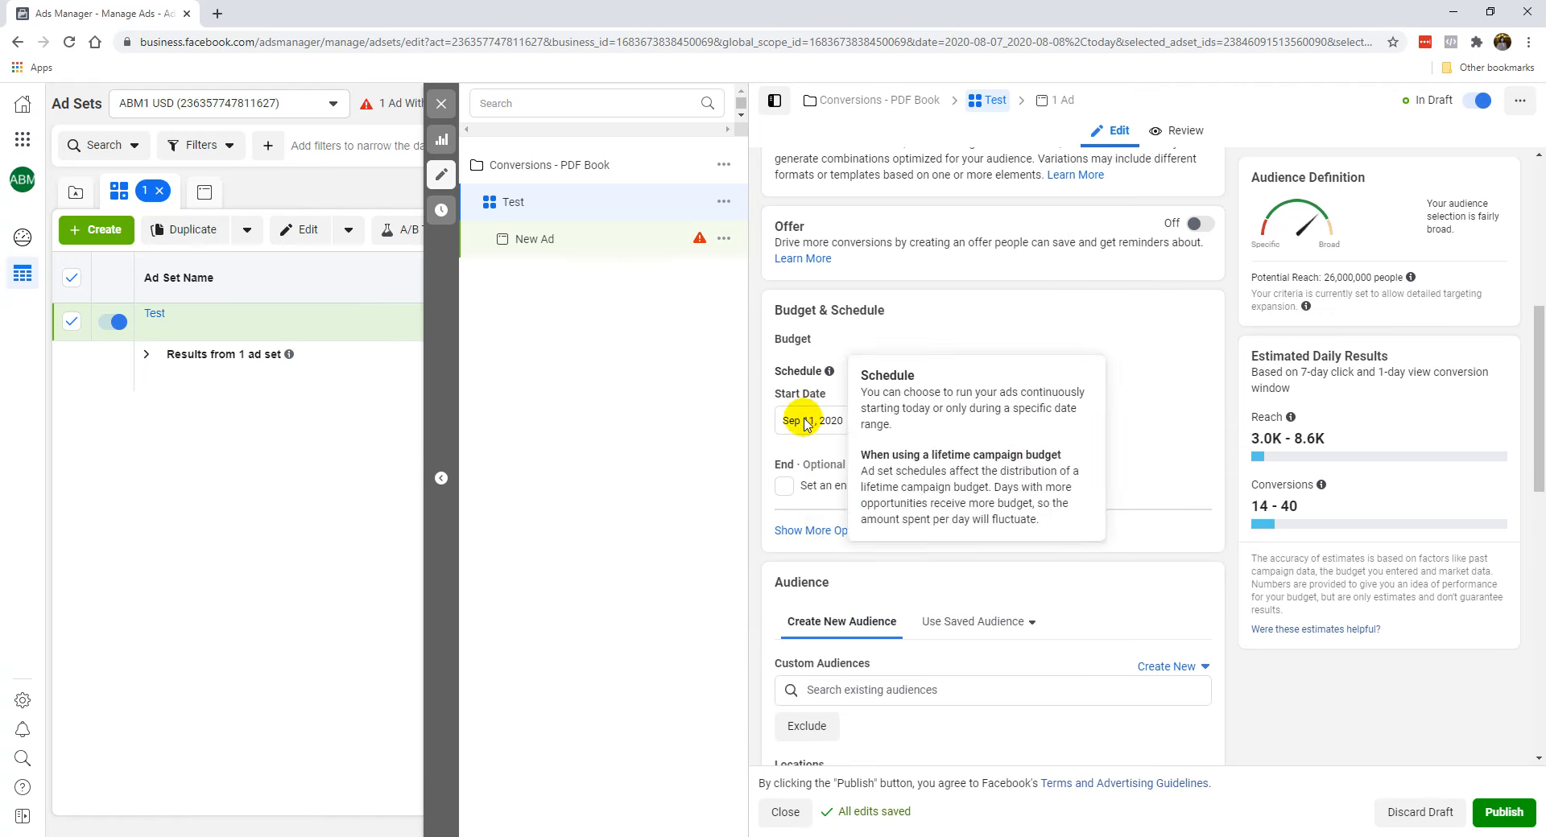
{"action": "left_click", "coordinate": [817, 532]}
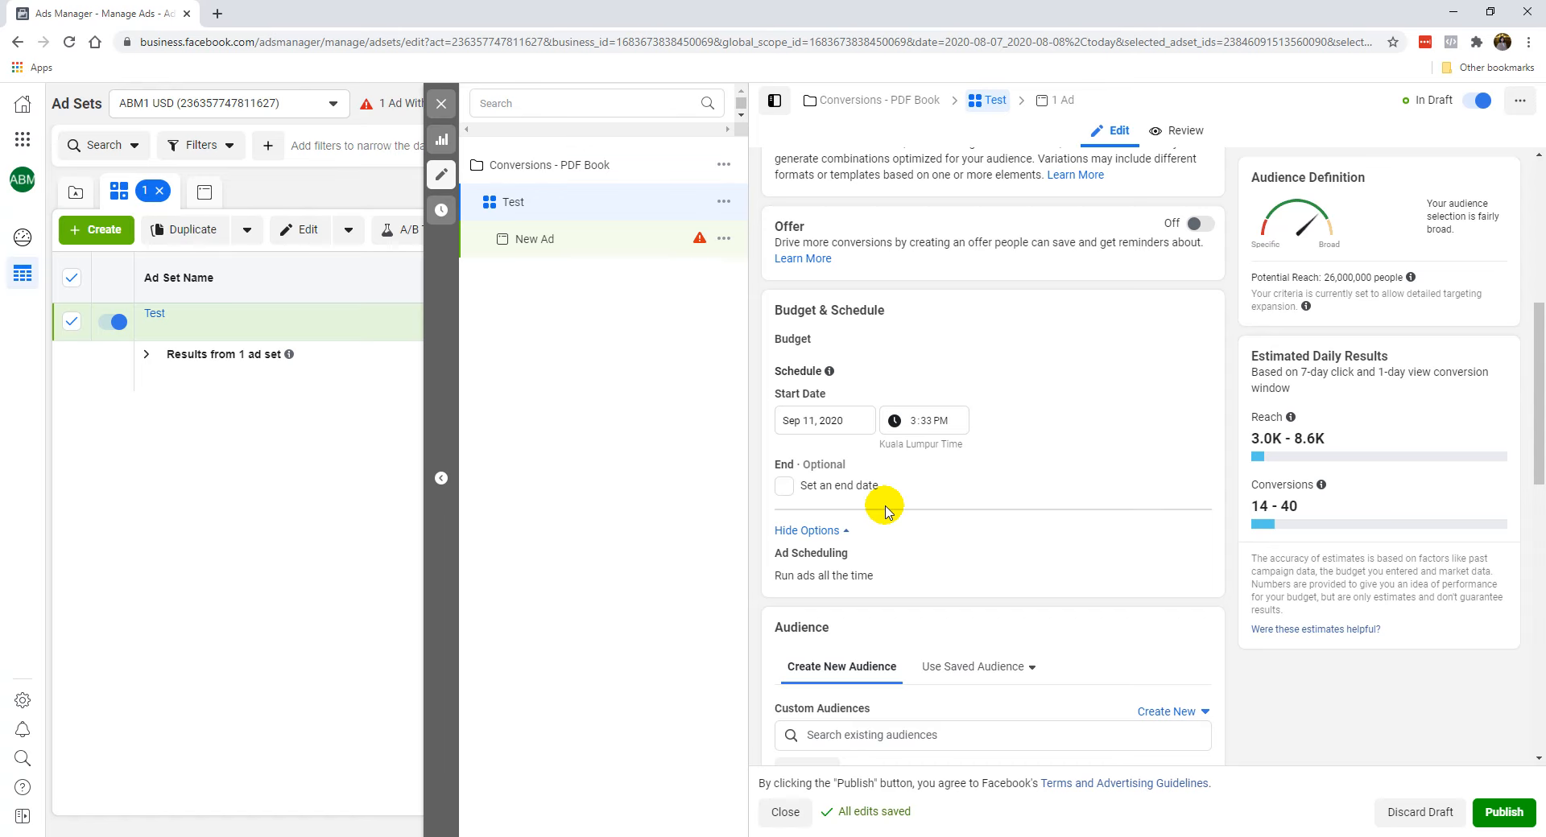
{"action": "scroll", "coordinate": [1029, 464], "scroll_direction": "down", "scroll_amount": 2}
{"action": "scroll", "coordinate": [1030, 470], "scroll_direction": "down", "scroll_amount": 3}
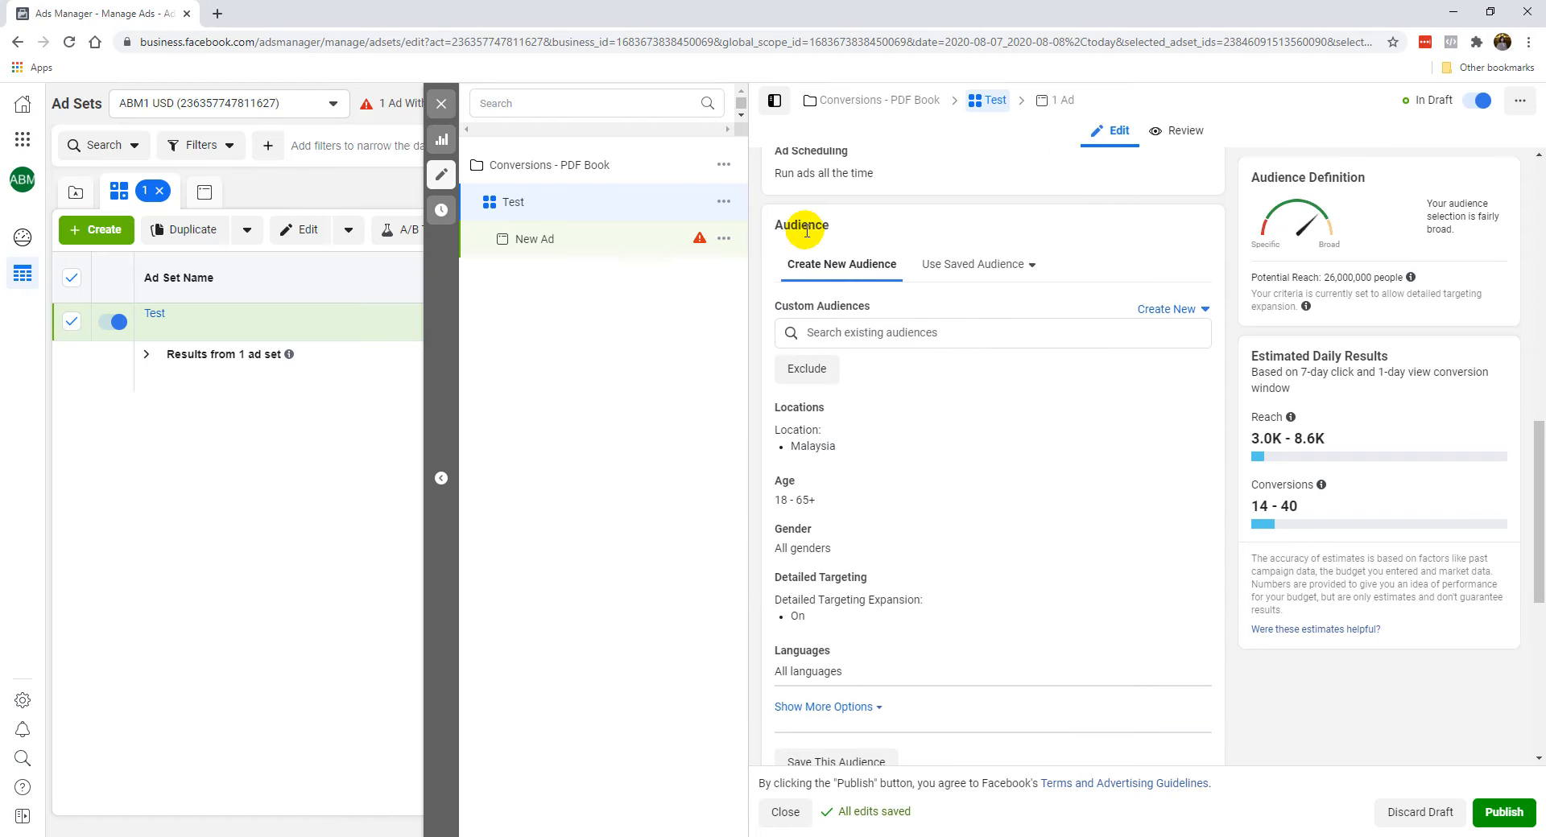
{"action": "scroll", "coordinate": [853, 412], "scroll_direction": "down", "scroll_amount": 1}
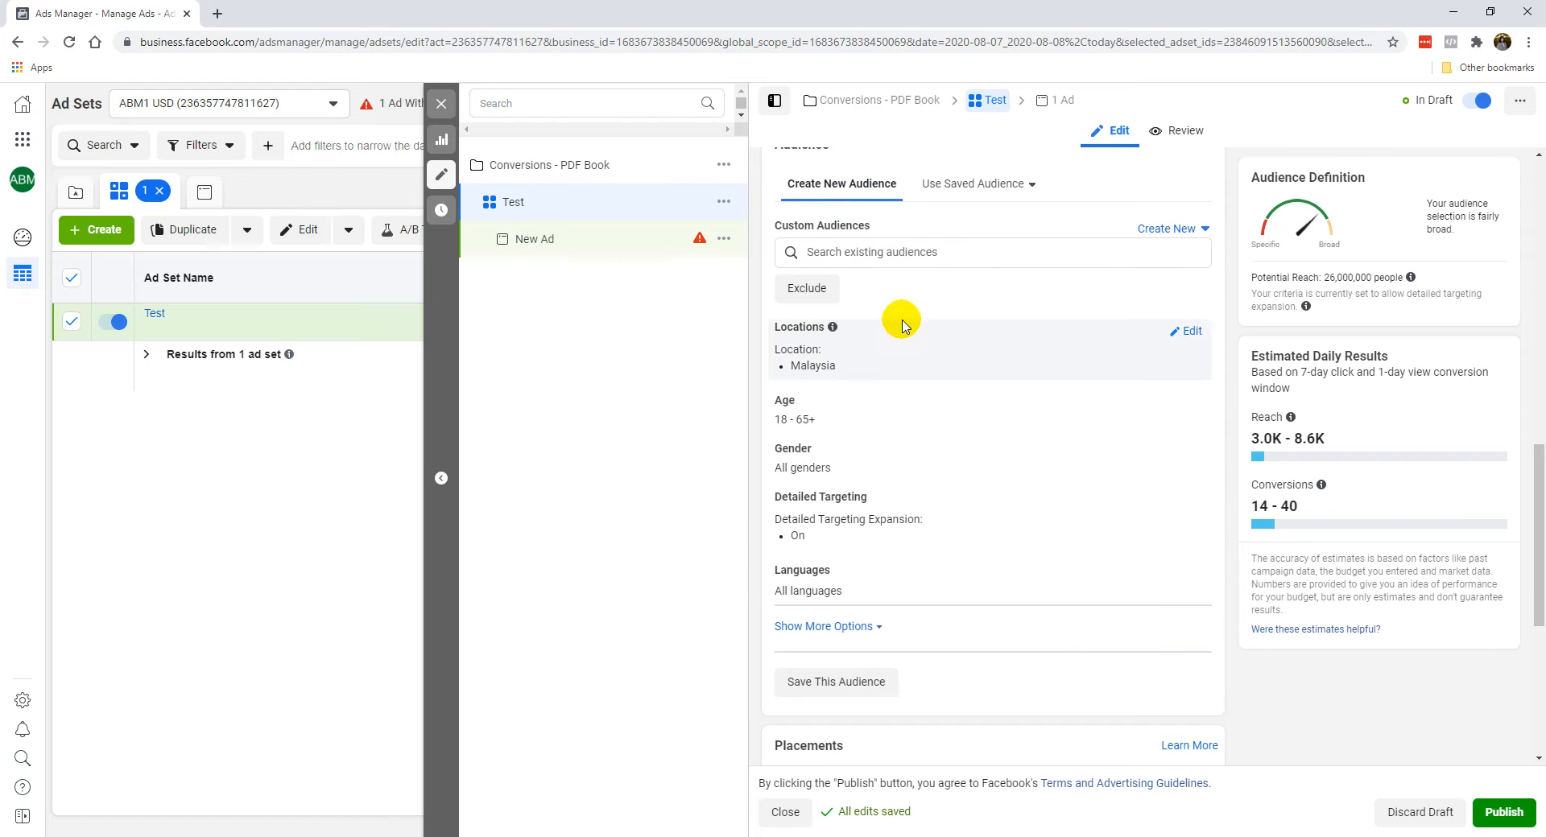
Replace Malaysia with the United States as the audience's targeted location.
{"action": "scroll", "coordinate": [901, 312], "scroll_direction": "up", "scroll_amount": 1}
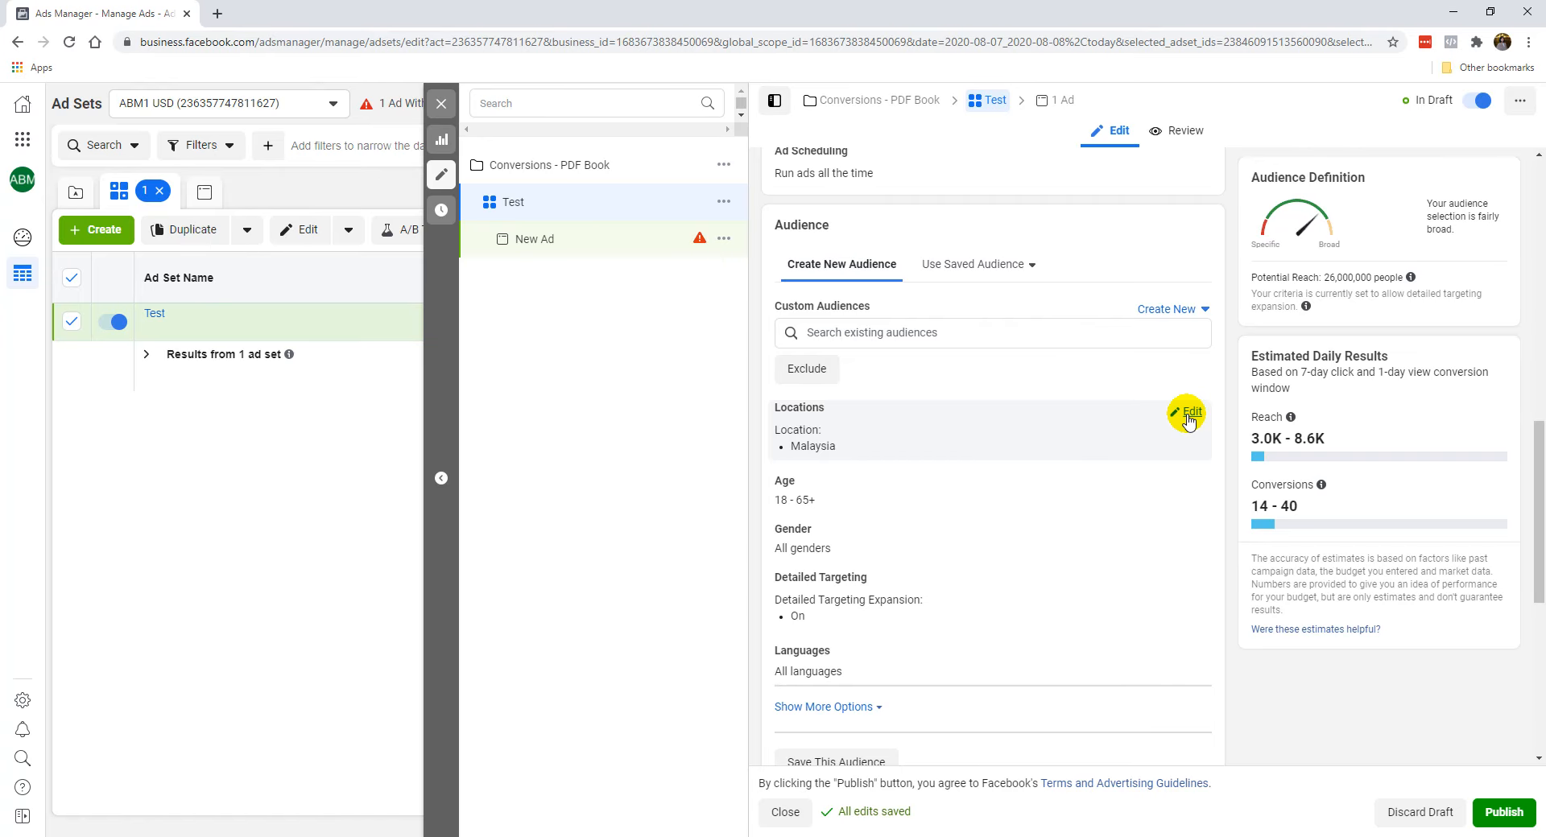
{"action": "left_click", "coordinate": [1189, 413]}
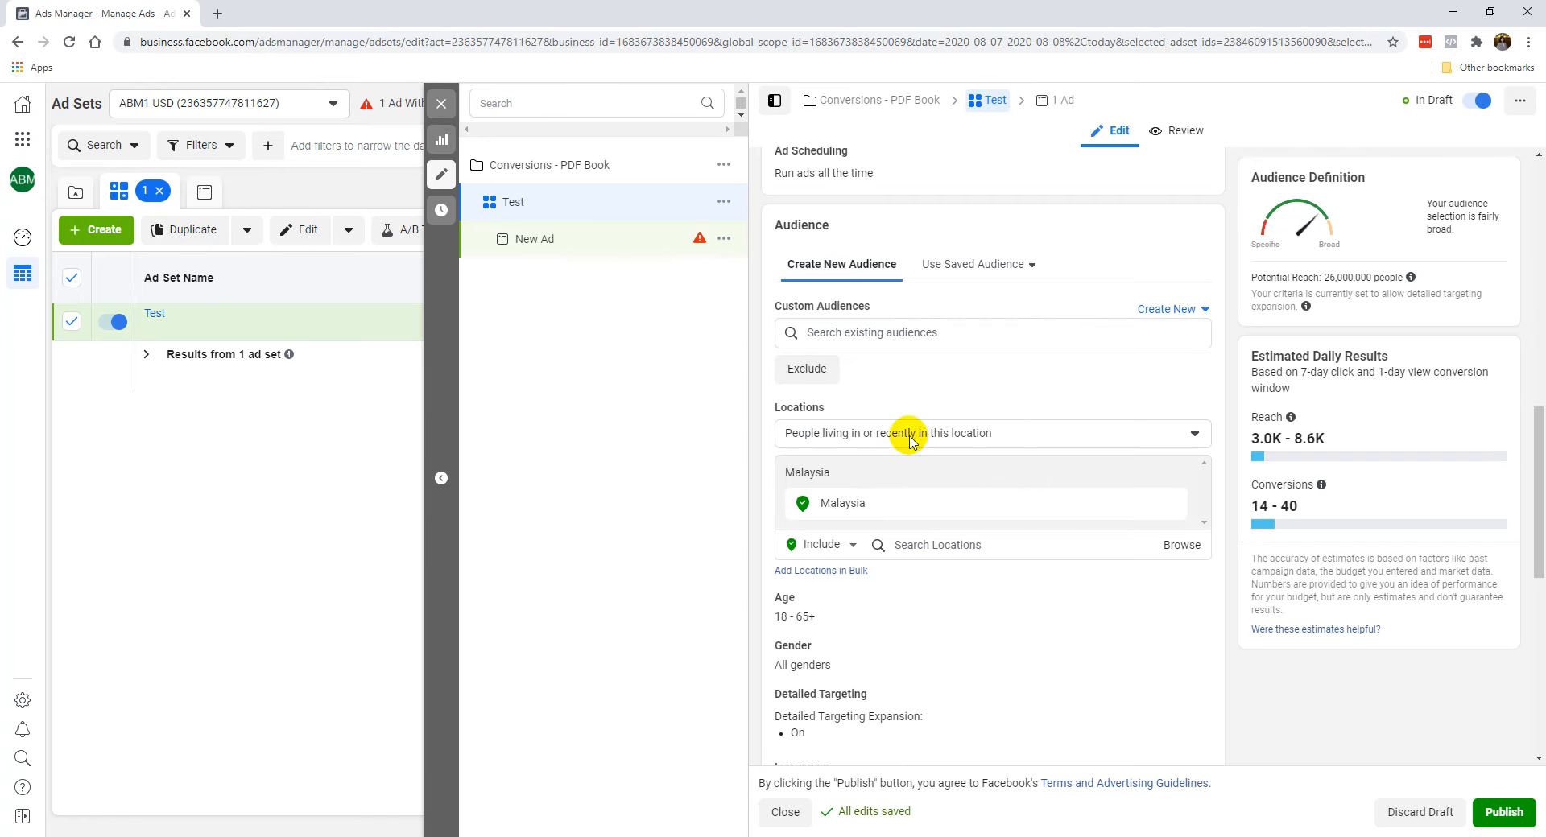
{"action": "left_click", "coordinate": [1172, 503]}
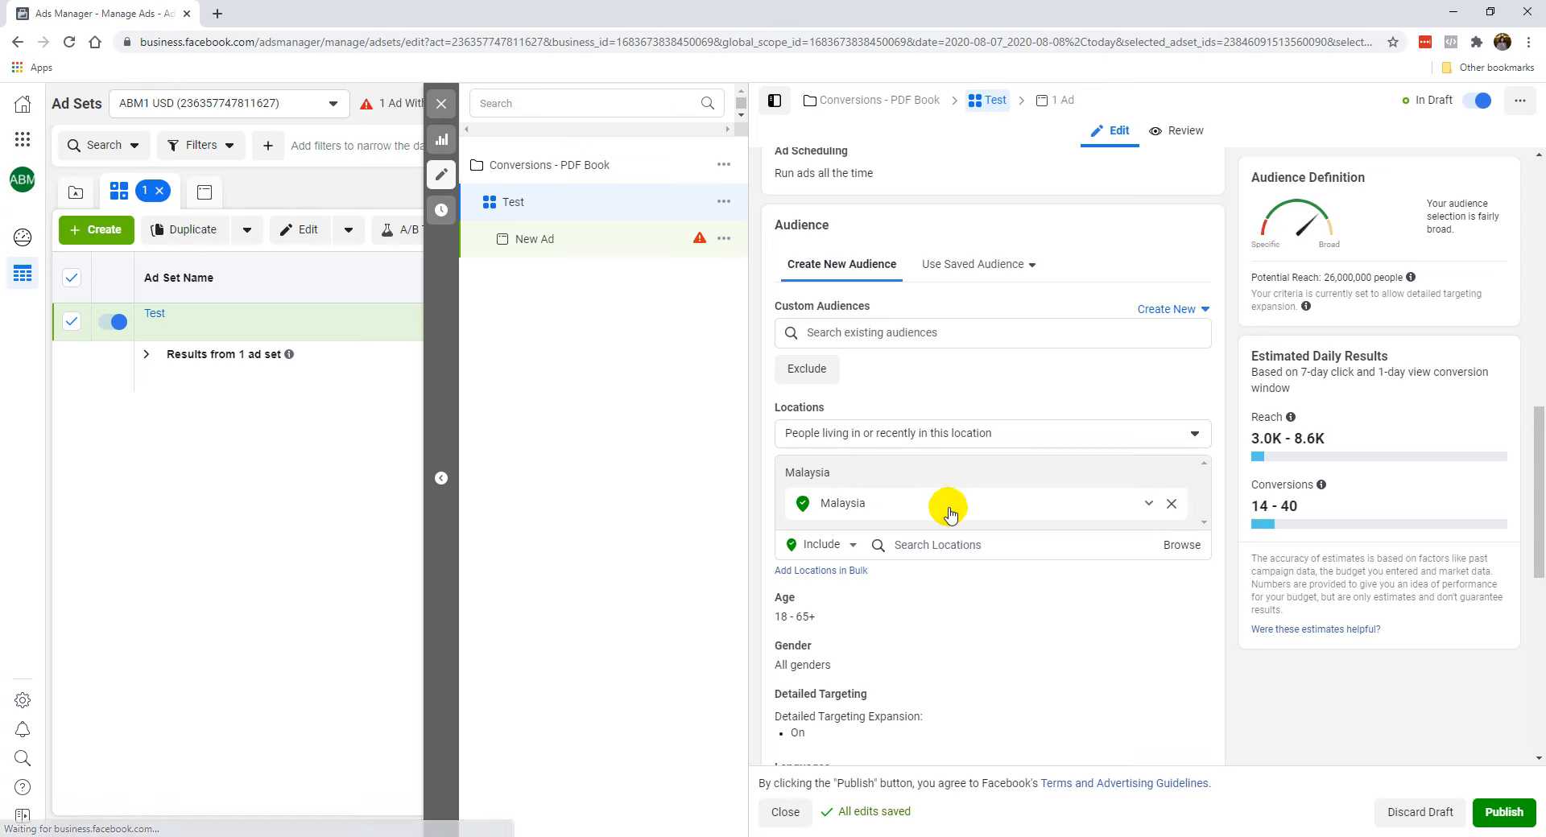
{"action": "left_click", "coordinate": [1044, 519]}
{"action": "type", "text": "united states"}
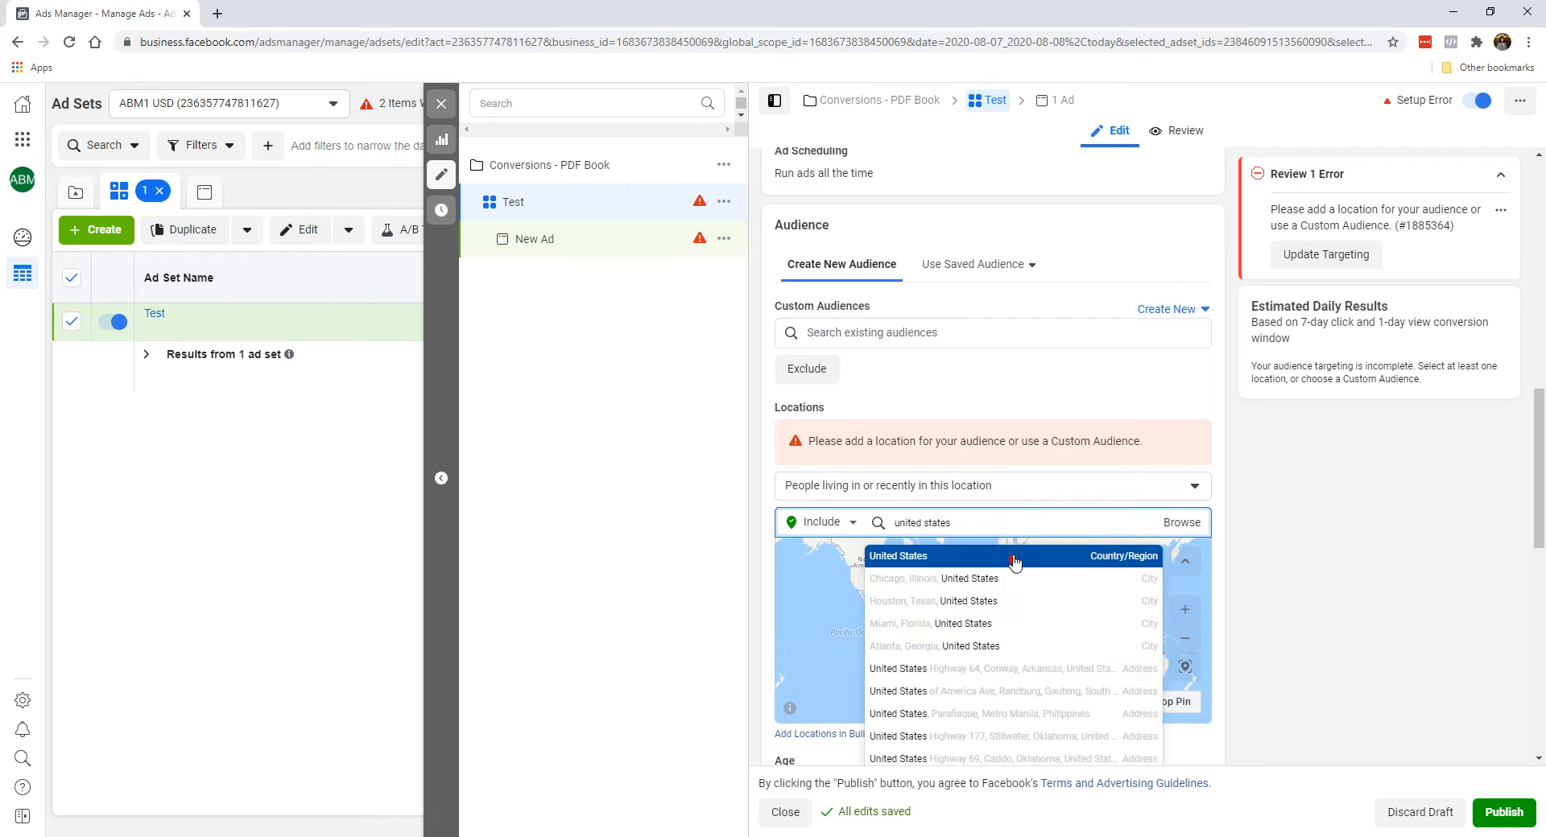
{"action": "left_click", "coordinate": [1012, 560]}
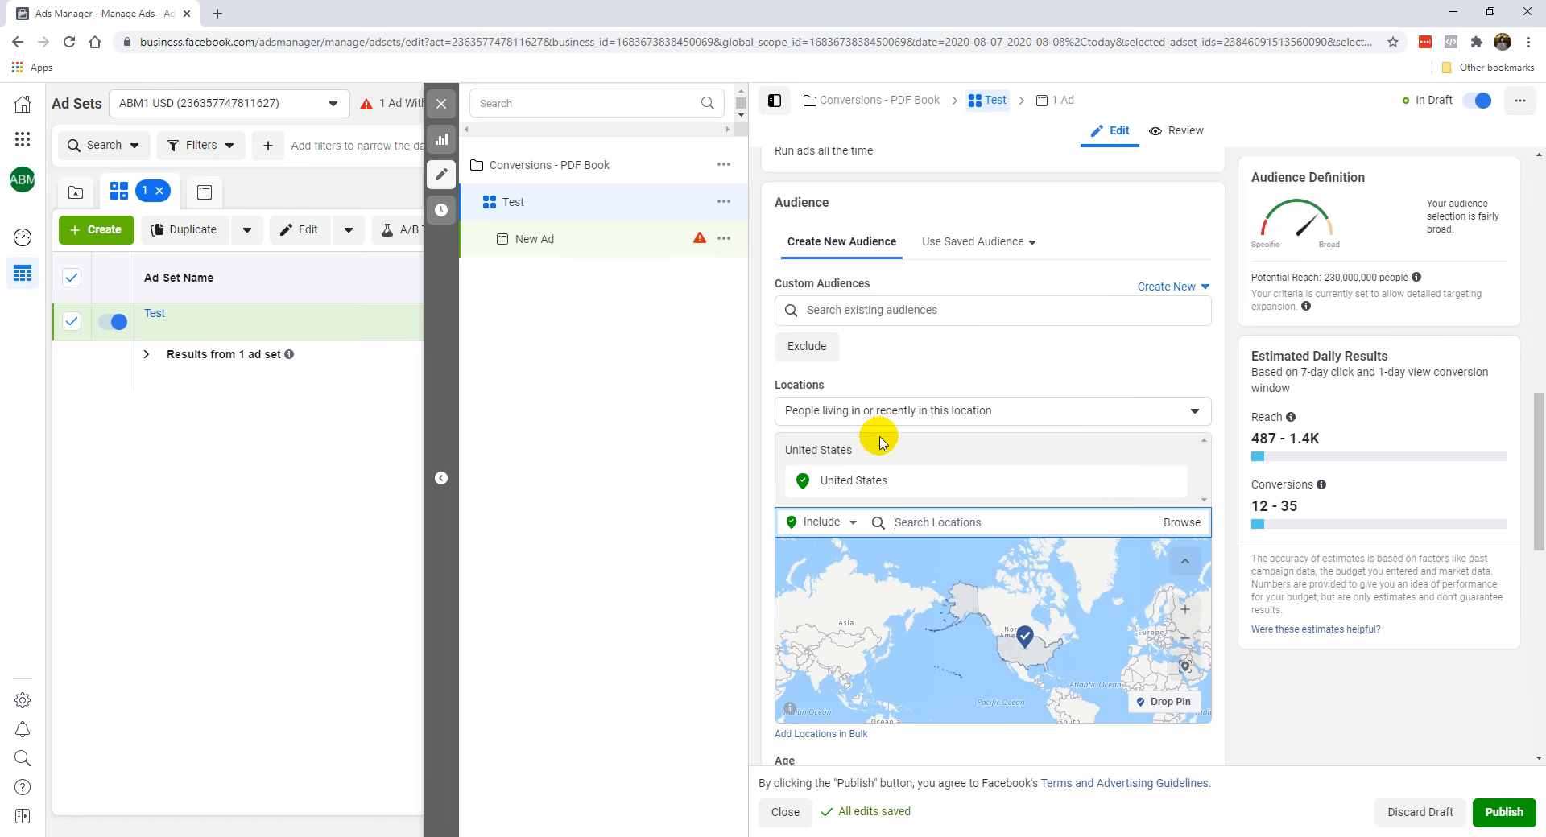
Limit the location targeting to "People living in this location".
{"action": "scroll", "coordinate": [890, 383], "scroll_direction": "down", "scroll_amount": 1}
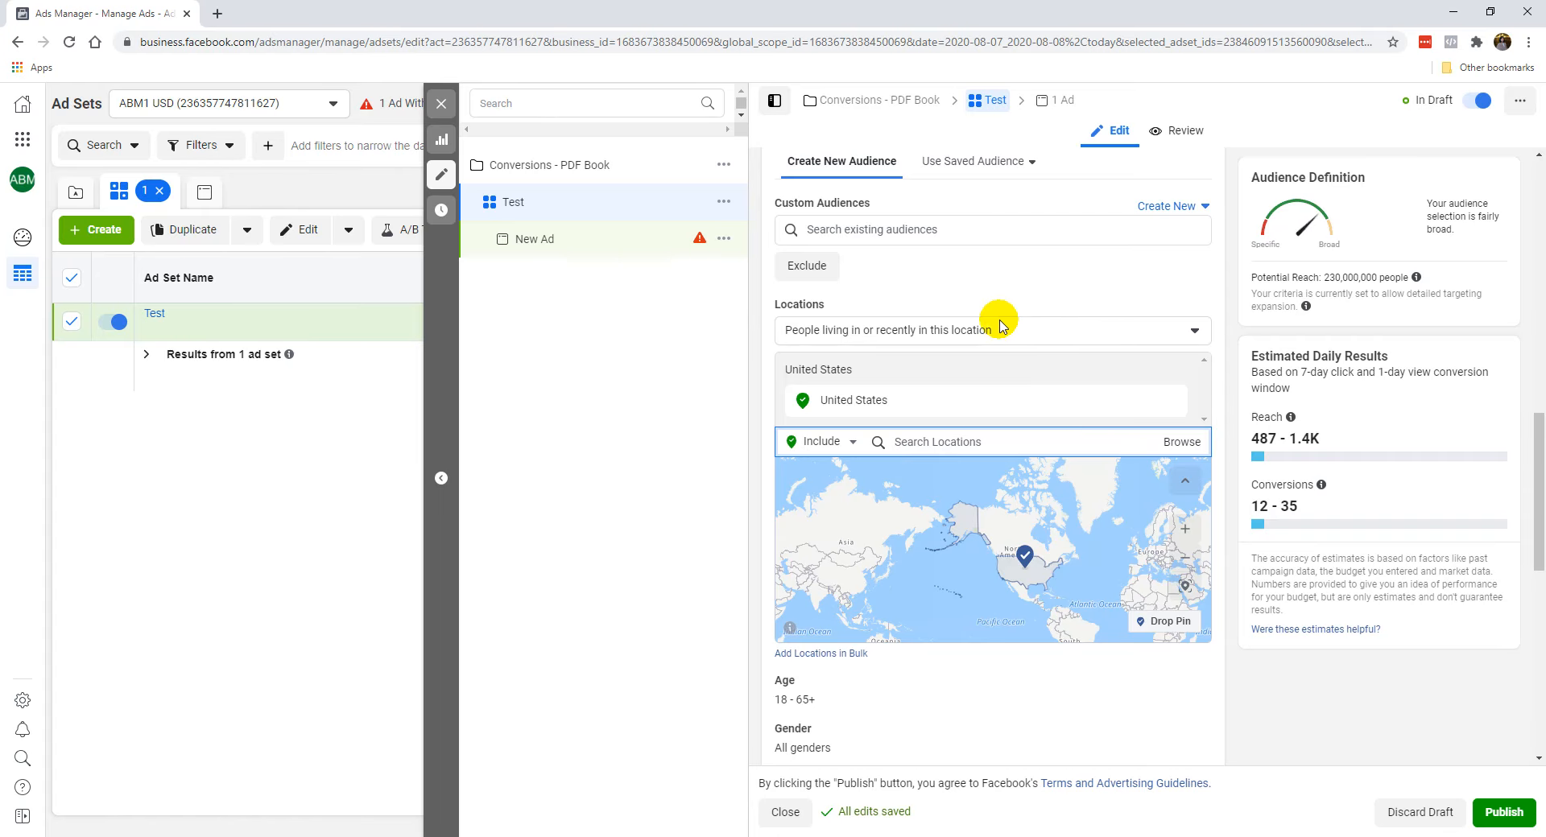
{"action": "left_click", "coordinate": [925, 338]}
{"action": "left_click", "coordinate": [847, 333]}
{"action": "left_click", "coordinate": [838, 334]}
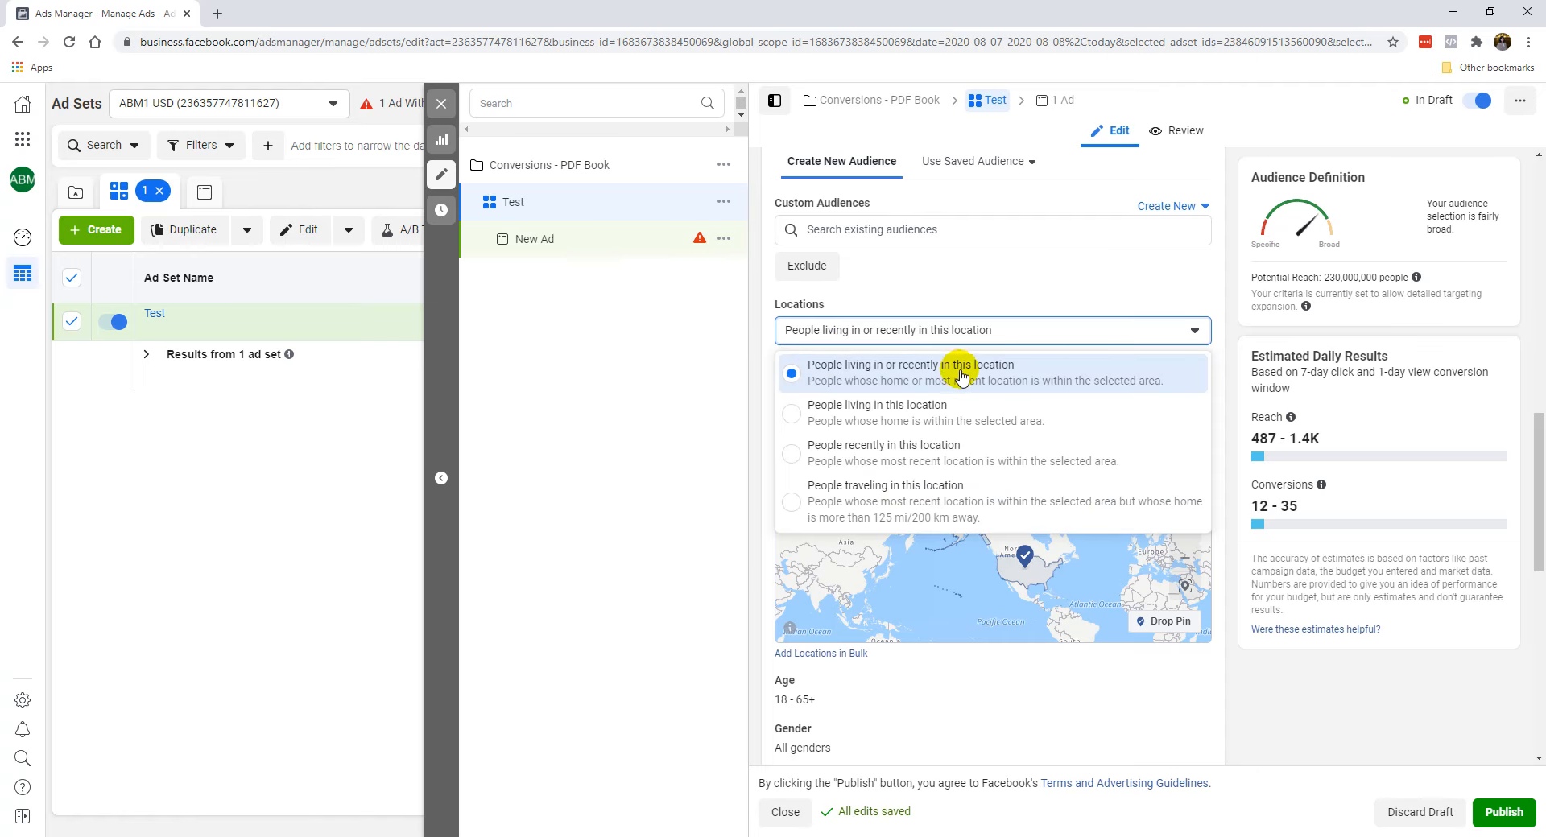
{"action": "left_click", "coordinate": [931, 418]}
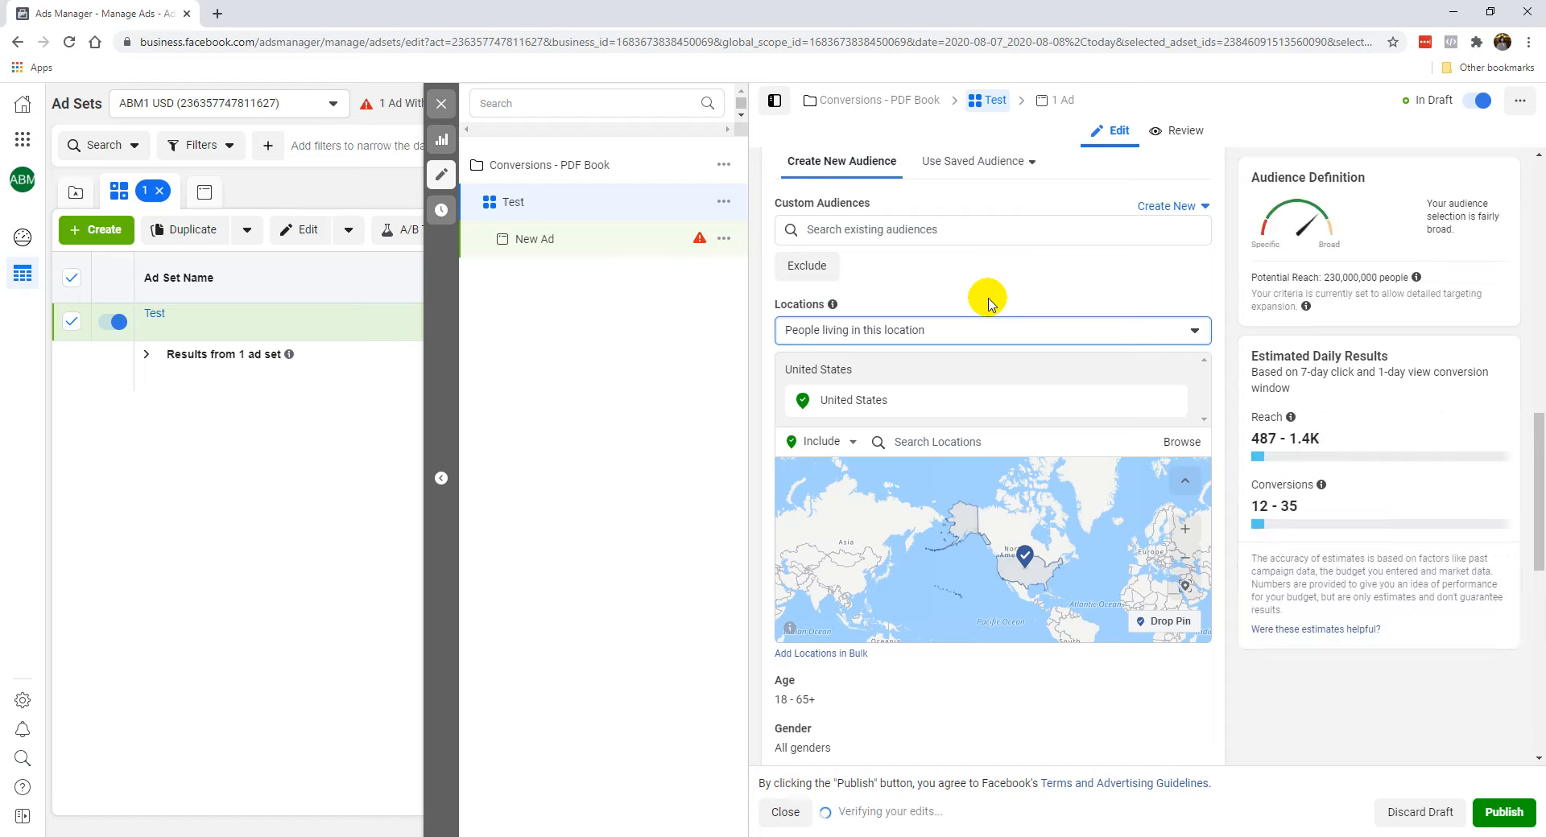
Try "People living in or recently in this location" for the location targeting and return to "People living in this location".
{"action": "left_click", "coordinate": [959, 331]}
{"action": "left_click", "coordinate": [960, 310]}
{"action": "left_click", "coordinate": [974, 326]}
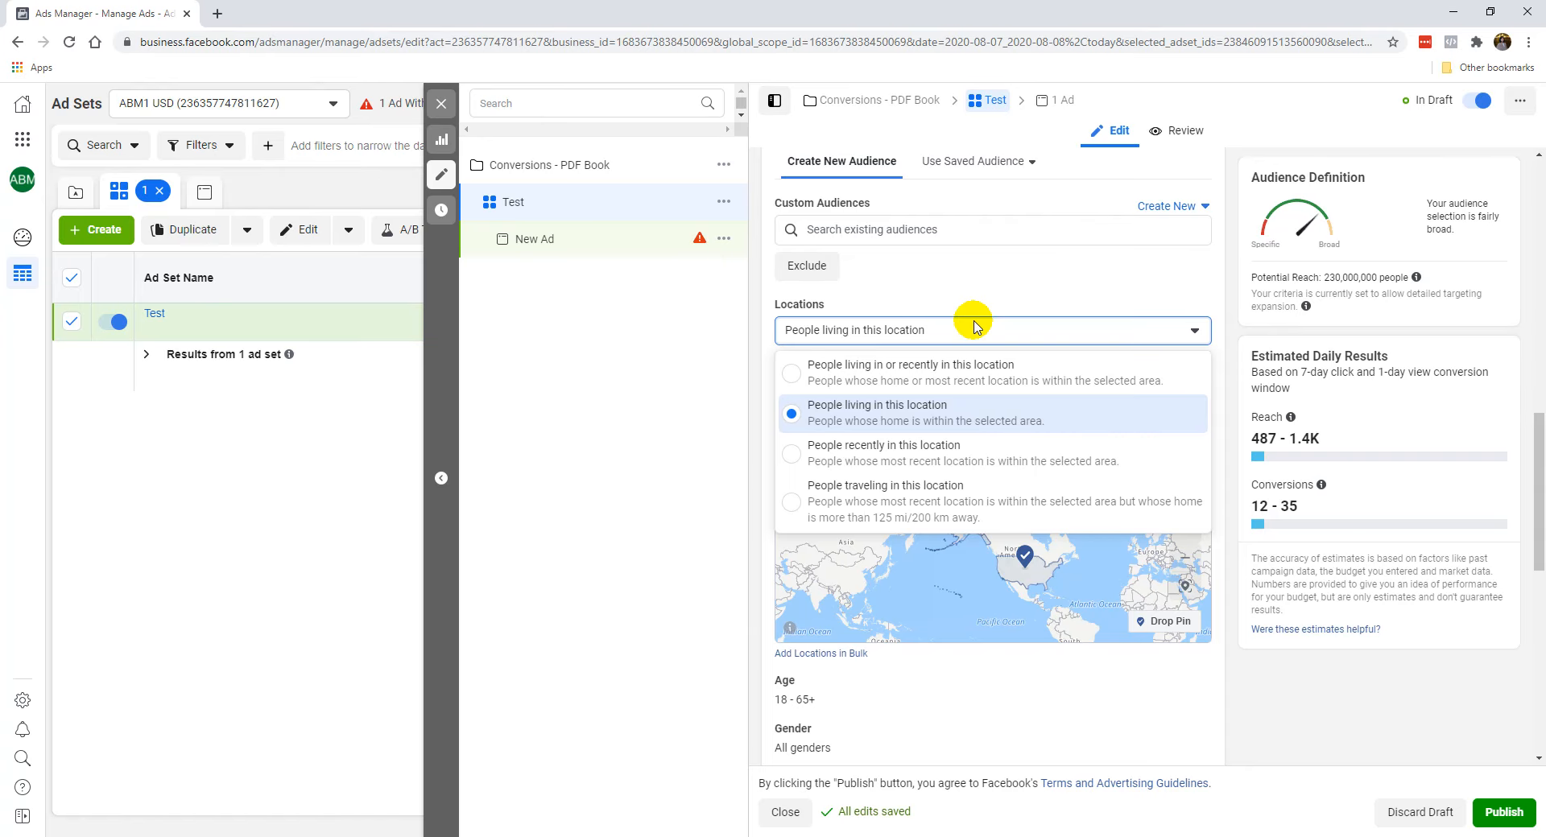
{"action": "left_click", "coordinate": [949, 367]}
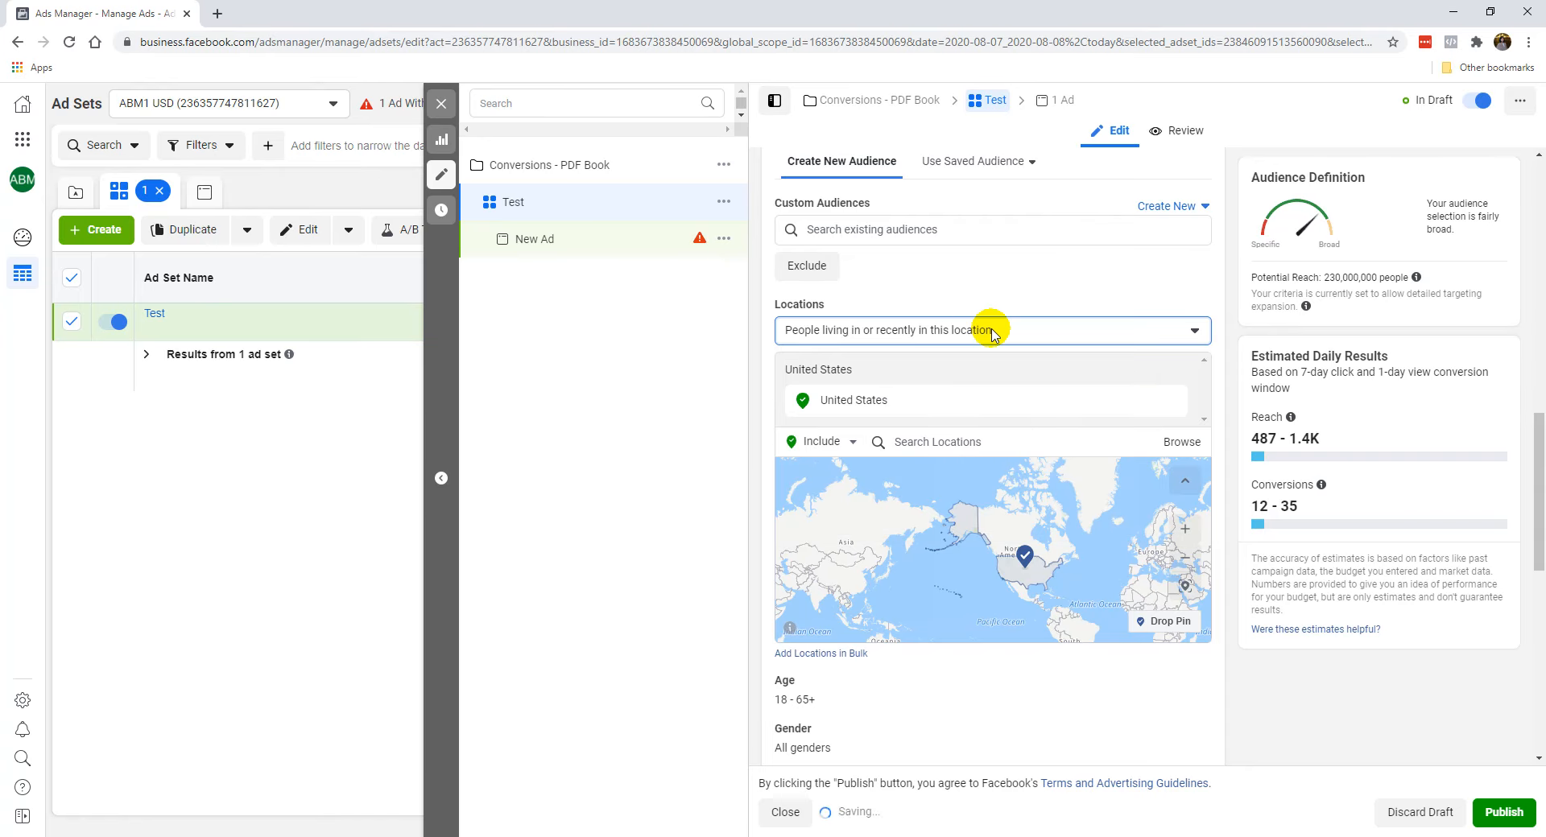
{"action": "left_click", "coordinate": [993, 333]}
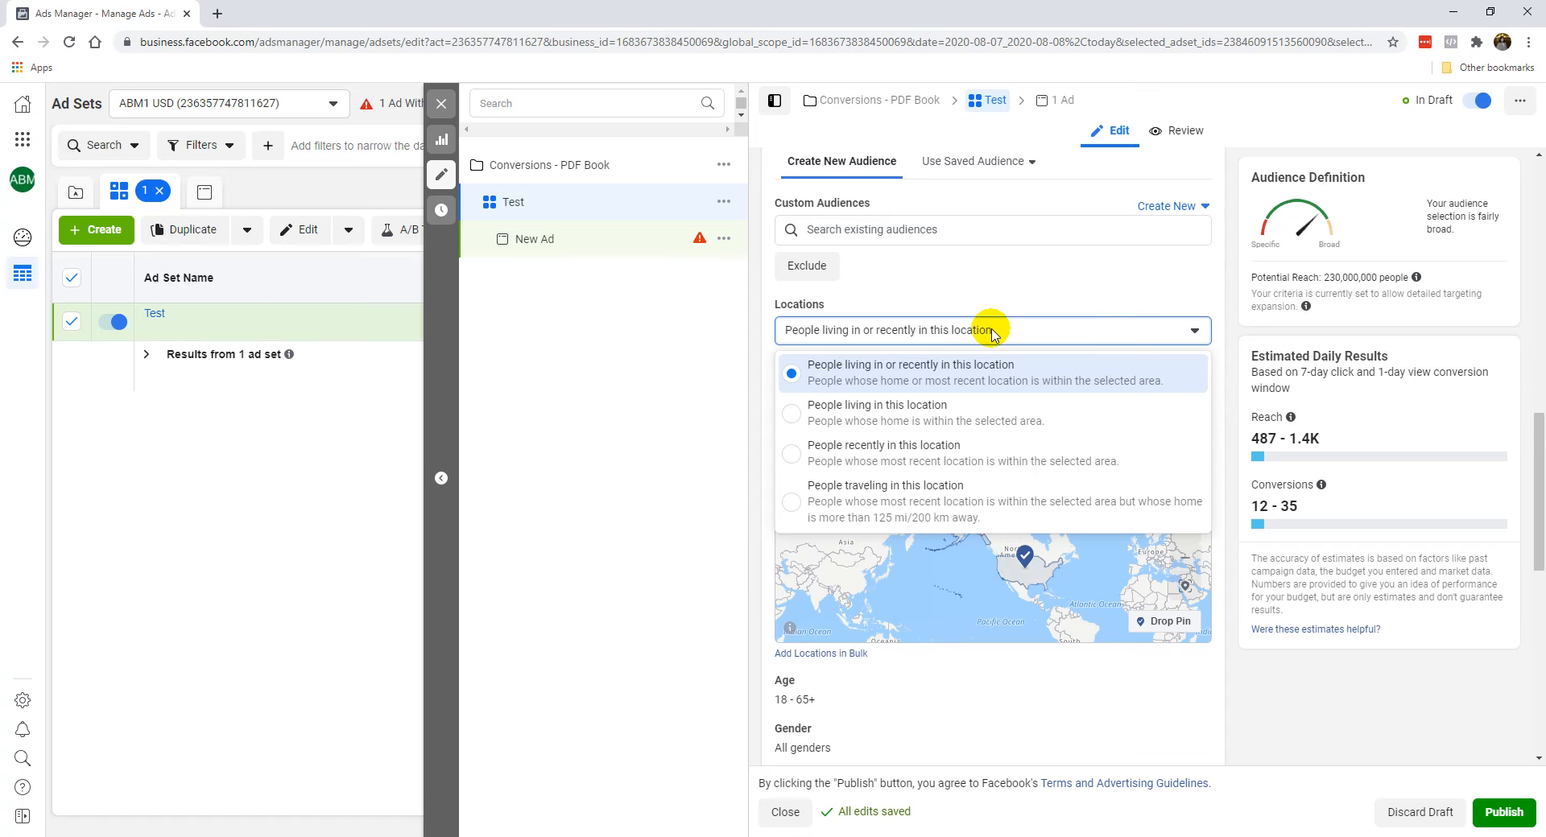
{"action": "left_click", "coordinate": [876, 413]}
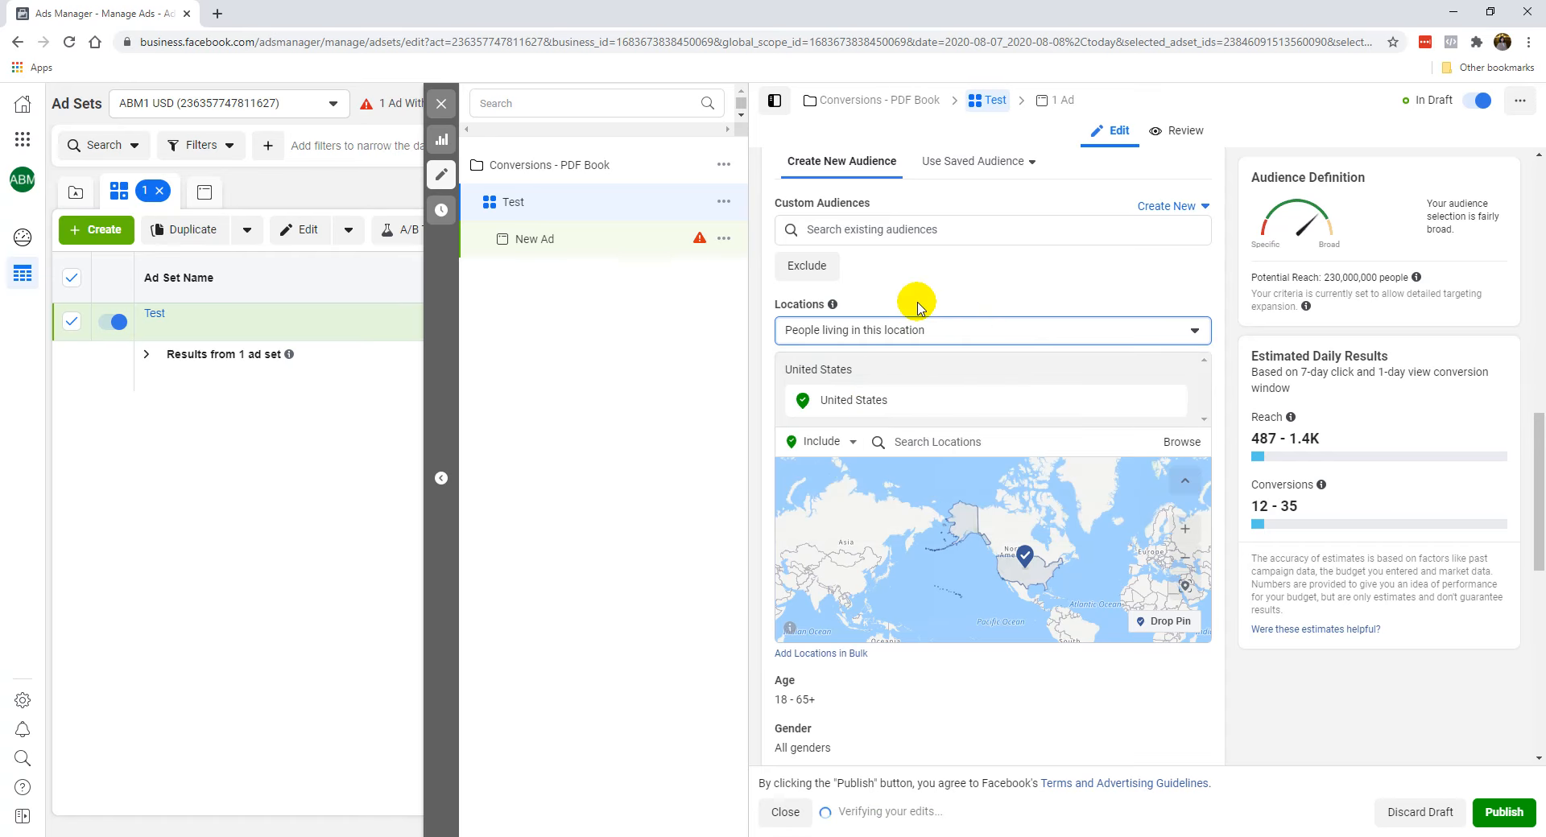
{"action": "left_click", "coordinate": [763, 448]}
Set the audience's minimum age to 27.
{"action": "scroll", "coordinate": [761, 444], "scroll_direction": "down", "scroll_amount": 4}
{"action": "left_click", "coordinate": [1185, 363]}
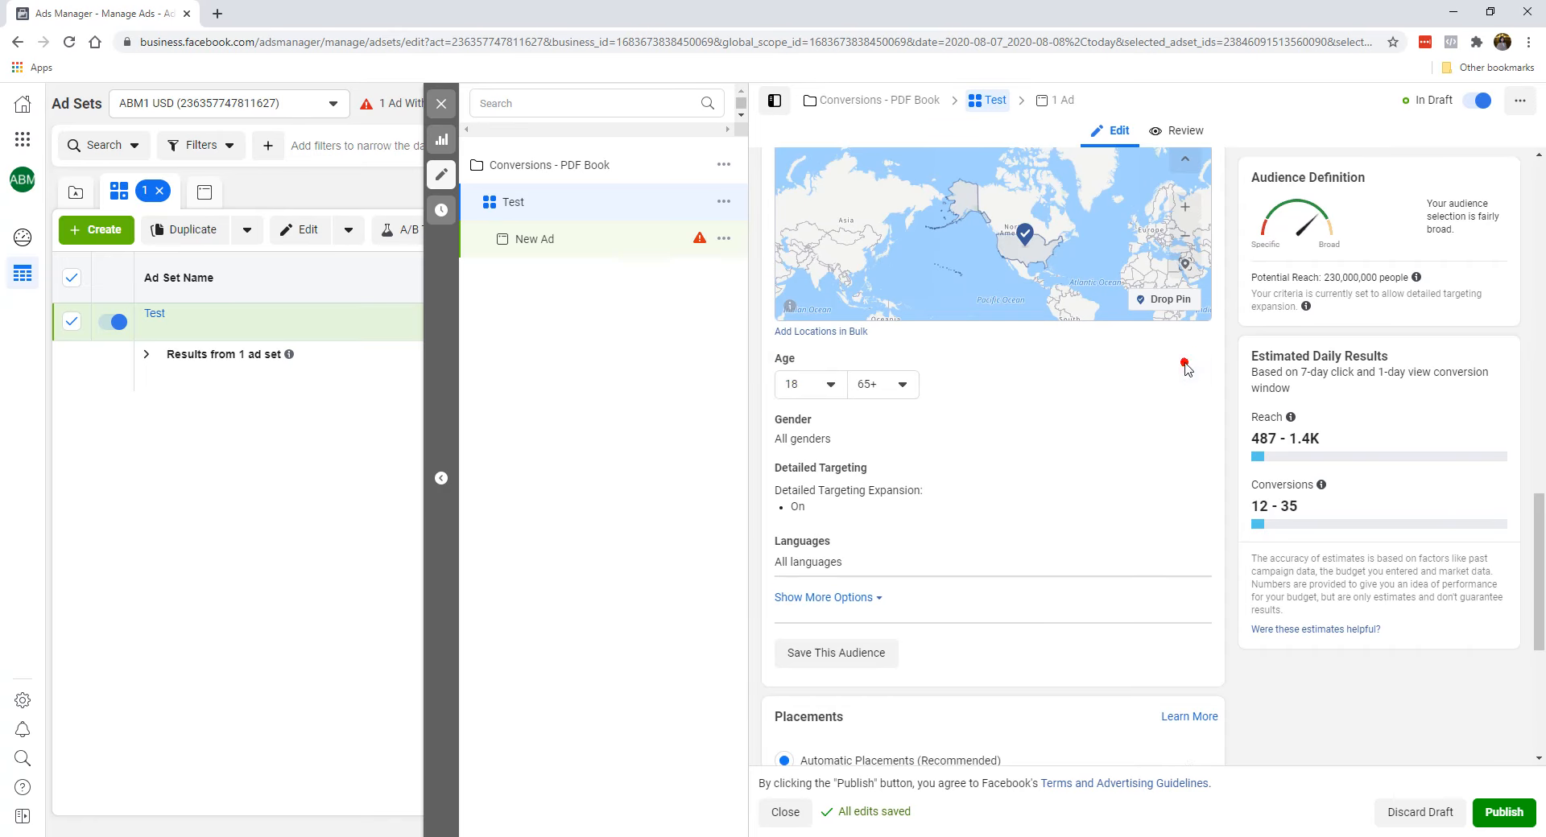
{"action": "left_click", "coordinate": [803, 386]}
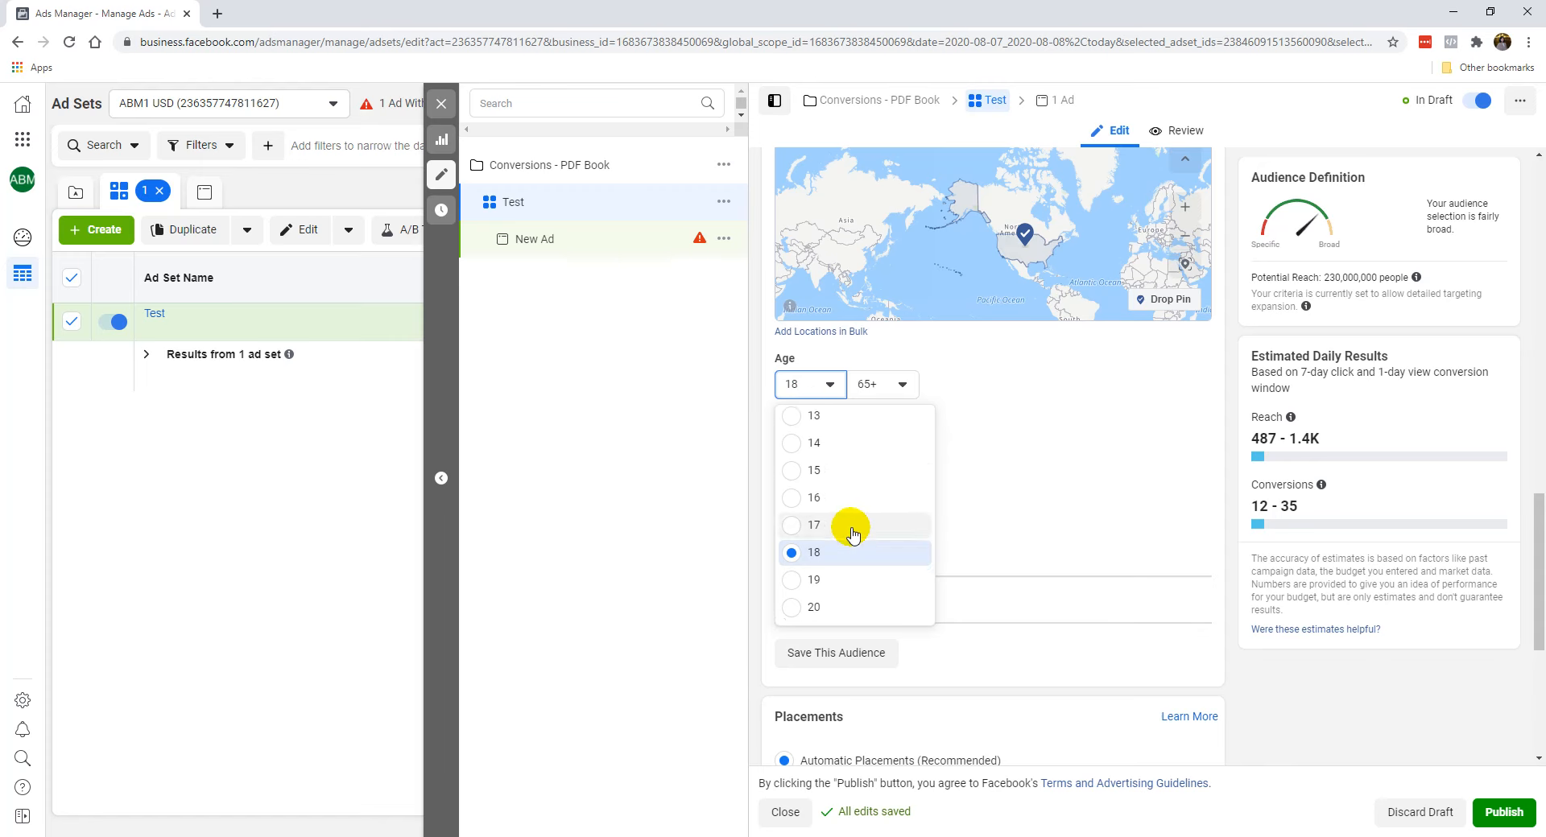
{"action": "scroll", "coordinate": [848, 510], "scroll_direction": "down", "scroll_amount": 1}
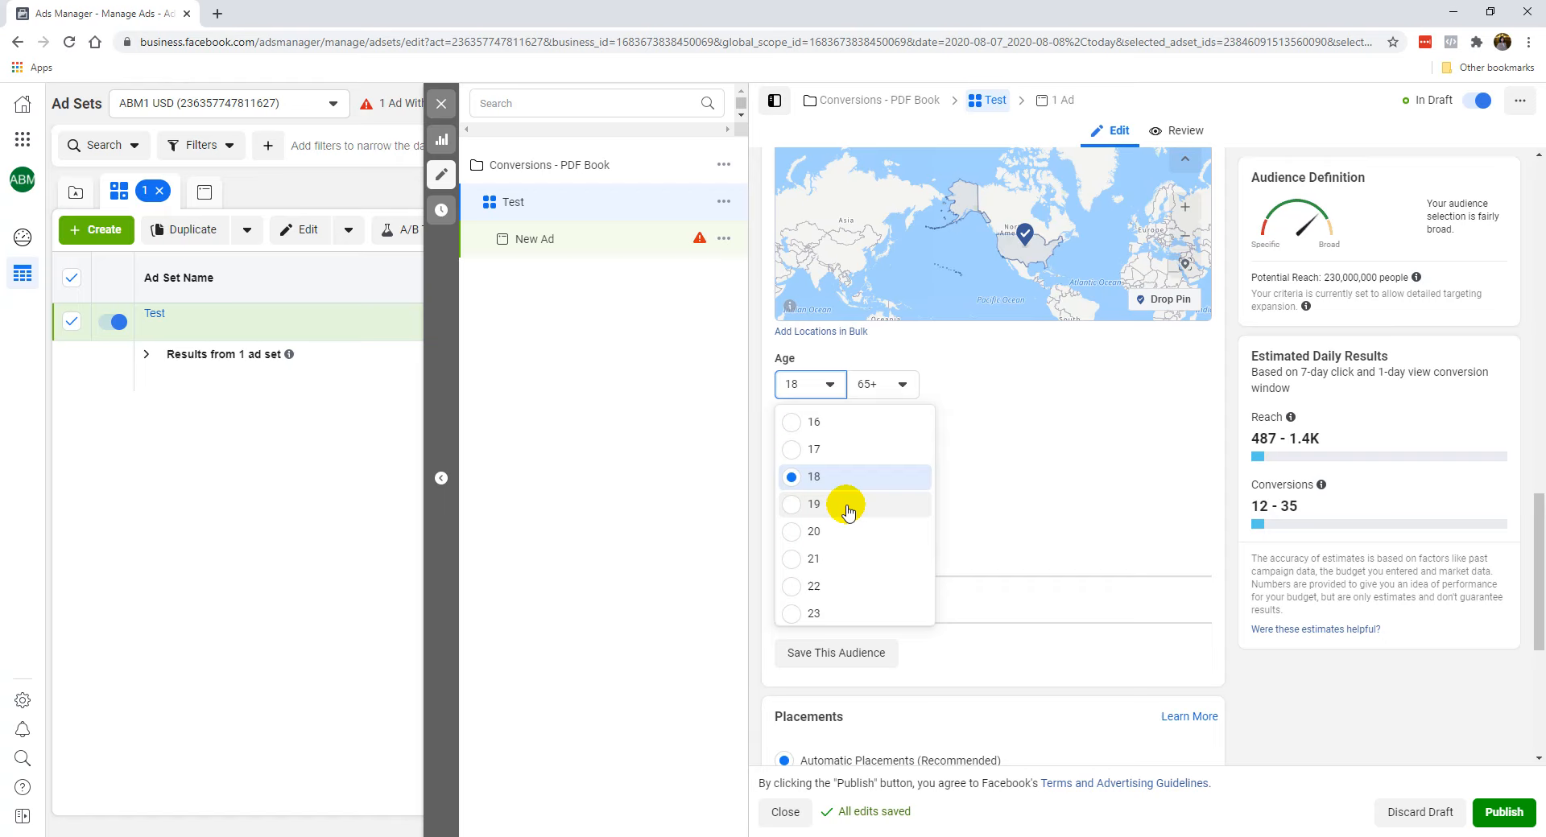
{"action": "scroll", "coordinate": [854, 520], "scroll_direction": "down", "scroll_amount": 3}
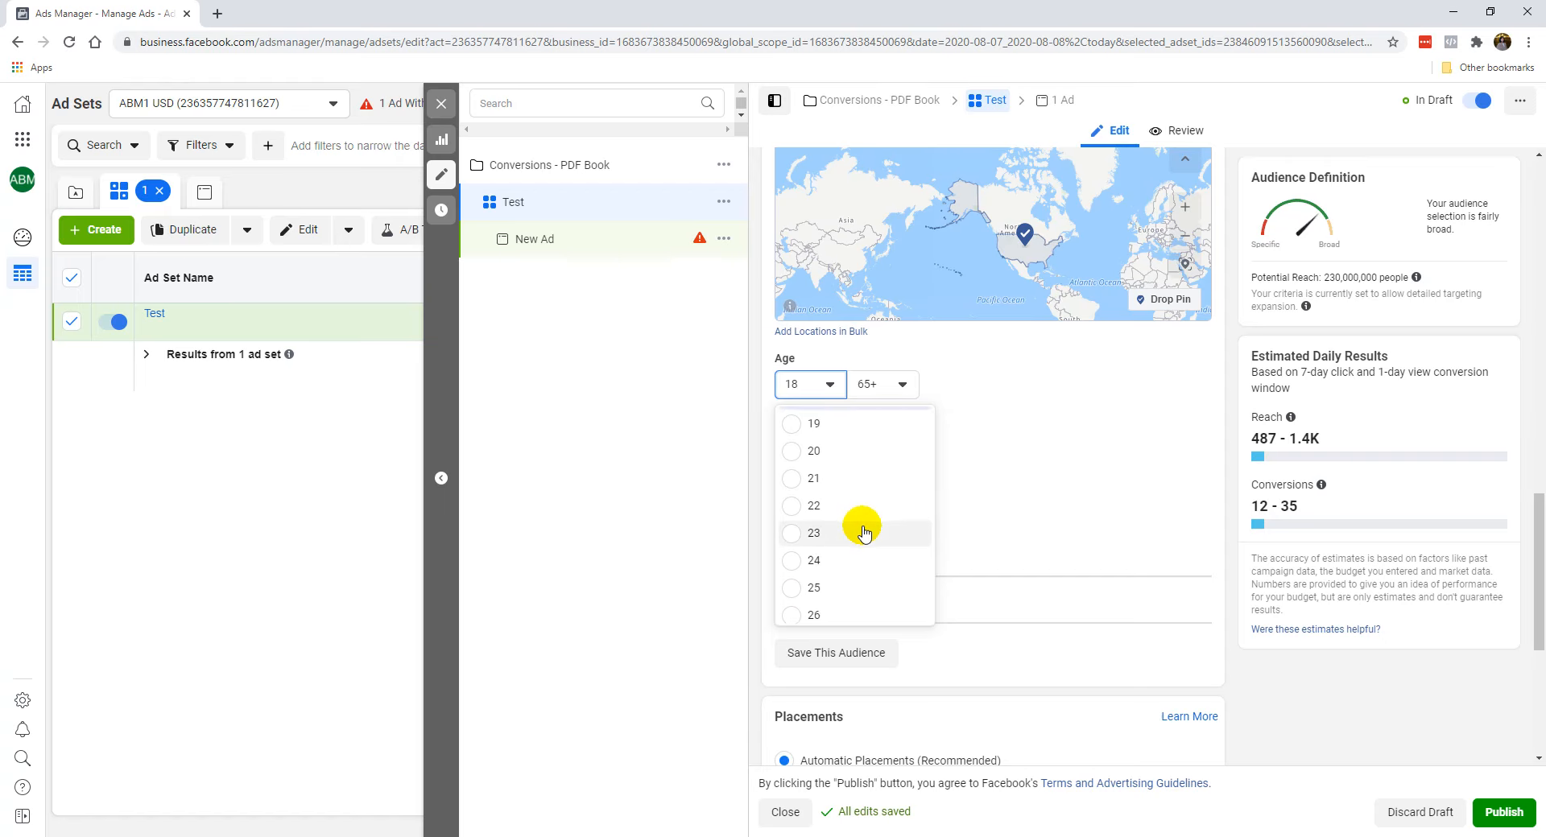
{"action": "scroll", "coordinate": [853, 507], "scroll_direction": "down", "scroll_amount": 3}
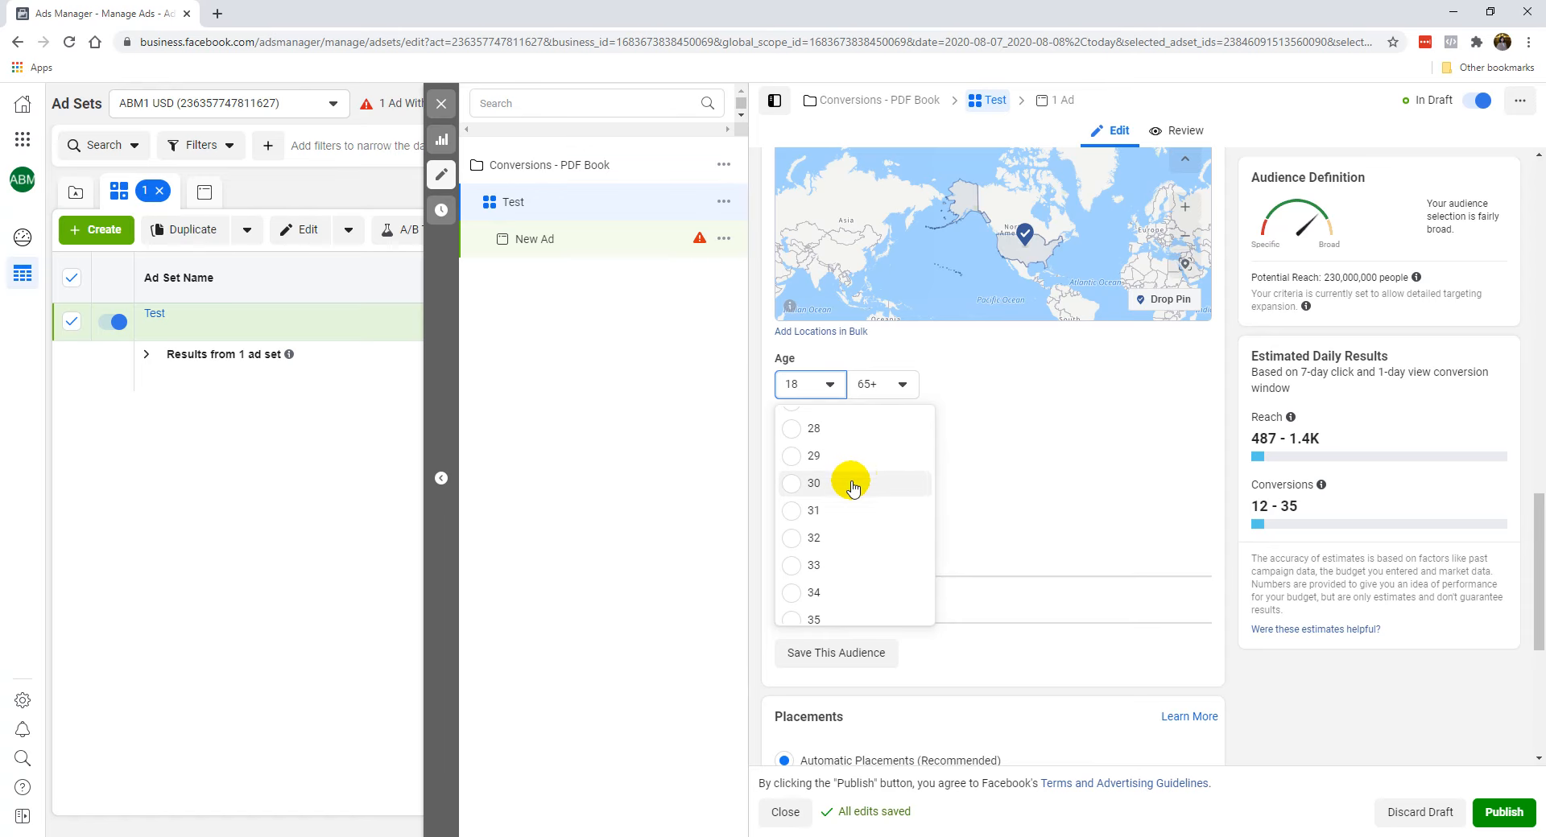
{"action": "scroll", "coordinate": [851, 482], "scroll_direction": "up", "scroll_amount": 1}
{"action": "left_click", "coordinate": [849, 480]}
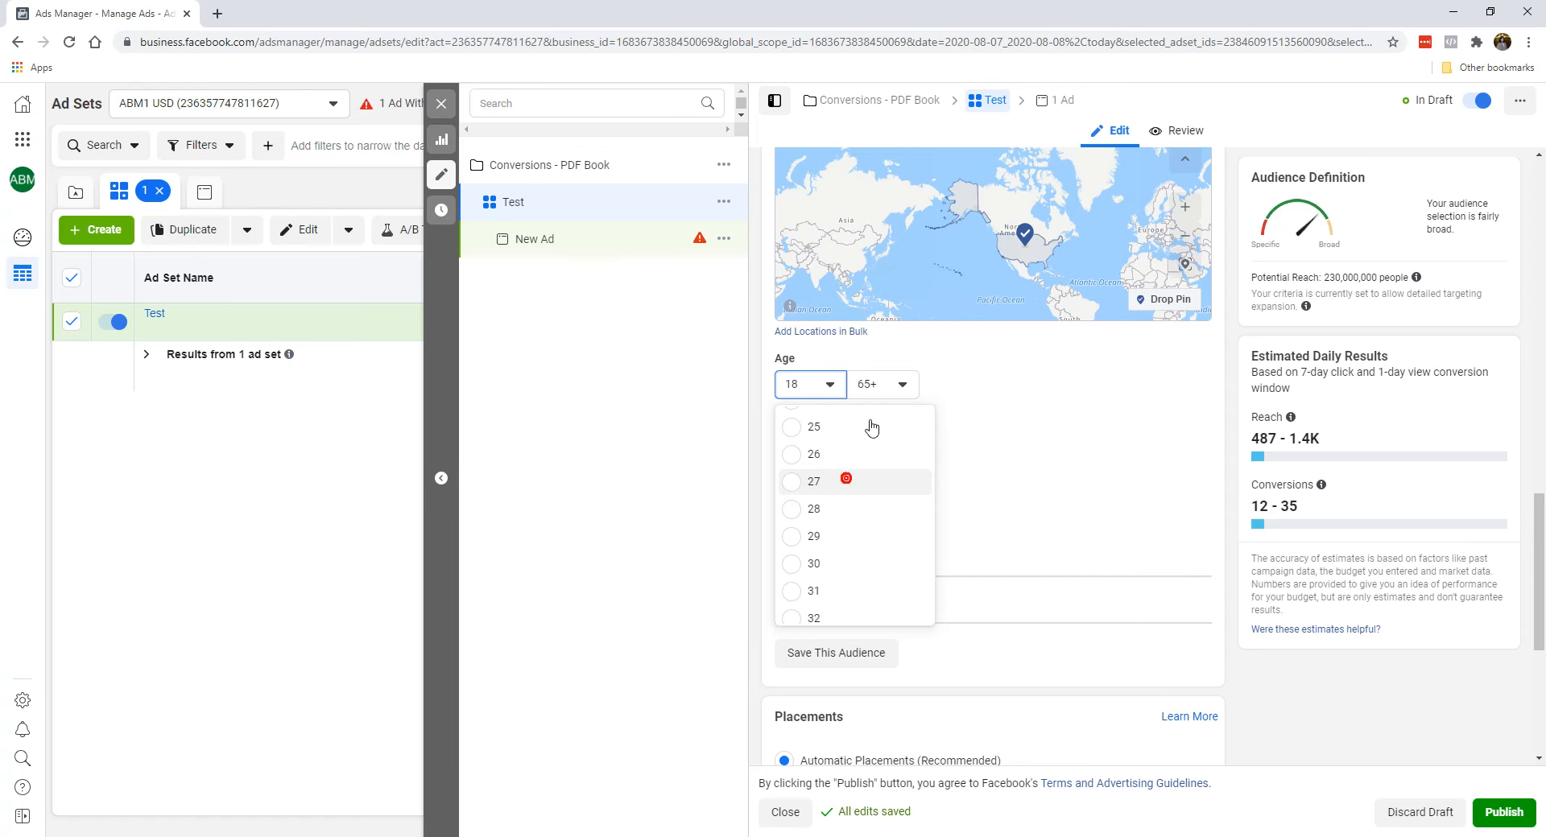
Set the audience's maximum age to 55.
{"action": "left_click", "coordinate": [888, 385]}
{"action": "scroll", "coordinate": [901, 475], "scroll_direction": "up", "scroll_amount": 1}
{"action": "scroll", "coordinate": [904, 482], "scroll_direction": "down", "scroll_amount": 1}
{"action": "scroll", "coordinate": [902, 483], "scroll_direction": "up", "scroll_amount": 3}
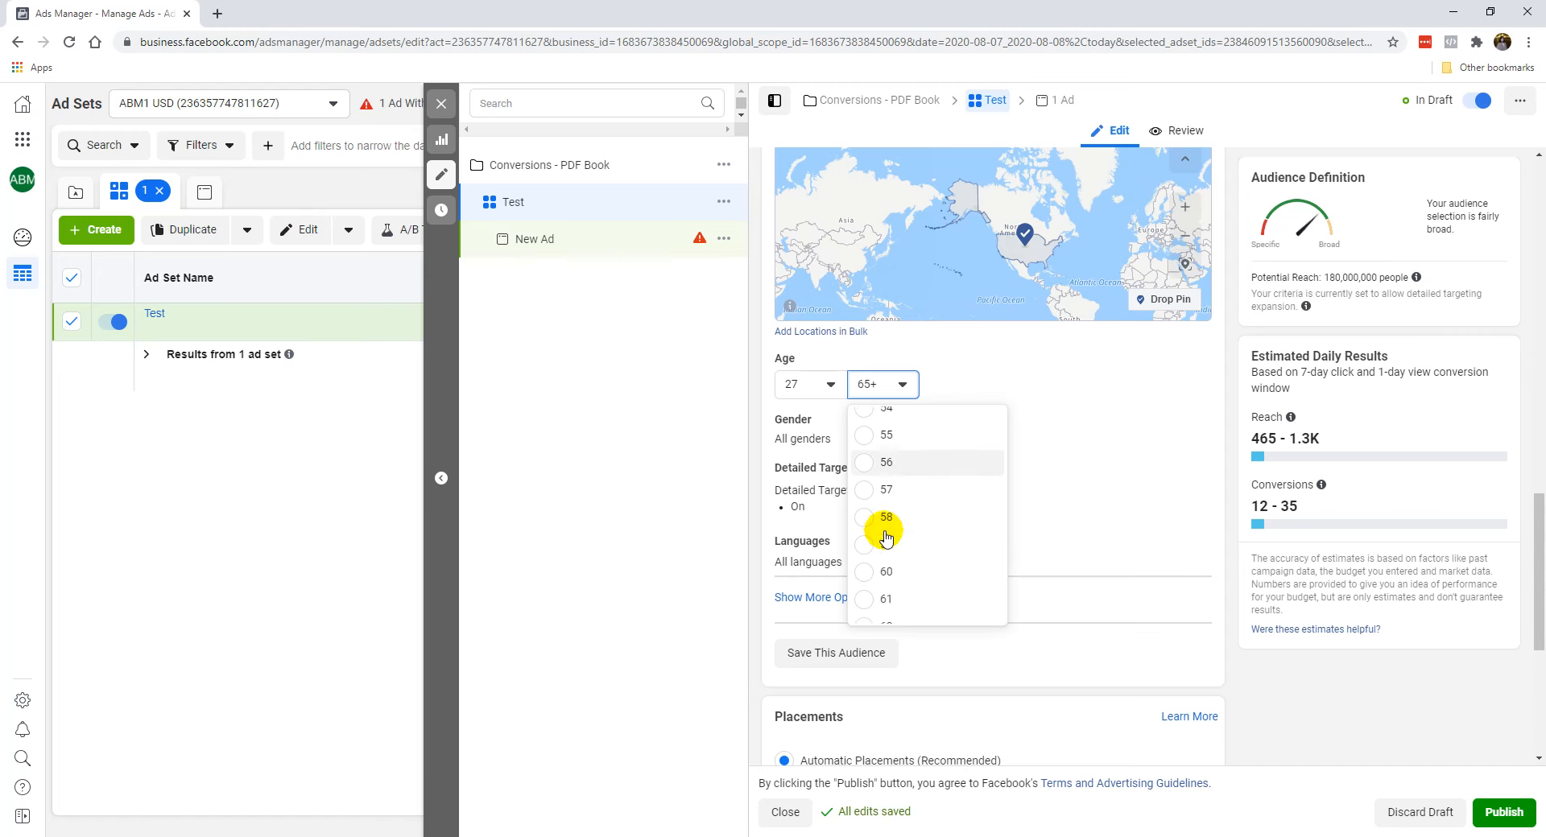
{"action": "left_click", "coordinate": [911, 505]}
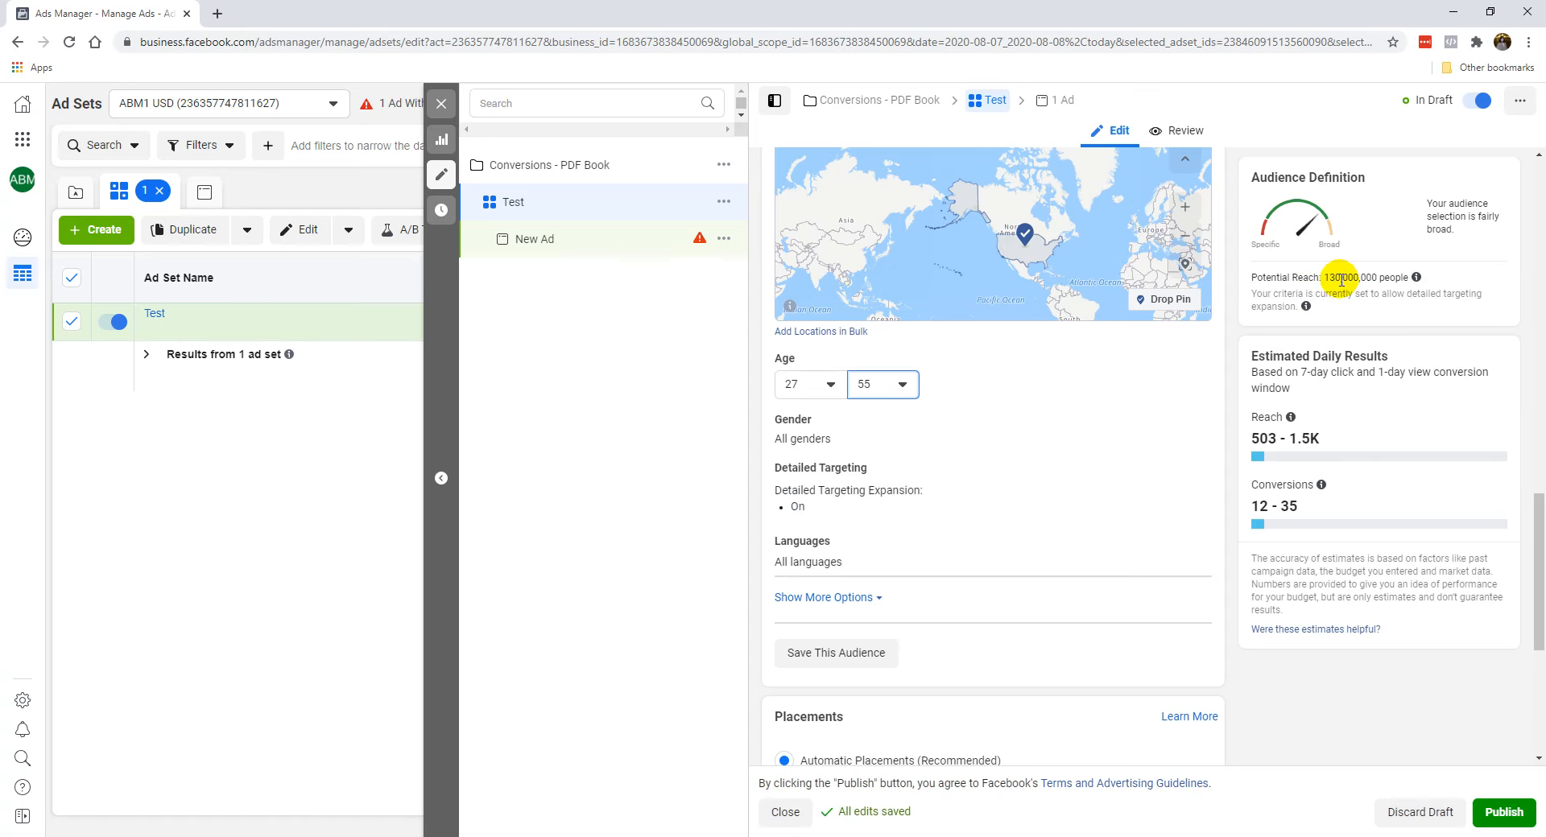
Try Women as the audience's gender and return it to All.
{"action": "left_click", "coordinate": [1184, 421]}
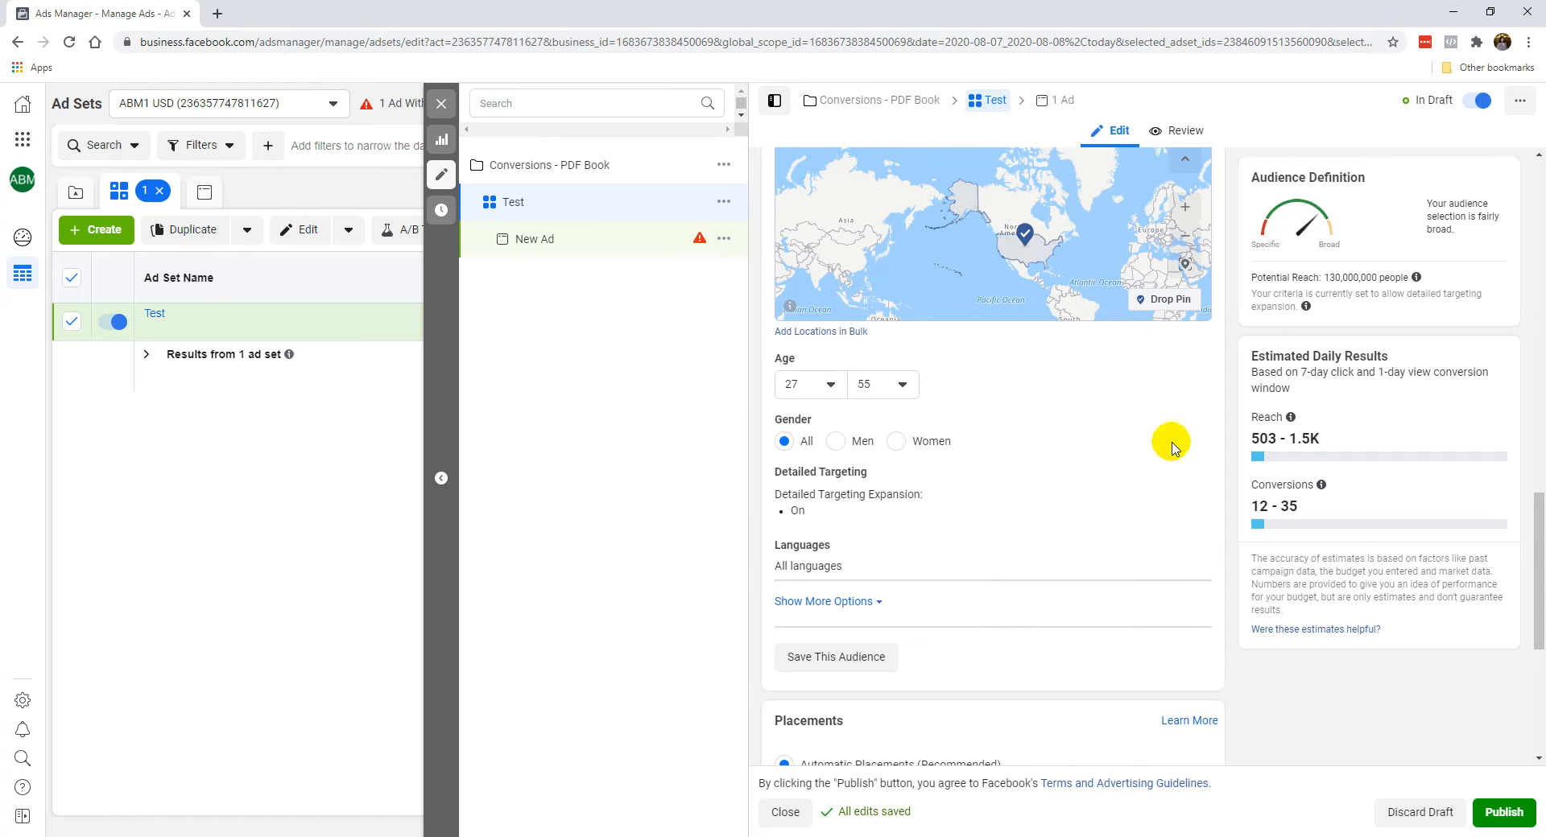
{"action": "left_click", "coordinate": [894, 443]}
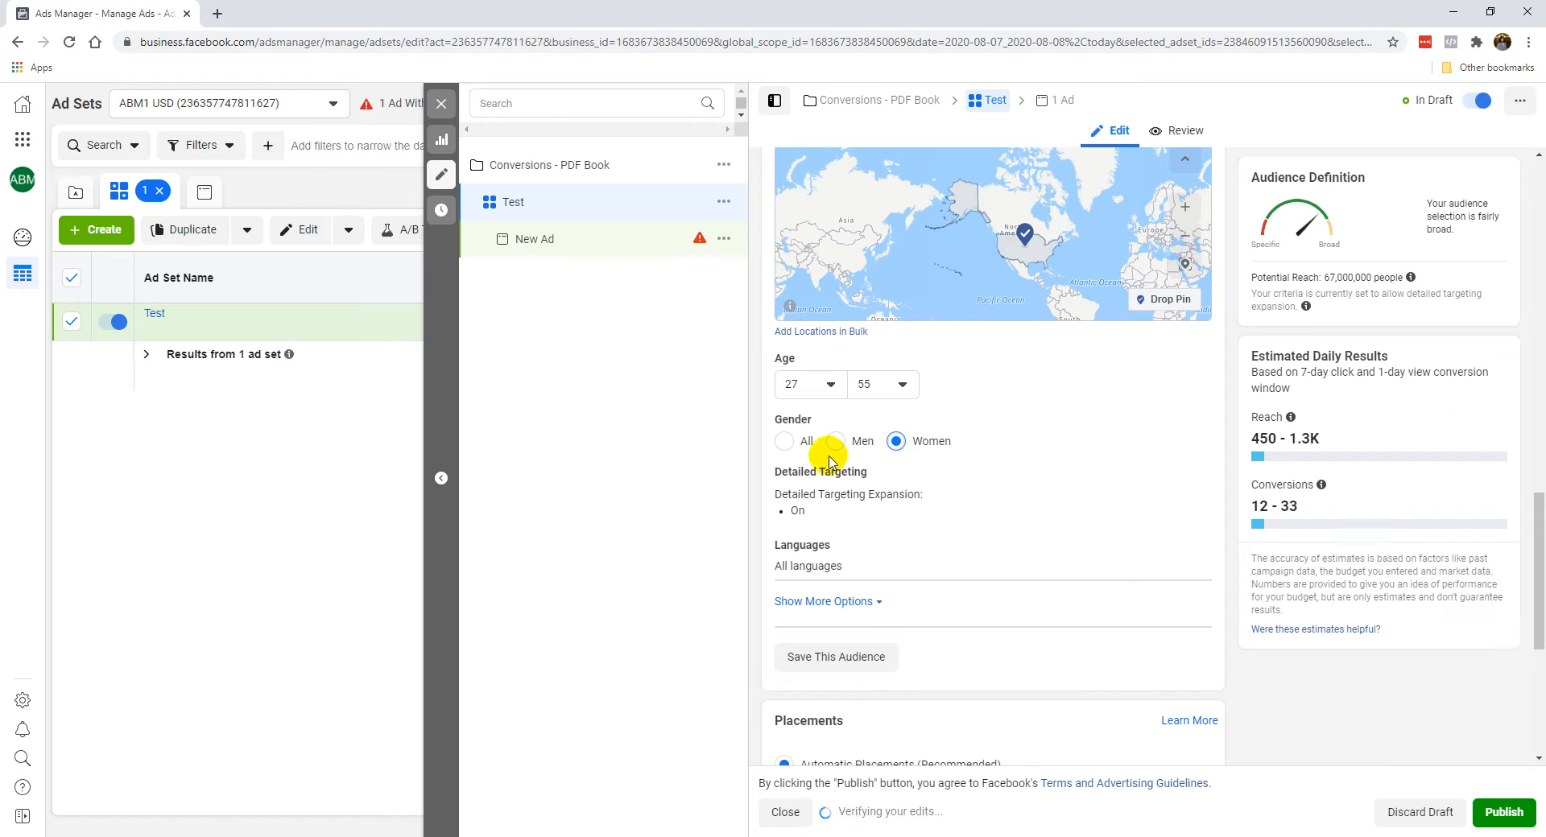
{"action": "left_click", "coordinate": [783, 441]}
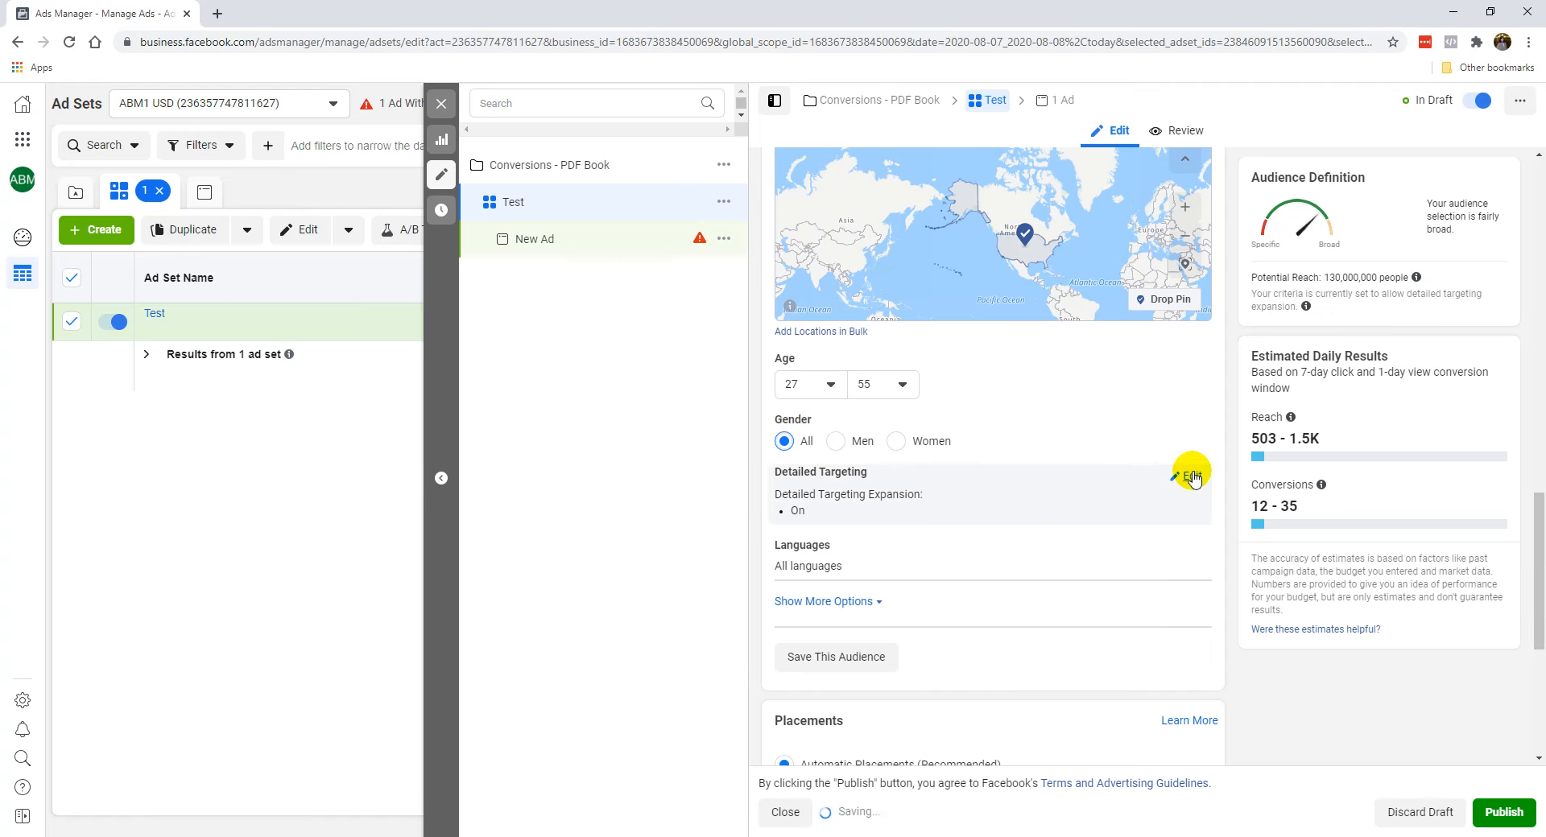
Turn off Detailed Targeting Expansion for the Test ad set's audience.
{"action": "left_click", "coordinate": [1189, 476]}
{"action": "scroll", "coordinate": [944, 471], "scroll_direction": "down", "scroll_amount": 2}
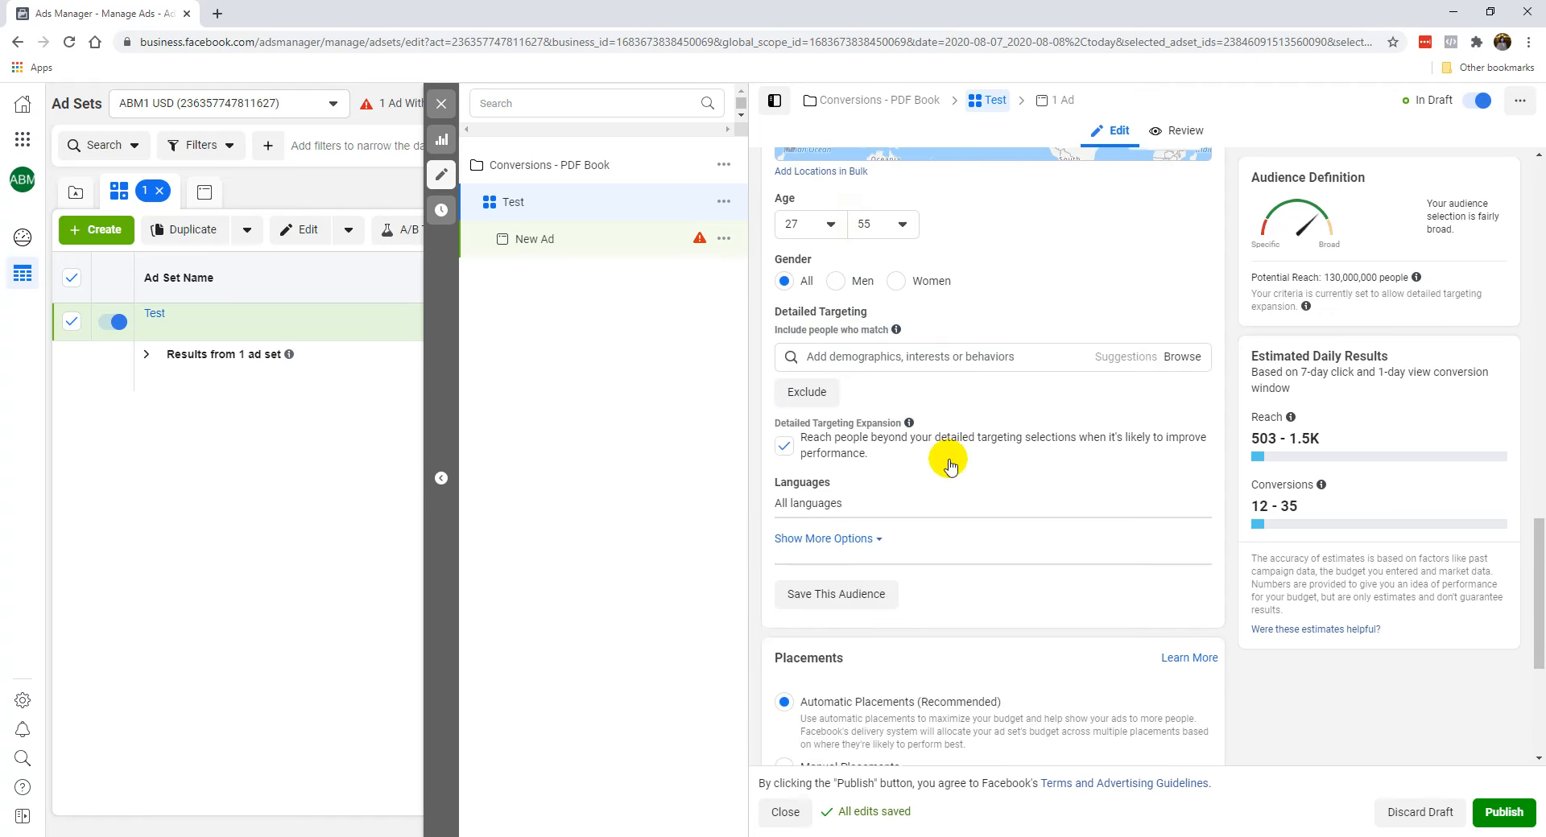
{"action": "left_click", "coordinate": [783, 447]}
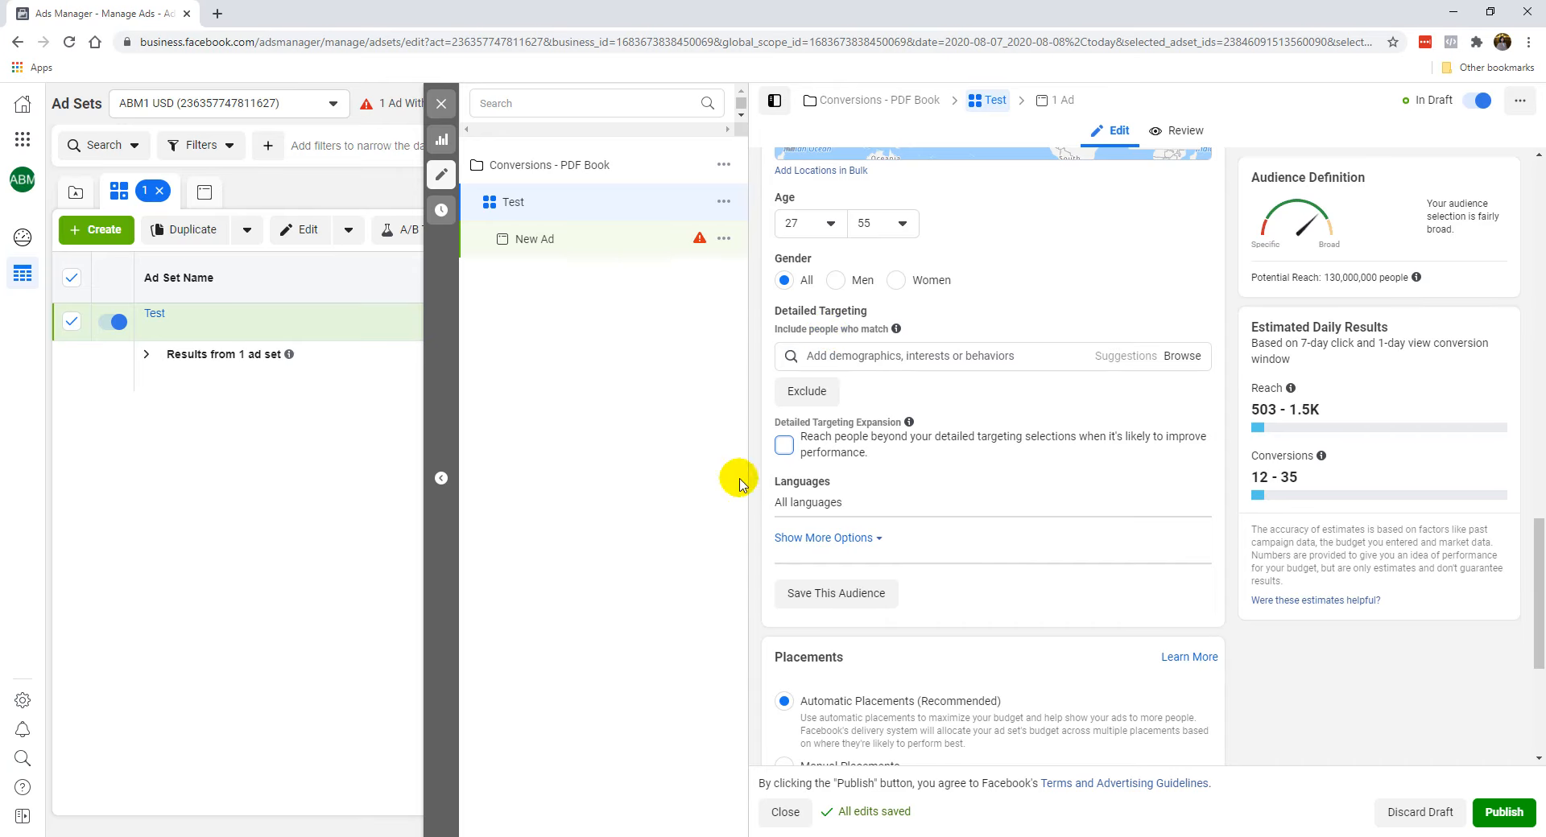
Add English (All) as the audience's language and check the additional Connections option before hiding it again.
{"action": "left_click", "coordinate": [1192, 491]}
{"action": "left_click", "coordinate": [870, 508]}
{"action": "type", "text": "eng"}
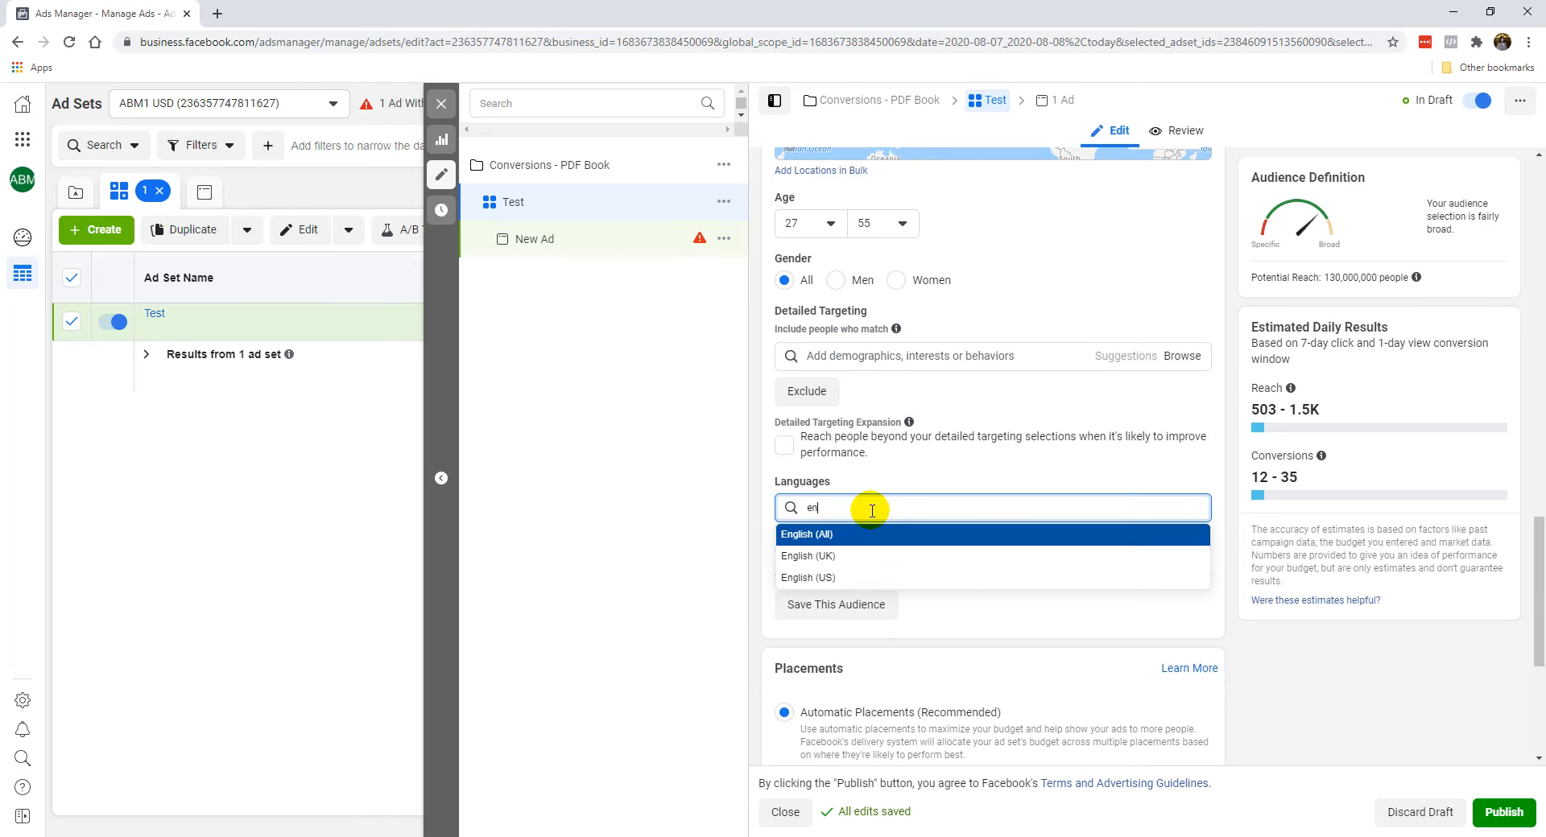
{"action": "left_click", "coordinate": [872, 535]}
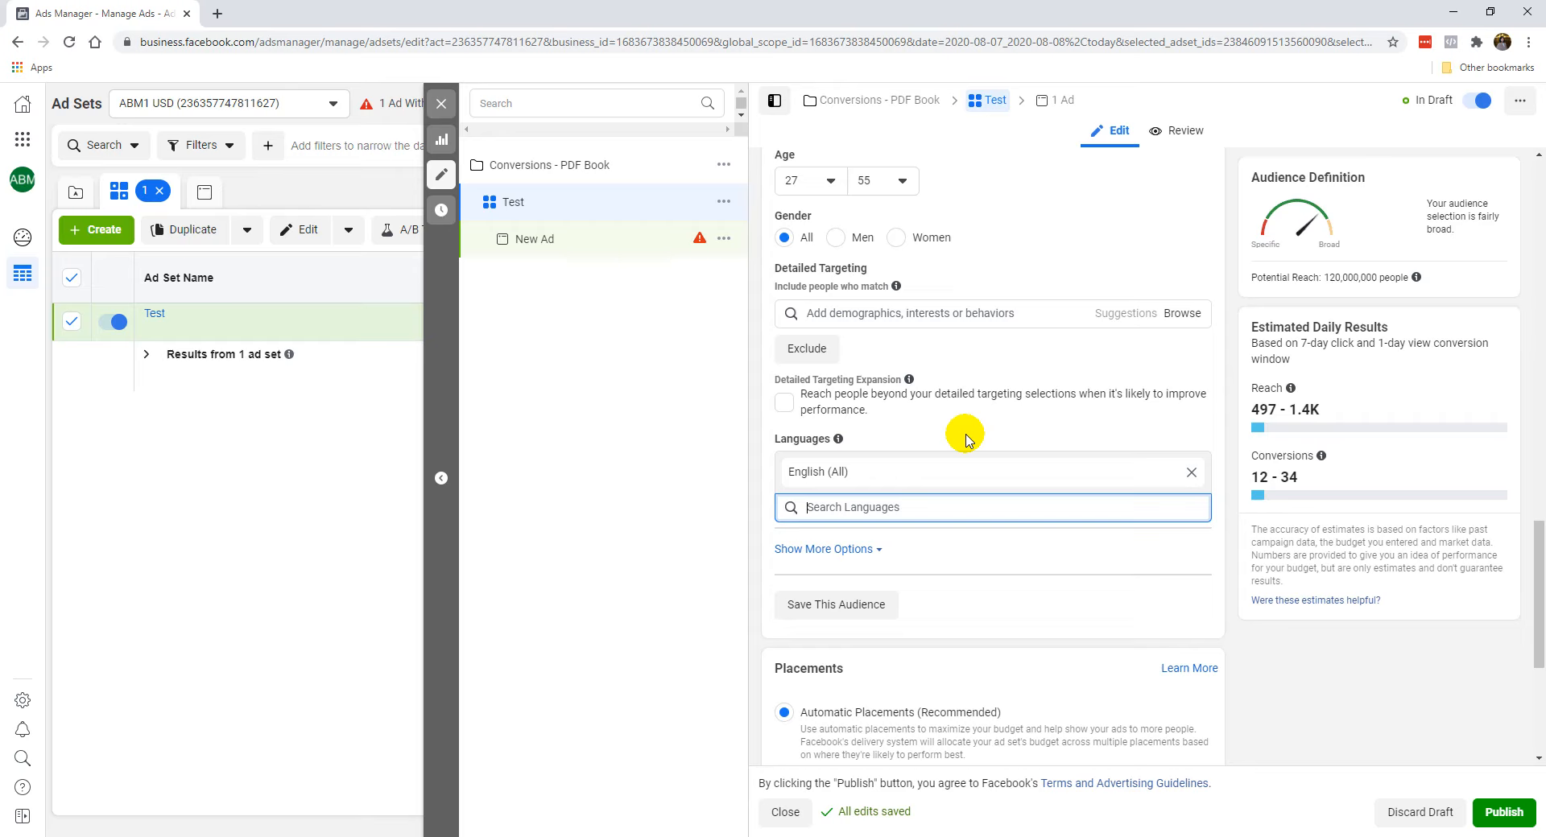
{"action": "left_click", "coordinate": [853, 553]}
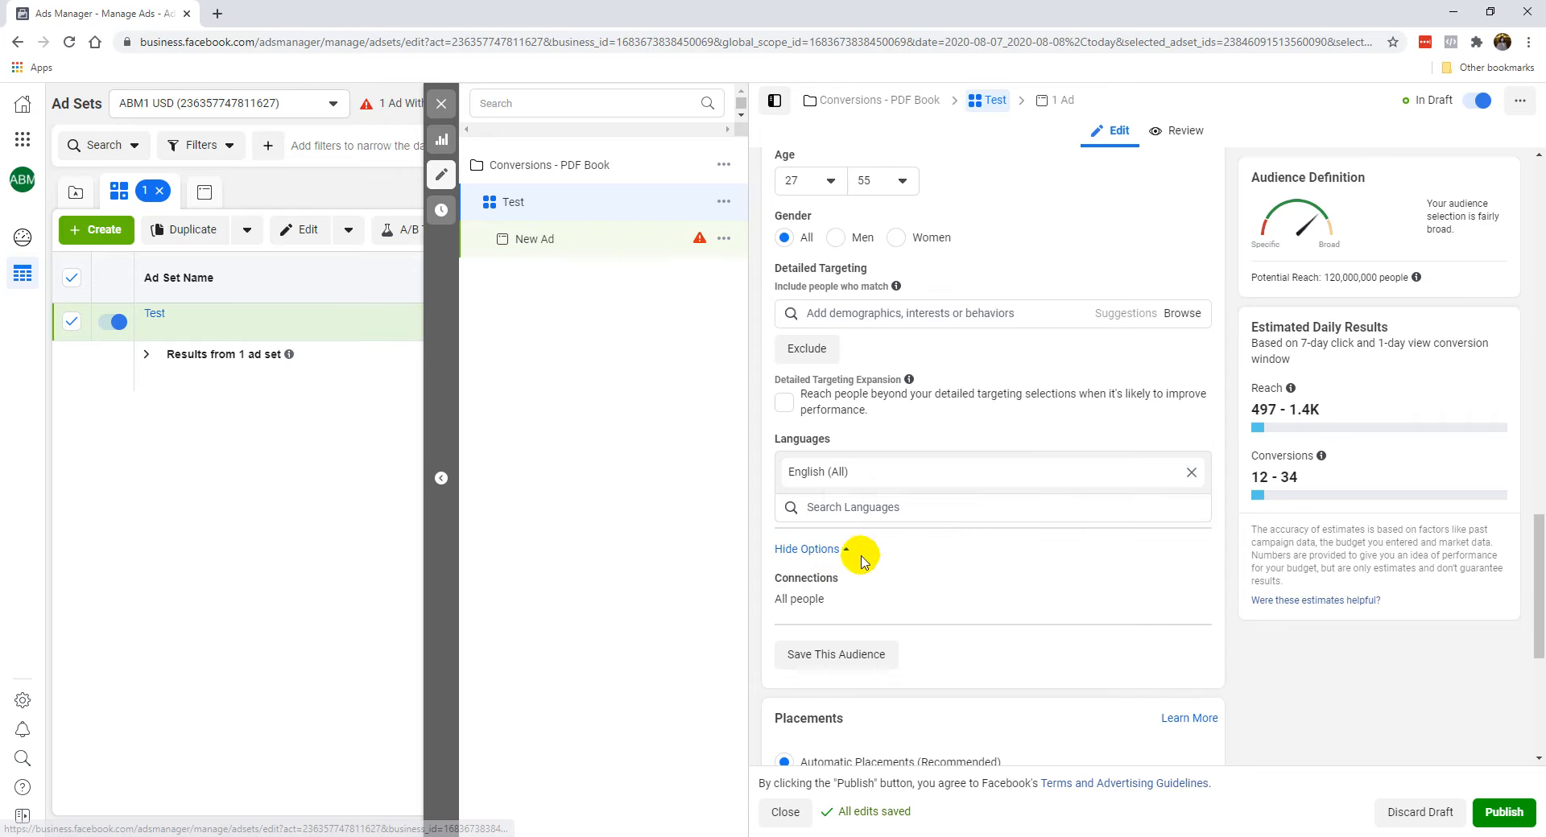
{"action": "left_click", "coordinate": [810, 551]}
{"action": "scroll", "coordinate": [966, 290], "scroll_direction": "up", "scroll_amount": 1}
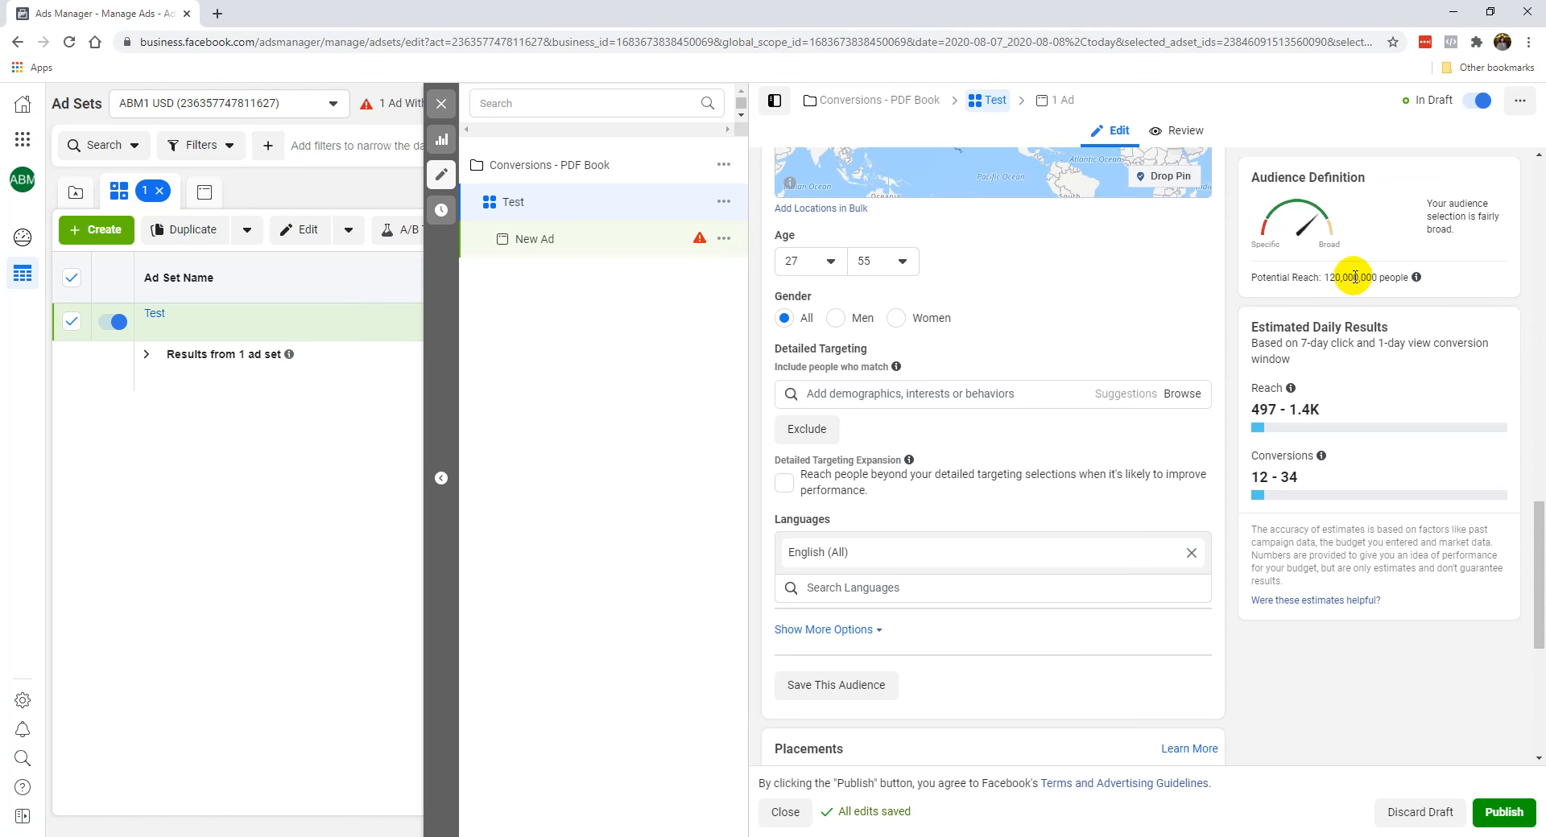
Search the audience's detailed targeting for digital marketing and add the Digital marketing interest.
{"action": "left_click", "coordinate": [957, 393]}
{"action": "scroll", "coordinate": [970, 393], "scroll_direction": "up", "scroll_amount": 1}
{"action": "scroll", "coordinate": [969, 392], "scroll_direction": "up", "scroll_amount": 2}
{"action": "scroll", "coordinate": [782, 523], "scroll_direction": "down", "scroll_amount": 1}
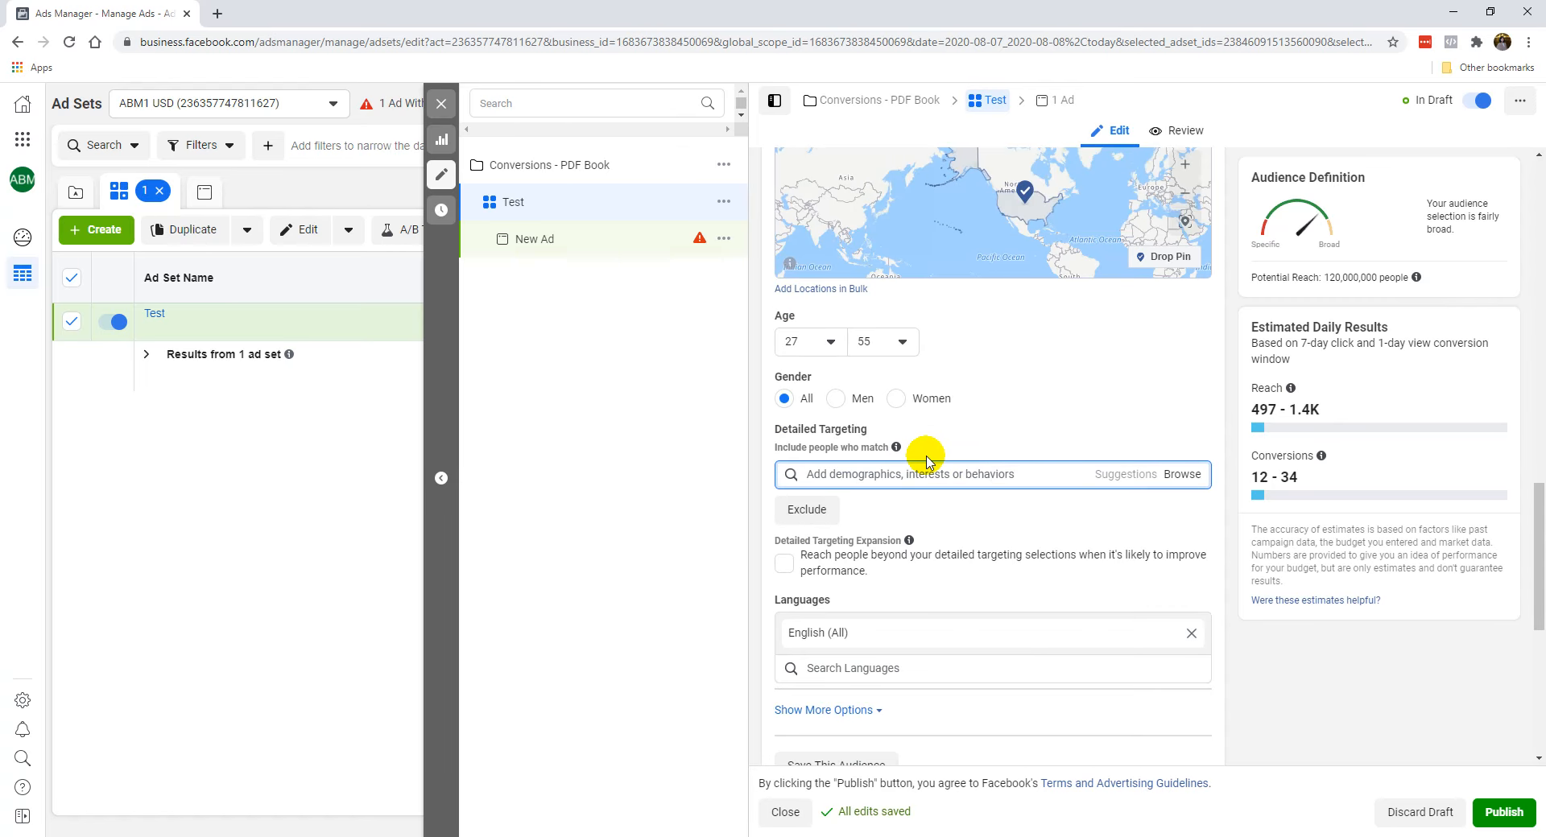
{"action": "mouse_move", "coordinate": [898, 452]}
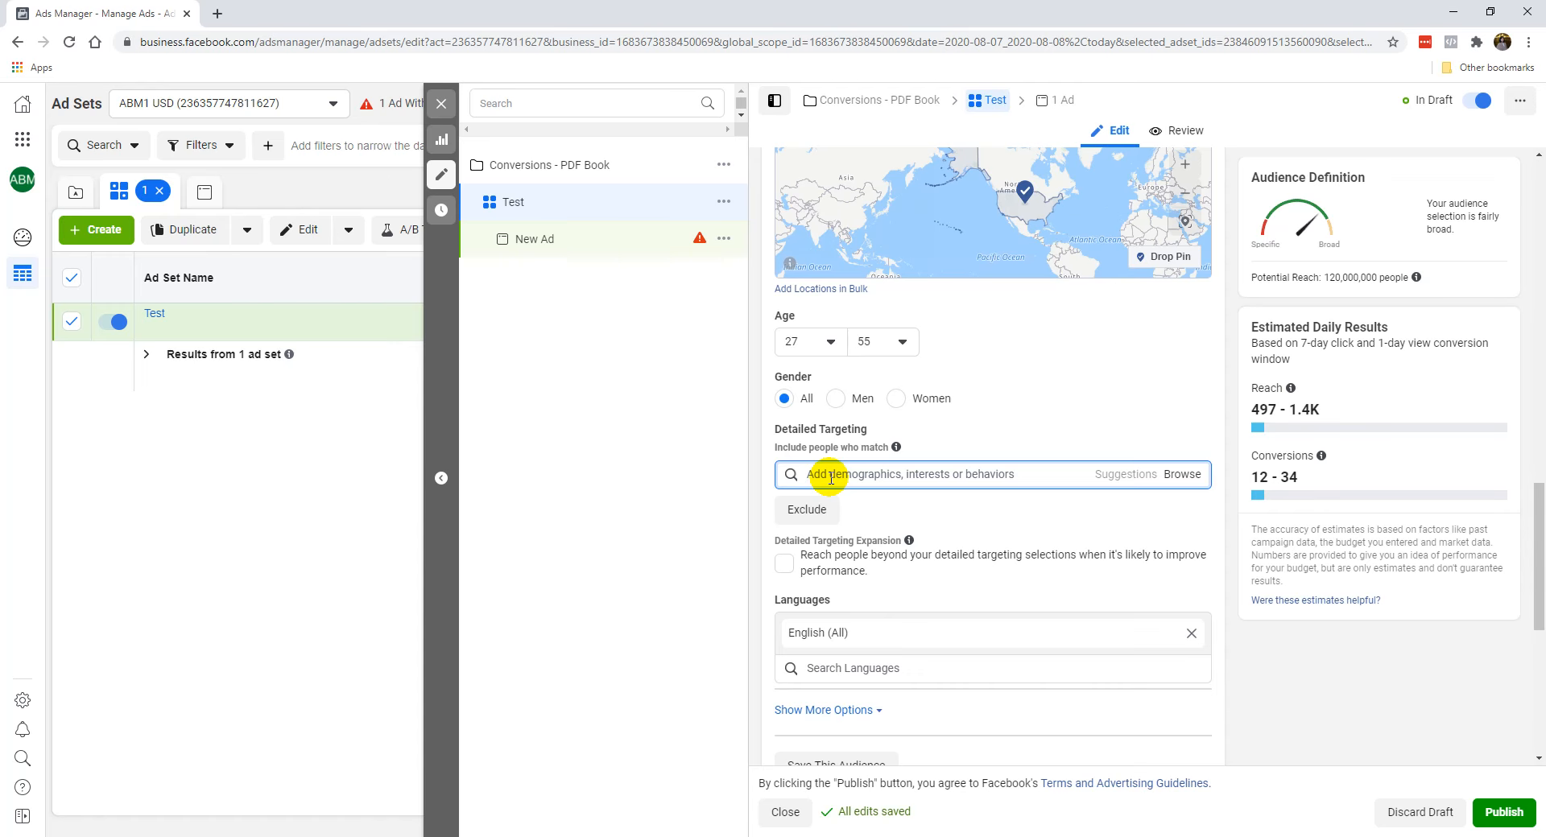
{"action": "type", "text": "digital marketing"}
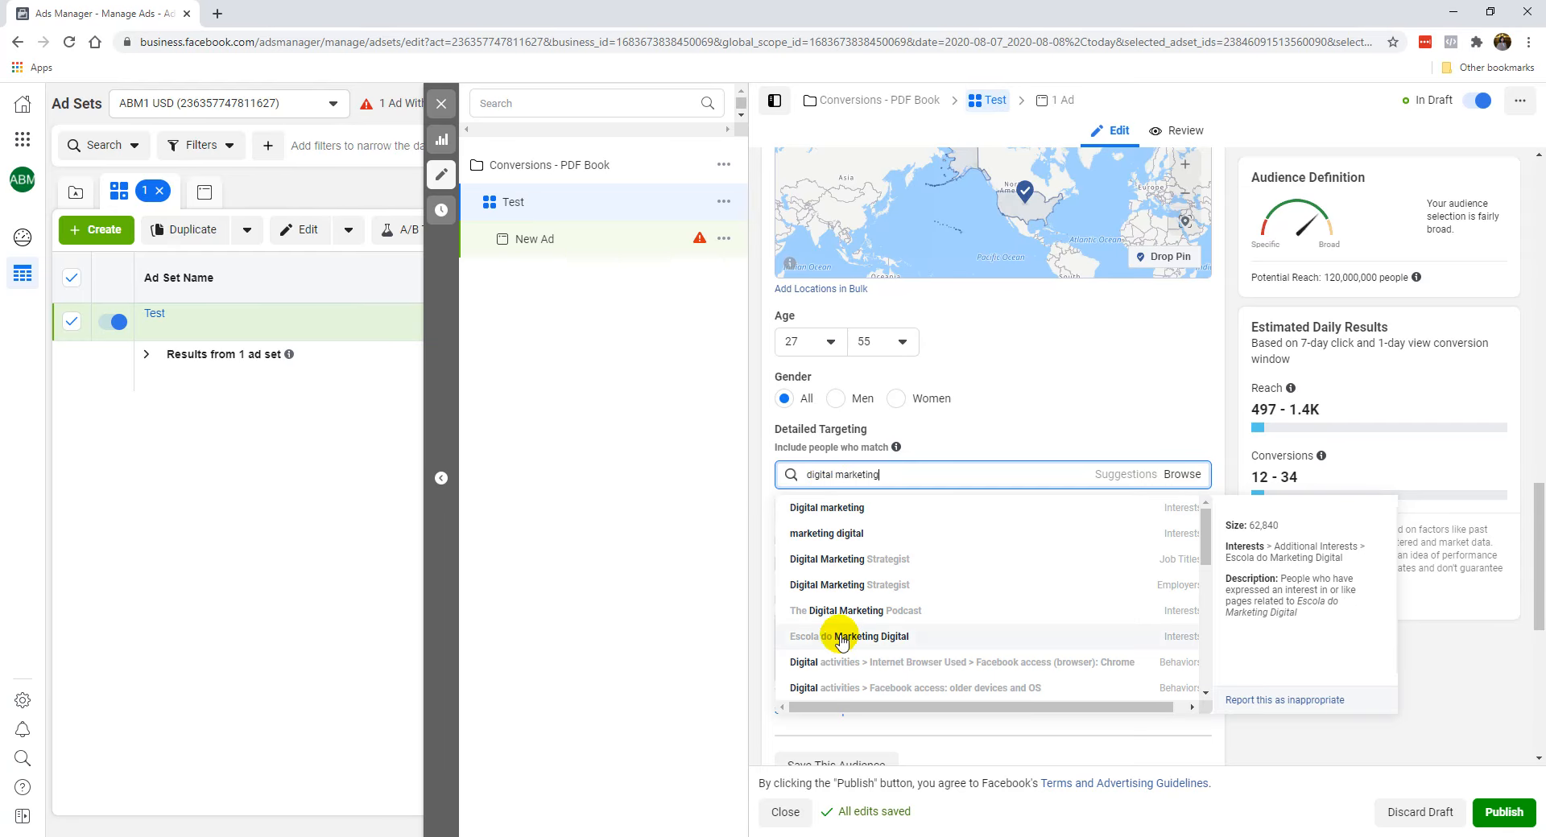
{"action": "left_click", "coordinate": [856, 509]}
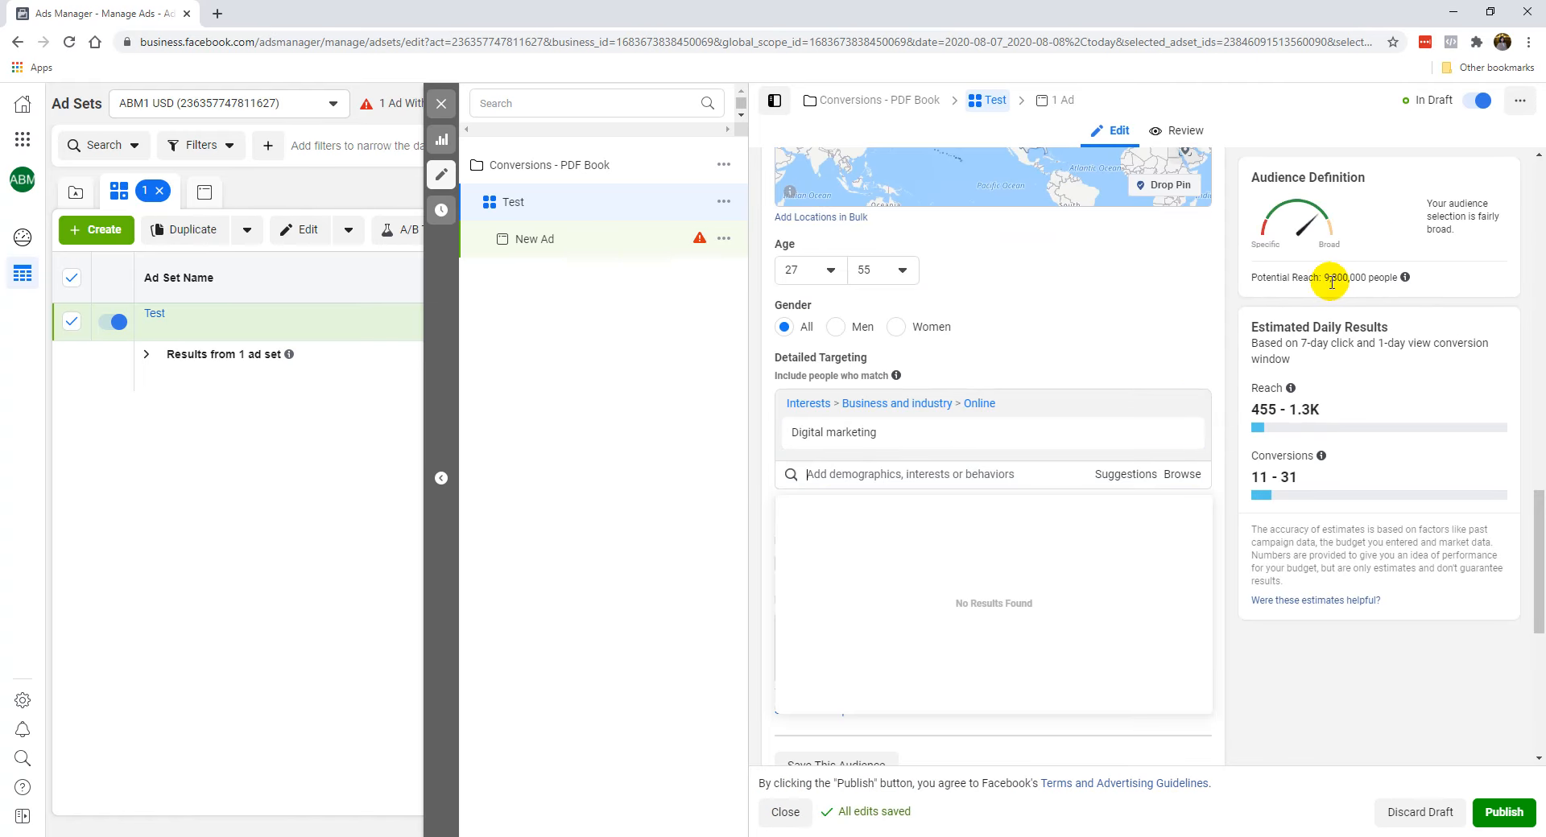
Add the suggested Social media marketing interest to the detailed targeting and remove Digital marketing.
{"action": "mouse_move", "coordinate": [1079, 431]}
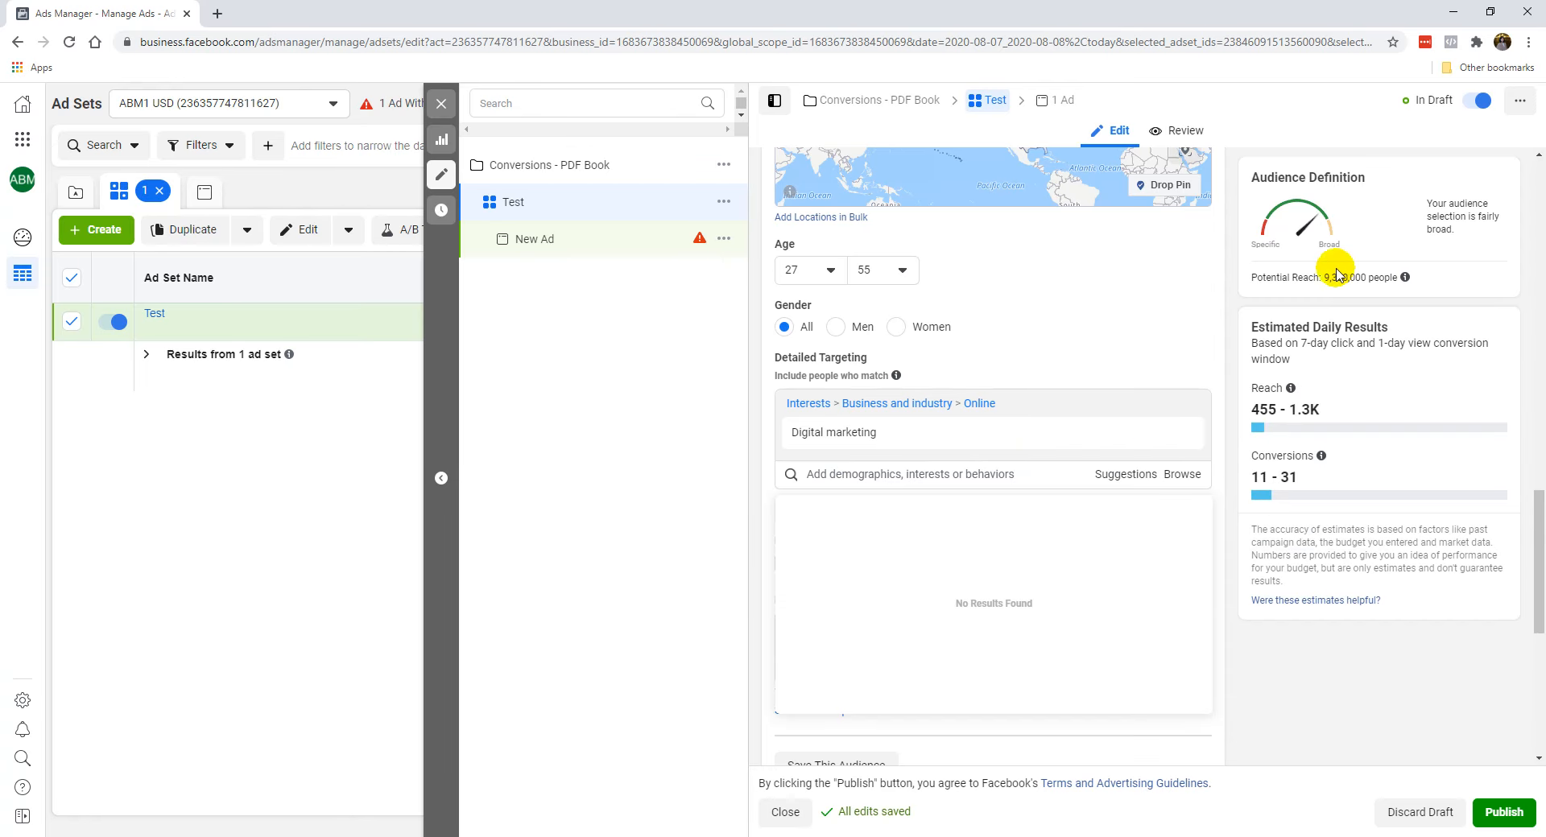
{"action": "left_click", "coordinate": [1122, 481]}
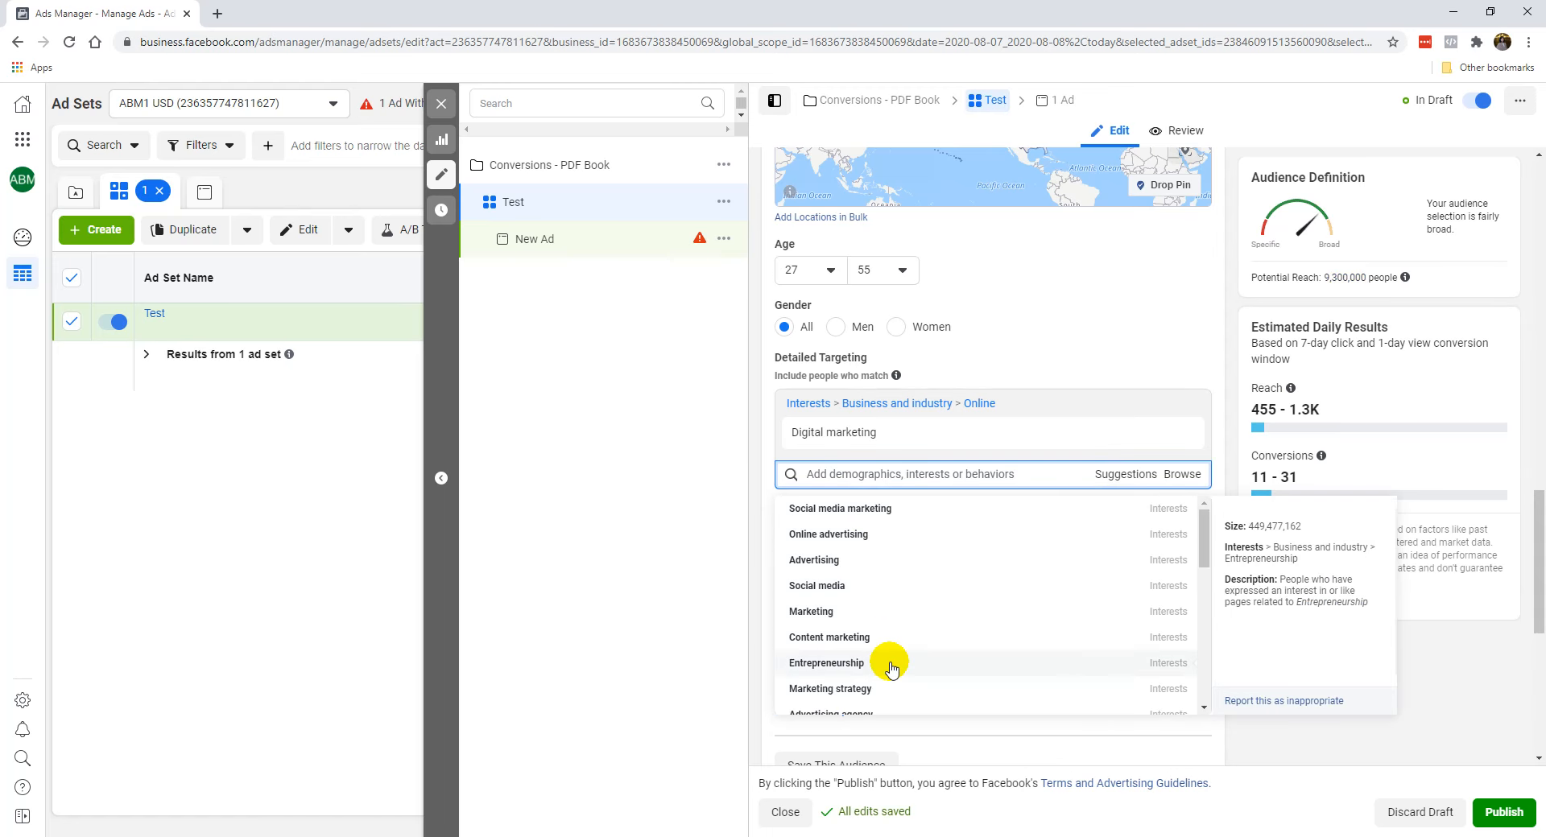
{"action": "left_click", "coordinate": [888, 510]}
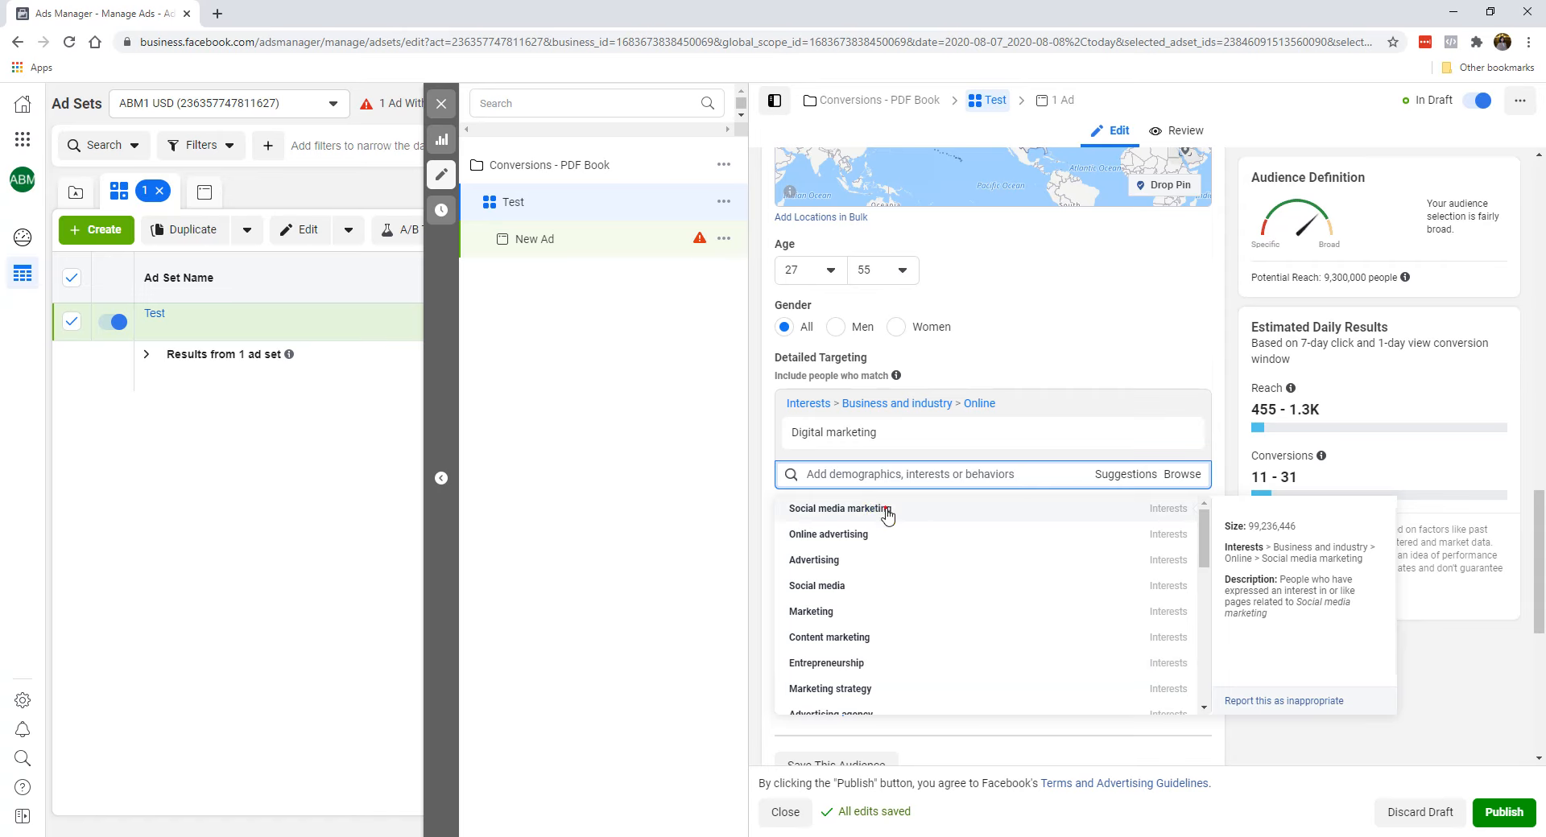
{"action": "left_click", "coordinate": [1141, 320]}
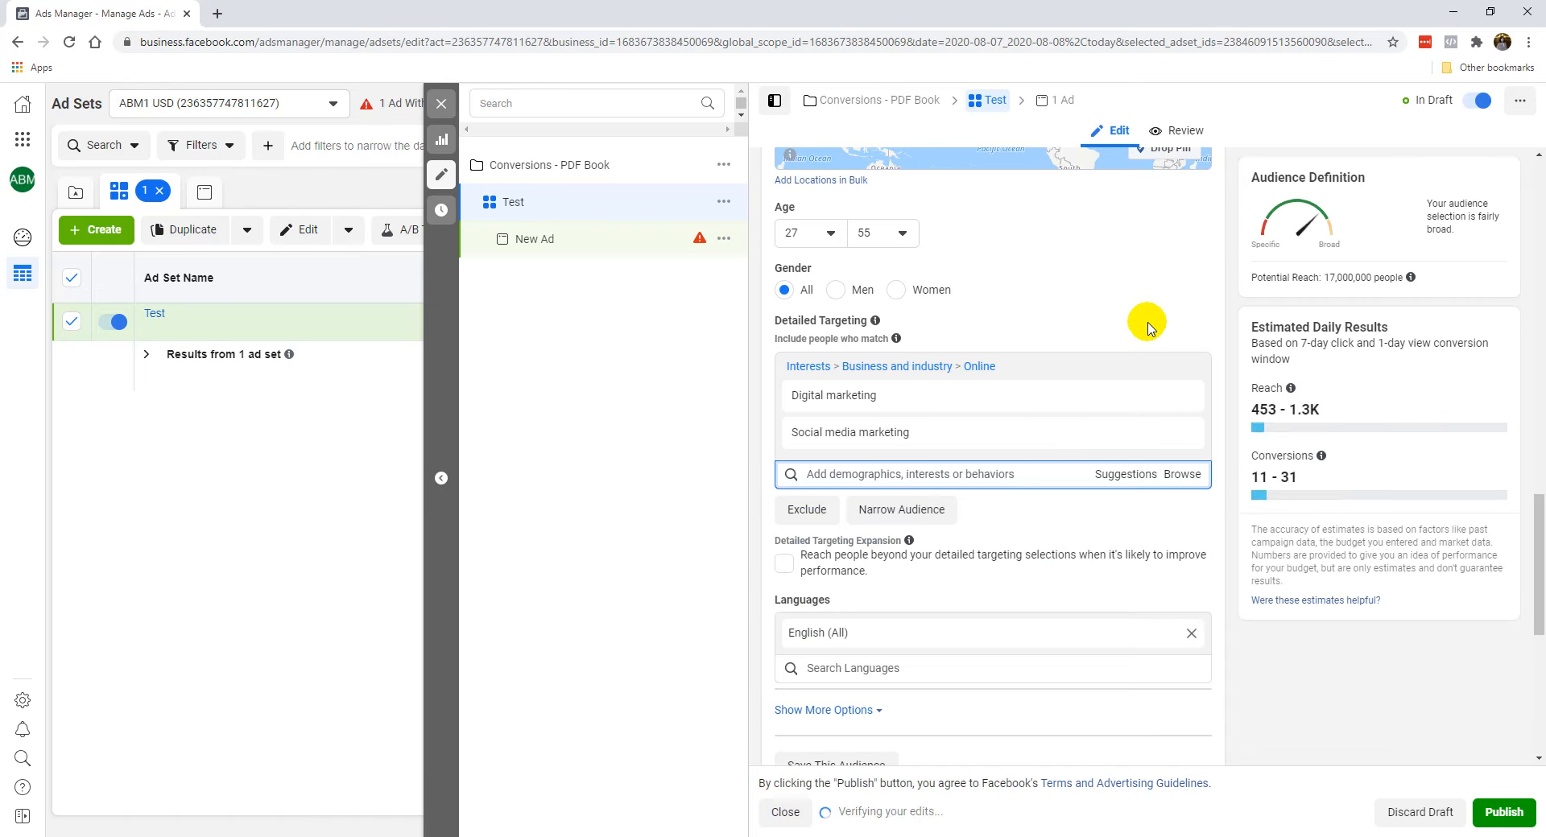
{"action": "left_click", "coordinate": [1182, 399]}
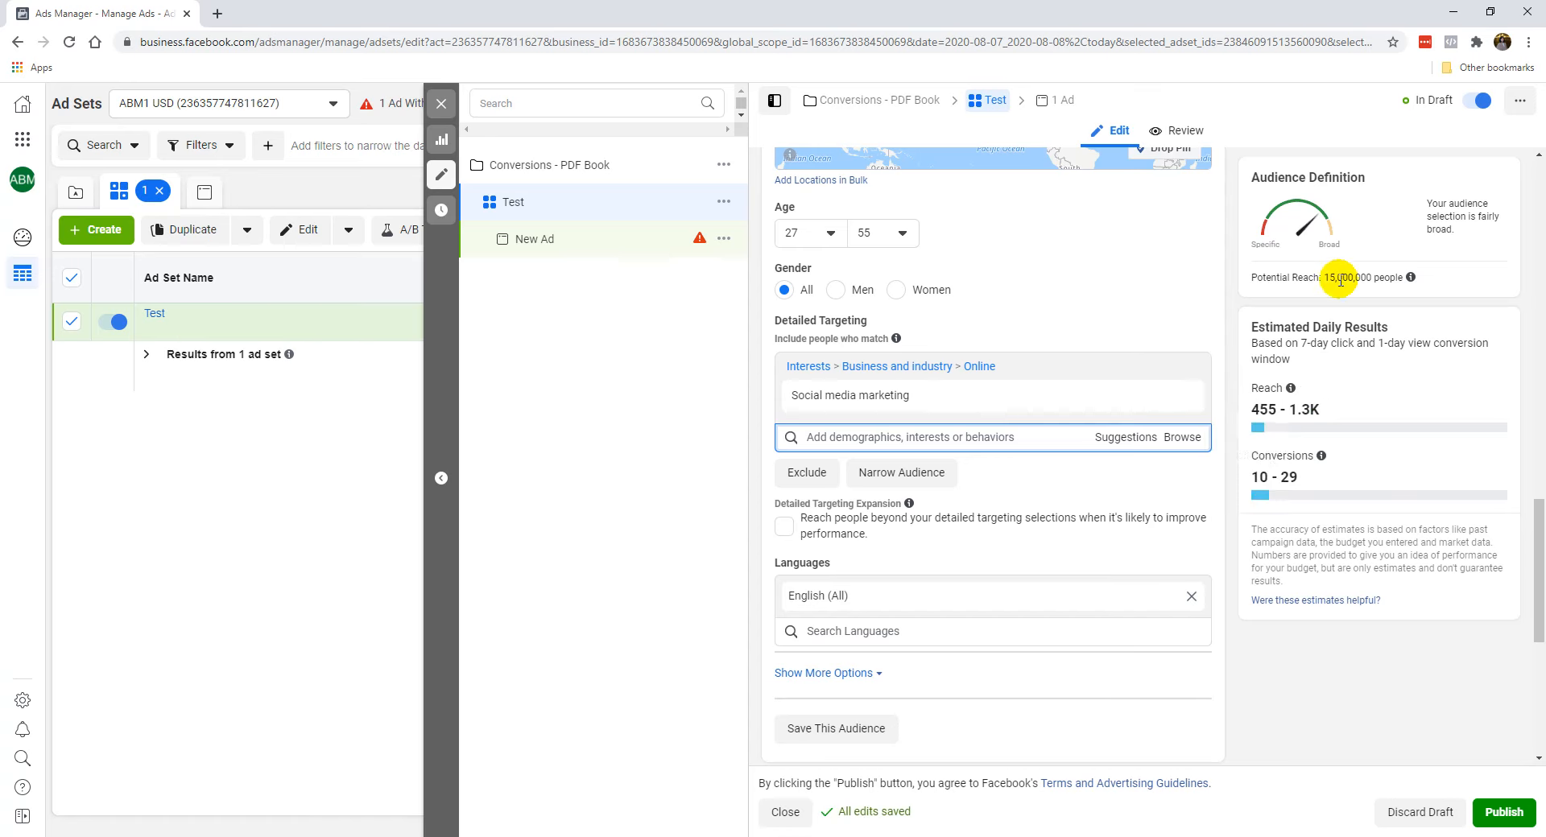
{"action": "left_click", "coordinate": [980, 437]}
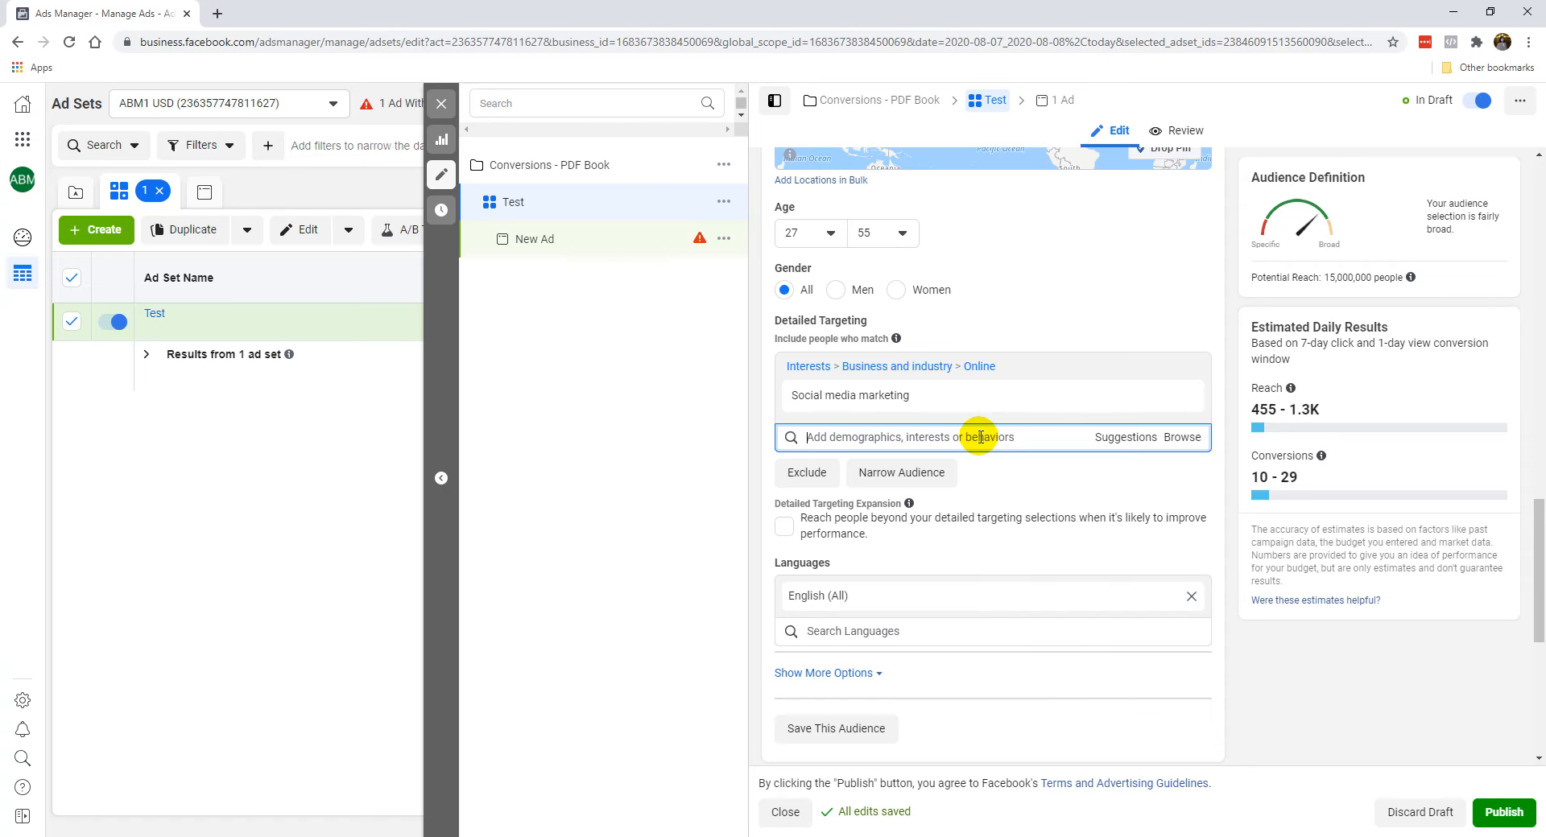
Change the audience's location to California.
{"action": "scroll", "coordinate": [1038, 303], "scroll_direction": "up", "scroll_amount": 3}
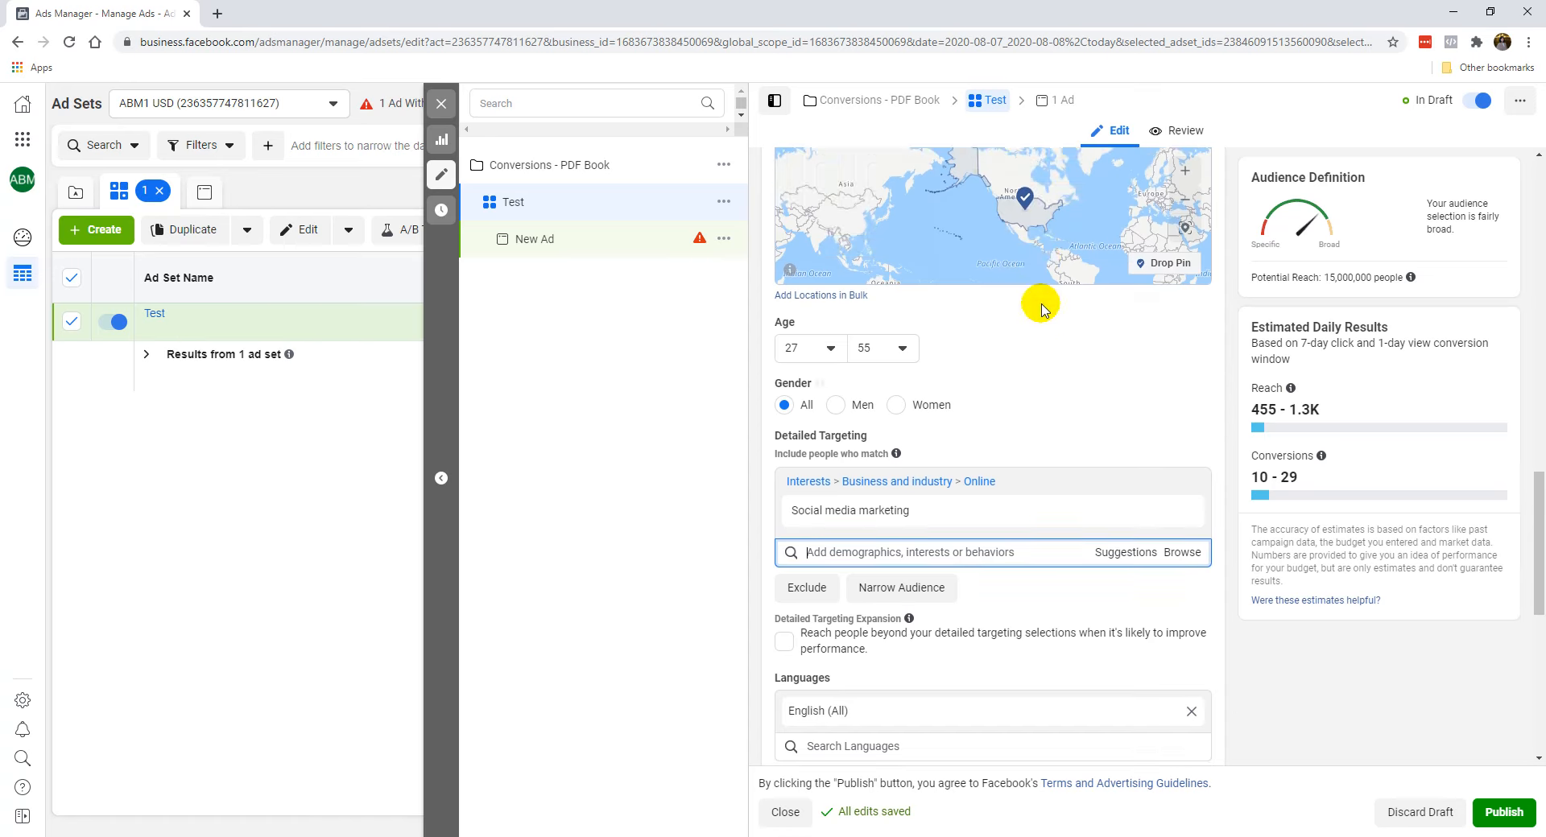
{"action": "left_click", "coordinate": [1003, 214]}
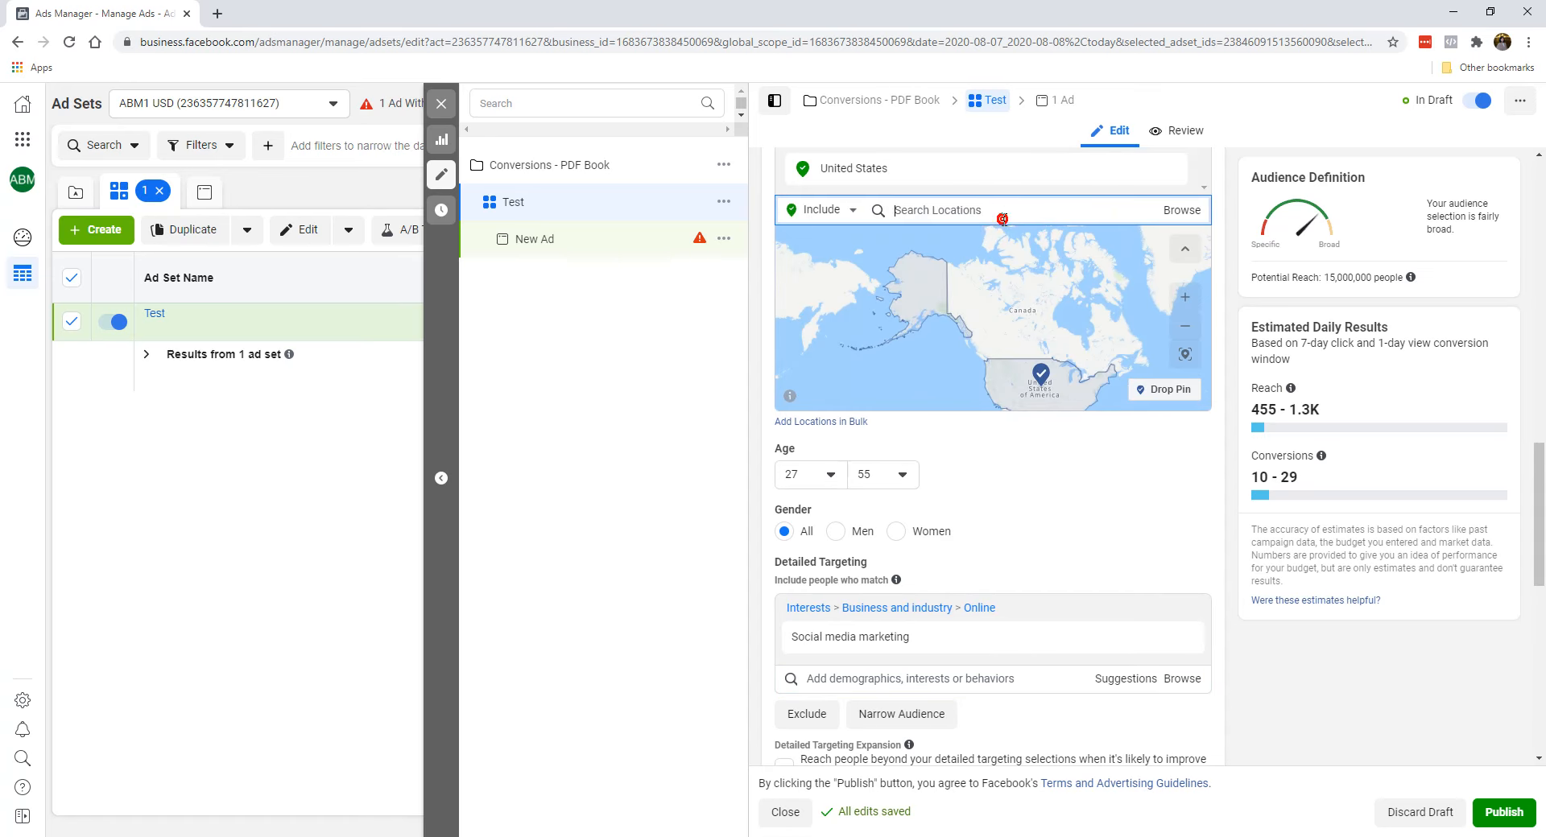
{"action": "type", "text": "california"}
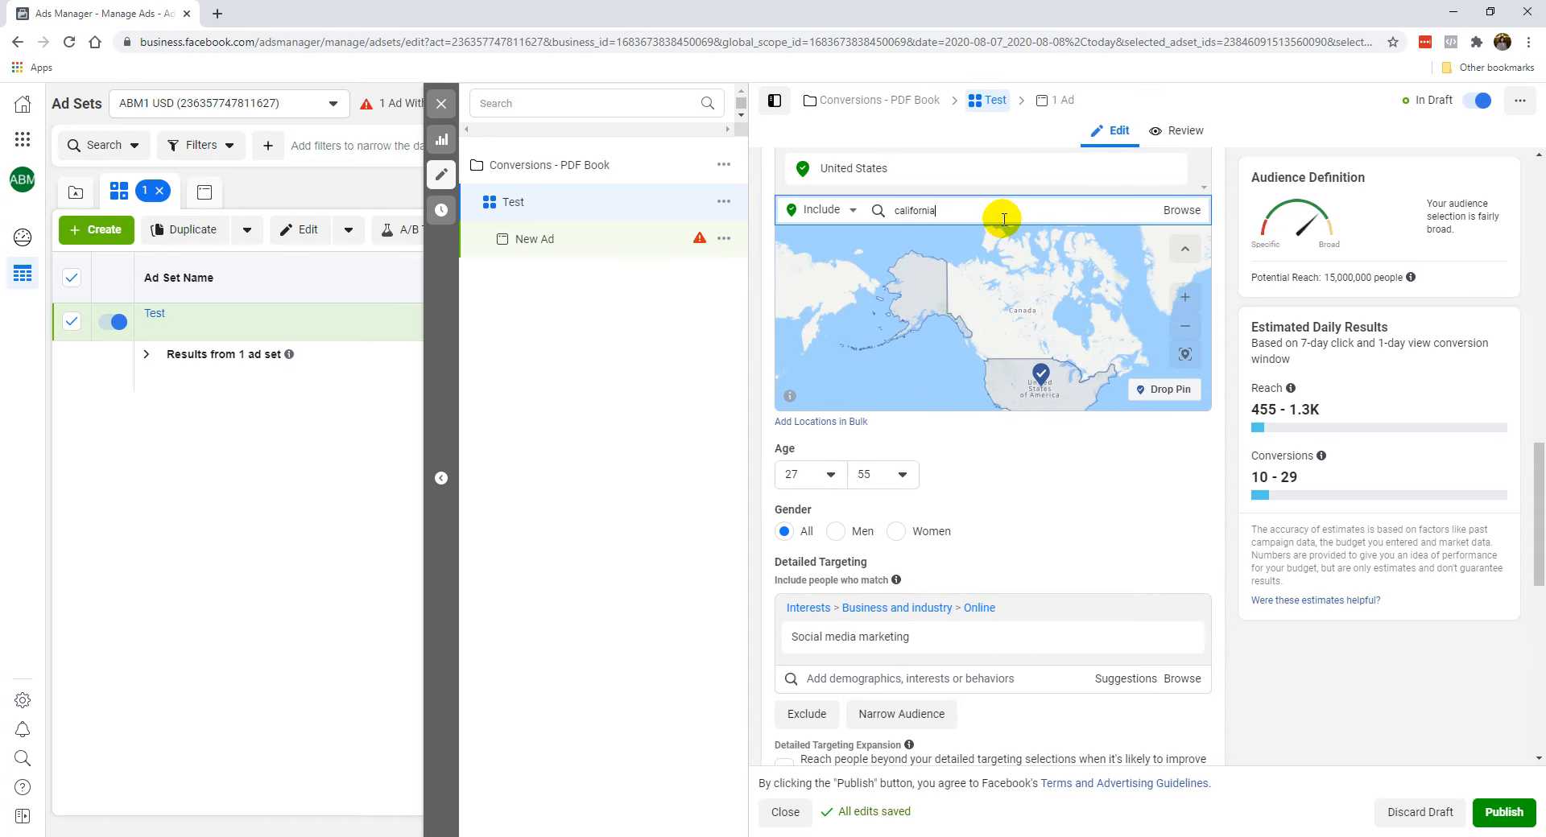
{"action": "left_click", "coordinate": [999, 243]}
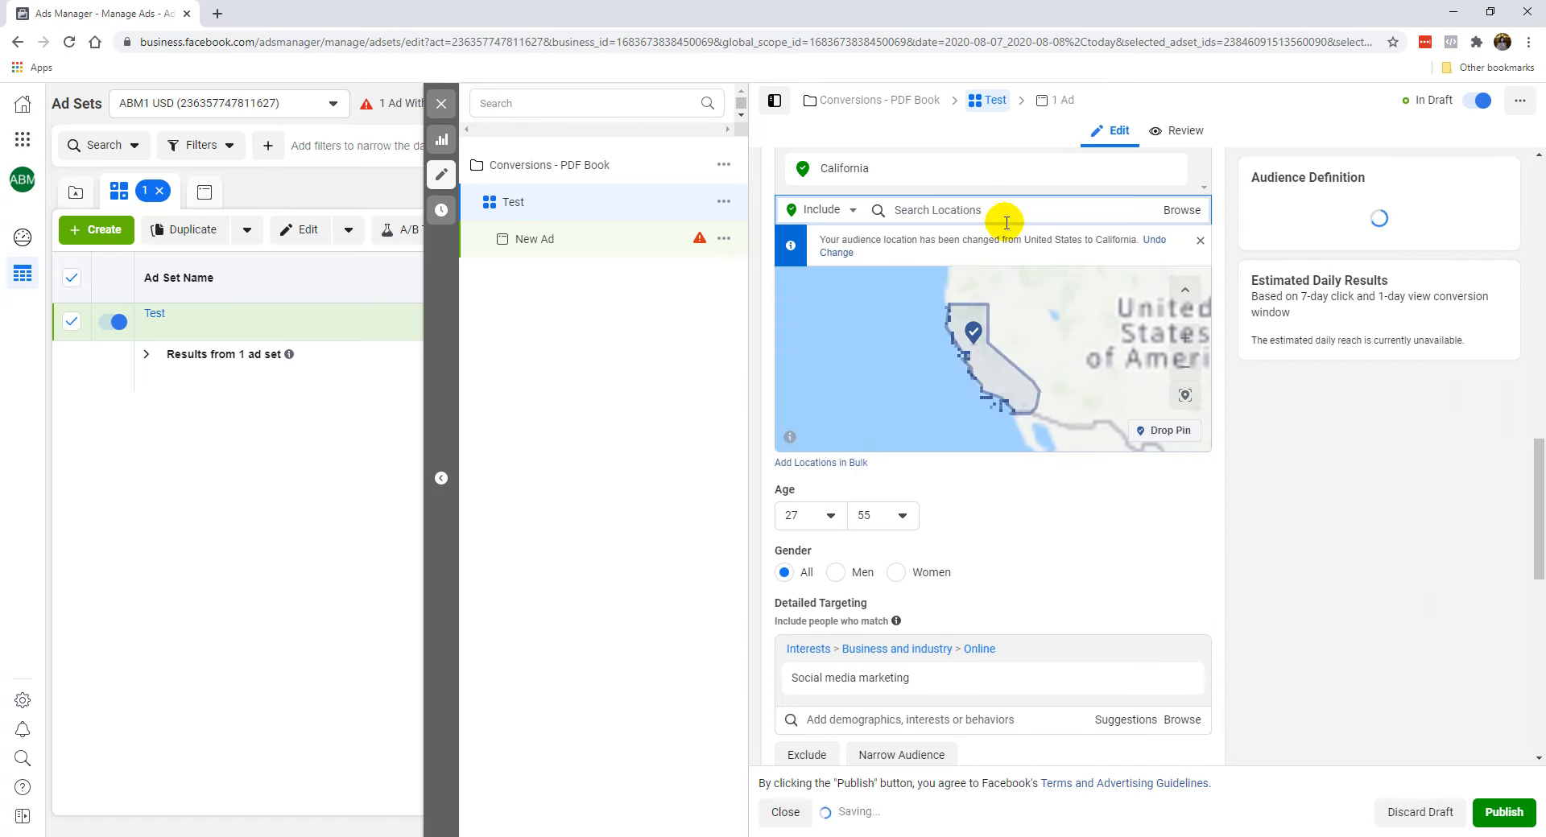
{"action": "scroll", "coordinate": [1047, 539], "scroll_direction": "down", "scroll_amount": 1}
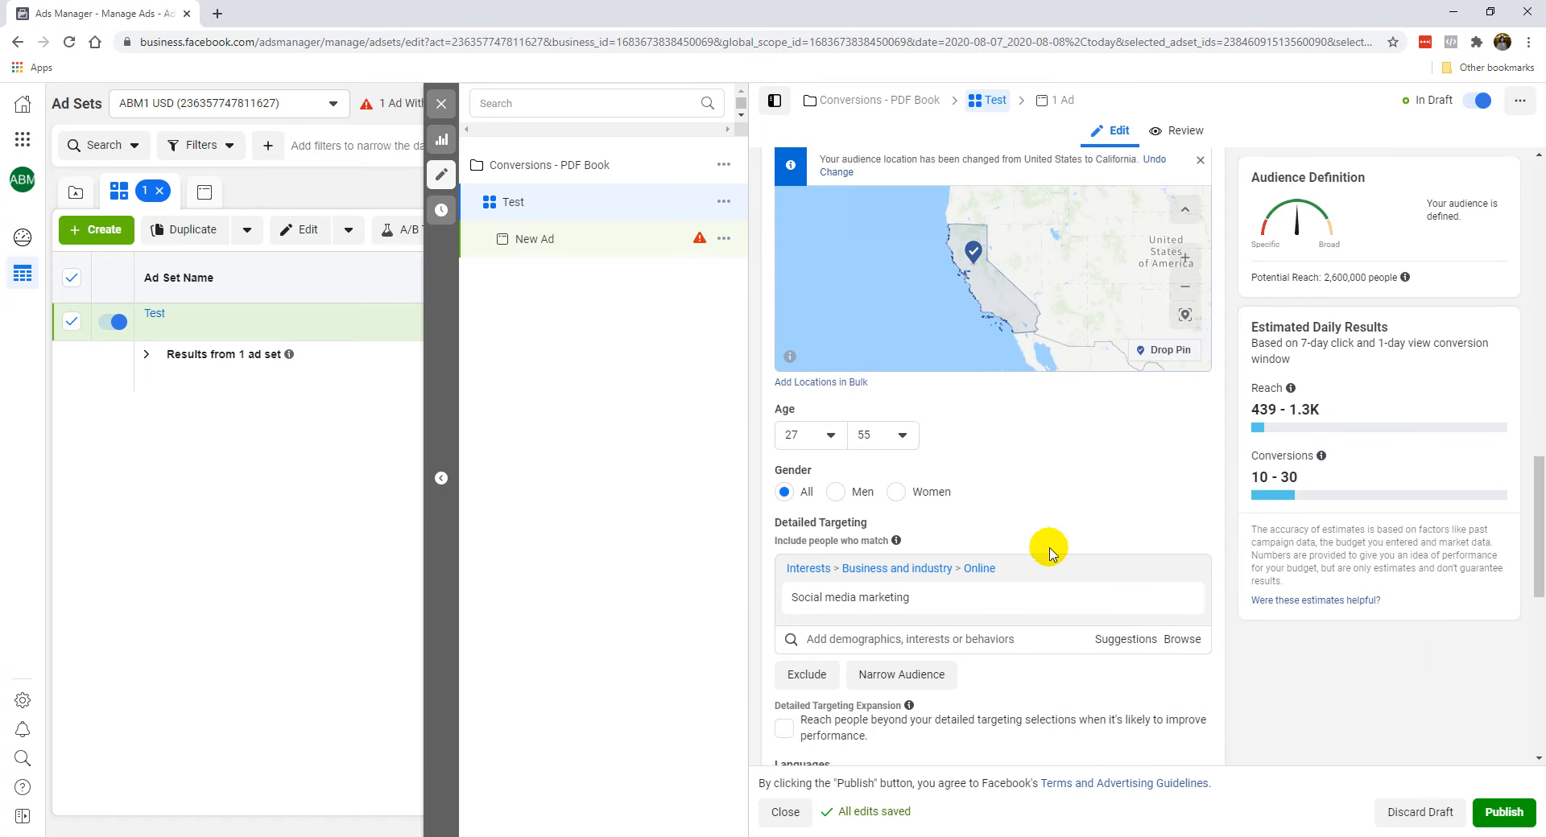
Replace the Social media marketing interest with the suggested Digital marketing interest in the detailed targeting.
{"action": "left_click", "coordinate": [1110, 639]}
{"action": "left_click", "coordinate": [1011, 700]}
{"action": "left_click", "coordinate": [1181, 561]}
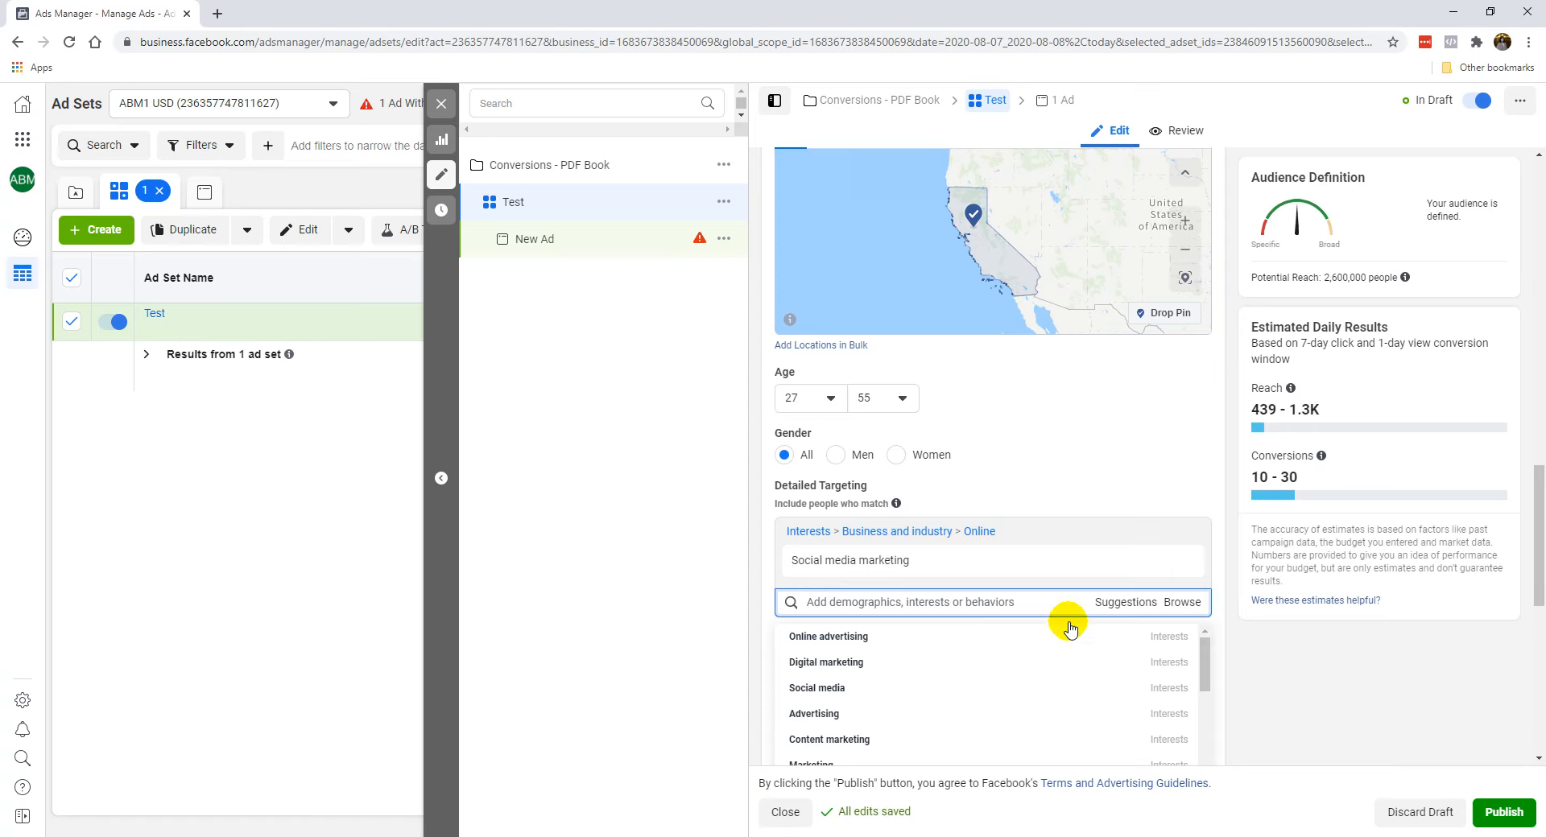
{"action": "left_click", "coordinate": [1021, 663]}
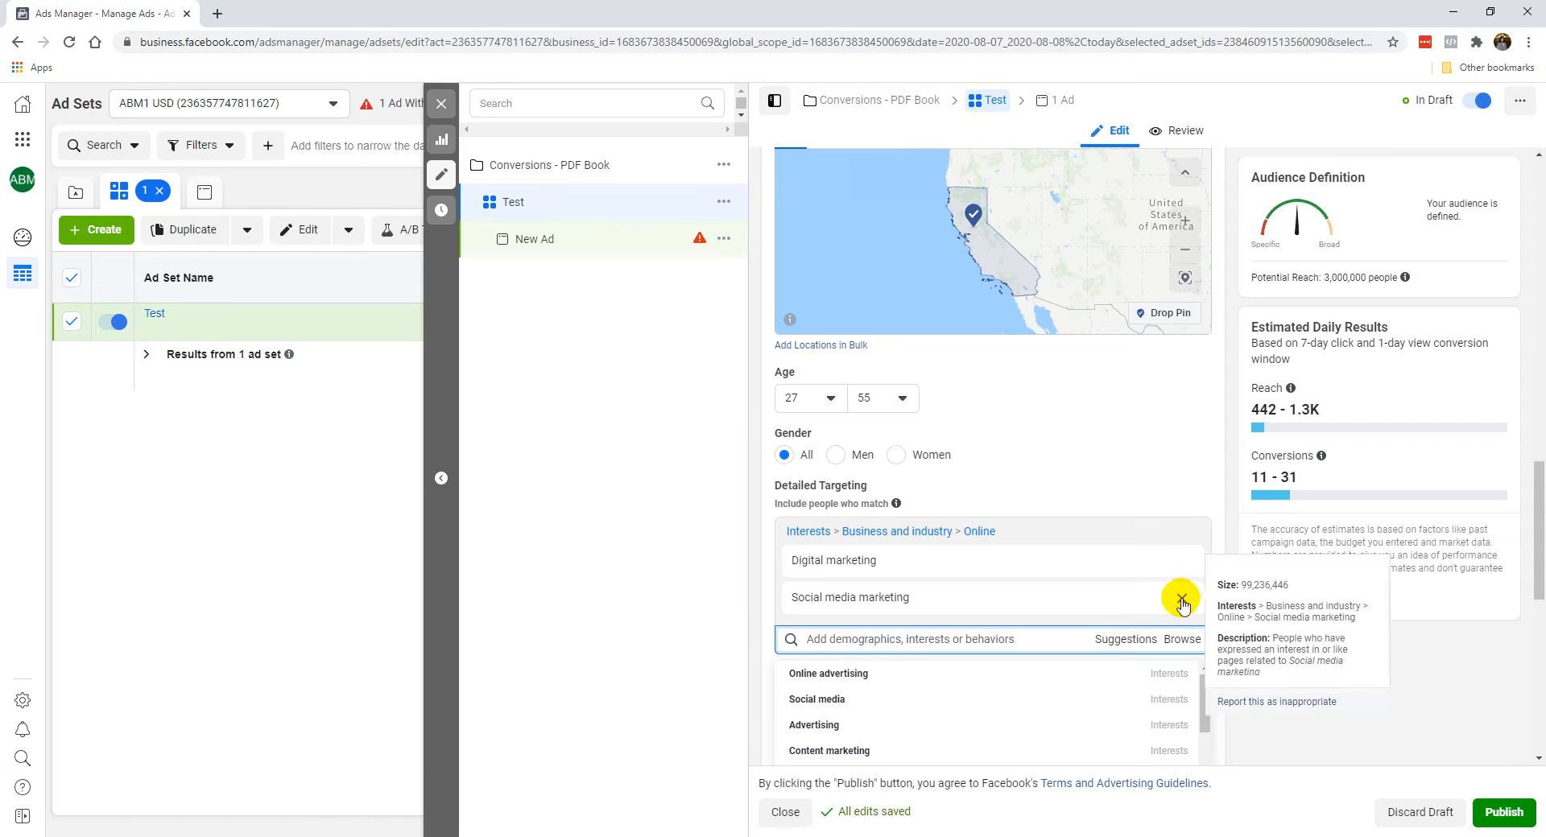
{"action": "left_click", "coordinate": [1180, 597]}
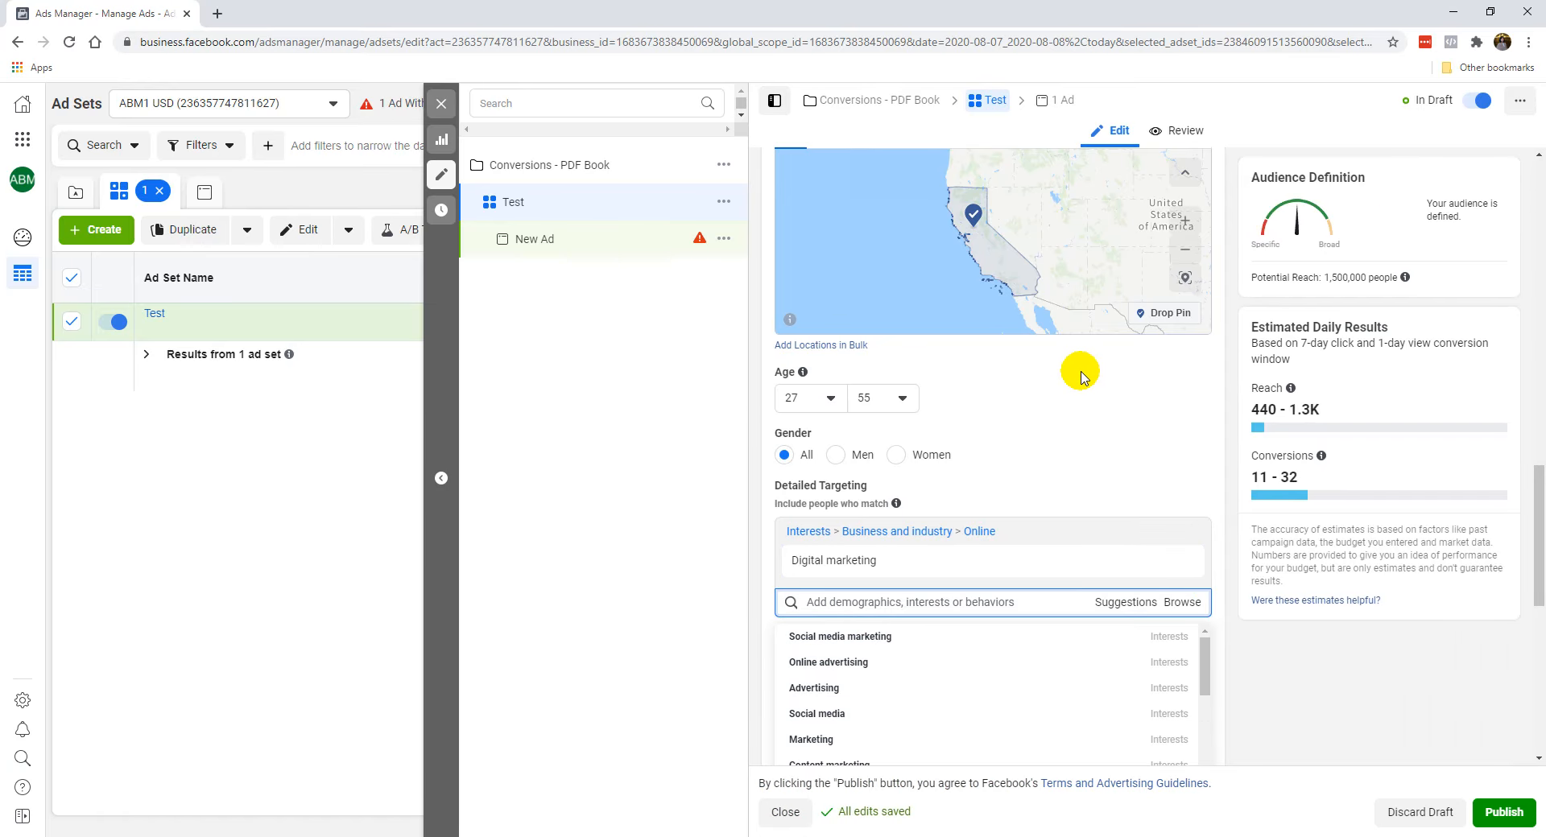
Set the audience's minimum age to 30.
{"action": "left_click", "coordinate": [878, 398]}
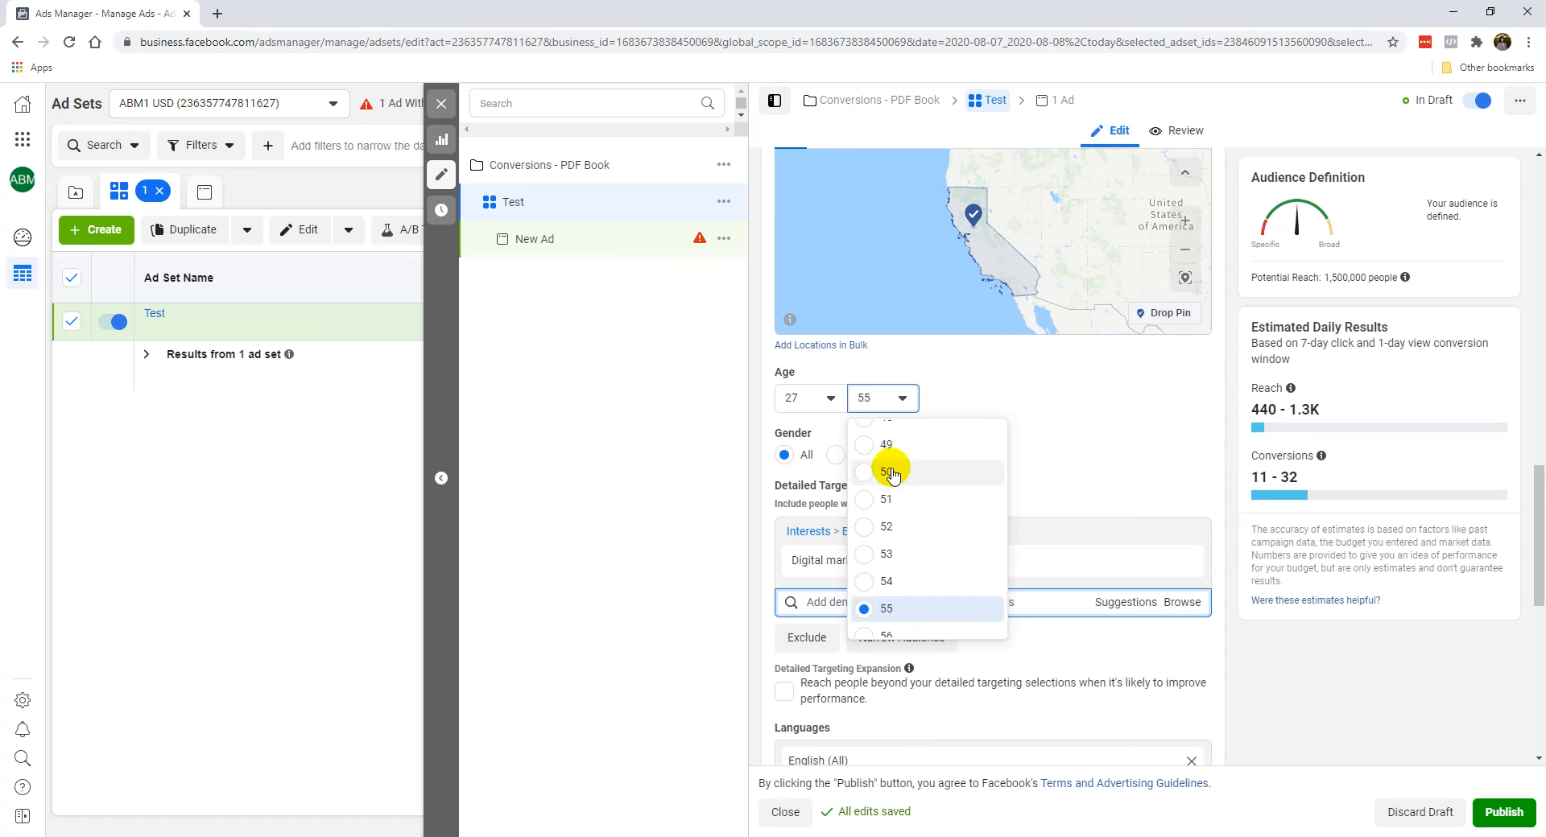
{"action": "left_click", "coordinate": [826, 400]}
{"action": "left_click", "coordinate": [815, 611]}
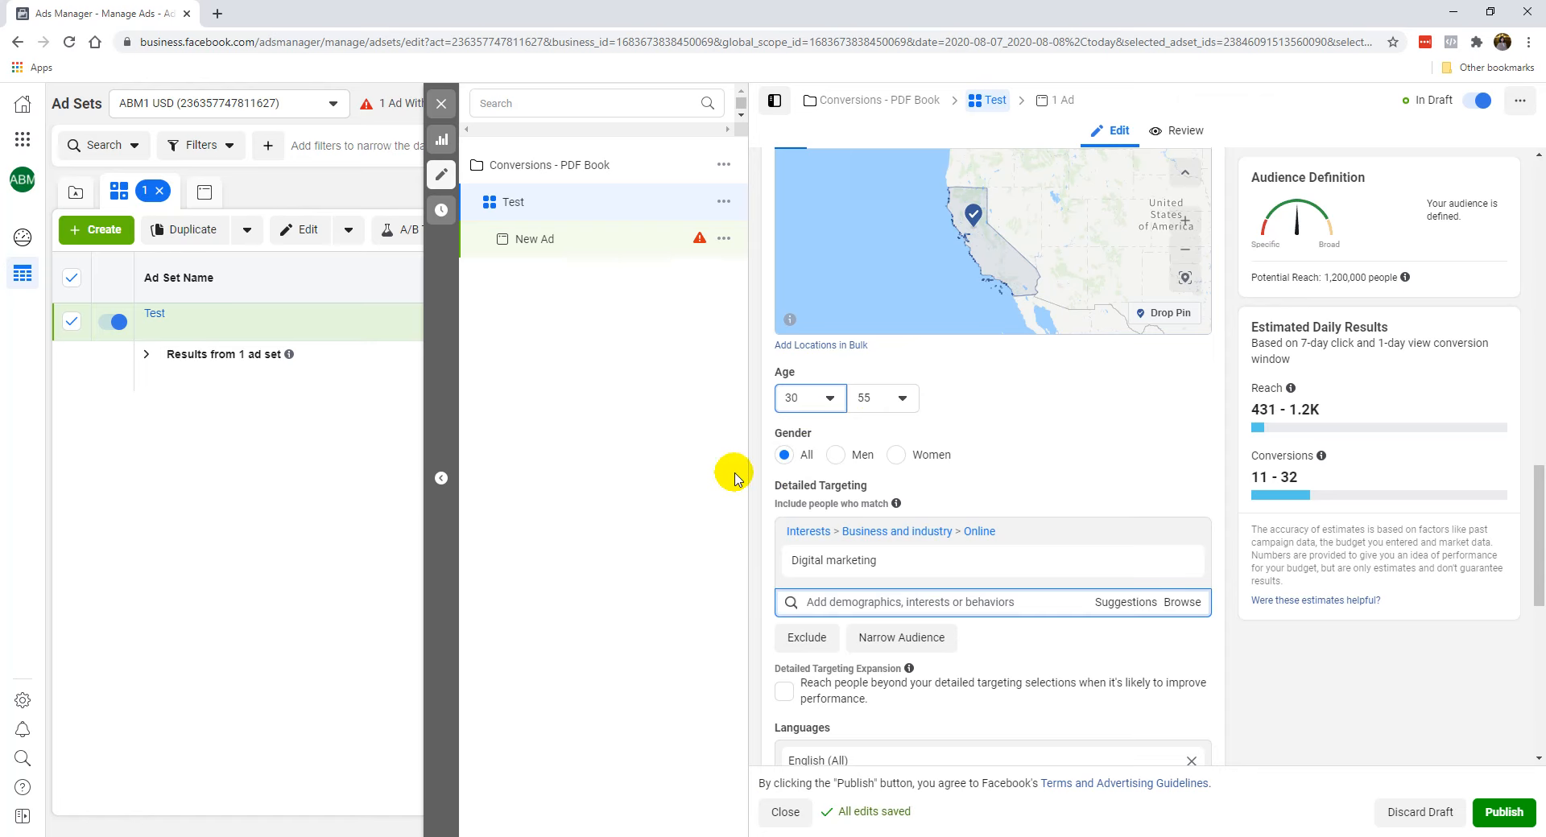
{"action": "left_click", "coordinate": [710, 492]}
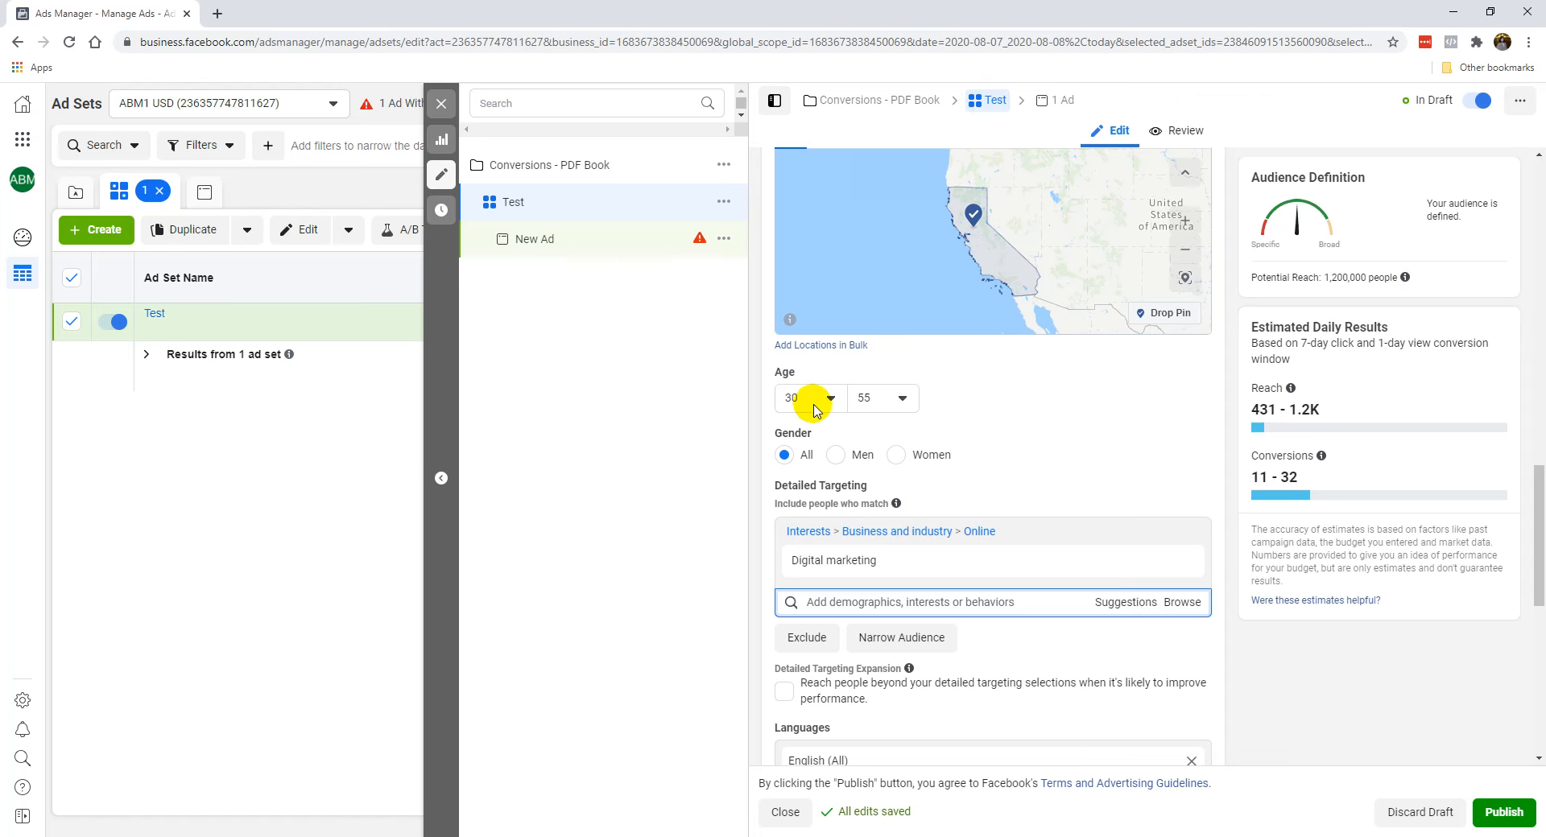
{"action": "mouse_move", "coordinate": [817, 561]}
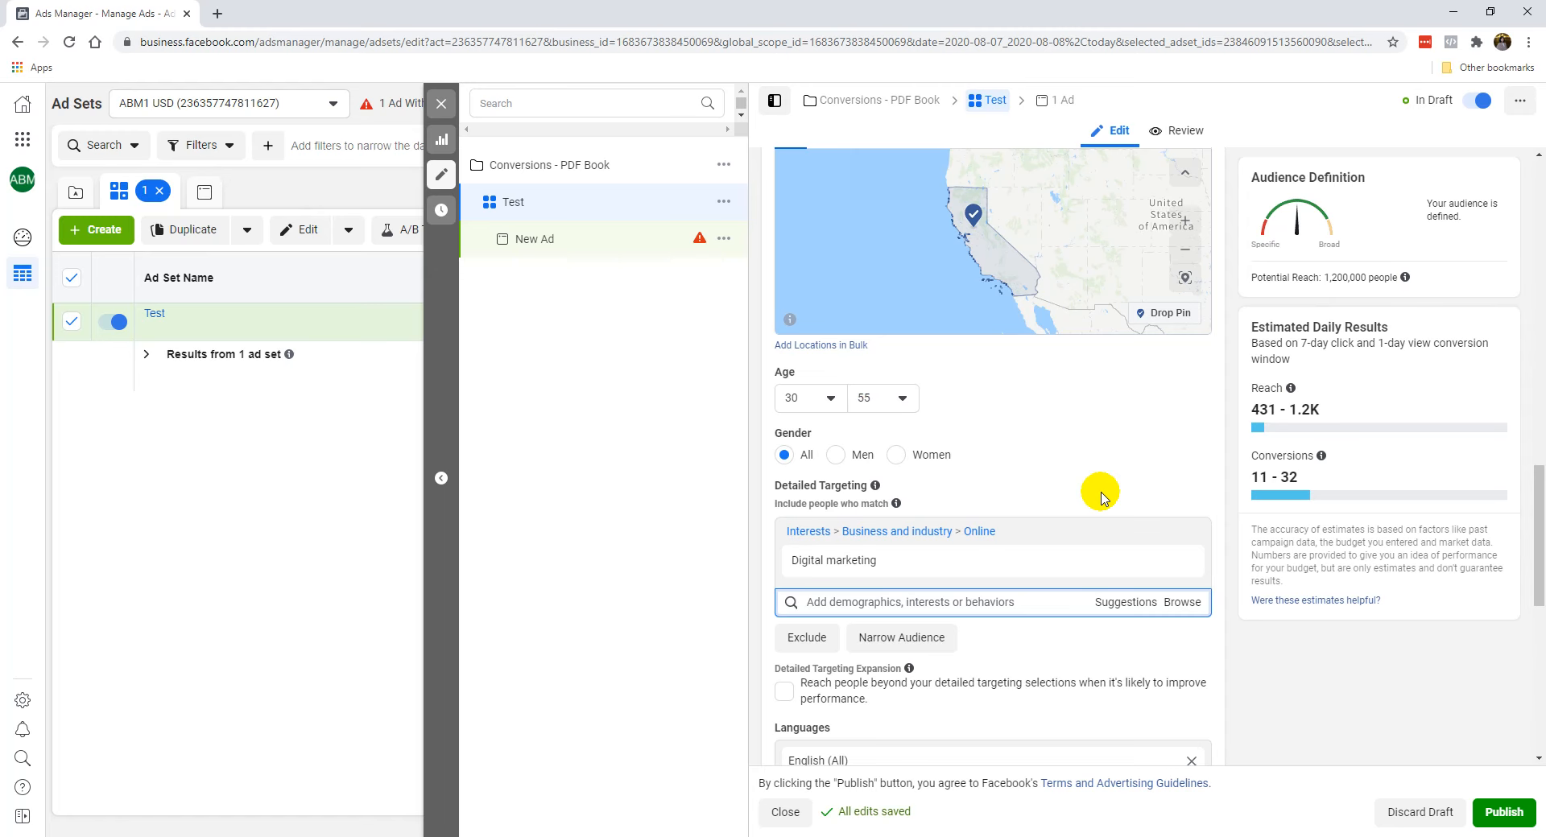
Change the audience's location back to the United States.
{"action": "scroll", "coordinate": [1007, 620], "scroll_direction": "down", "scroll_amount": 4}
{"action": "scroll", "coordinate": [1012, 626], "scroll_direction": "down", "scroll_amount": 4}
{"action": "scroll", "coordinate": [958, 322], "scroll_direction": "up", "scroll_amount": 7}
{"action": "scroll", "coordinate": [1070, 259], "scroll_direction": "up", "scroll_amount": 2}
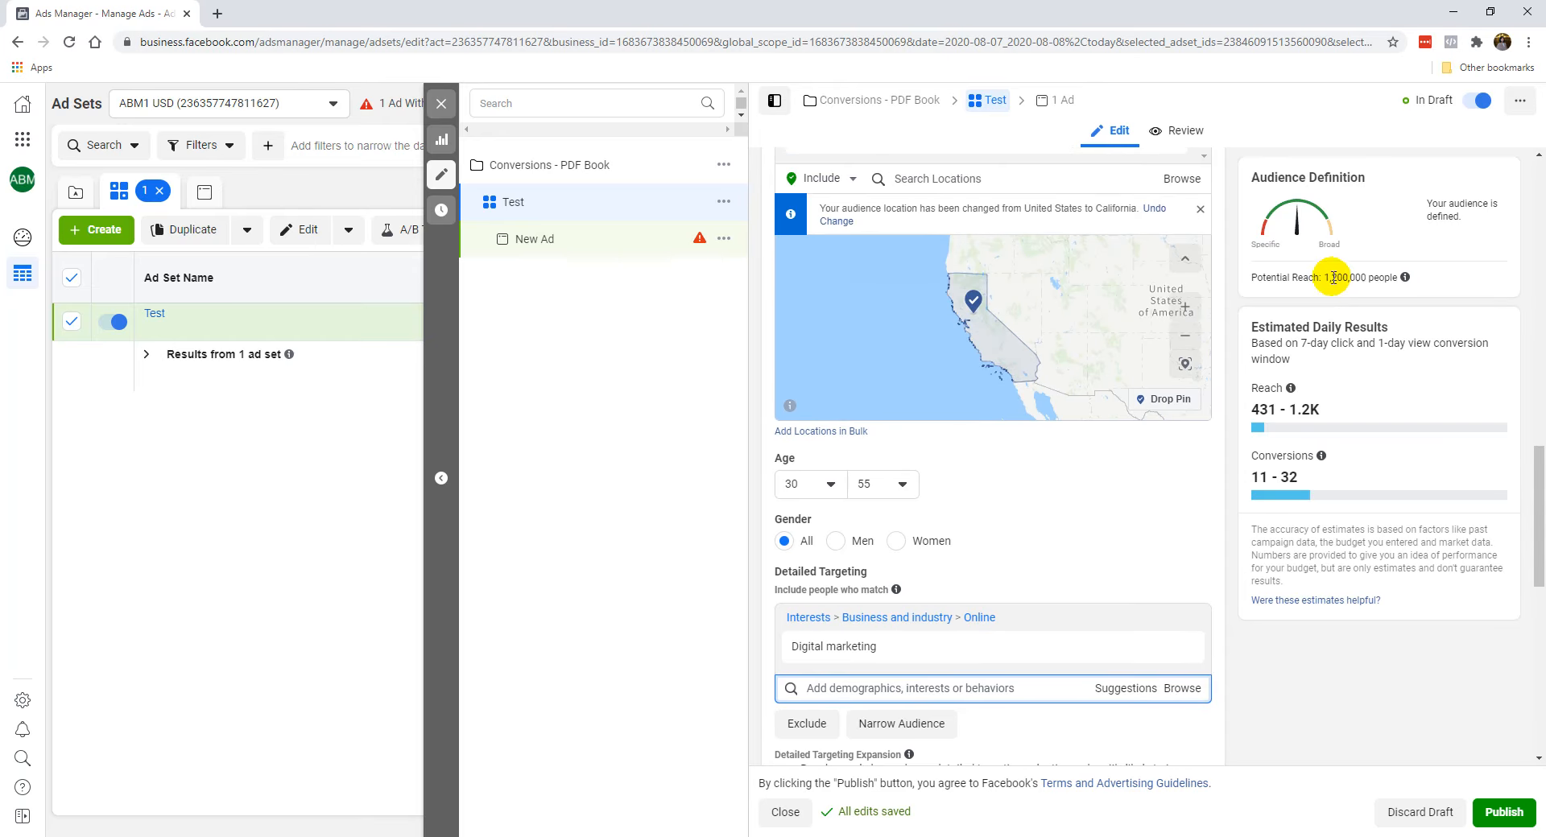
{"action": "scroll", "coordinate": [1059, 448], "scroll_direction": "down", "scroll_amount": 1}
{"action": "scroll", "coordinate": [1050, 321], "scroll_direction": "up", "scroll_amount": 3}
{"action": "left_click", "coordinate": [1073, 336]}
{"action": "type", "text": "united states"}
{"action": "left_click", "coordinate": [978, 370]}
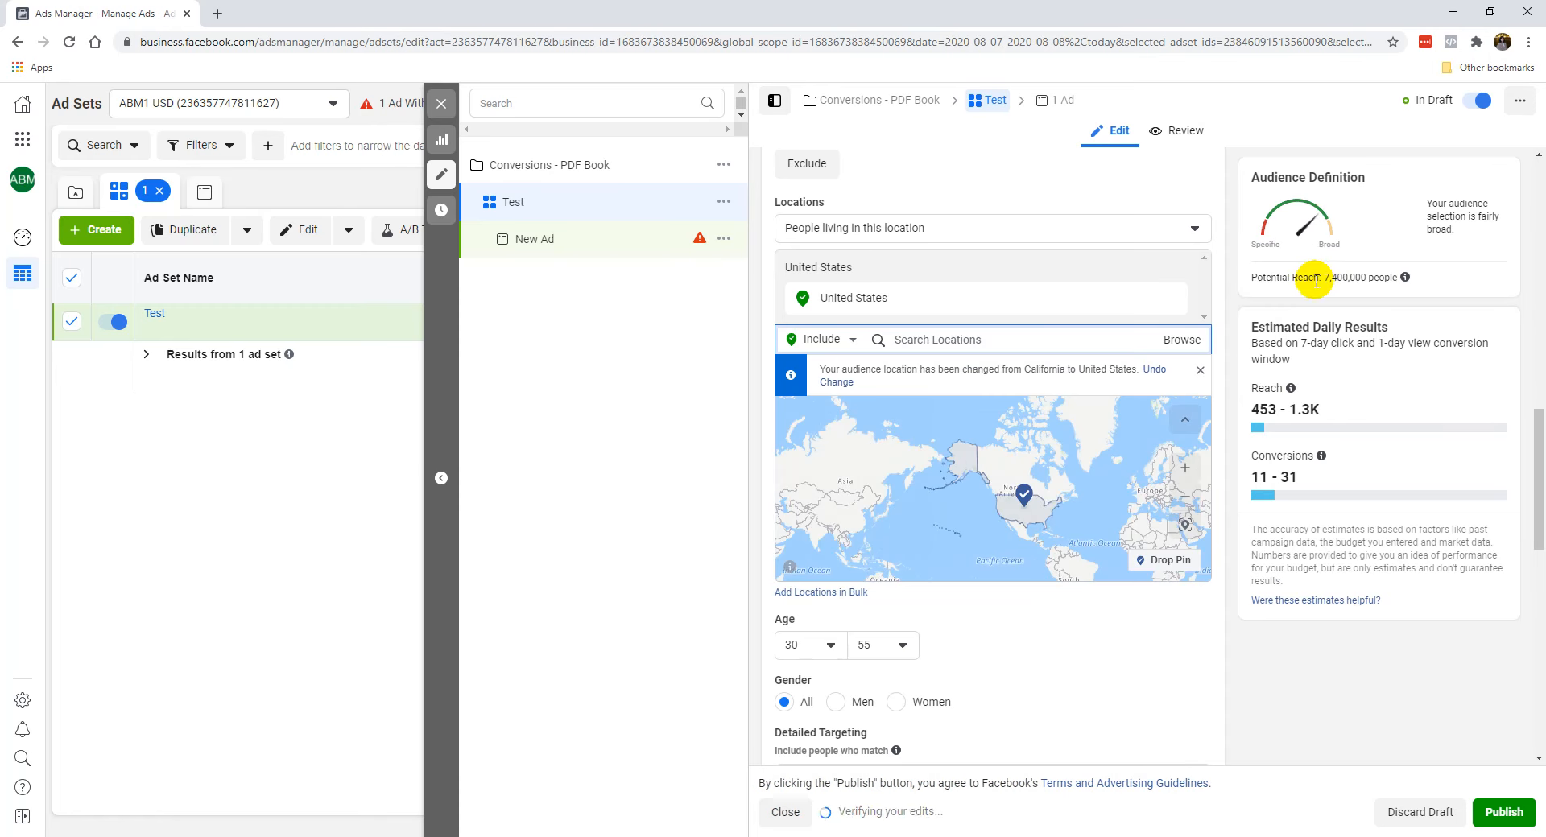
Add the Gary Vaynerchuk interest to the detailed targeting and remove Digital marketing.
{"action": "scroll", "coordinate": [814, 564], "scroll_direction": "down", "scroll_amount": 1}
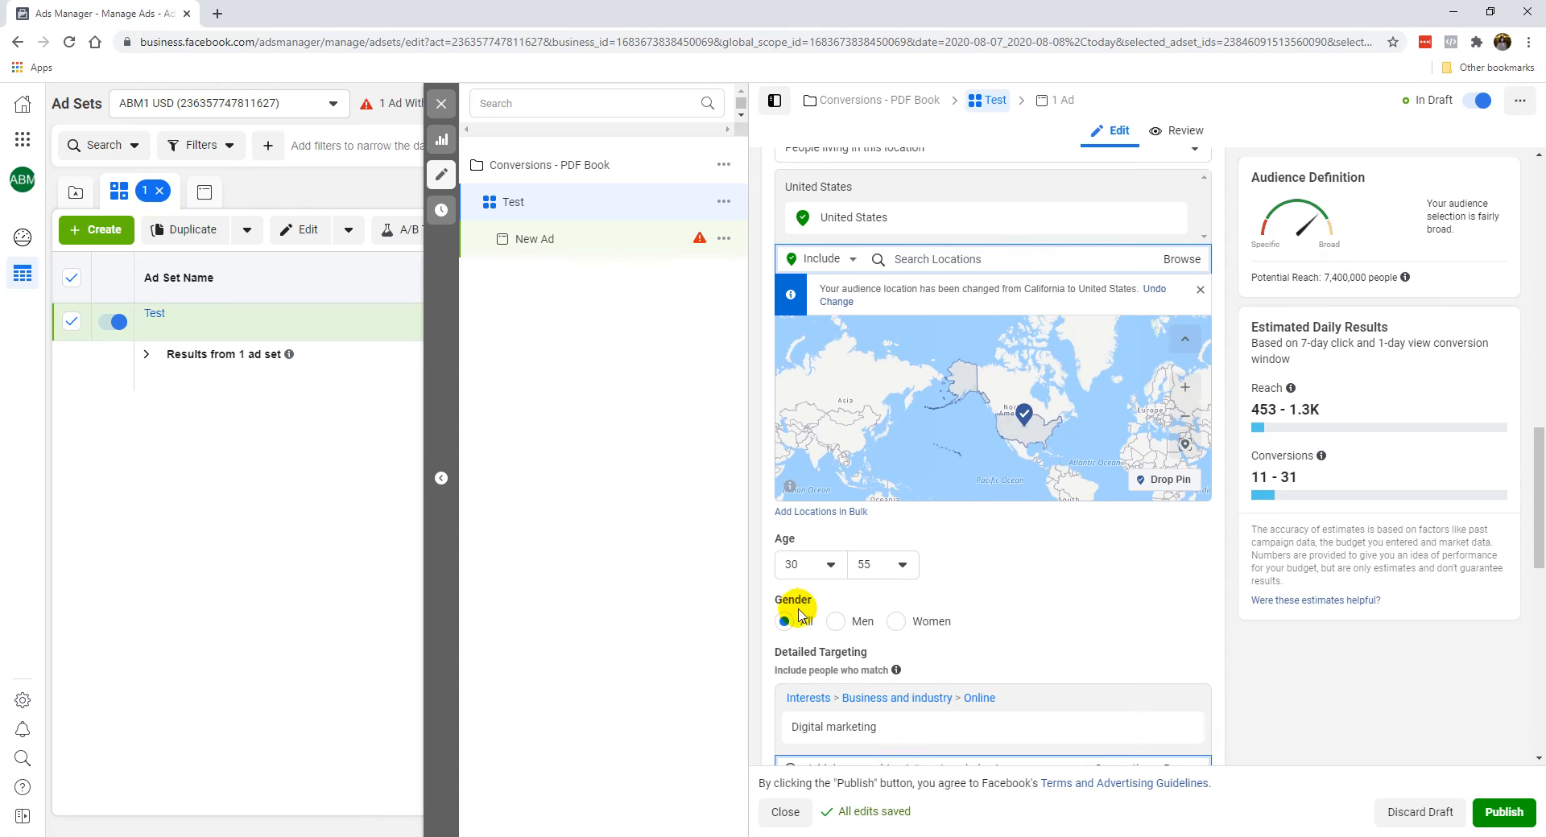
{"action": "scroll", "coordinate": [810, 578], "scroll_direction": "down", "scroll_amount": 2}
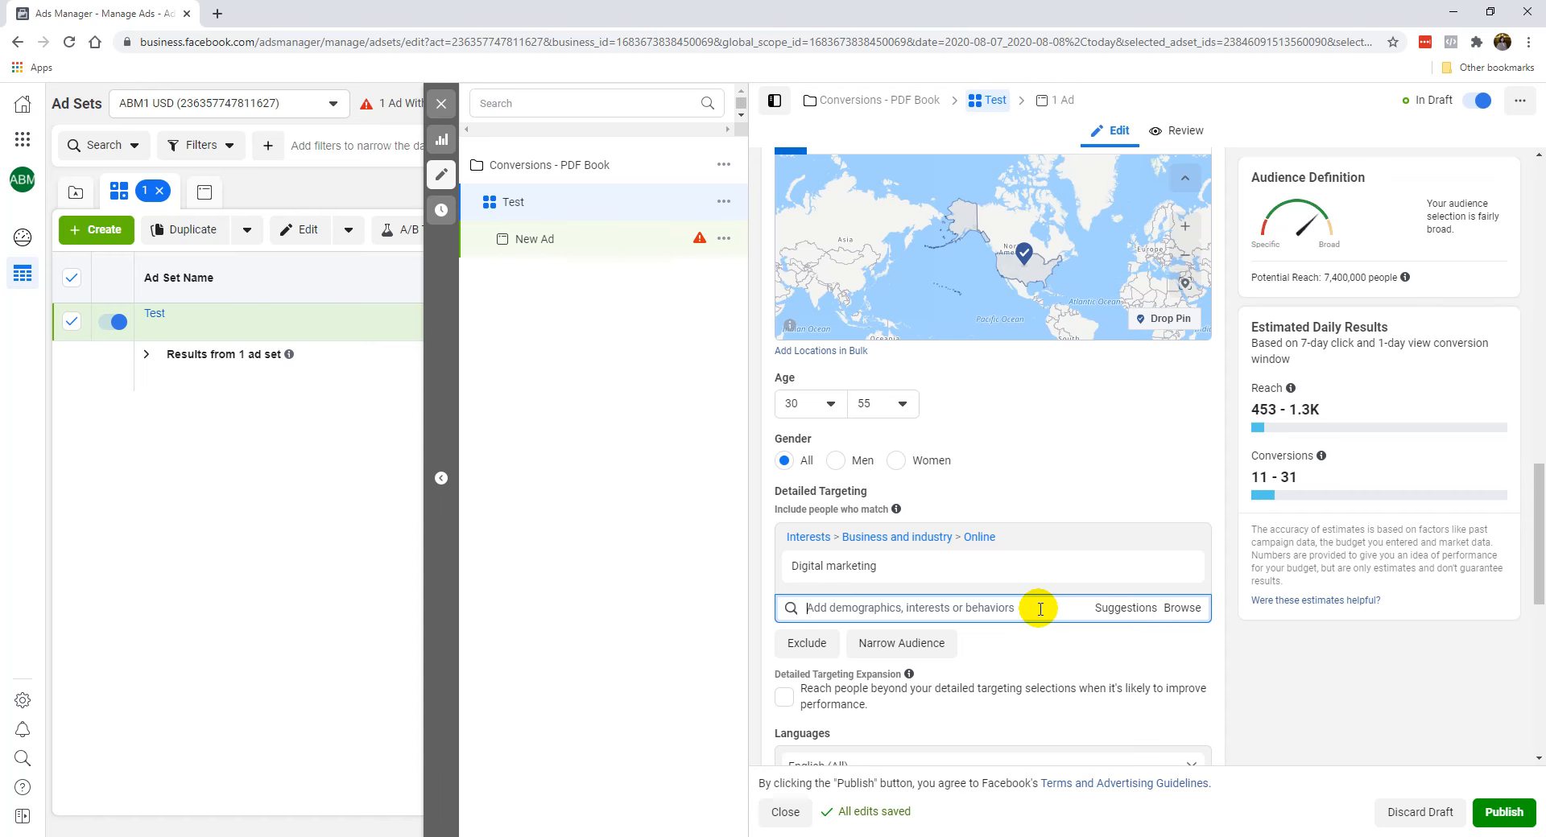
{"action": "type", "text": "gary vaynerchuk"}
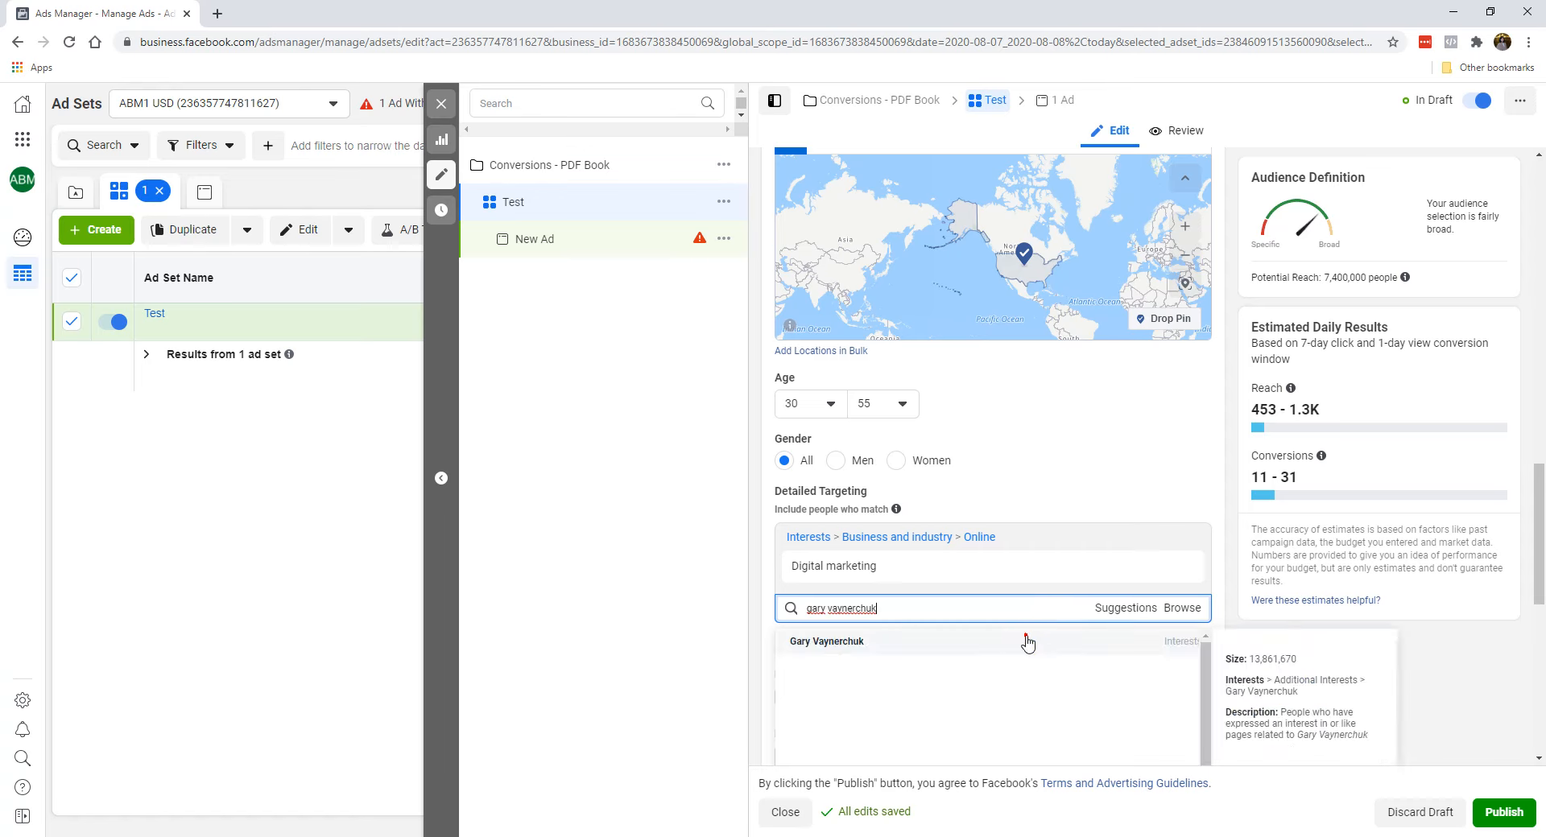
{"action": "left_click", "coordinate": [1026, 637]}
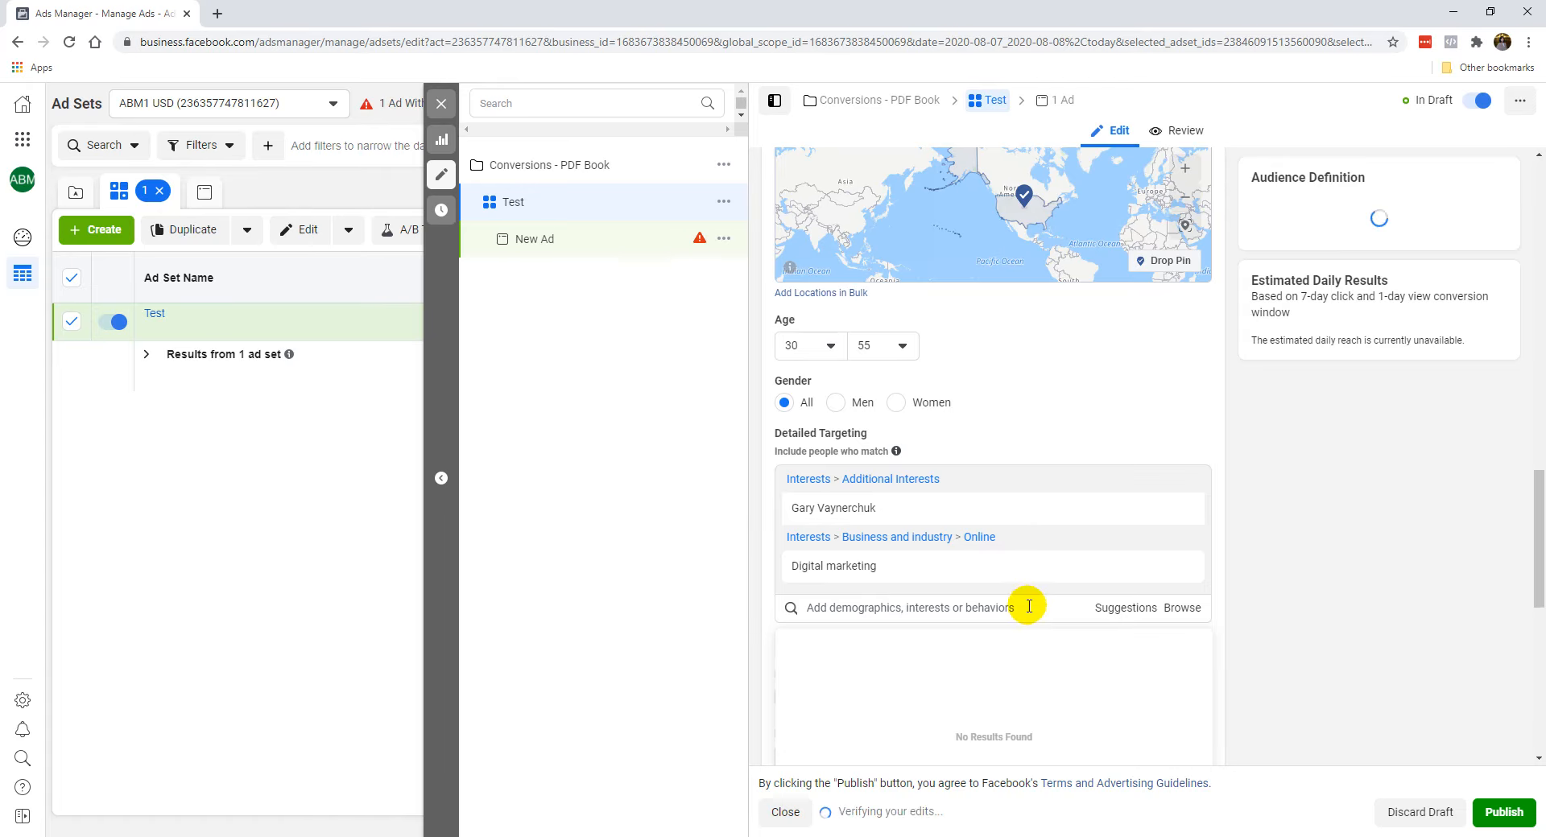
{"action": "mouse_move", "coordinate": [788, 510]}
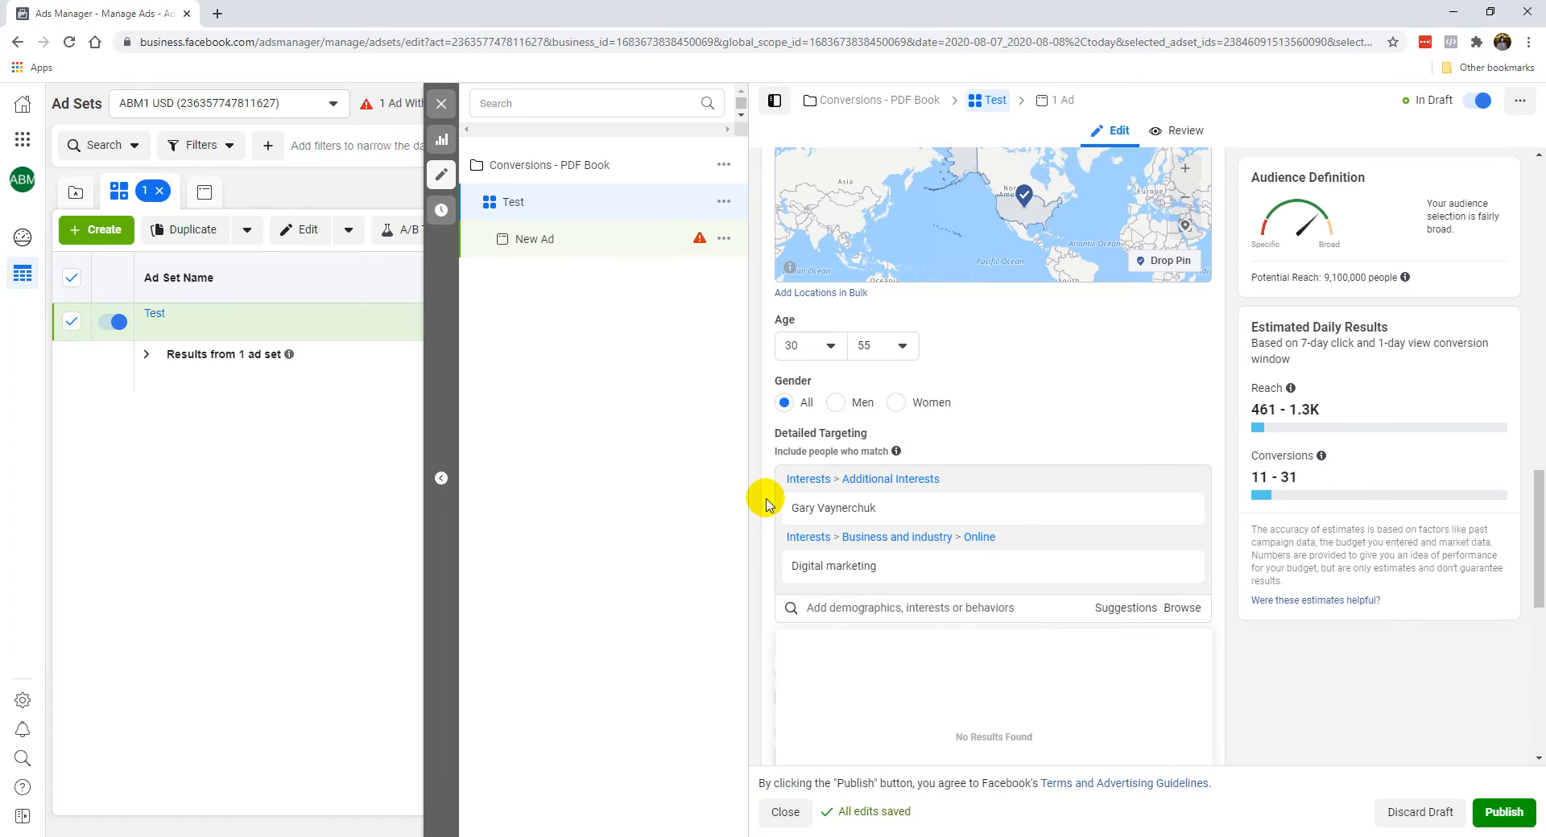
{"action": "left_click", "coordinate": [1179, 545]}
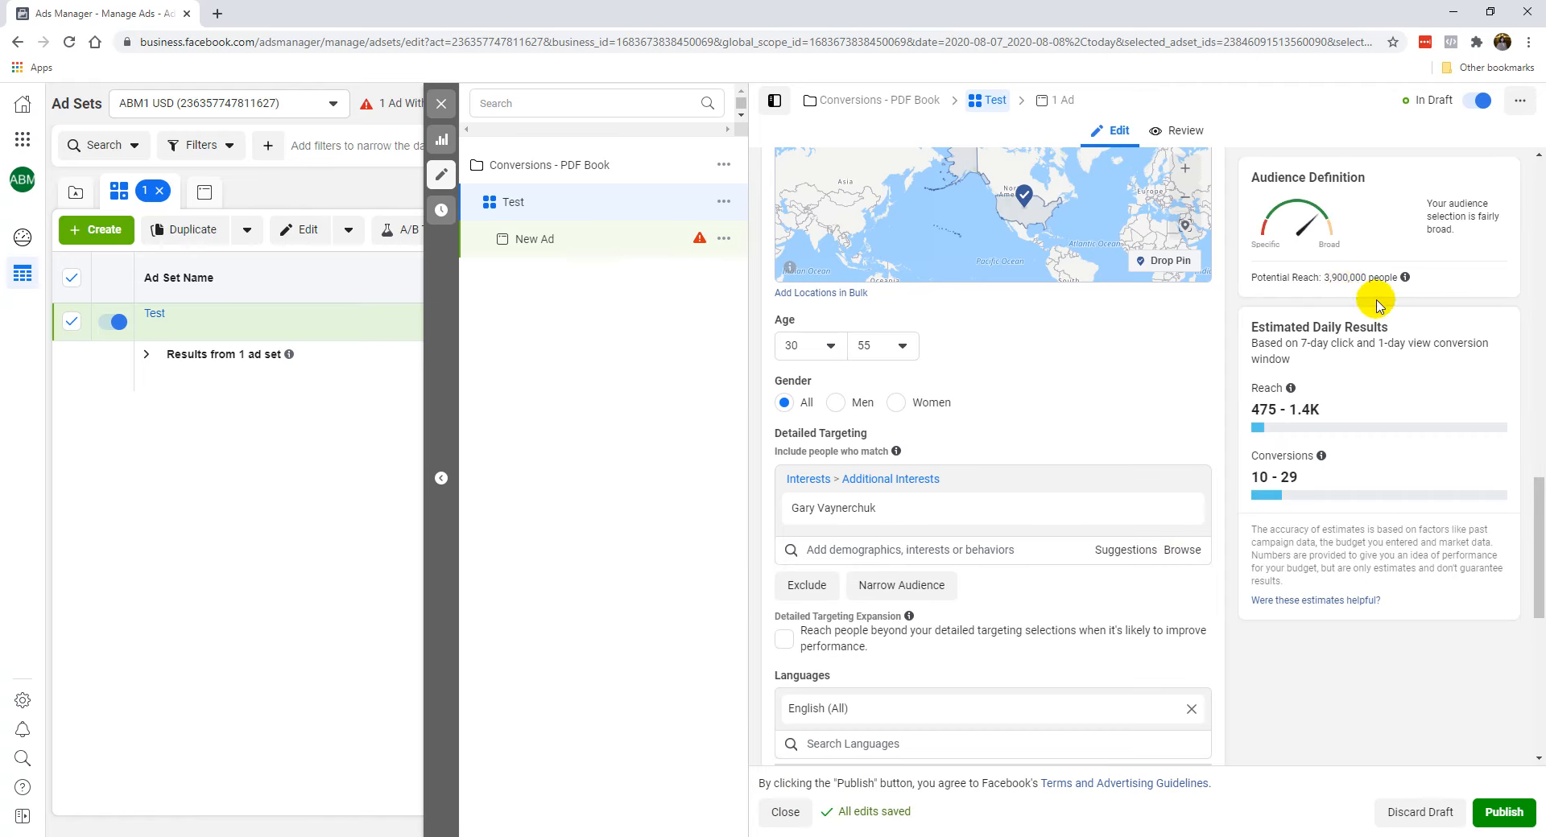
Add the suggested Grant Cardone interest to the audience's detailed targeting.
{"action": "mouse_move", "coordinate": [1011, 500]}
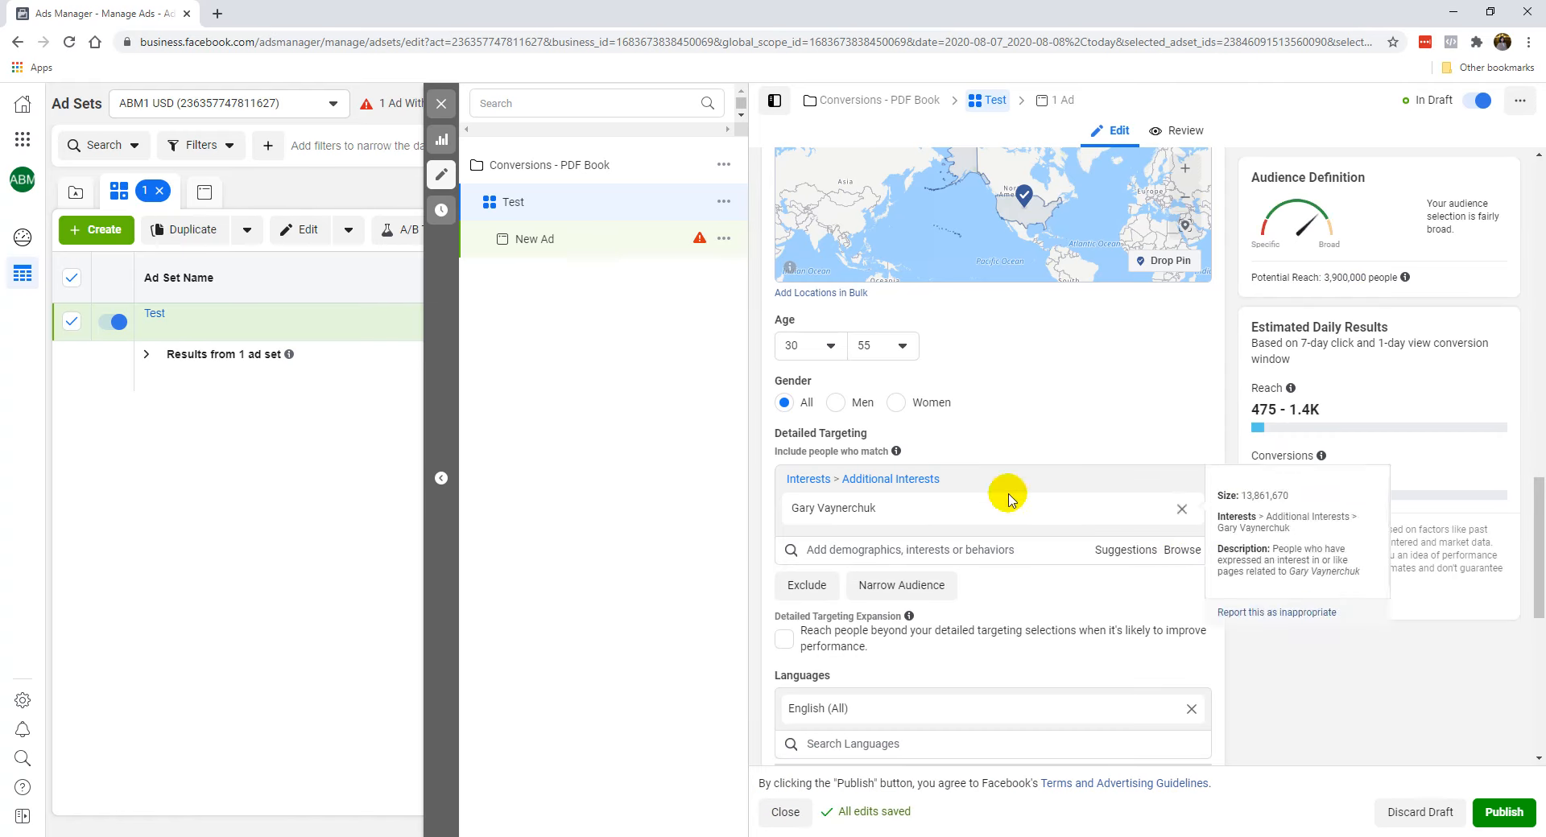
{"action": "left_click", "coordinate": [1115, 550]}
{"action": "left_click", "coordinate": [1012, 585]}
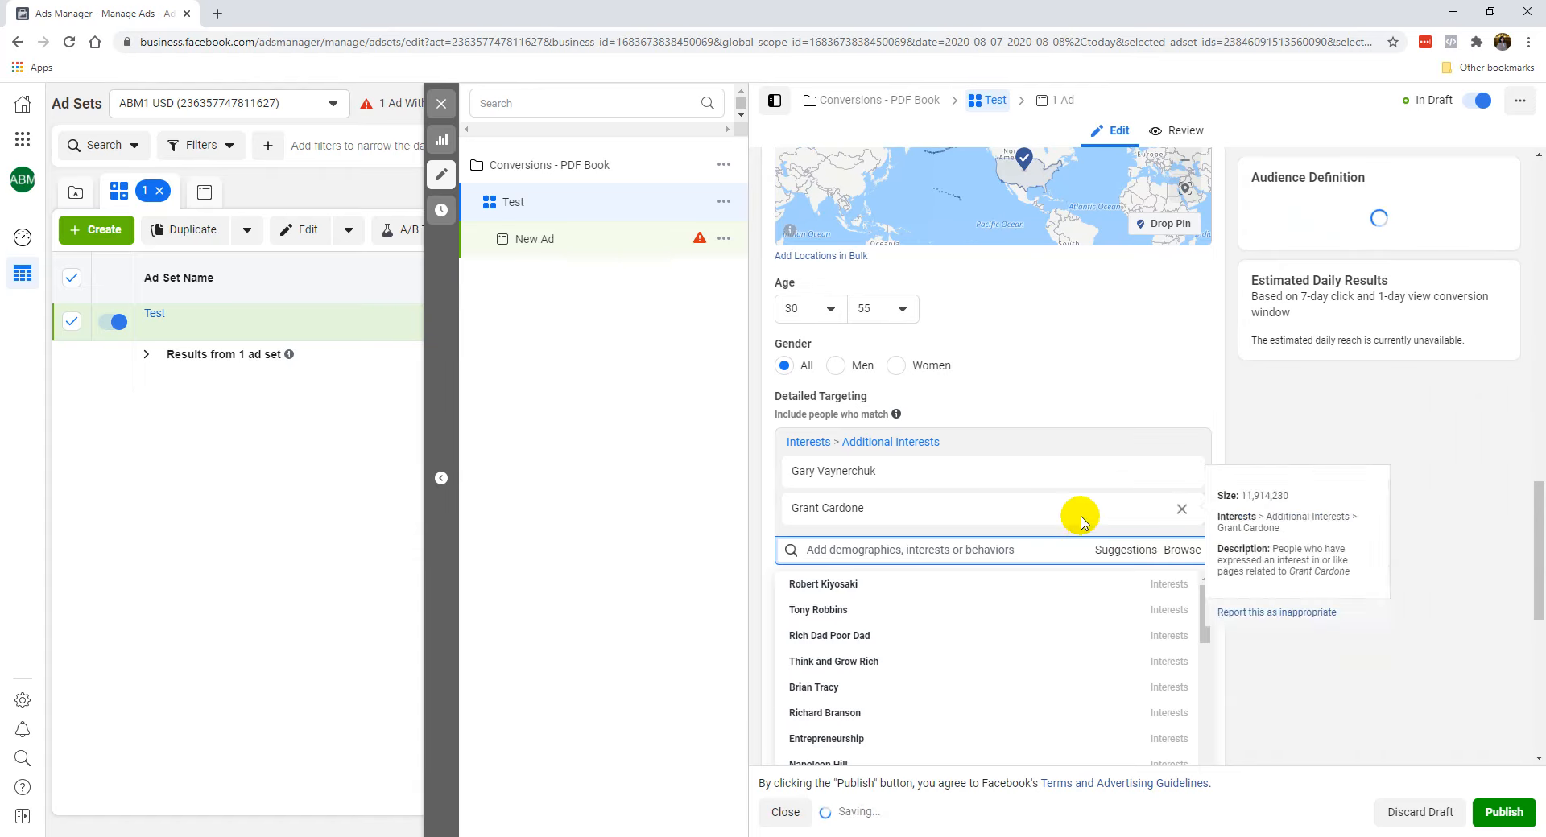
{"action": "left_click", "coordinate": [1114, 399]}
Add the Email marketing interest to the detailed targeting and remove the Gary Vaynerchuk and Grant Cardone interests.
{"action": "scroll", "coordinate": [1113, 414], "scroll_direction": "up", "scroll_amount": 3}
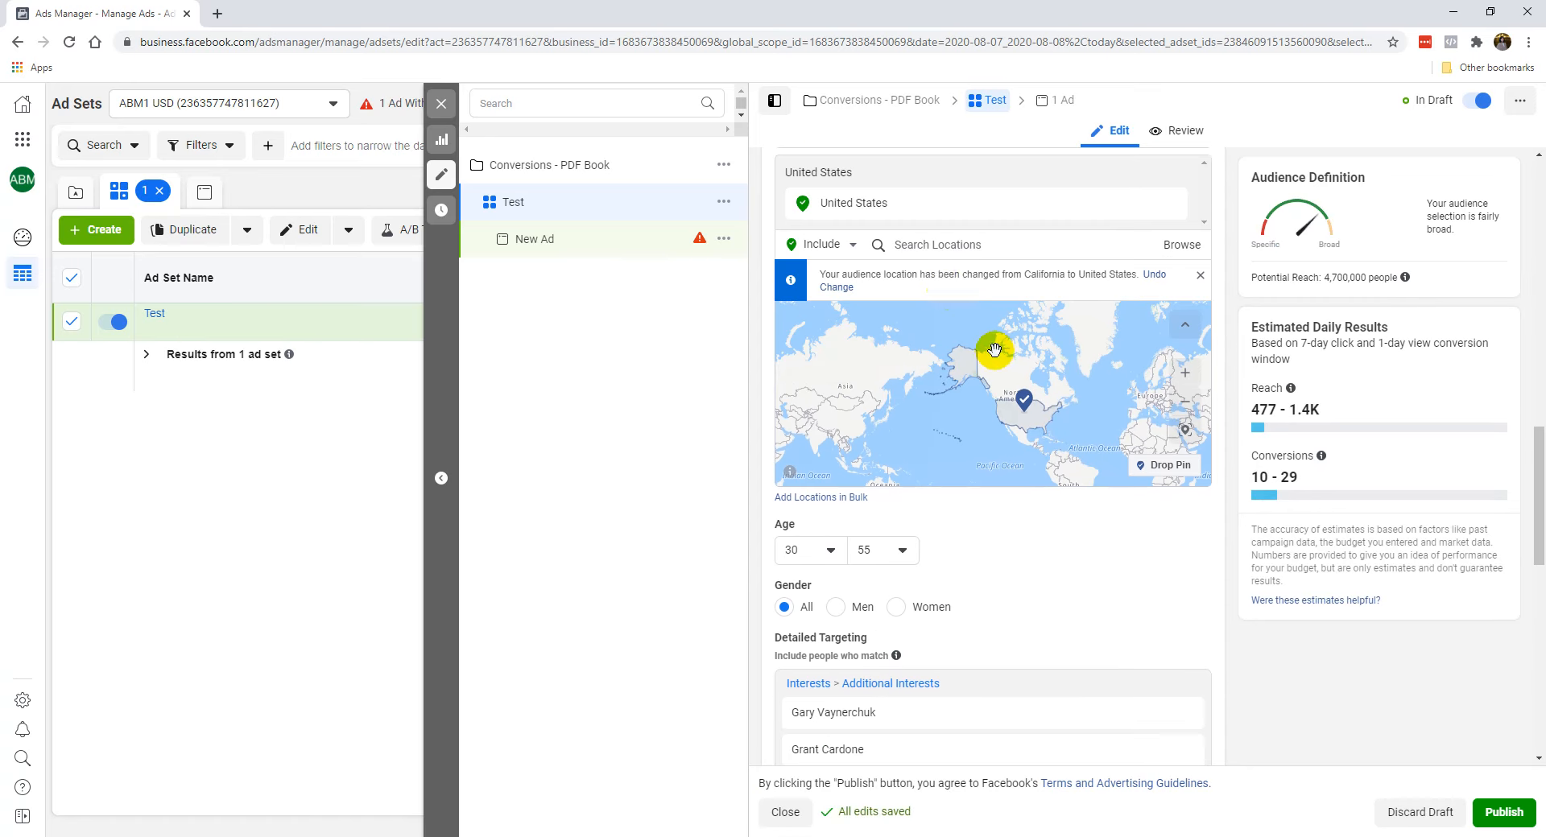
{"action": "scroll", "coordinate": [986, 592], "scroll_direction": "down", "scroll_amount": 2}
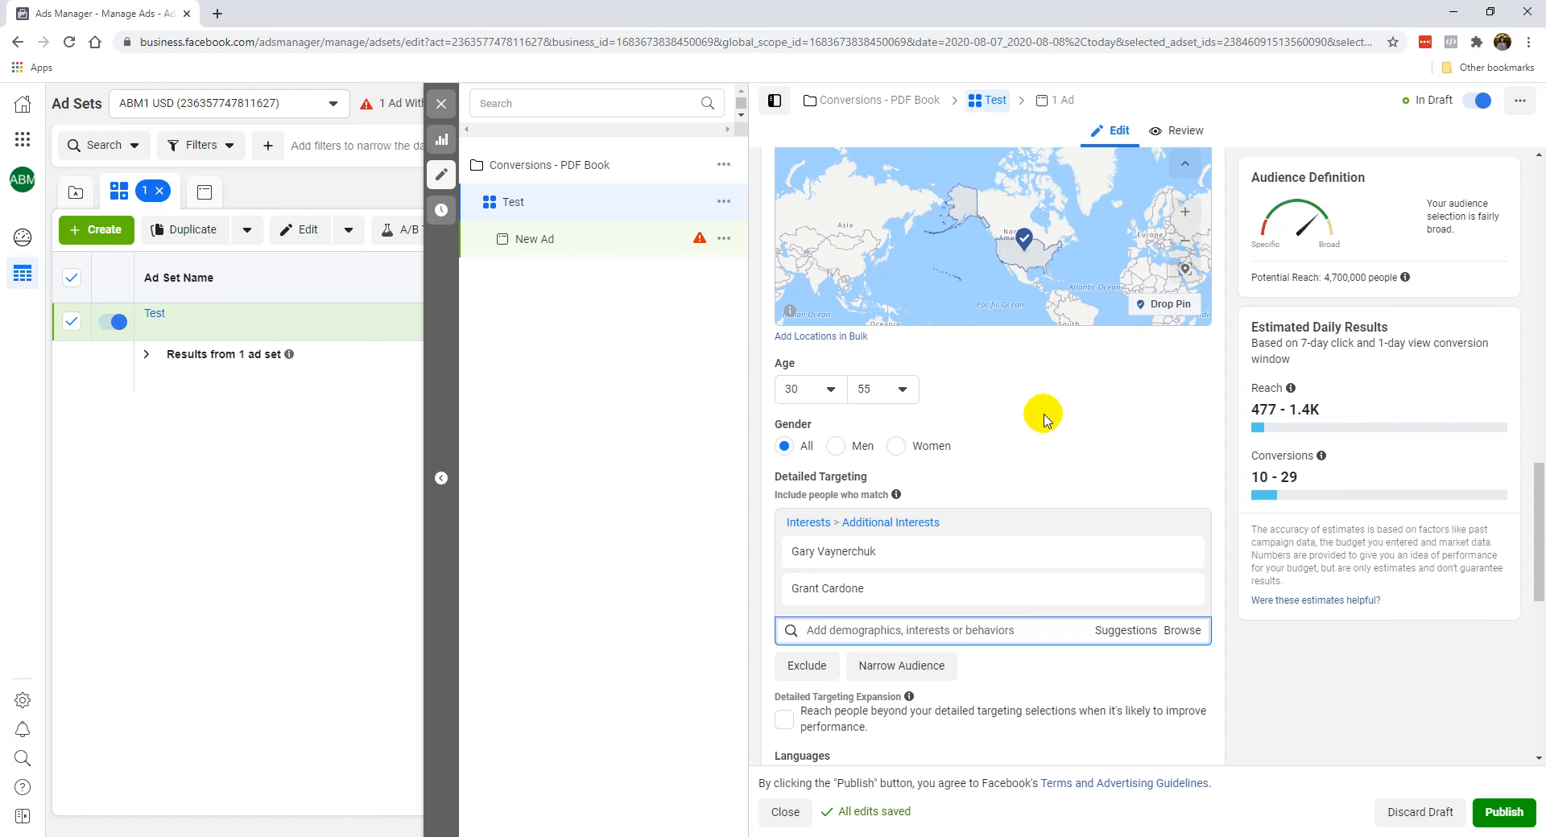
{"action": "scroll", "coordinate": [1035, 495], "scroll_direction": "down", "scroll_amount": 2}
{"action": "left_click", "coordinate": [1009, 470]}
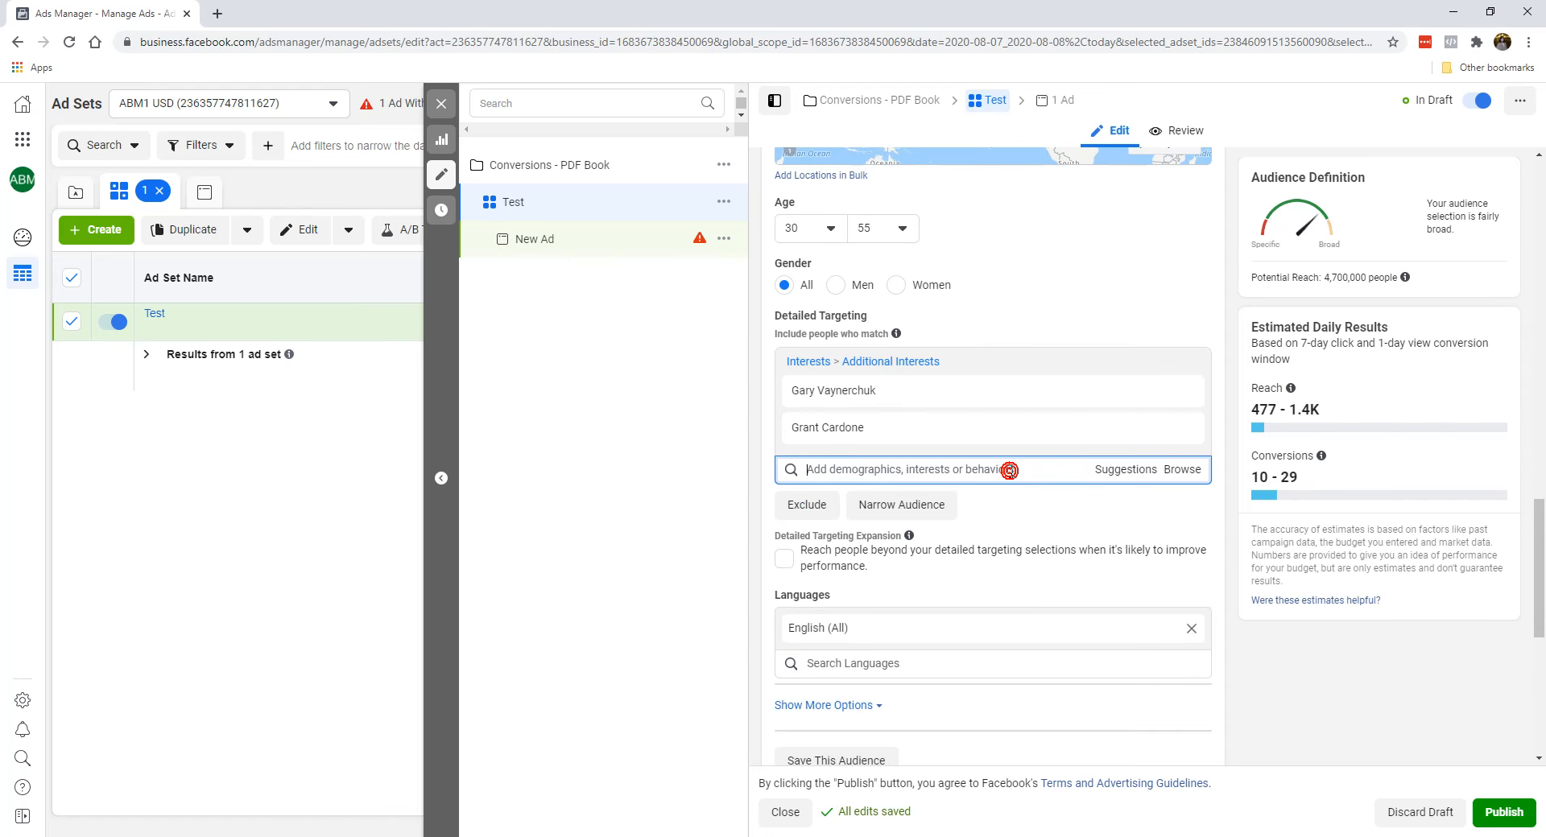
{"action": "type", "text": "email marketing"}
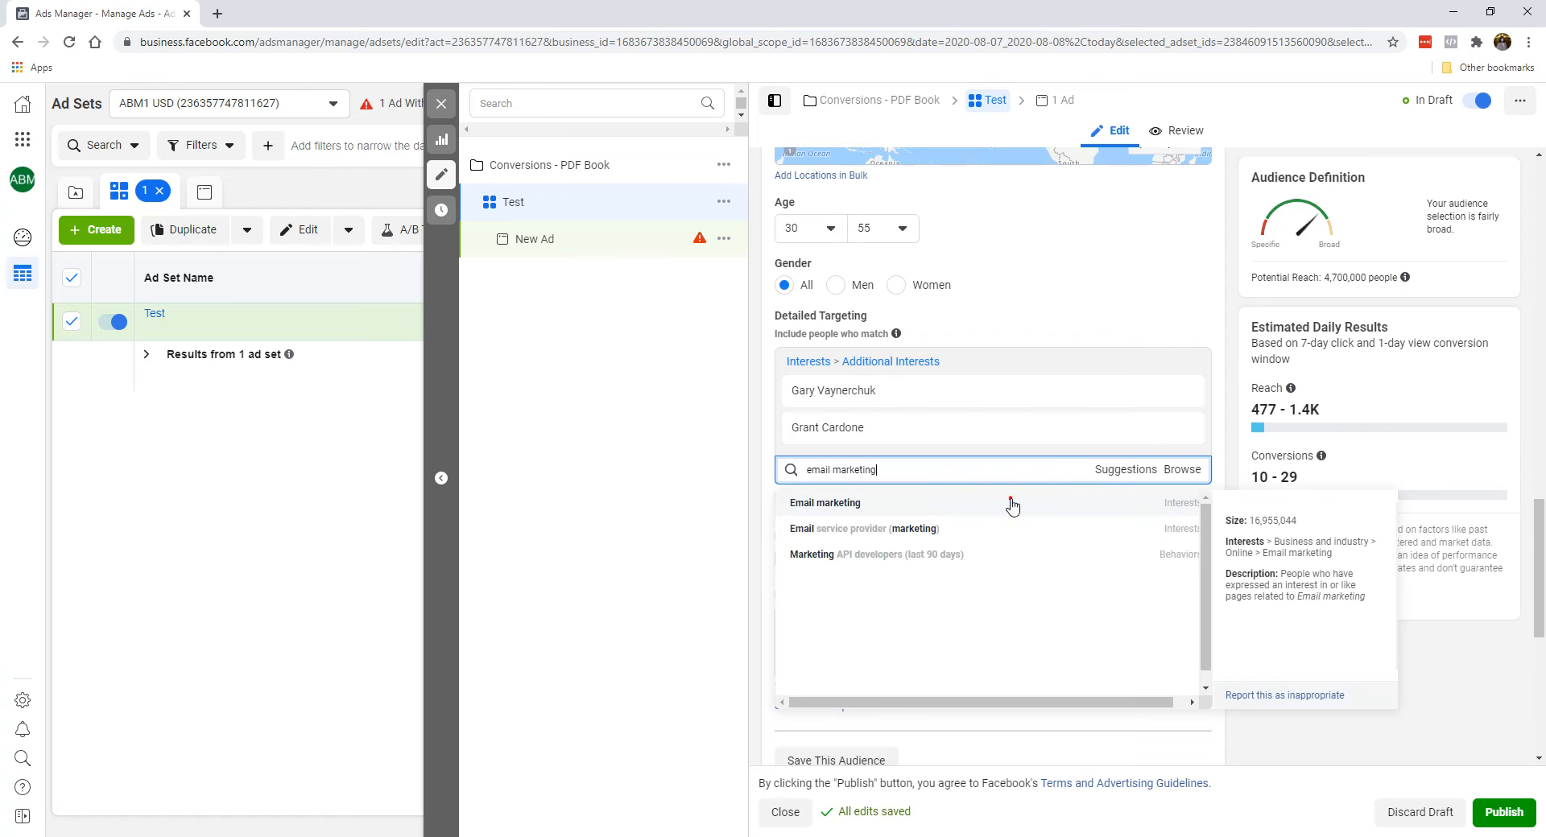
{"action": "left_click", "coordinate": [1012, 505]}
{"action": "left_click", "coordinate": [1183, 332]}
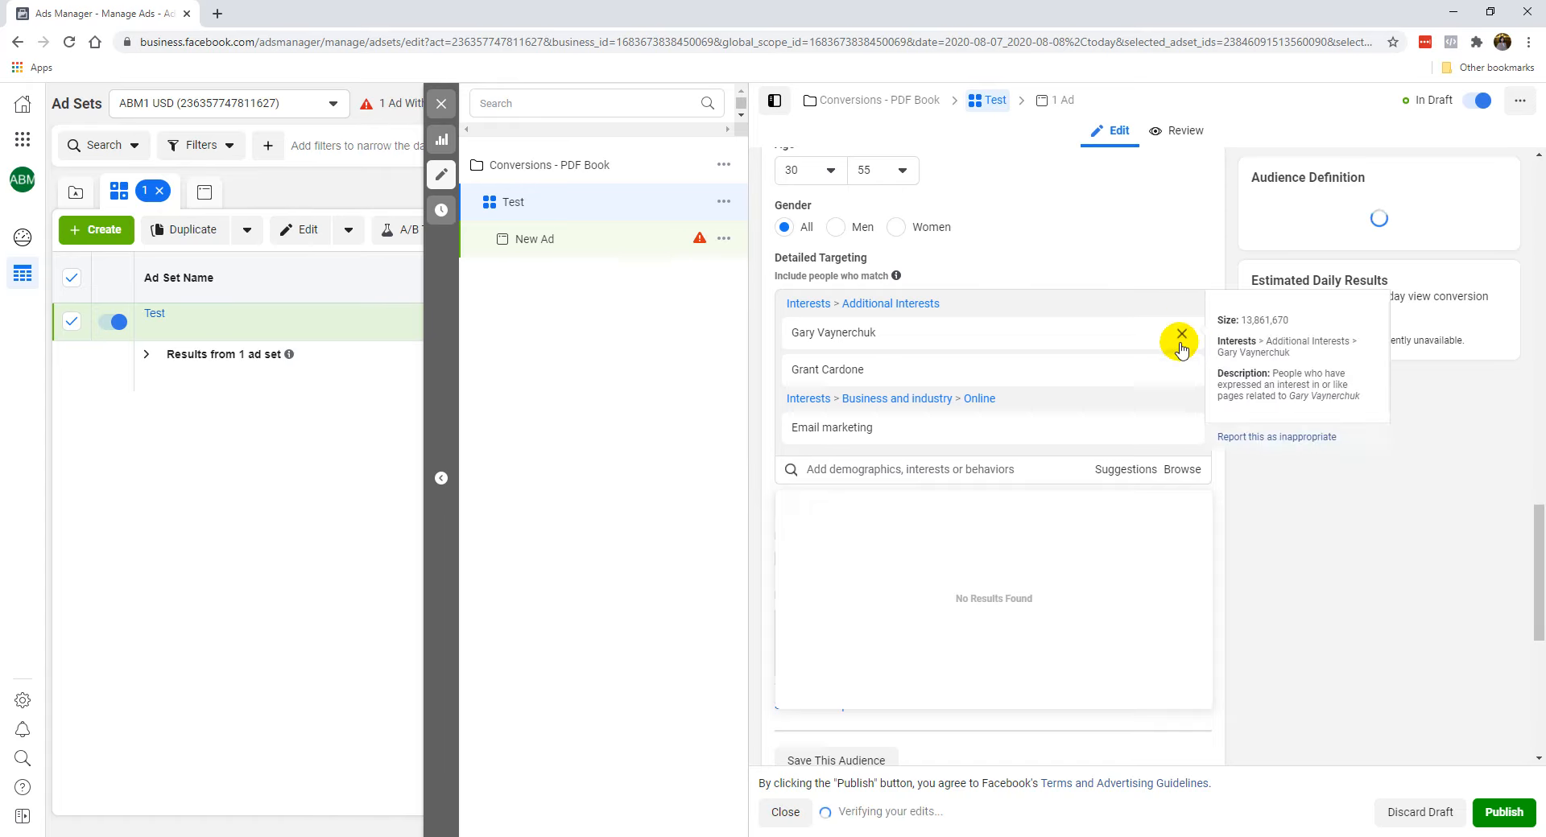
{"action": "left_click", "coordinate": [1183, 334]}
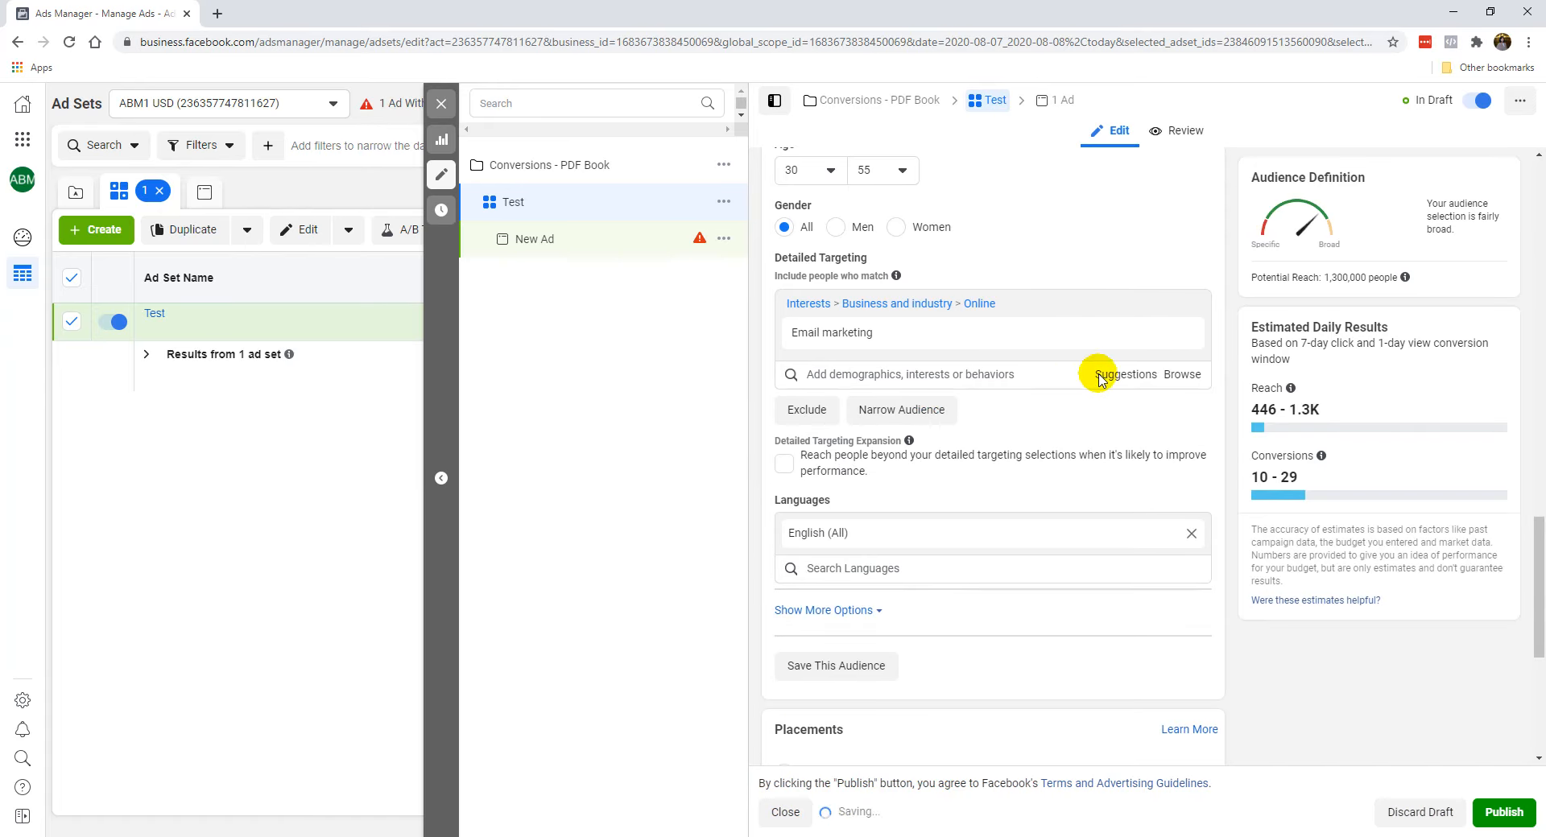
Switch the ad set to manual placements and exclude the Audience Network platform.
{"action": "scroll", "coordinate": [1023, 415], "scroll_direction": "up", "scroll_amount": 1}
{"action": "scroll", "coordinate": [1019, 423], "scroll_direction": "up", "scroll_amount": 2}
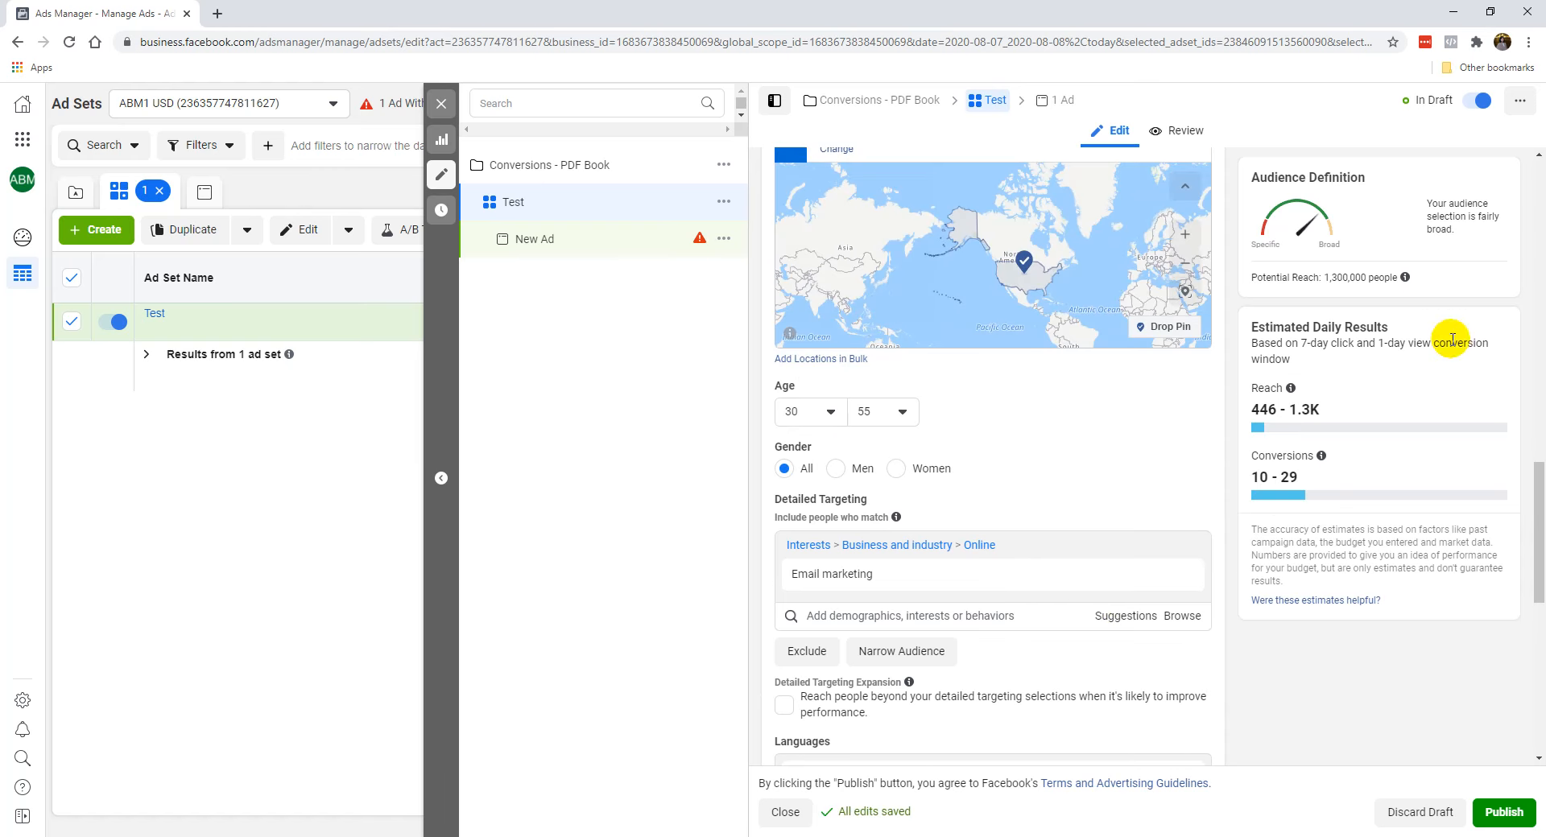
{"action": "mouse_move", "coordinate": [977, 583]}
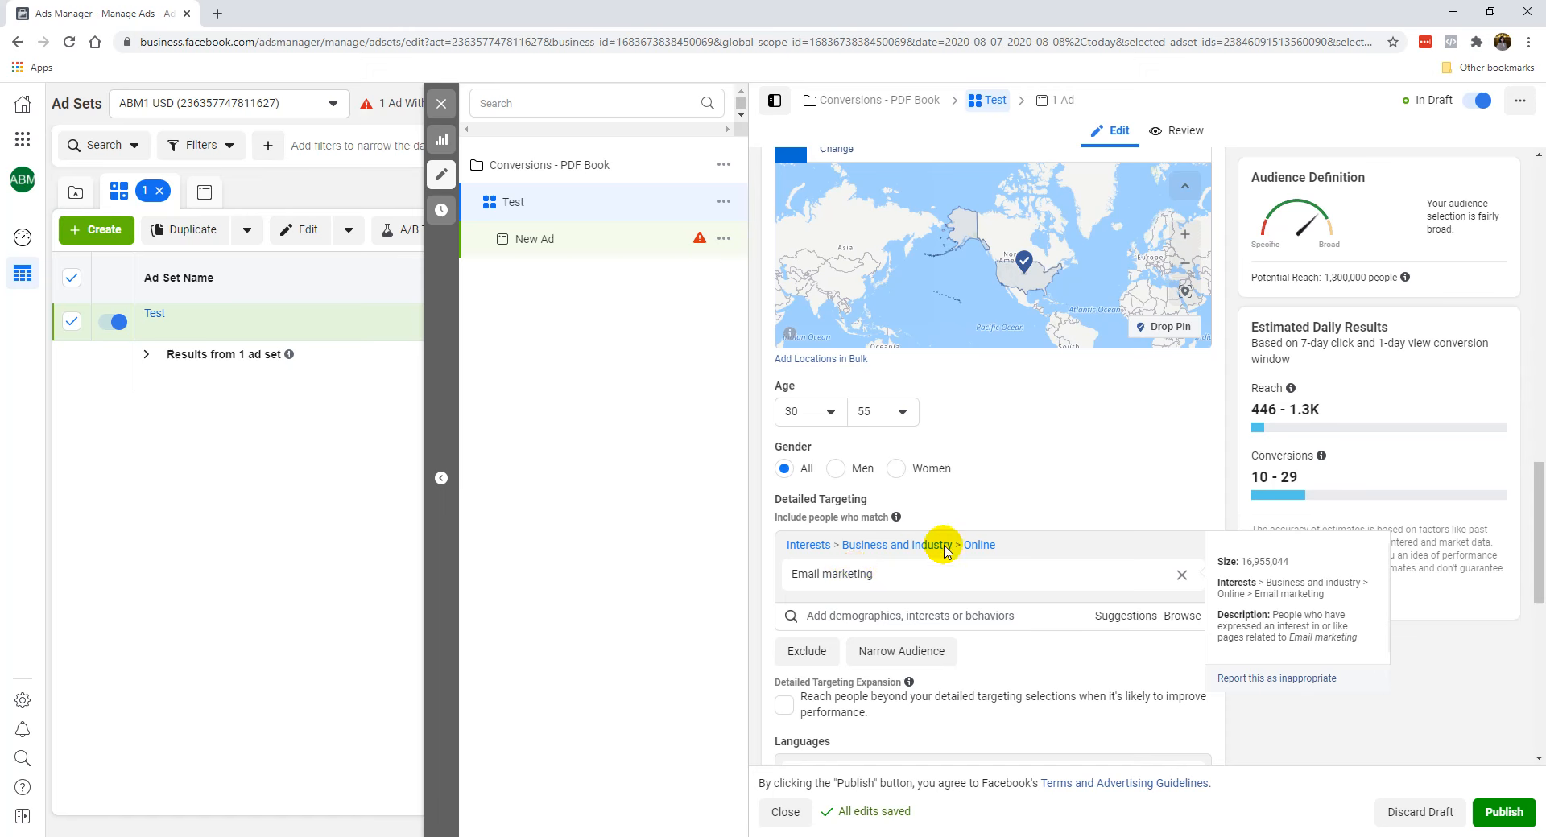
{"action": "scroll", "coordinate": [984, 403], "scroll_direction": "up", "scroll_amount": 1}
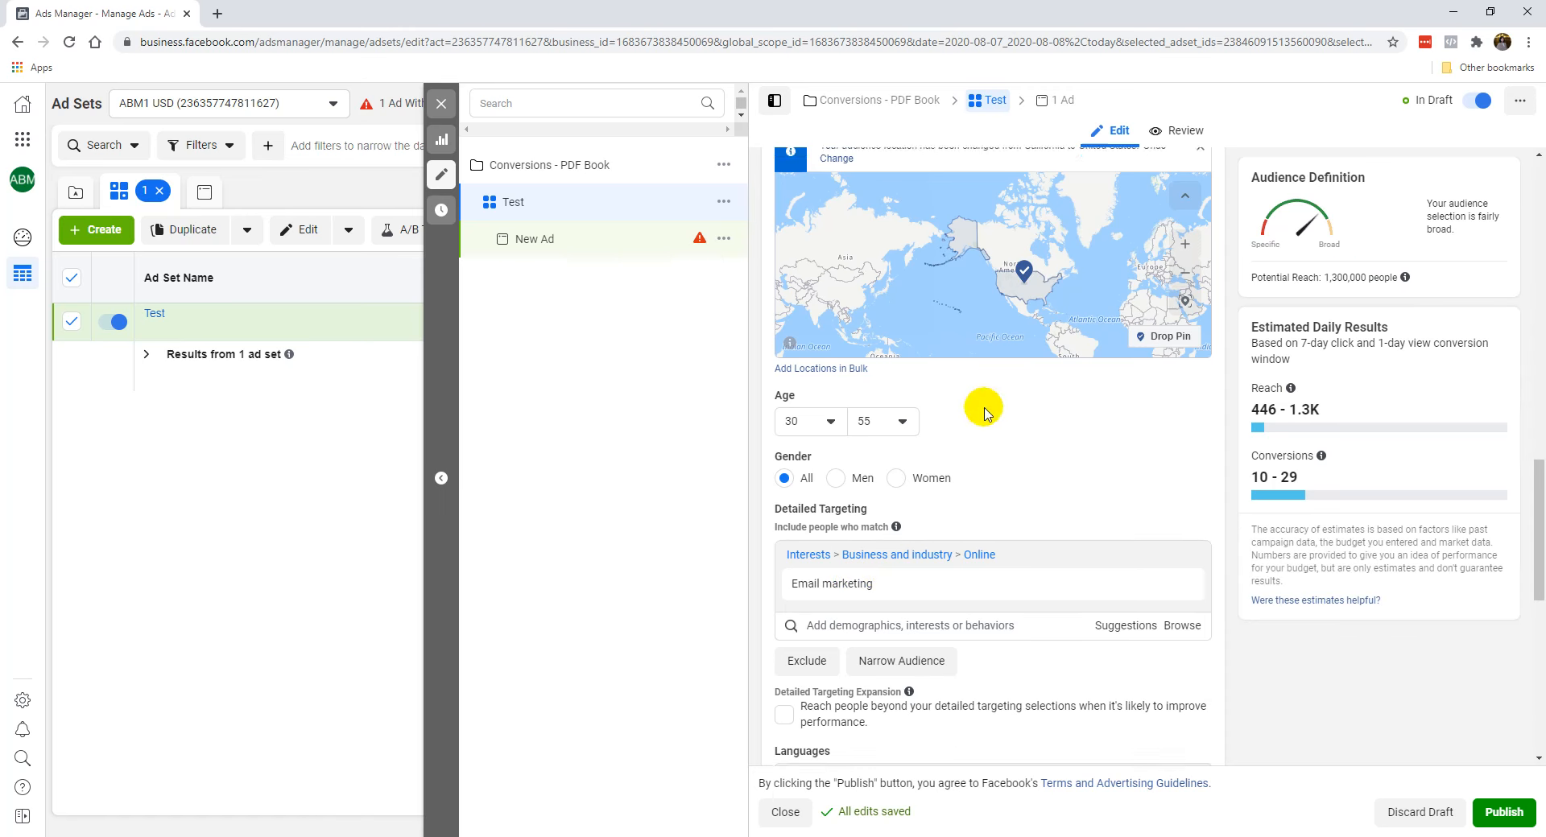
{"action": "scroll", "coordinate": [1022, 529], "scroll_direction": "down", "scroll_amount": 2}
{"action": "scroll", "coordinate": [1006, 440], "scroll_direction": "down", "scroll_amount": 1}
{"action": "scroll", "coordinate": [926, 556], "scroll_direction": "down", "scroll_amount": 5}
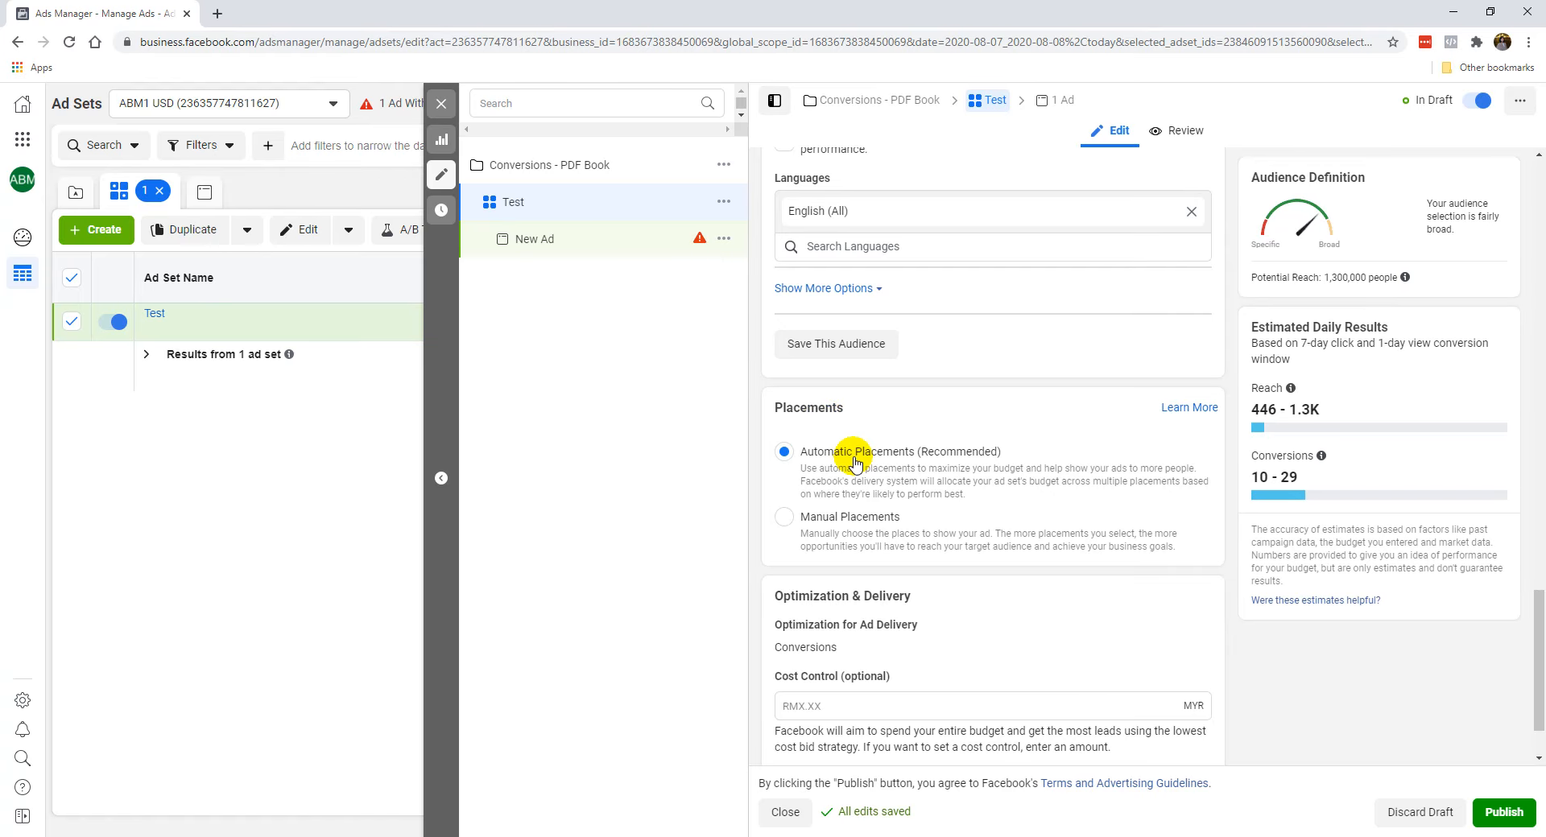
{"action": "left_click", "coordinate": [781, 525]}
{"action": "scroll", "coordinate": [841, 516], "scroll_direction": "down", "scroll_amount": 2}
{"action": "left_click", "coordinate": [784, 623]}
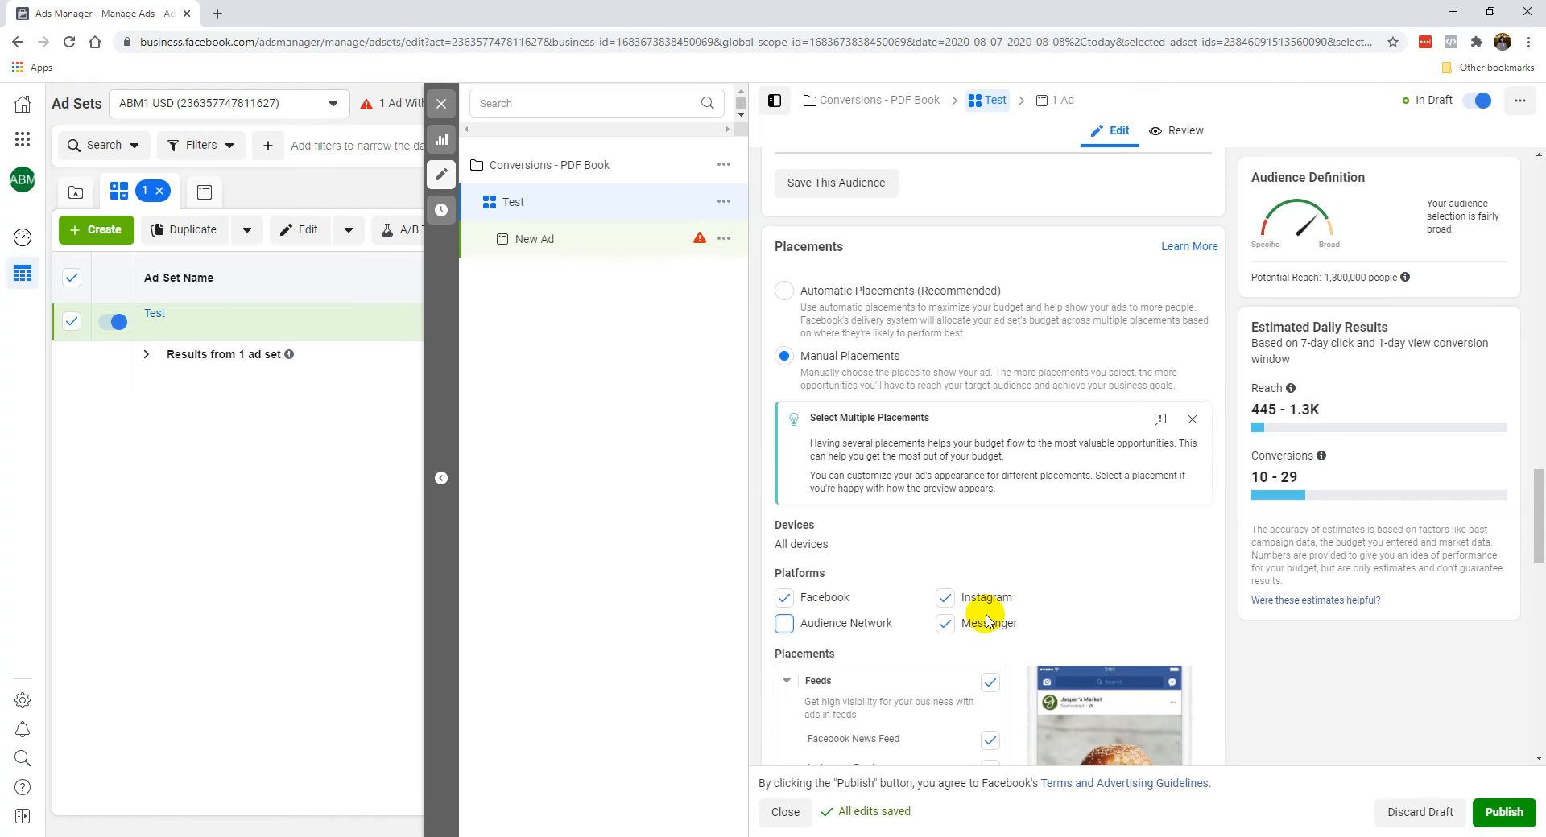
Review the list of placements and the additional optimization and delivery options.
{"action": "scroll", "coordinate": [839, 620], "scroll_direction": "down", "scroll_amount": 2}
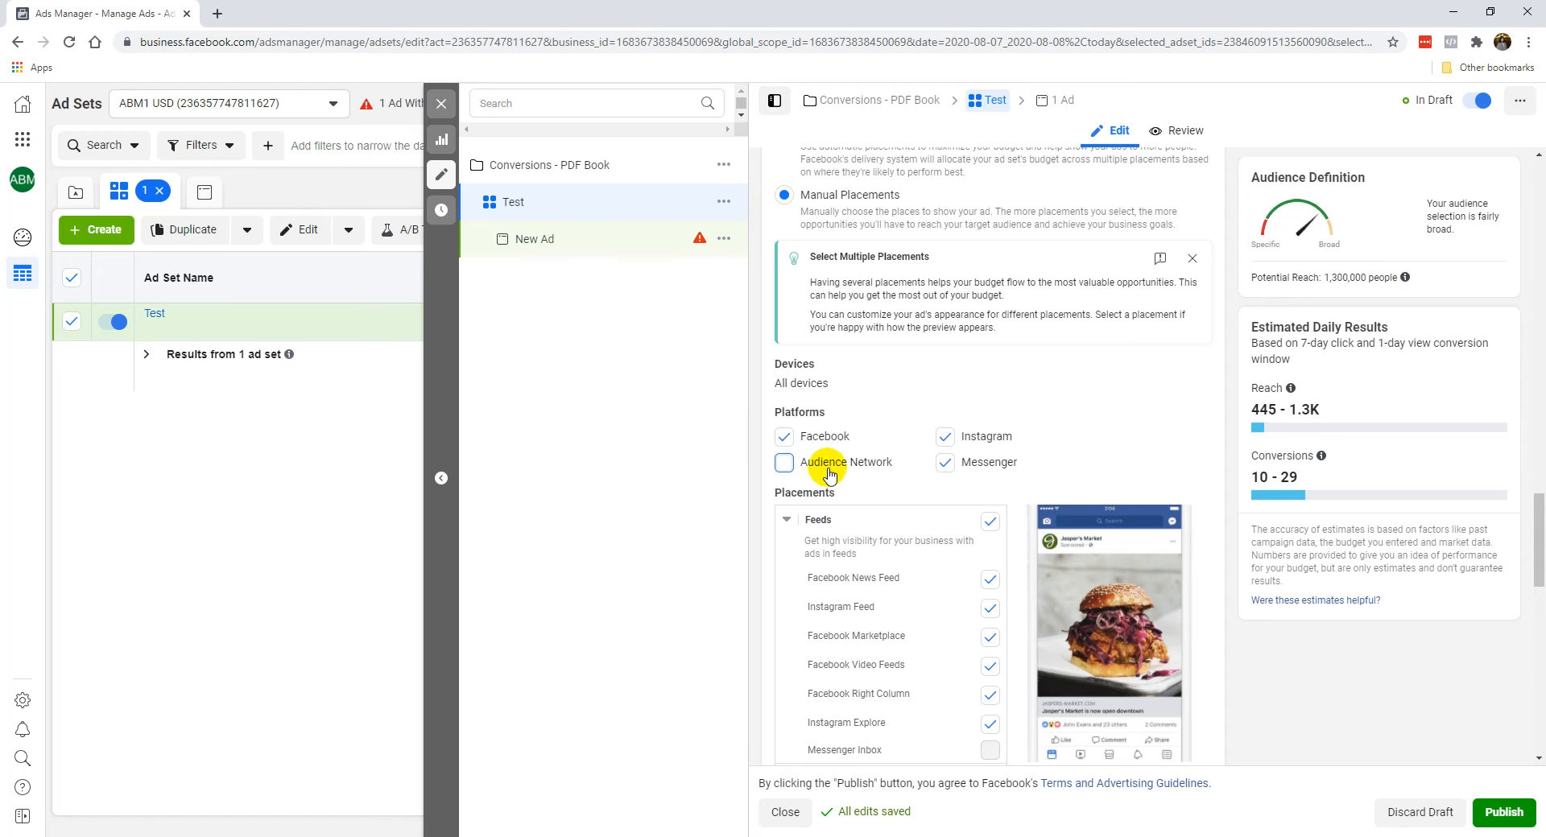
{"action": "scroll", "coordinate": [1123, 409], "scroll_direction": "down", "scroll_amount": 2}
{"action": "scroll", "coordinate": [1139, 510], "scroll_direction": "down", "scroll_amount": 10}
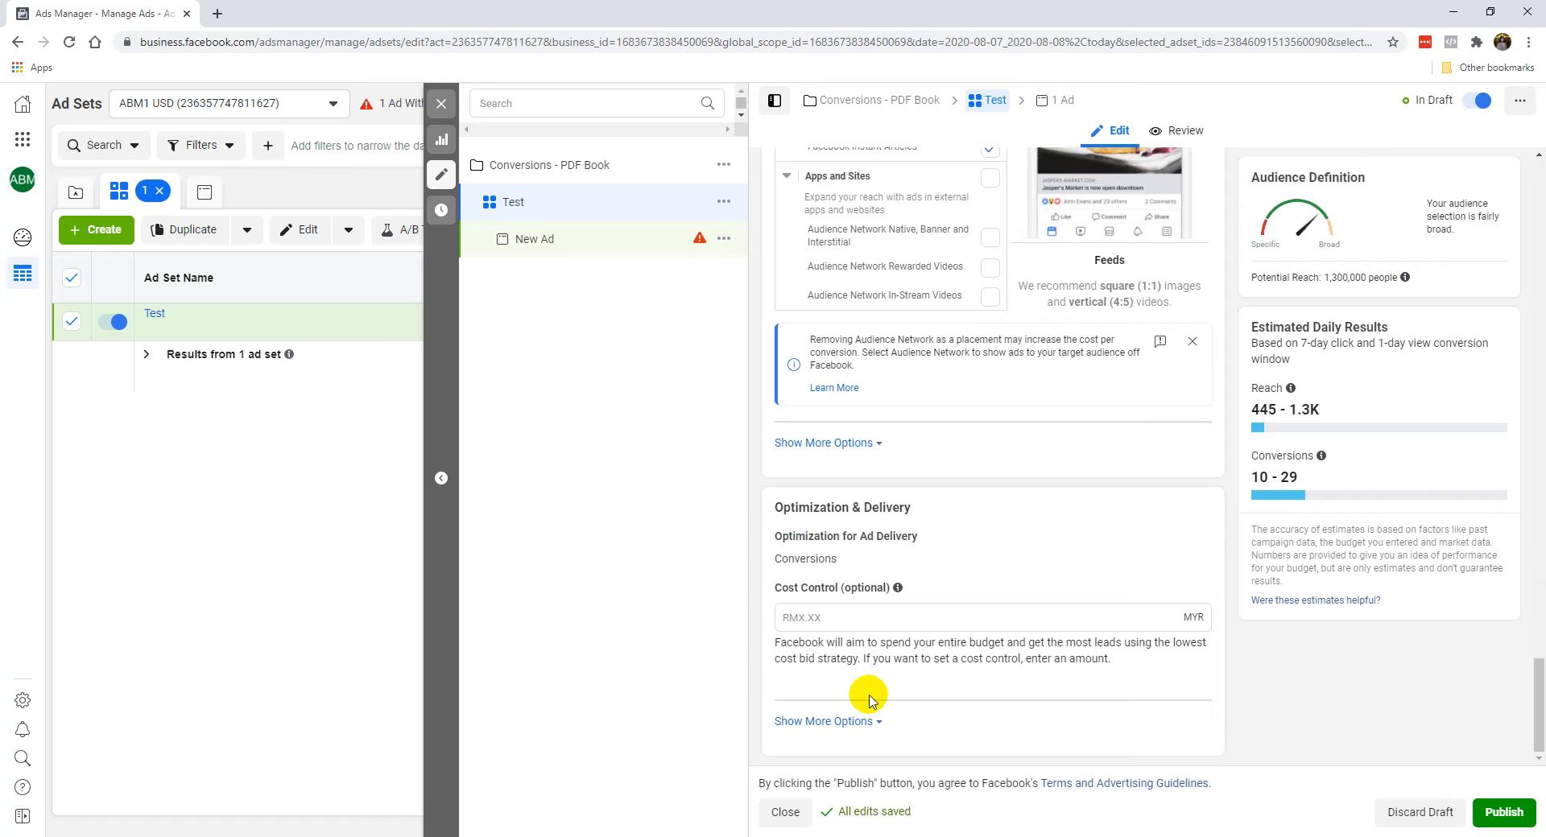
{"action": "left_click", "coordinate": [835, 723]}
{"action": "mouse_move", "coordinate": [851, 716]}
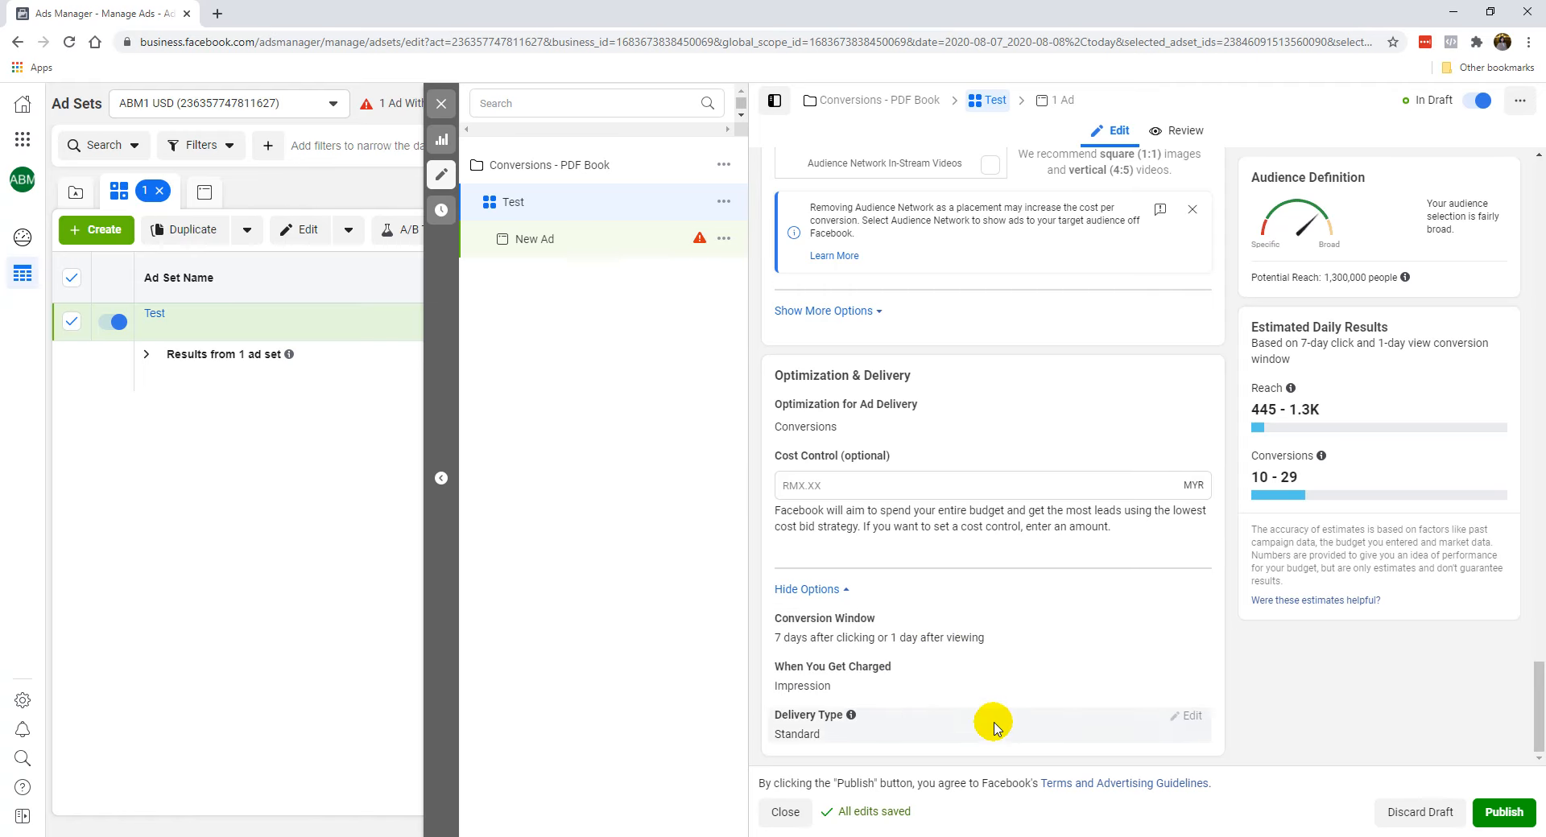
Rename the ad set as FB IG USA 30-55 MF Email Marketing.
{"action": "scroll", "coordinate": [1021, 553], "scroll_direction": "up", "scroll_amount": 10}
{"action": "scroll", "coordinate": [1172, 424], "scroll_direction": "up", "scroll_amount": 15}
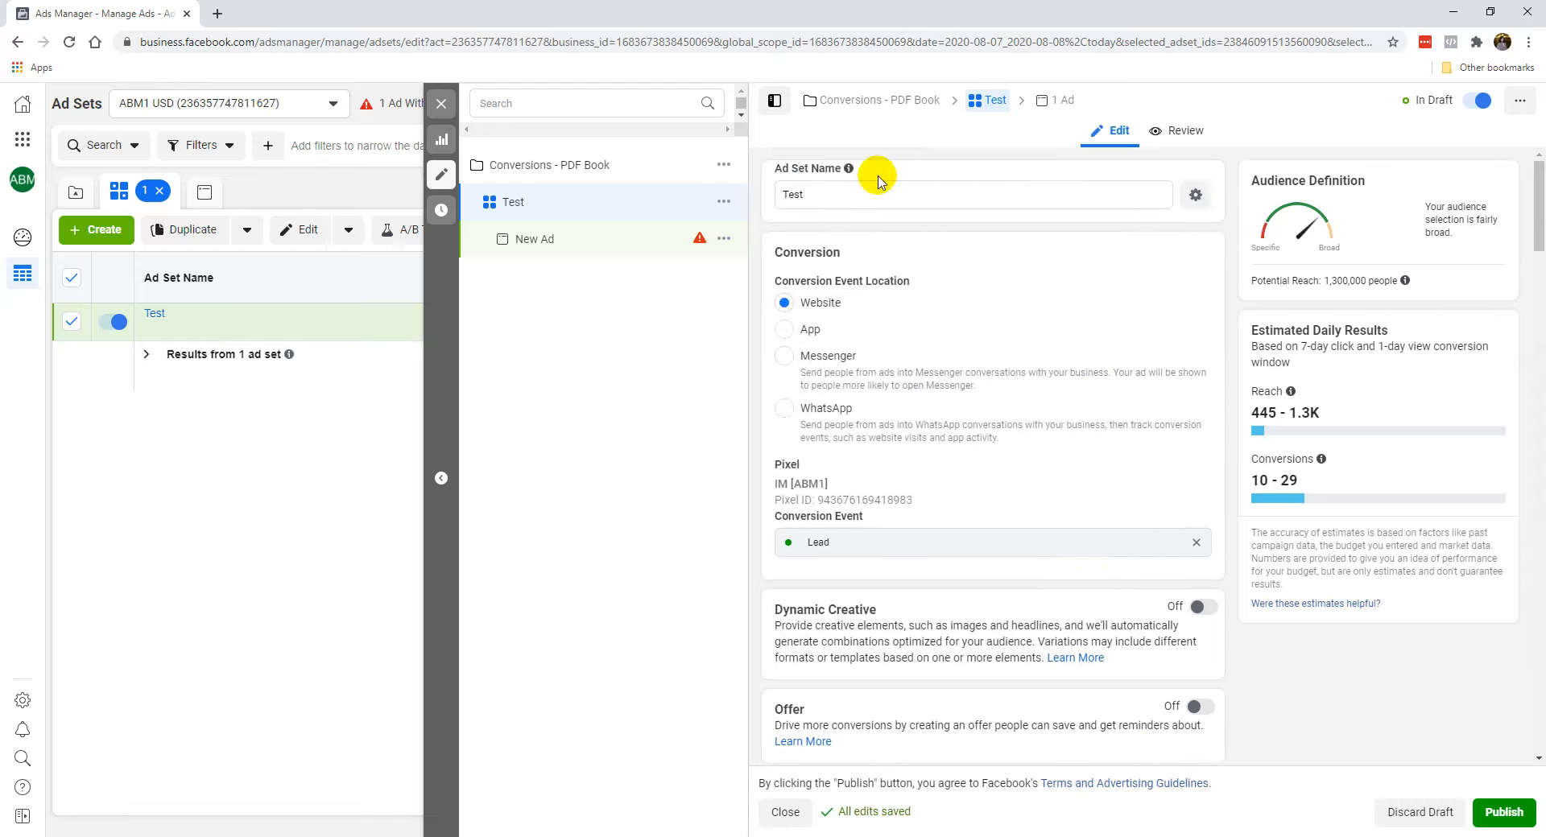
{"action": "double_click", "coordinate": [833, 193]}
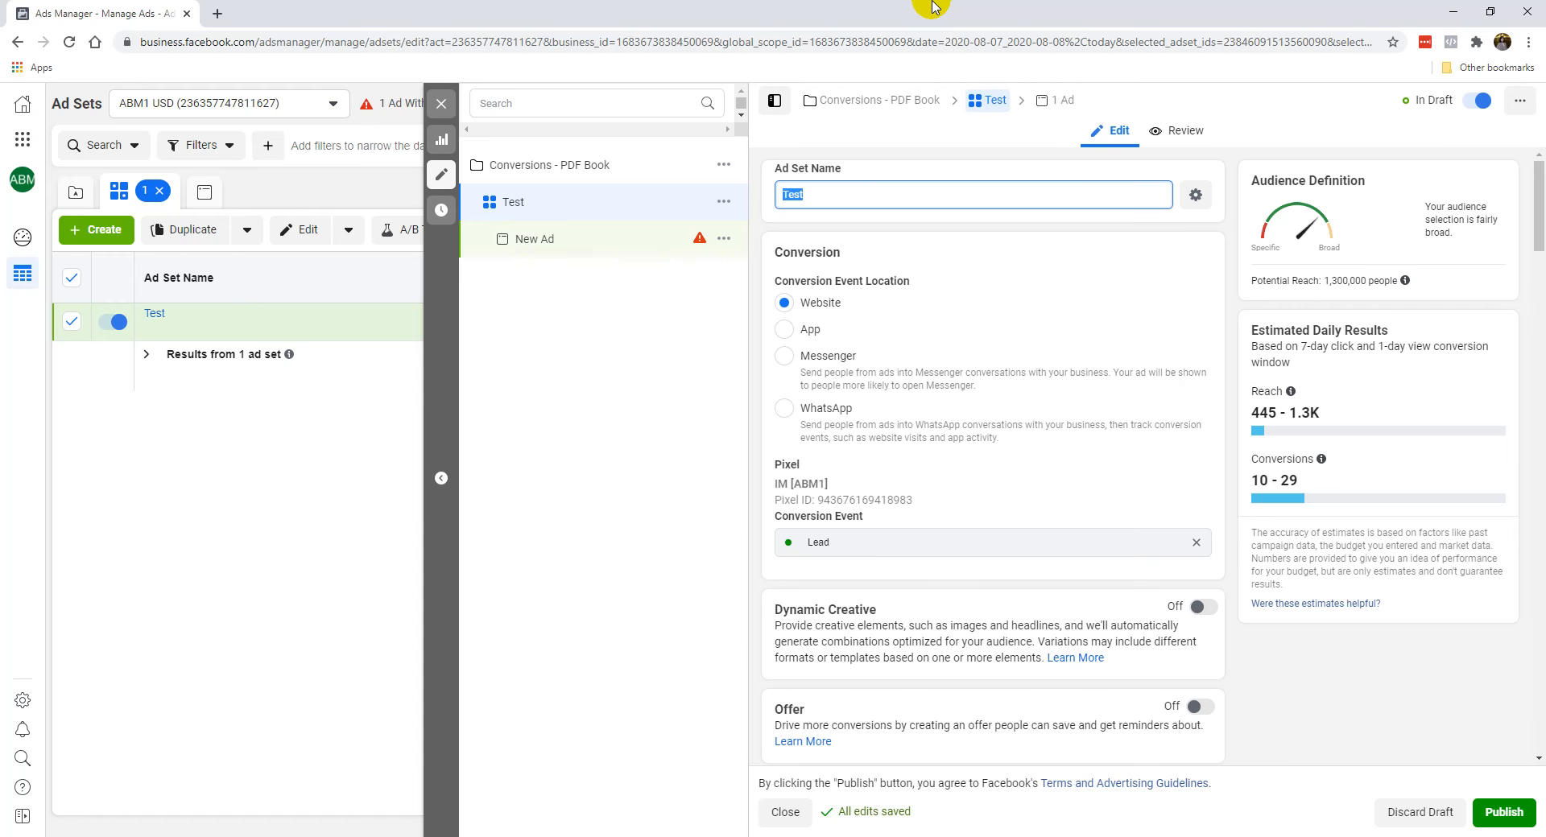
{"action": "type", "text": "FB"}
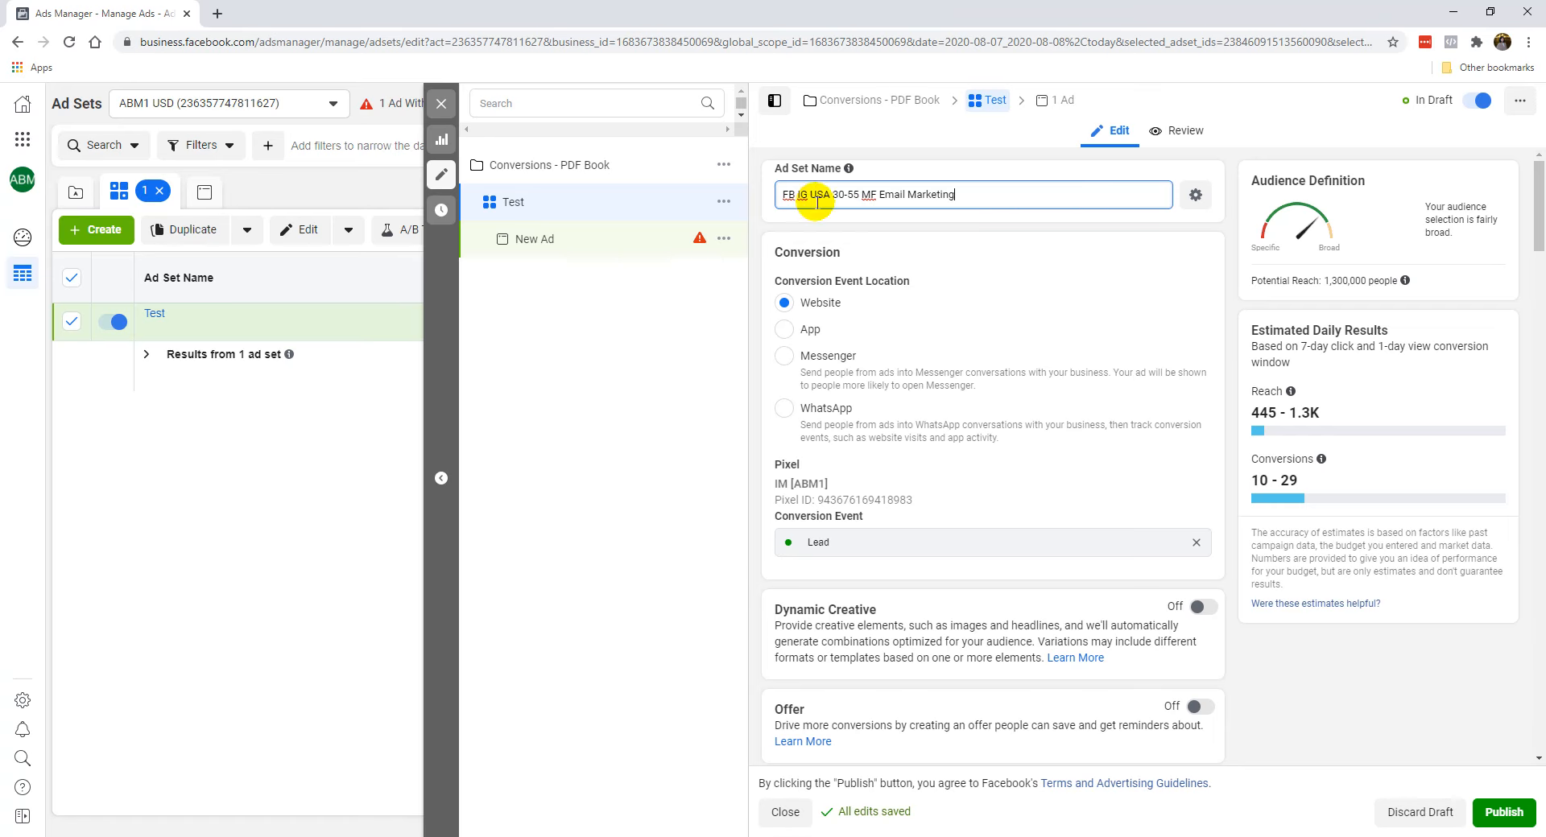
{"action": "left_click", "coordinate": [878, 196]}
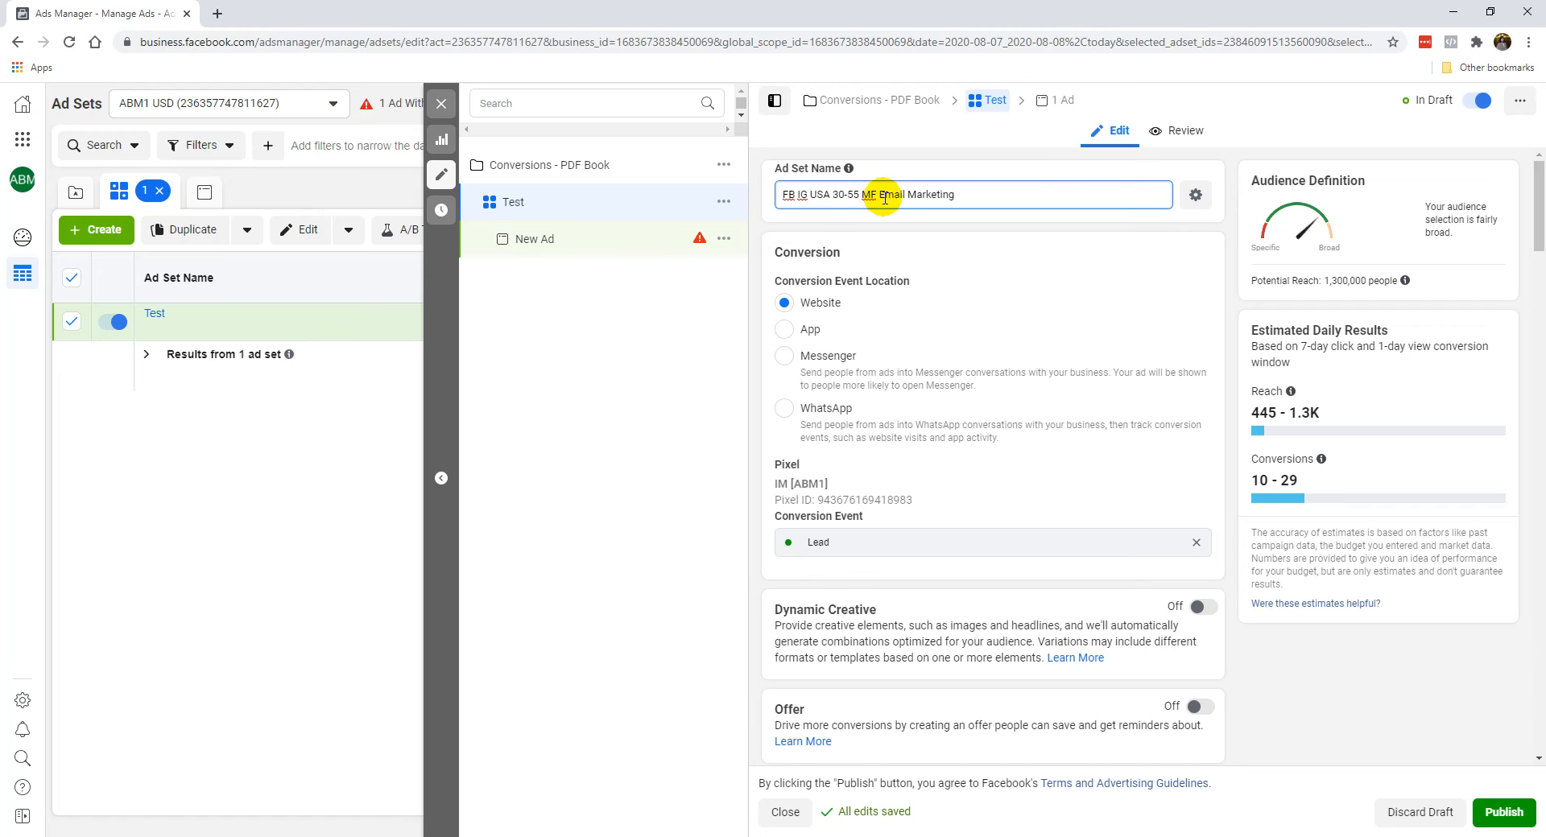
{"action": "left_click", "coordinate": [962, 243]}
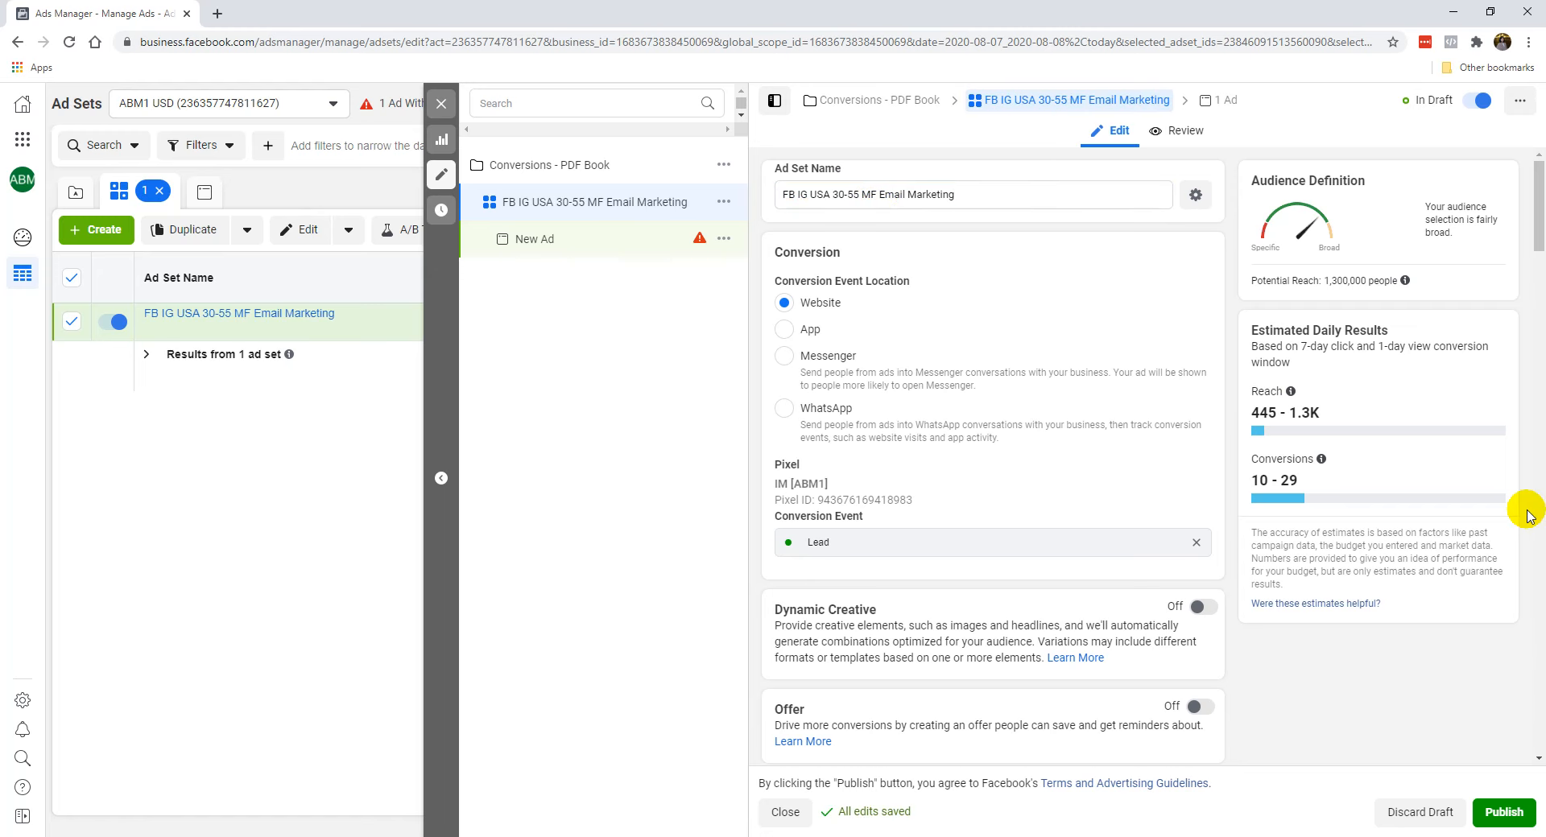
Publish the ad set and dismiss the publishing notification.
{"action": "left_click", "coordinate": [1504, 813]}
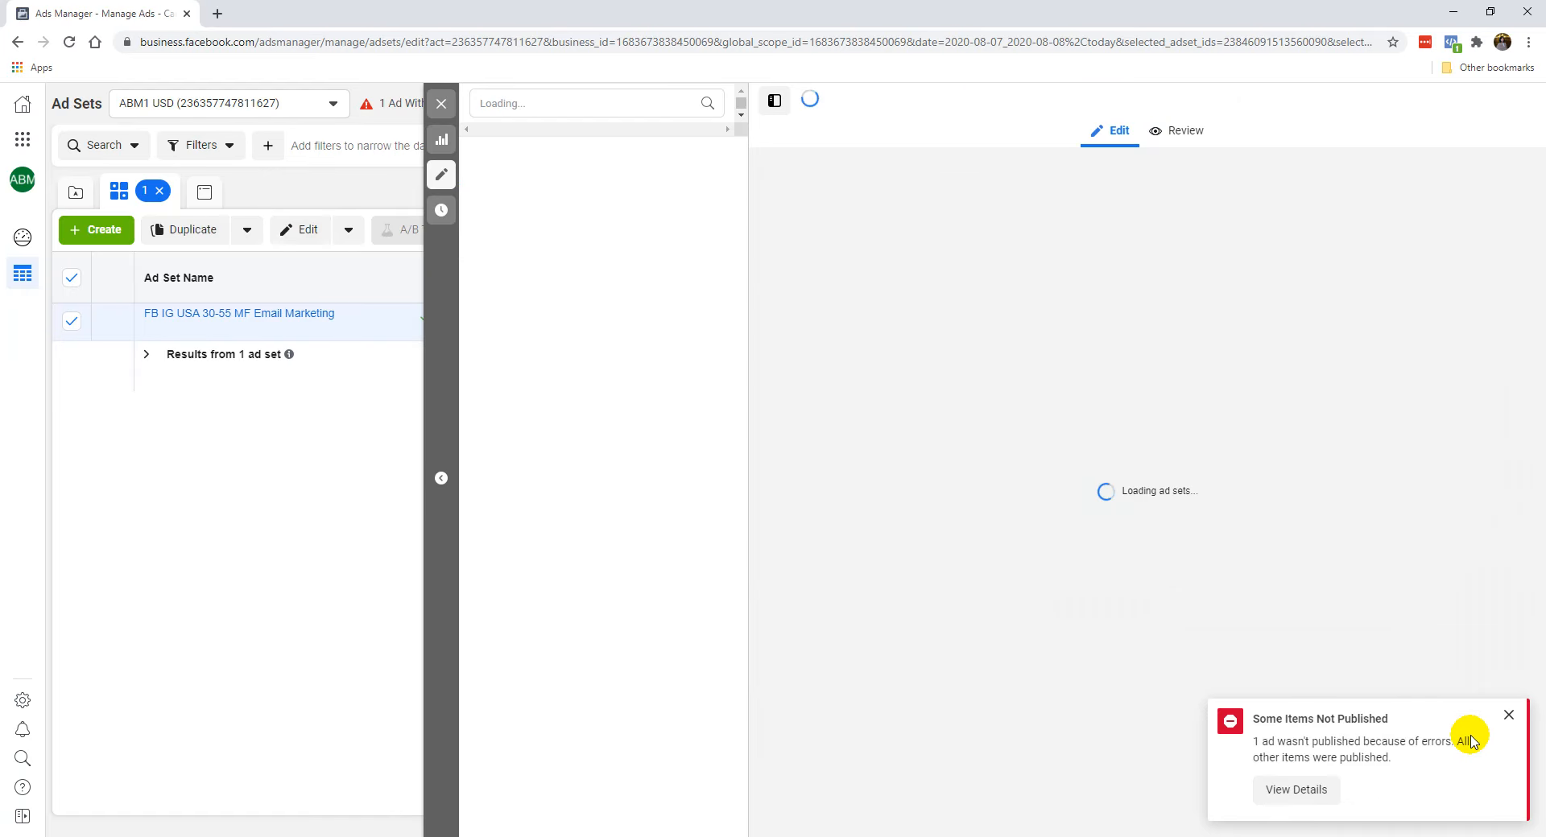
{"action": "left_click", "coordinate": [1507, 716]}
Look through the published ad set's settings, including its budget and schedule, and check the New Ad entry.
{"action": "scroll", "coordinate": [1304, 680], "scroll_direction": "down", "scroll_amount": 10}
{"action": "scroll", "coordinate": [1302, 681], "scroll_direction": "down", "scroll_amount": 15}
{"action": "scroll", "coordinate": [1302, 680], "scroll_direction": "up", "scroll_amount": 20}
{"action": "scroll", "coordinate": [1173, 542], "scroll_direction": "up", "scroll_amount": 10}
{"action": "scroll", "coordinate": [1128, 517], "scroll_direction": "down", "scroll_amount": 8}
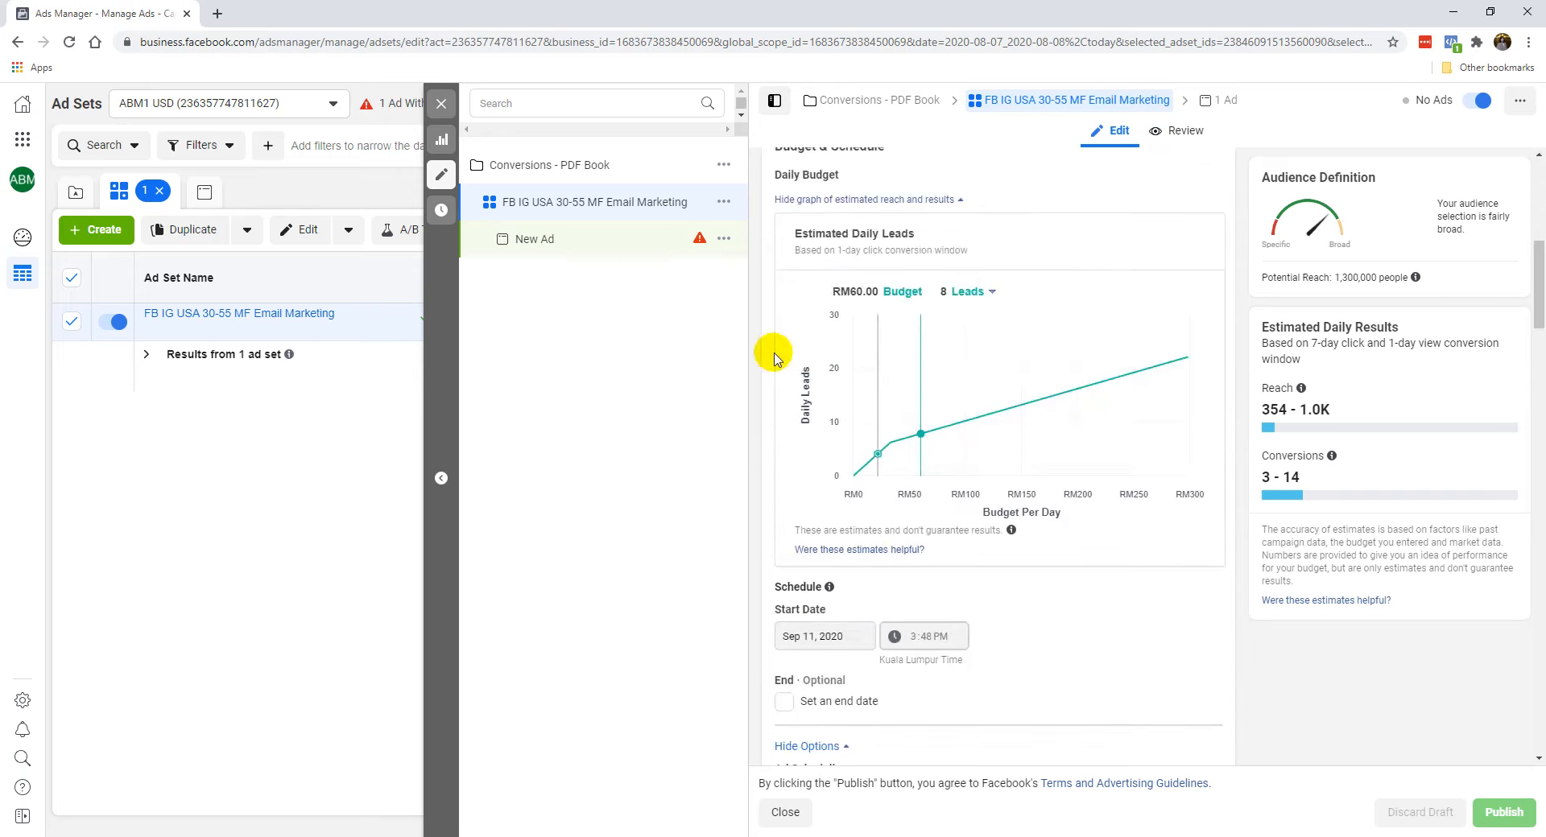
{"action": "left_click", "coordinate": [707, 240]}
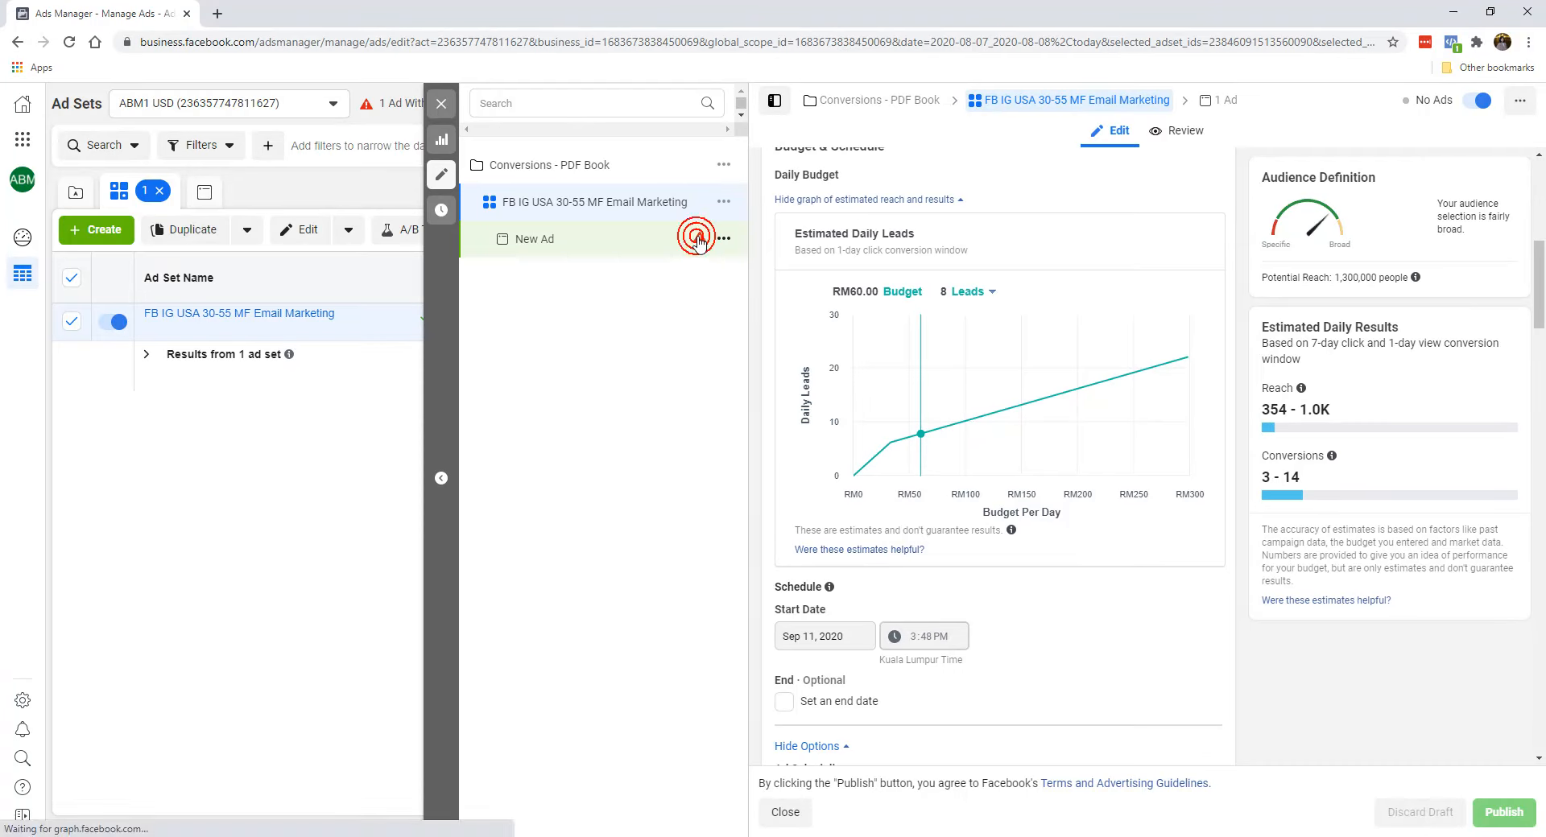
{"action": "left_click", "coordinate": [604, 202]}
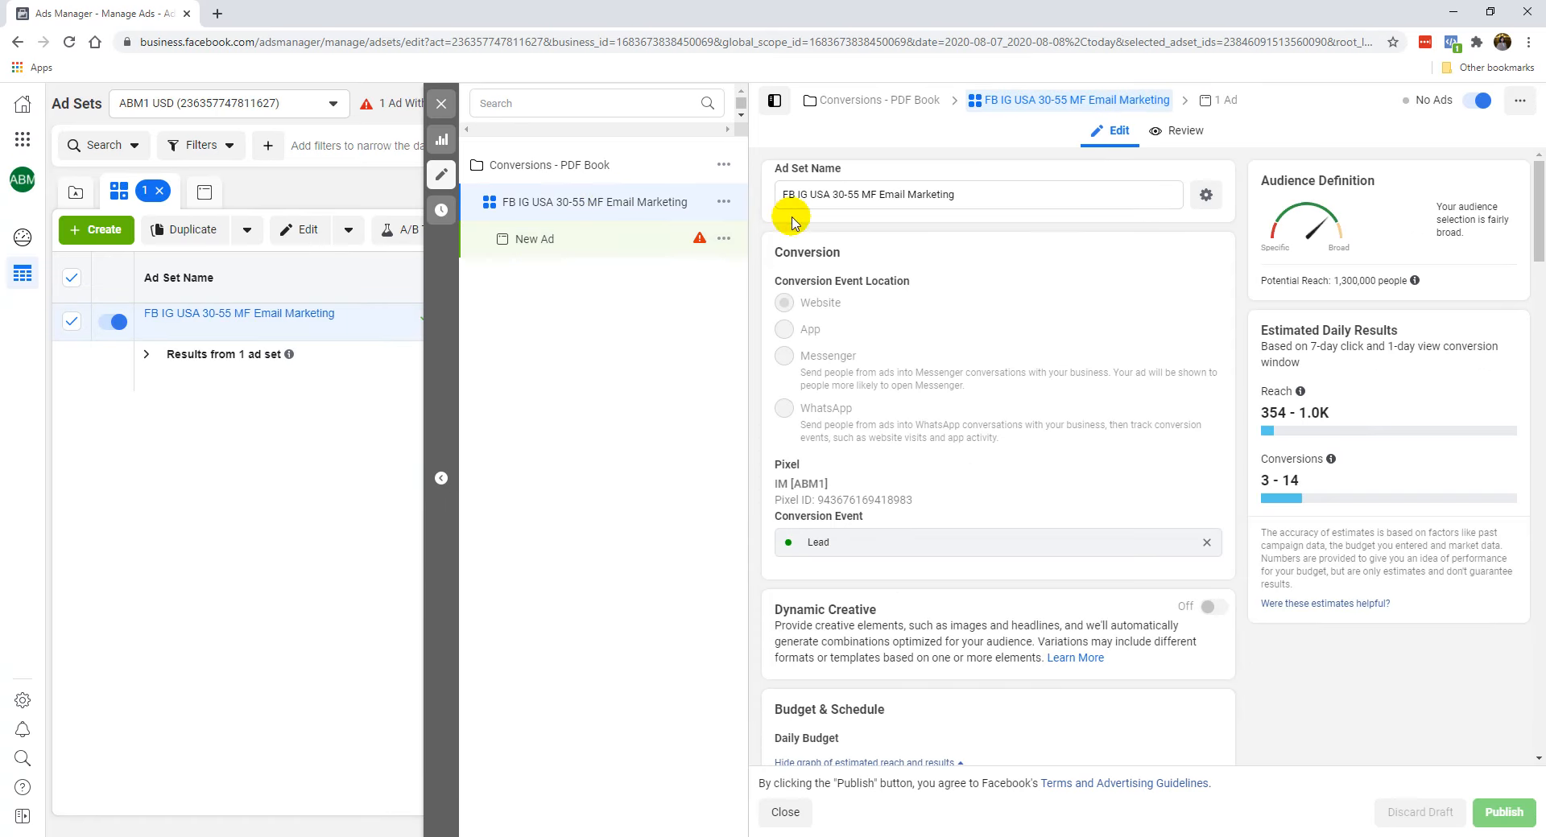
Check the settings of the Conversions - PDF Book campaign and return to the list of ad sets.
{"action": "left_click", "coordinate": [436, 105]}
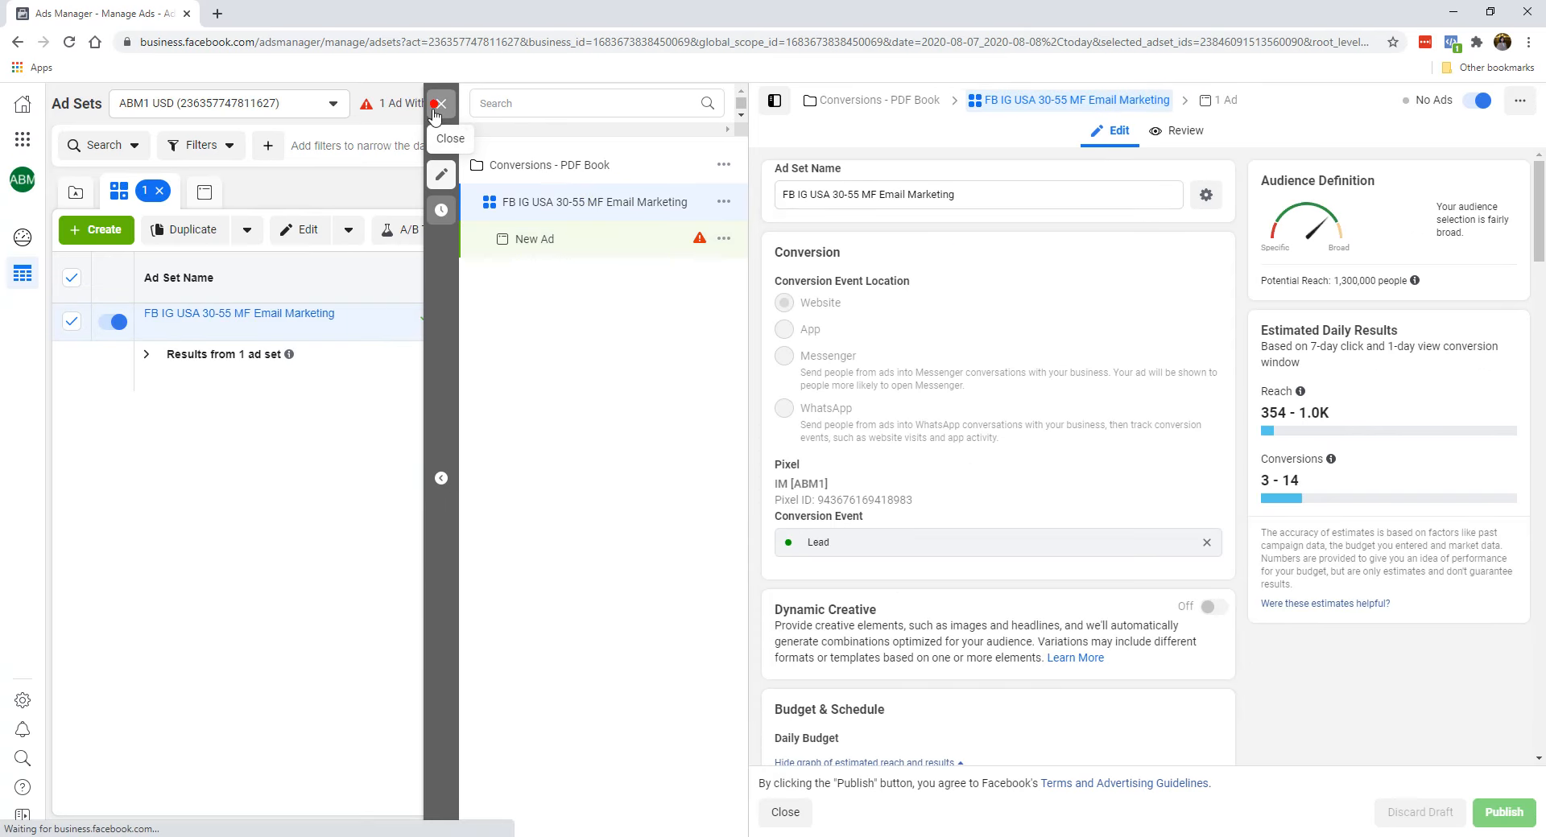
{"action": "left_click", "coordinate": [449, 193]}
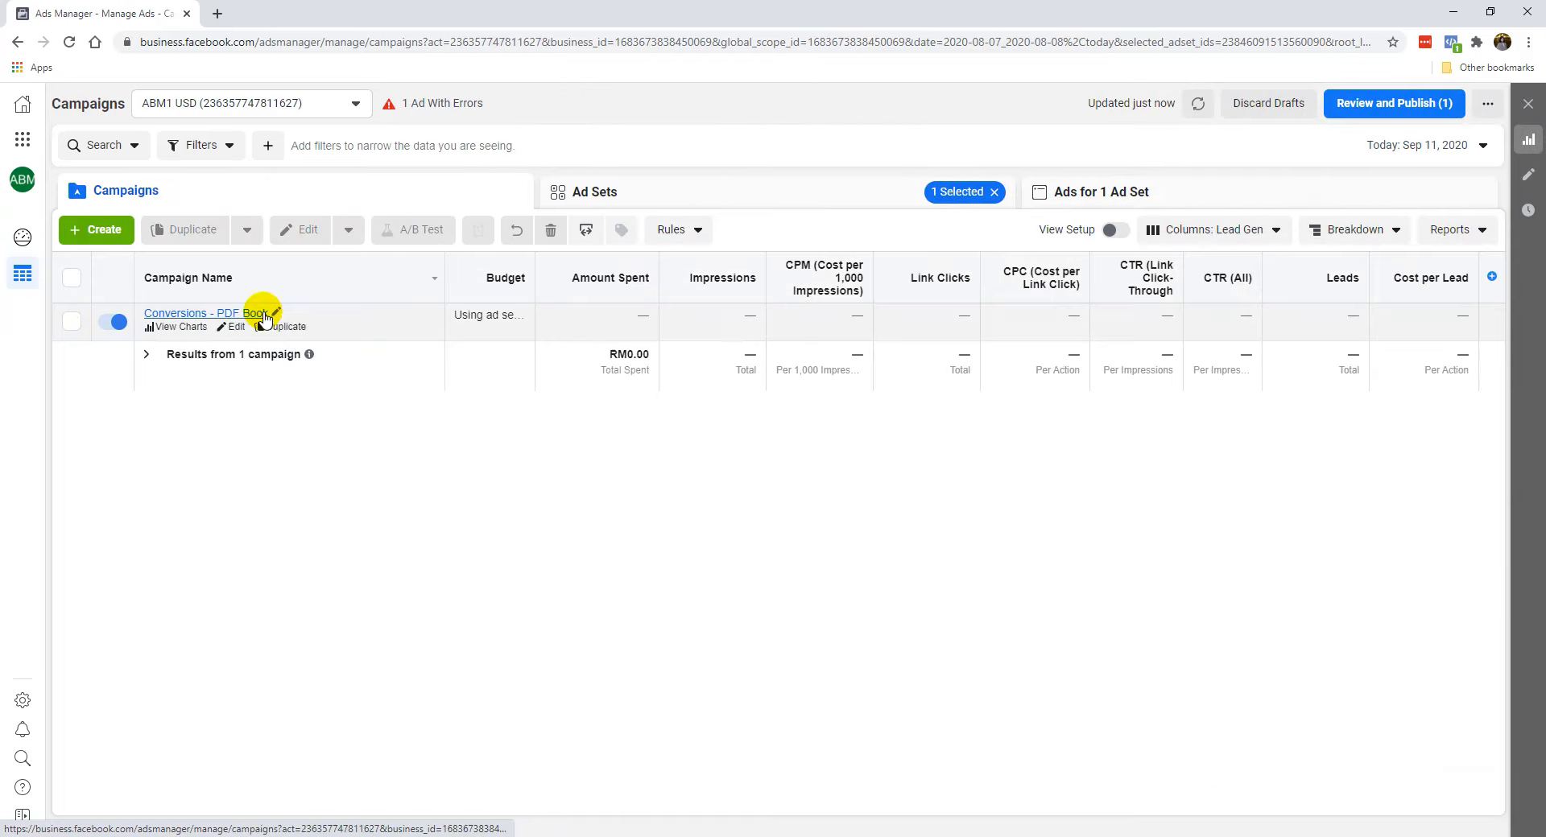
{"action": "left_click", "coordinate": [233, 327]}
{"action": "scroll", "coordinate": [863, 496], "scroll_direction": "down", "scroll_amount": 2}
{"action": "left_click", "coordinate": [441, 103]}
{"action": "left_click", "coordinate": [629, 181]}
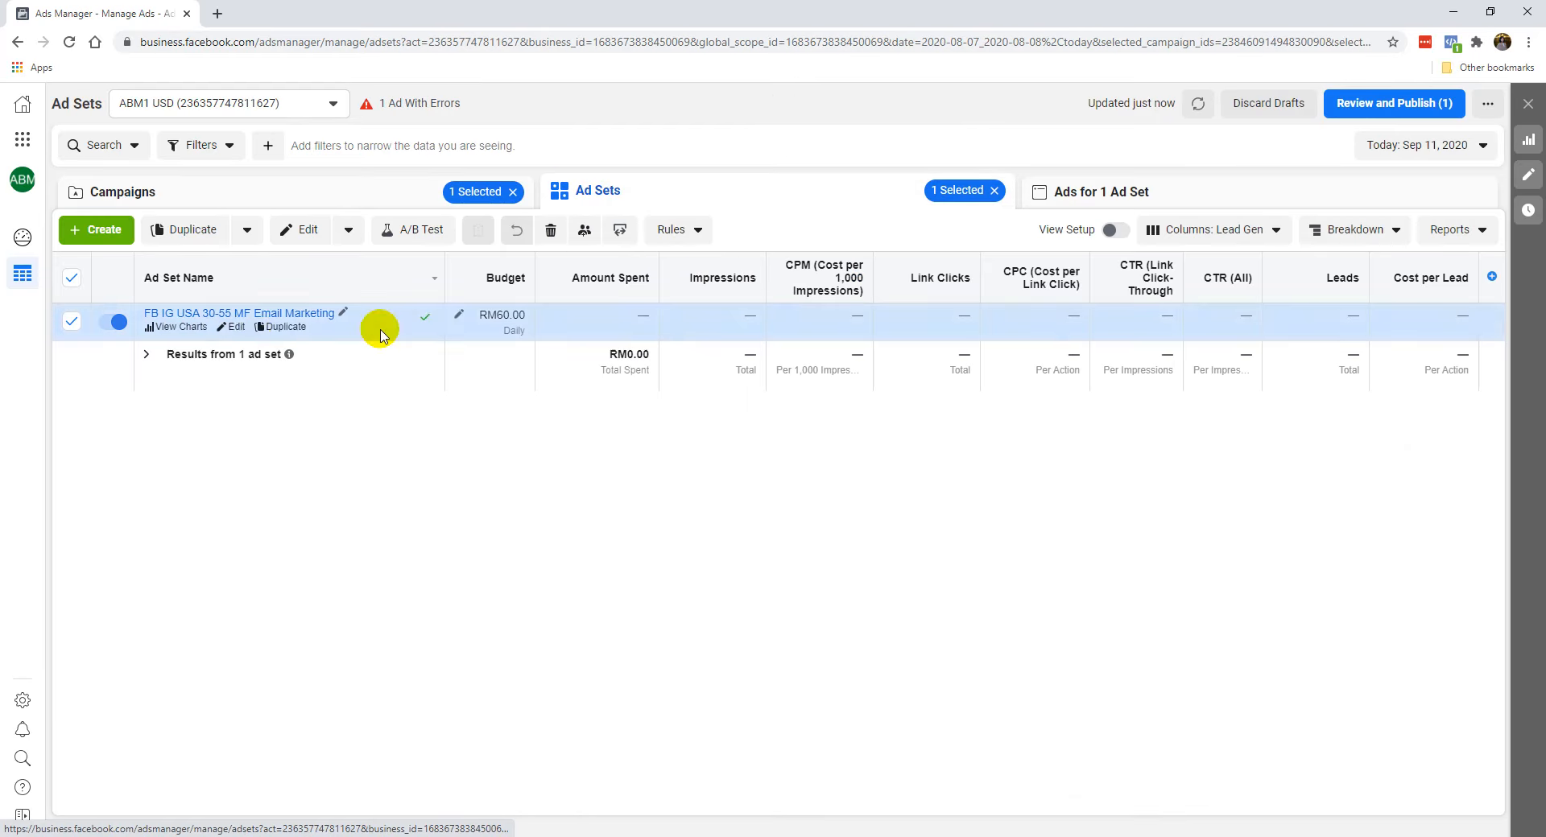
Open the Email Marketing ad set for editing and examine its schedule, placements and additional placement and delivery options.
{"action": "left_click", "coordinate": [255, 327]}
{"action": "scroll", "coordinate": [891, 311], "scroll_direction": "down", "scroll_amount": 6}
{"action": "scroll", "coordinate": [902, 386], "scroll_direction": "down", "scroll_amount": 4}
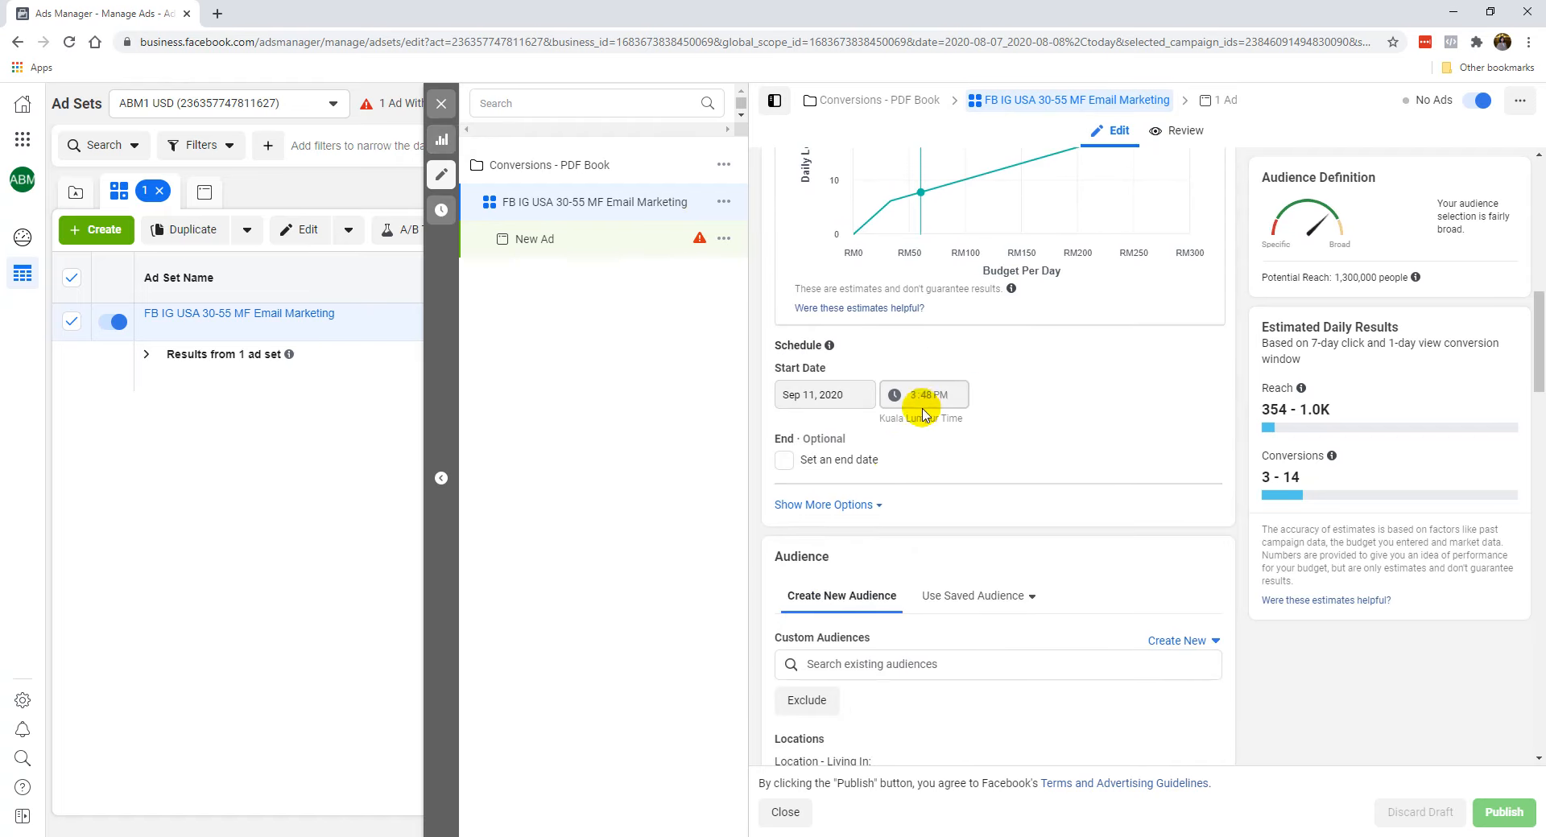
{"action": "scroll", "coordinate": [901, 515], "scroll_direction": "down", "scroll_amount": 5}
{"action": "scroll", "coordinate": [903, 528], "scroll_direction": "down", "scroll_amount": 12}
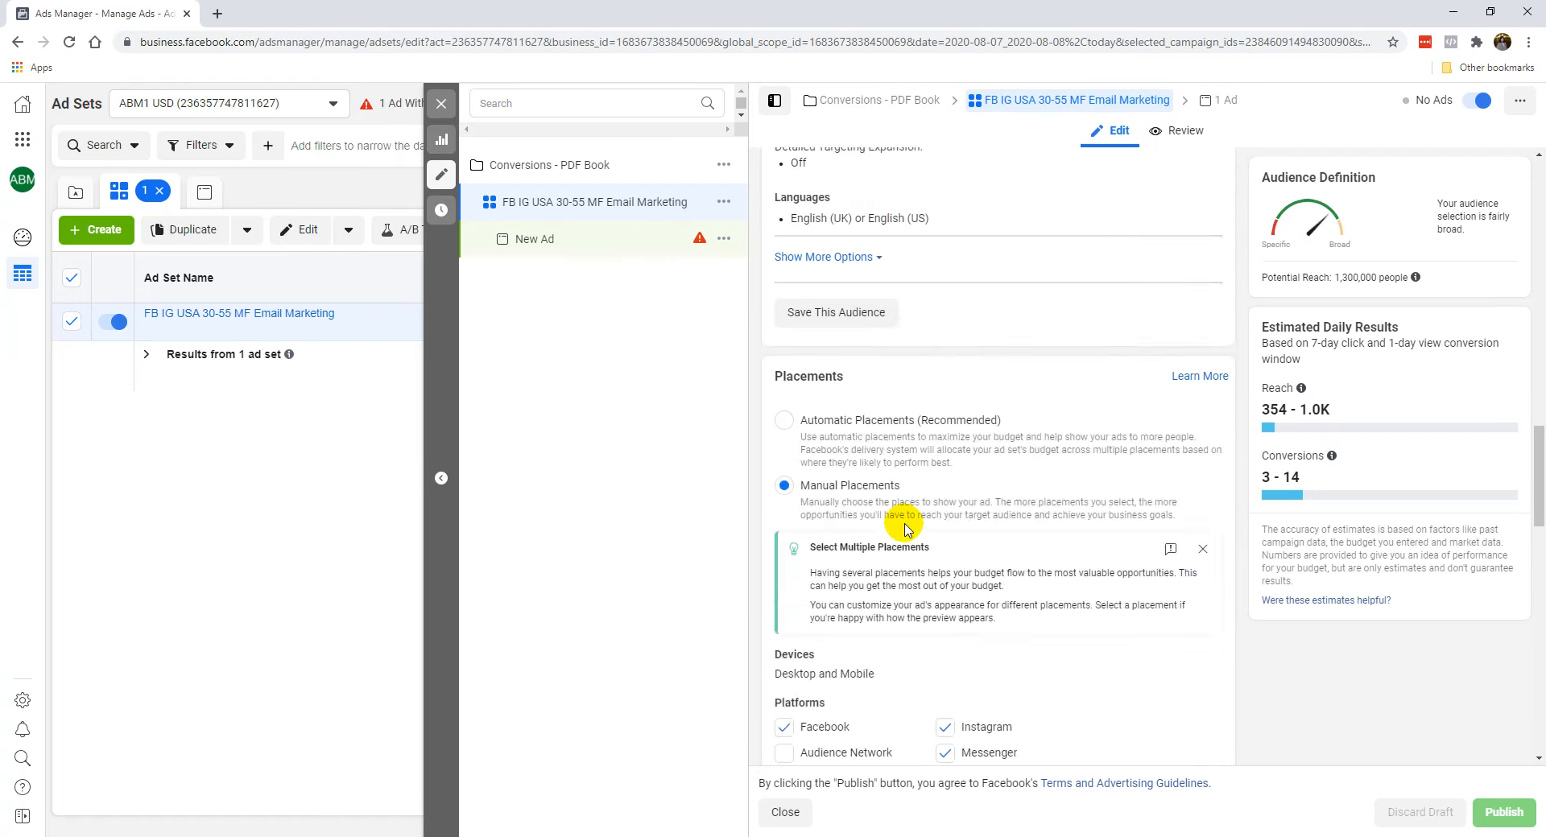
{"action": "scroll", "coordinate": [905, 523], "scroll_direction": "down", "scroll_amount": 7}
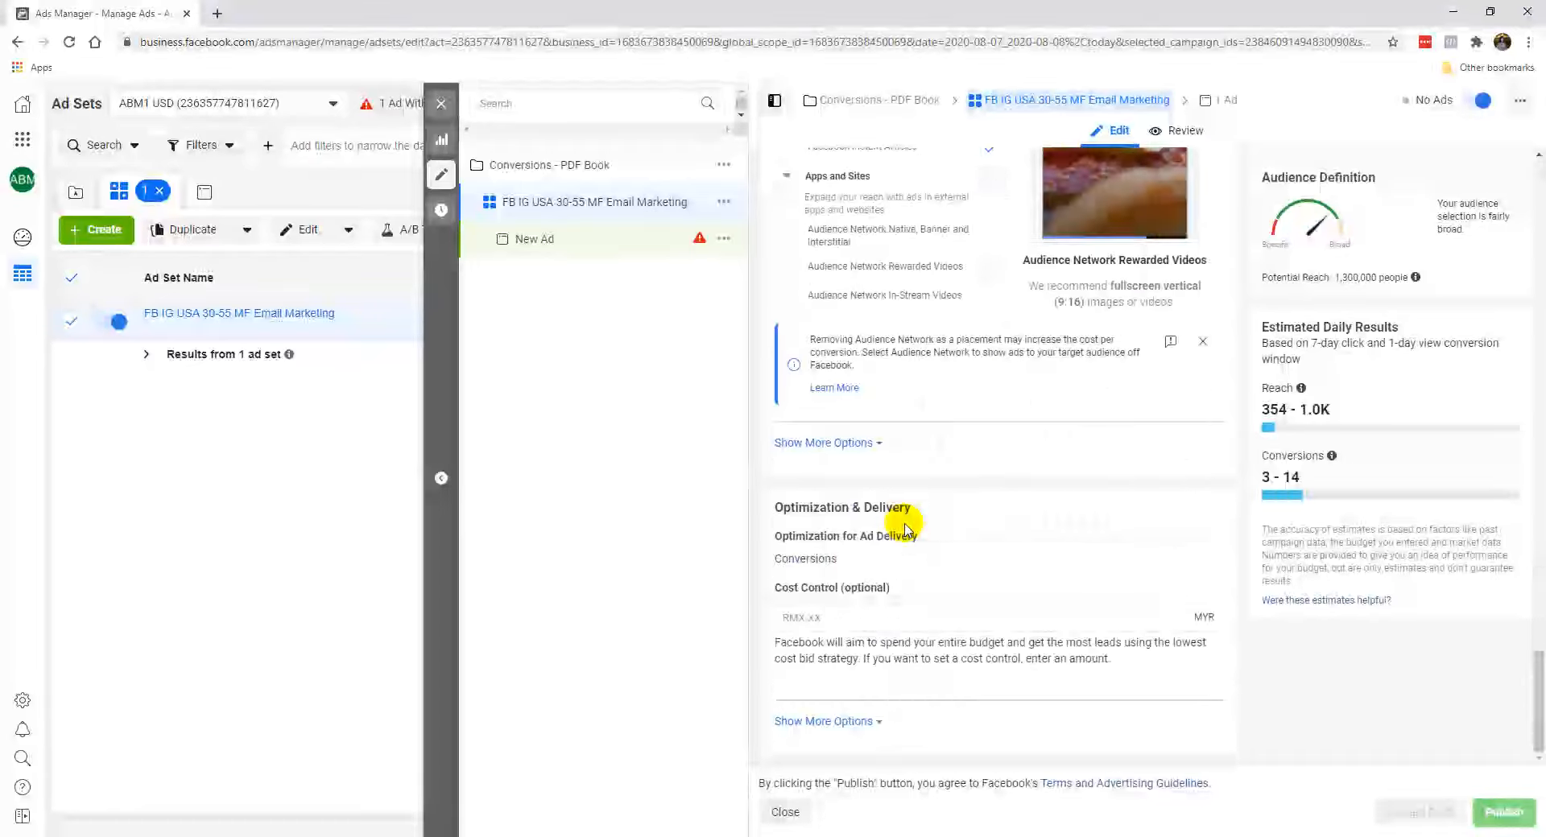
{"action": "left_click", "coordinate": [850, 442]}
{"action": "scroll", "coordinate": [958, 477], "scroll_direction": "down", "scroll_amount": 3}
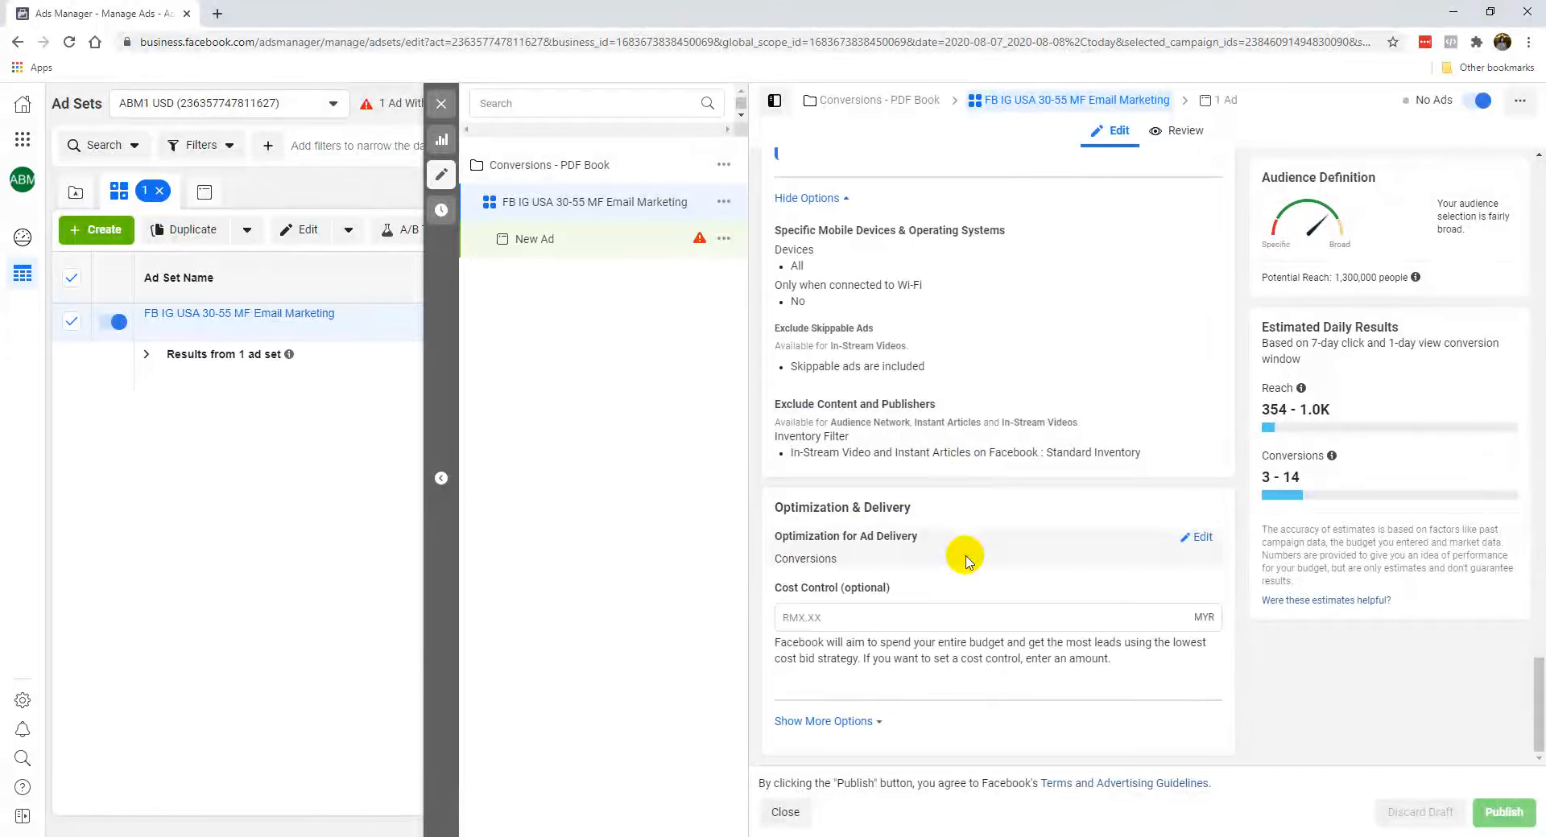
{"action": "left_click", "coordinate": [861, 721]}
{"action": "scroll", "coordinate": [940, 692], "scroll_direction": "down", "scroll_amount": 2}
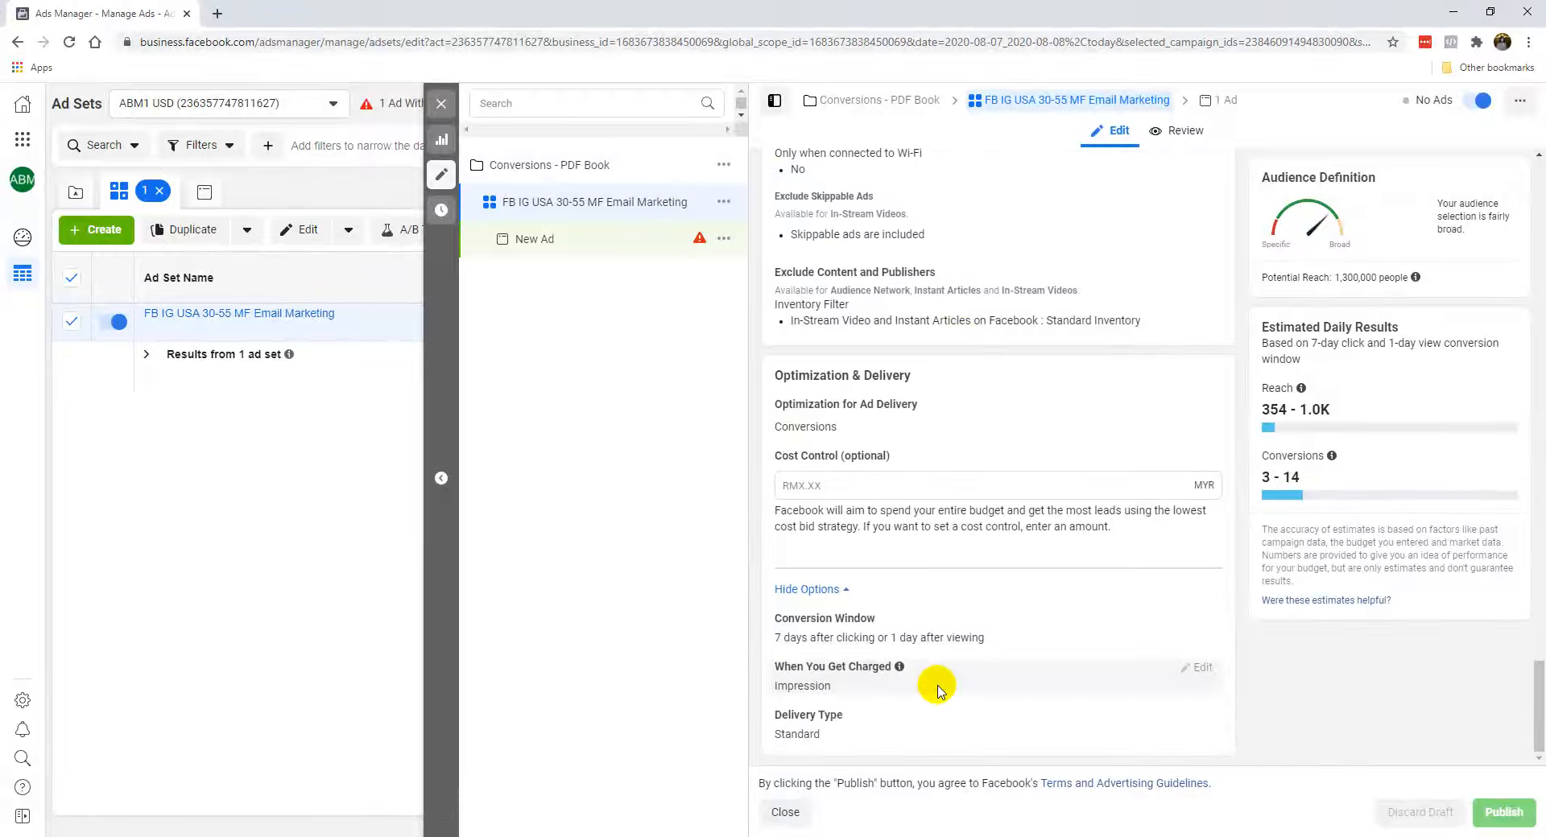
Hide and restore the campaign structure tree beside the ad set settings, and close the ad set editor.
{"action": "scroll", "coordinate": [942, 691], "scroll_direction": "up", "scroll_amount": 10}
{"action": "scroll", "coordinate": [959, 694], "scroll_direction": "up", "scroll_amount": 15}
{"action": "scroll", "coordinate": [954, 688], "scroll_direction": "up", "scroll_amount": 5}
{"action": "left_click", "coordinate": [772, 102]}
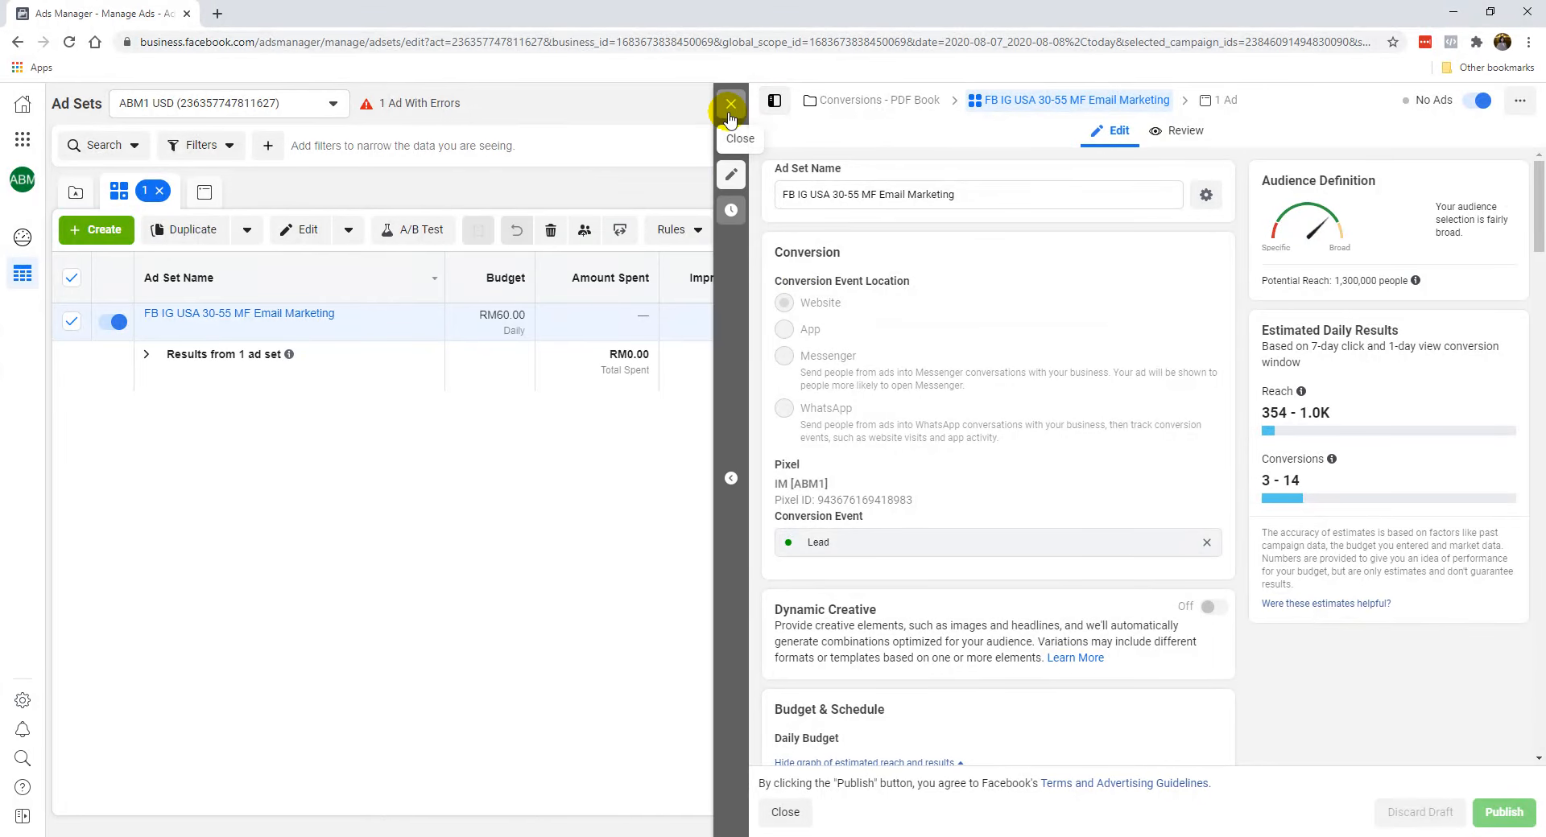
{"action": "left_click", "coordinate": [773, 100]}
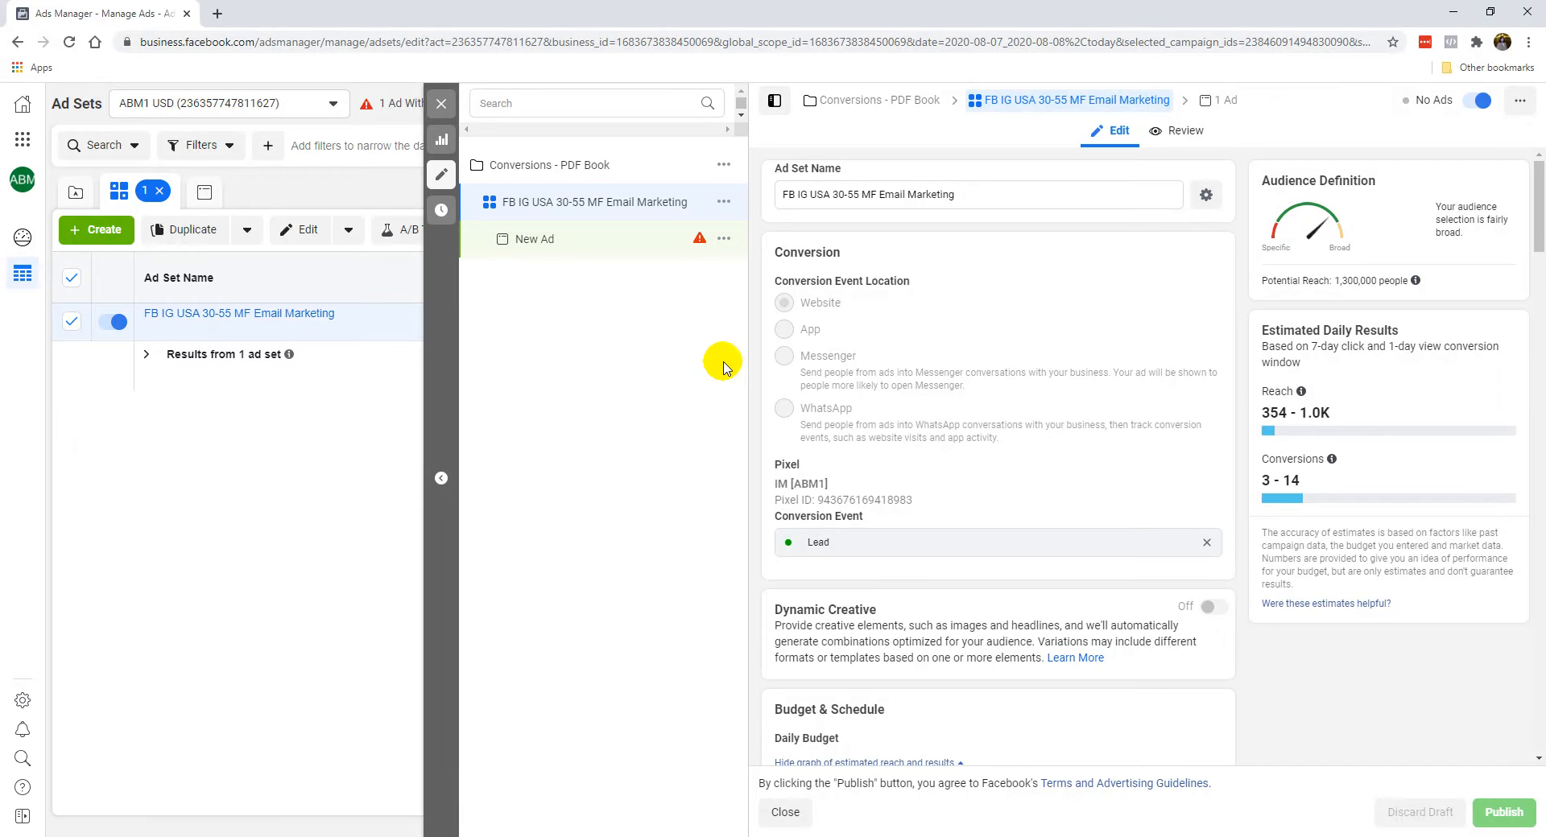
{"action": "mouse_move", "coordinate": [707, 242]}
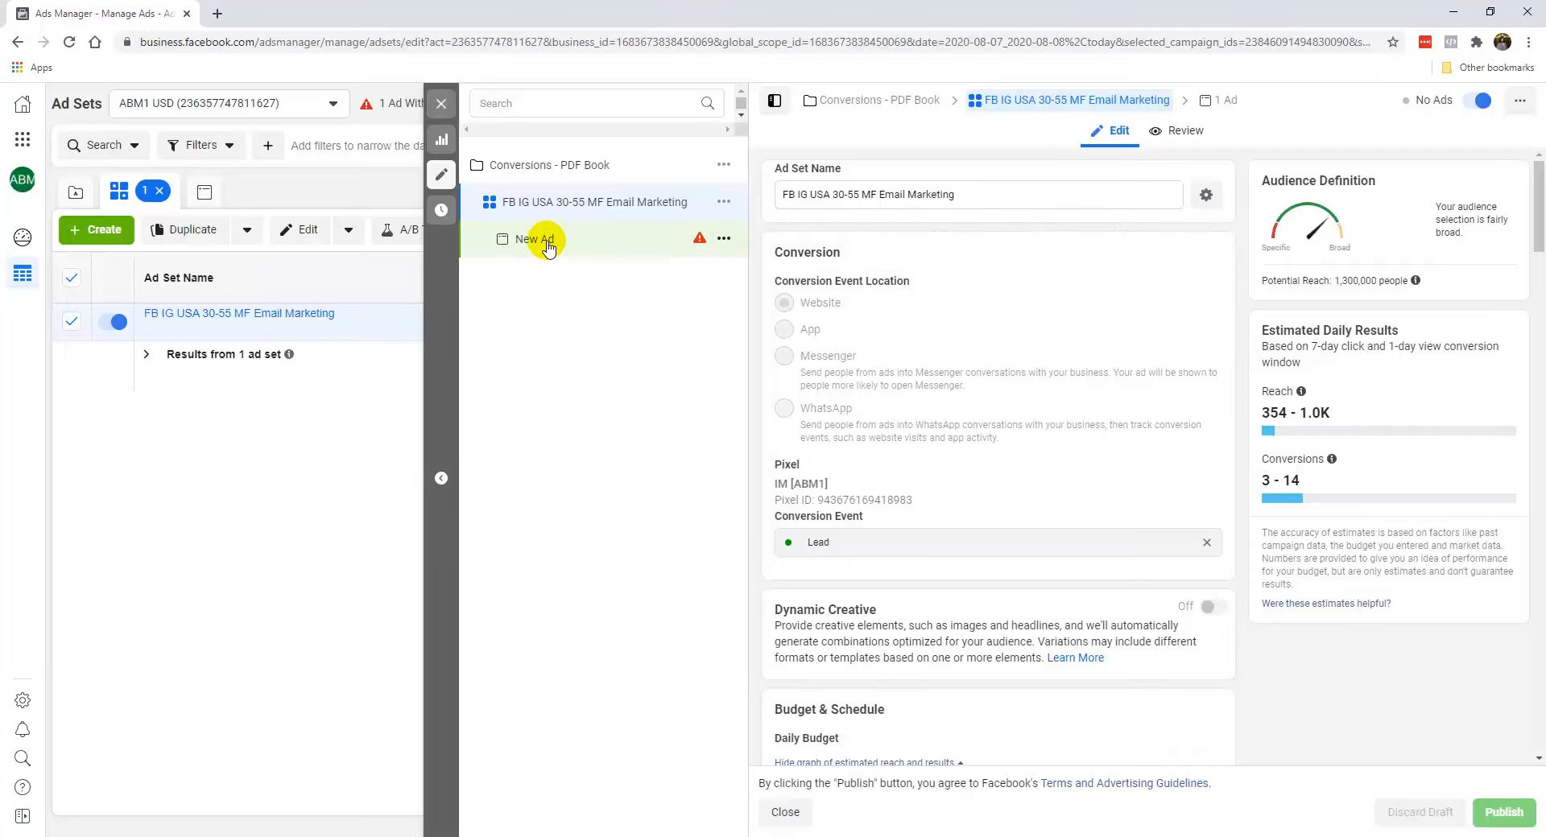
{"action": "left_click", "coordinate": [441, 103]}
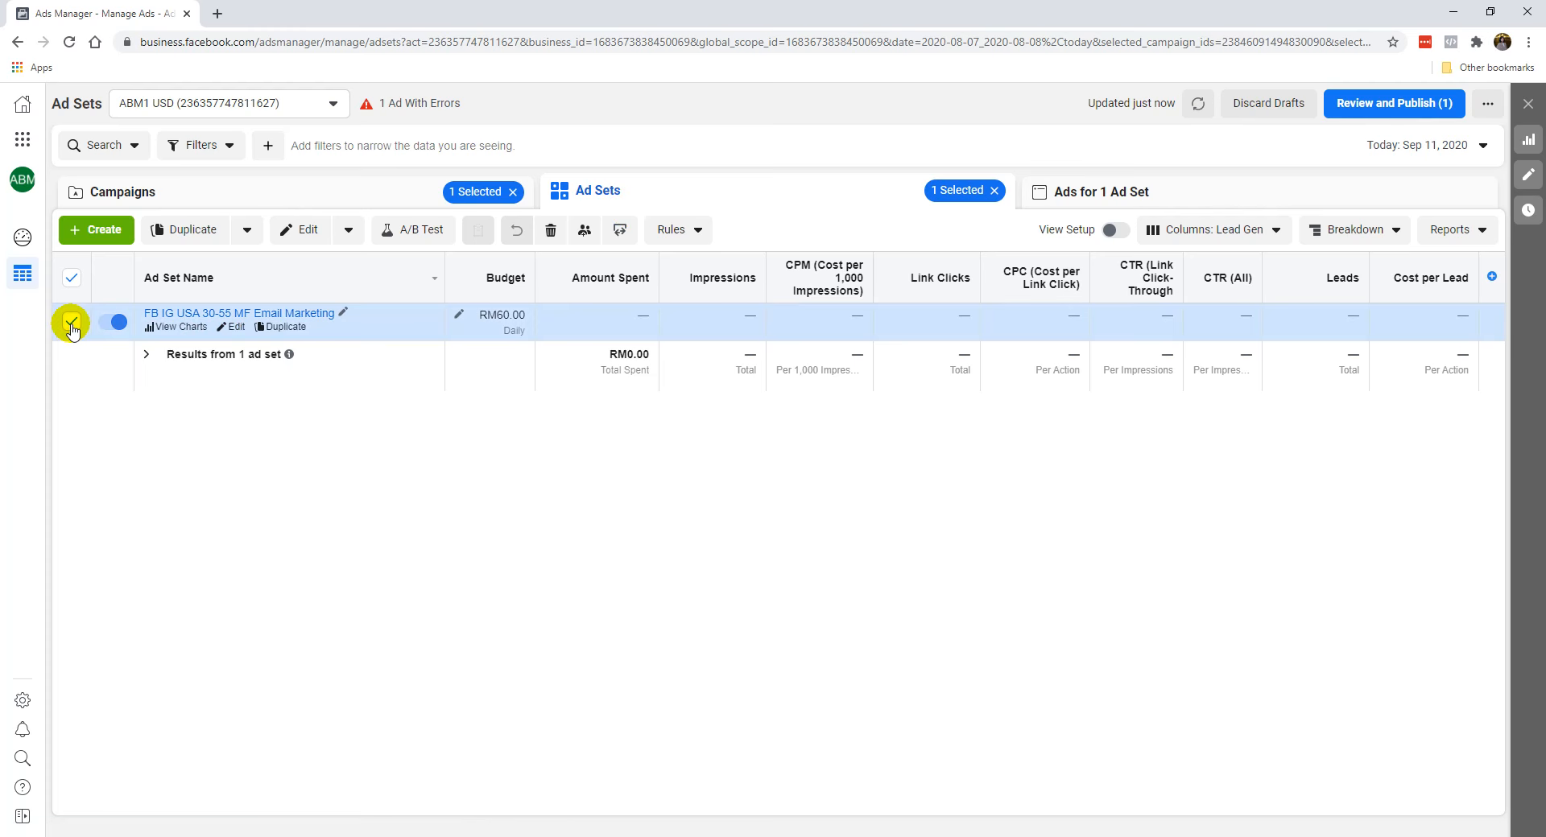
Open the New Ad under the Email Marketing ad set for editing and rename it Post 1.
{"action": "left_click", "coordinate": [1110, 202]}
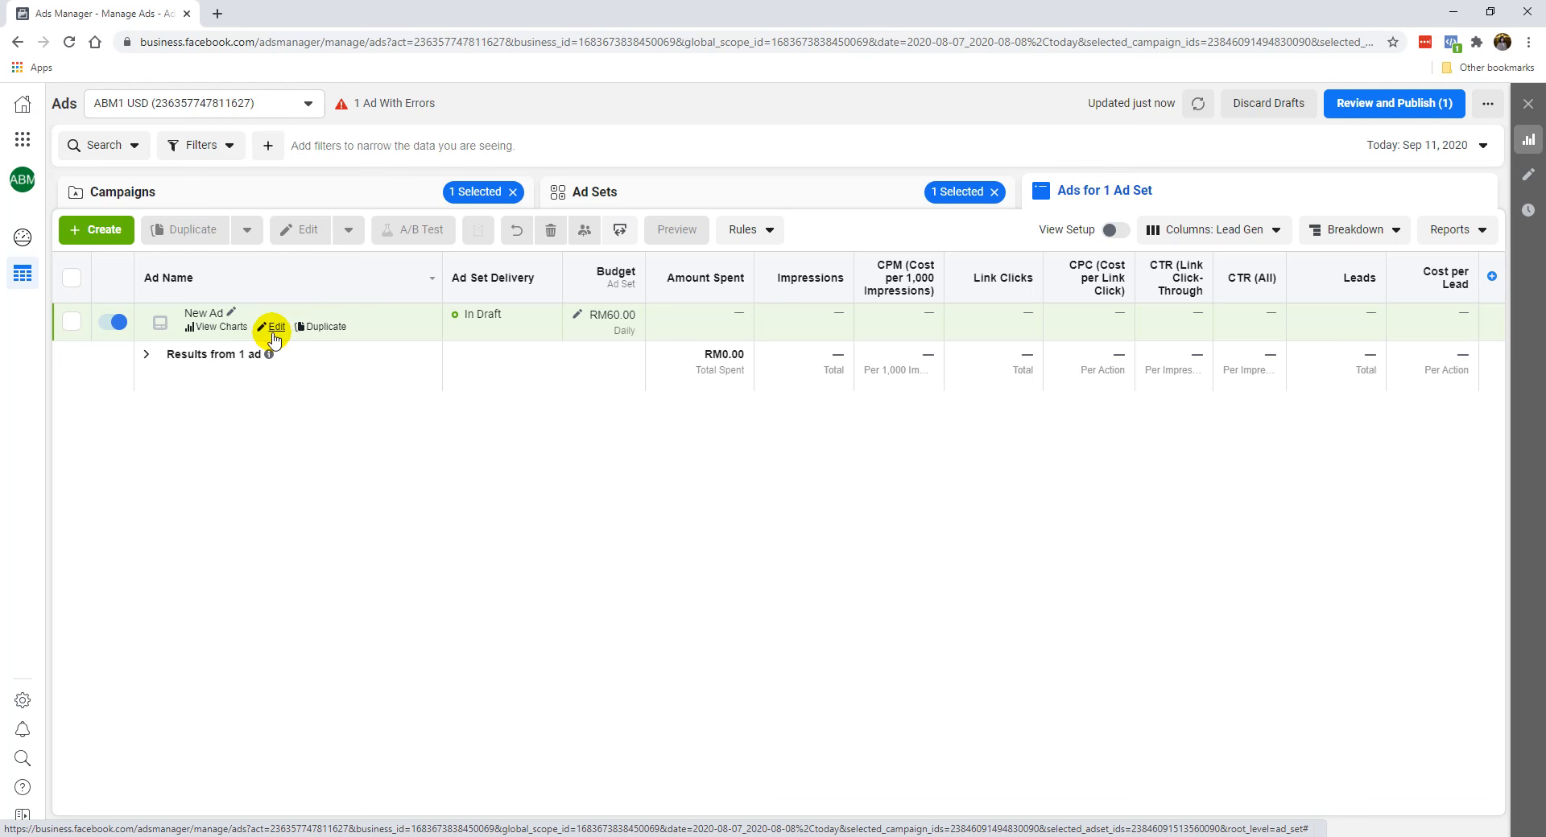
{"action": "left_click", "coordinate": [274, 327]}
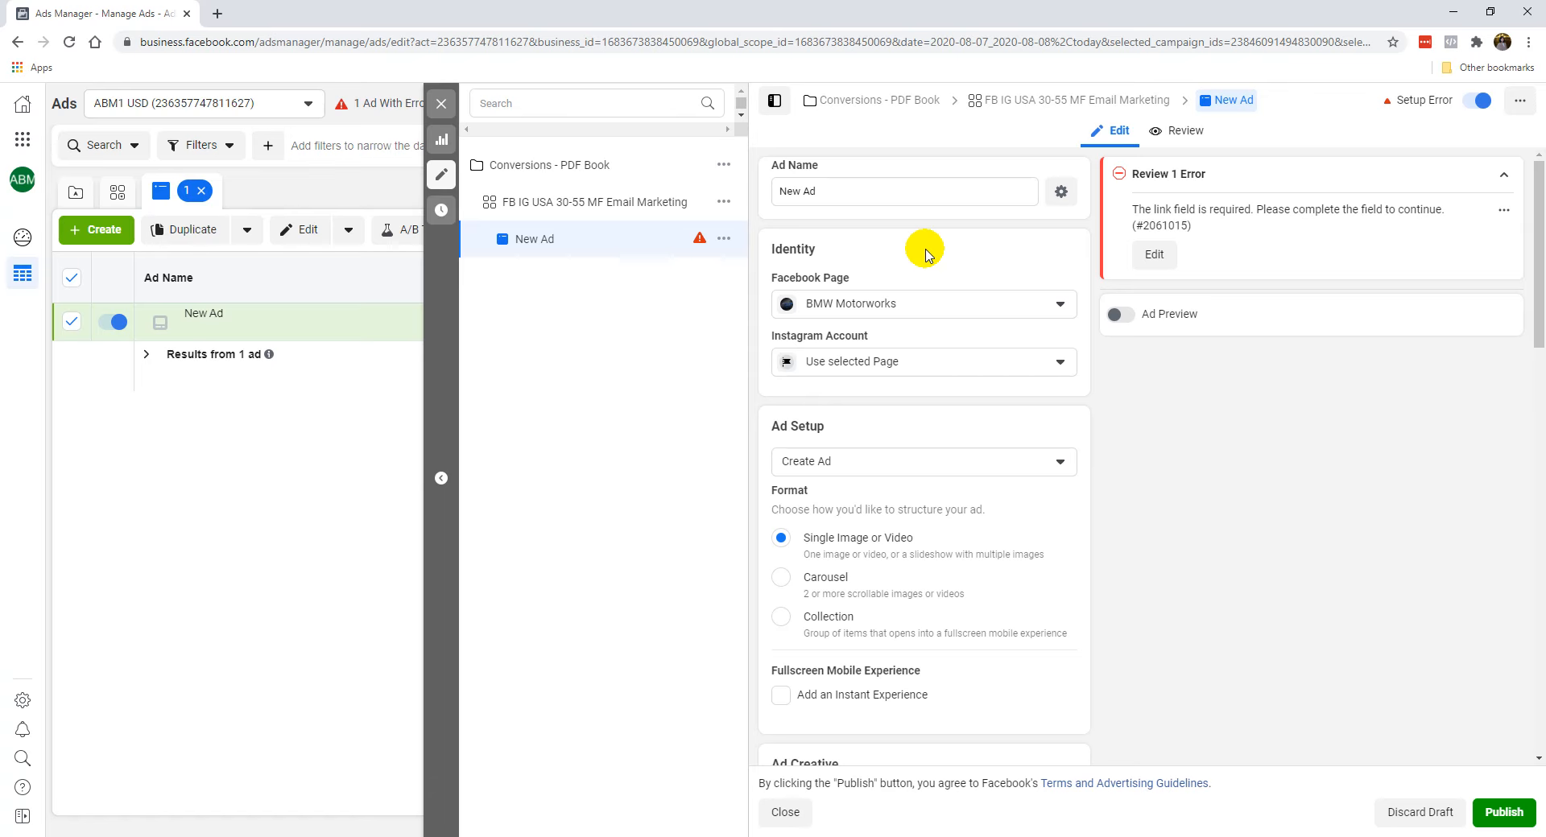
{"action": "left_click", "coordinate": [894, 193]}
{"action": "key", "text": "ctrl+a"}
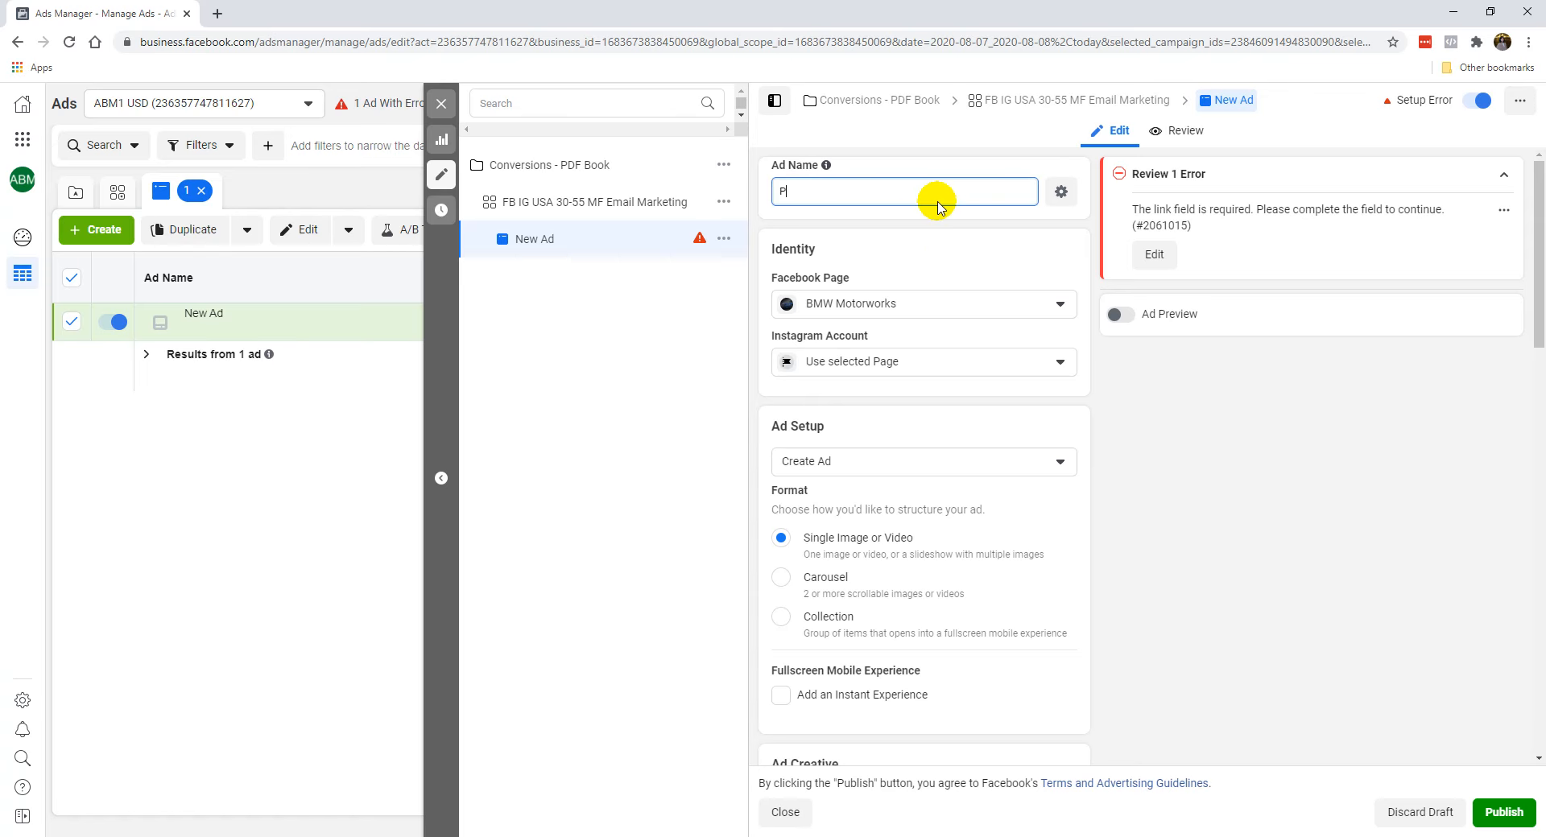
{"action": "left_click", "coordinate": [940, 250]}
Check the available Facebook Page and Instagram Account choices in the ad's identity settings, keeping the current selections.
{"action": "left_click", "coordinate": [860, 299]}
{"action": "left_click", "coordinate": [873, 282]}
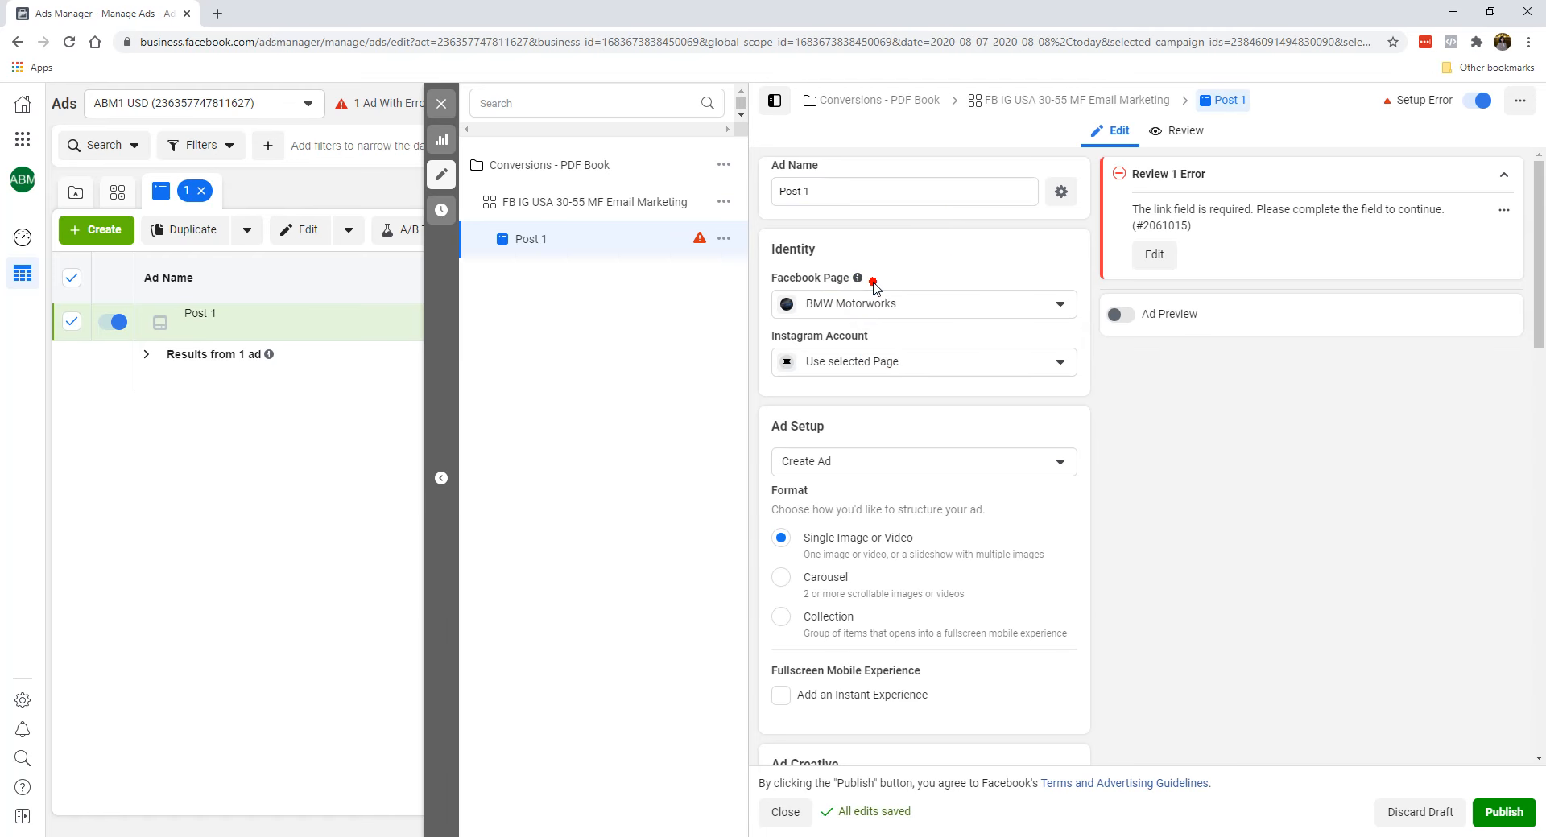
{"action": "left_click", "coordinate": [864, 364]}
{"action": "left_click", "coordinate": [869, 367]}
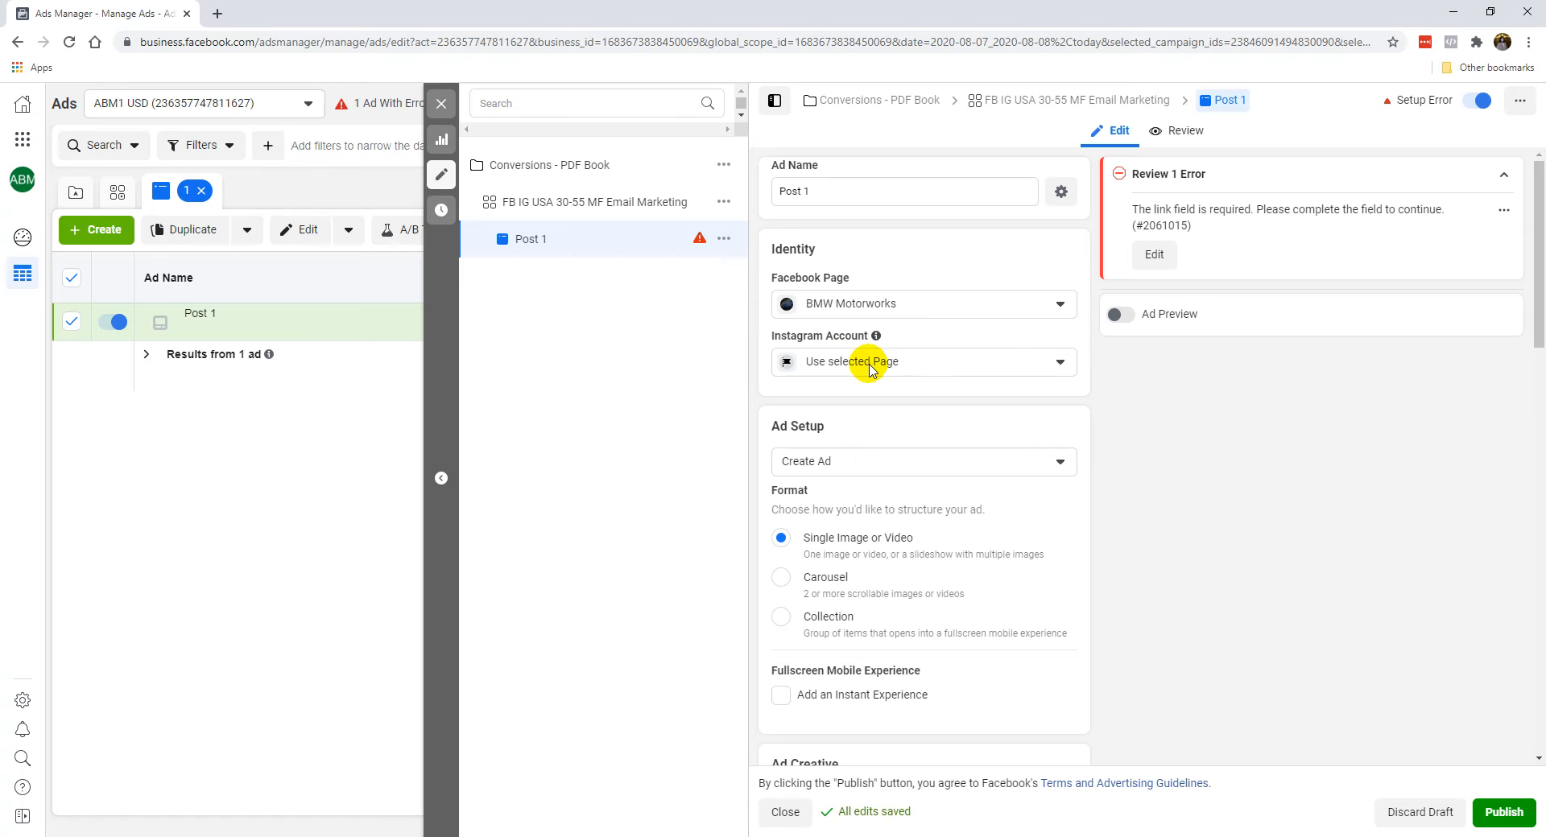
{"action": "left_click", "coordinate": [870, 368]}
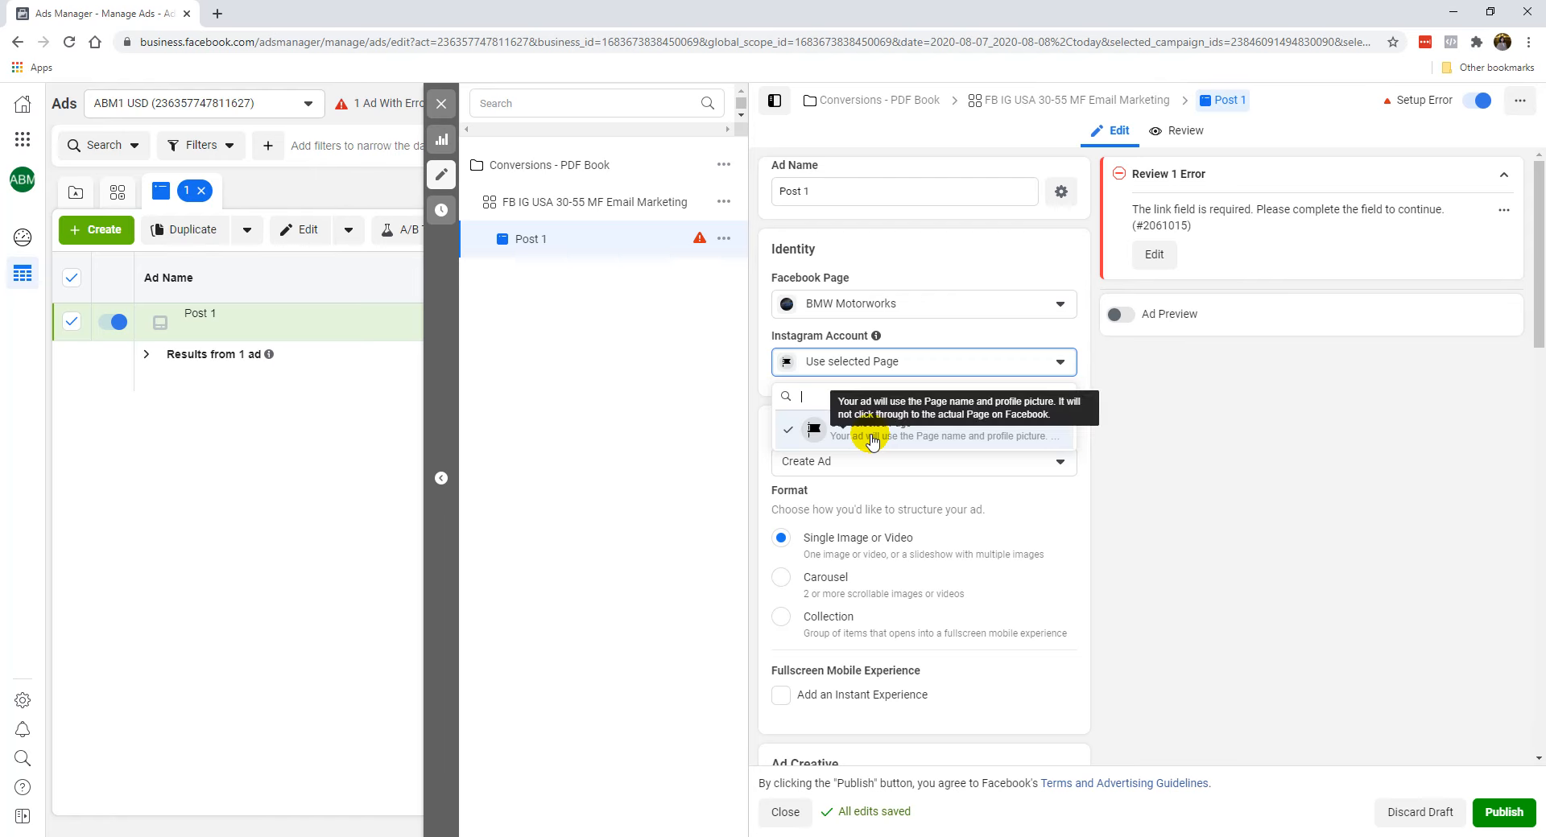
{"action": "left_click", "coordinate": [960, 340]}
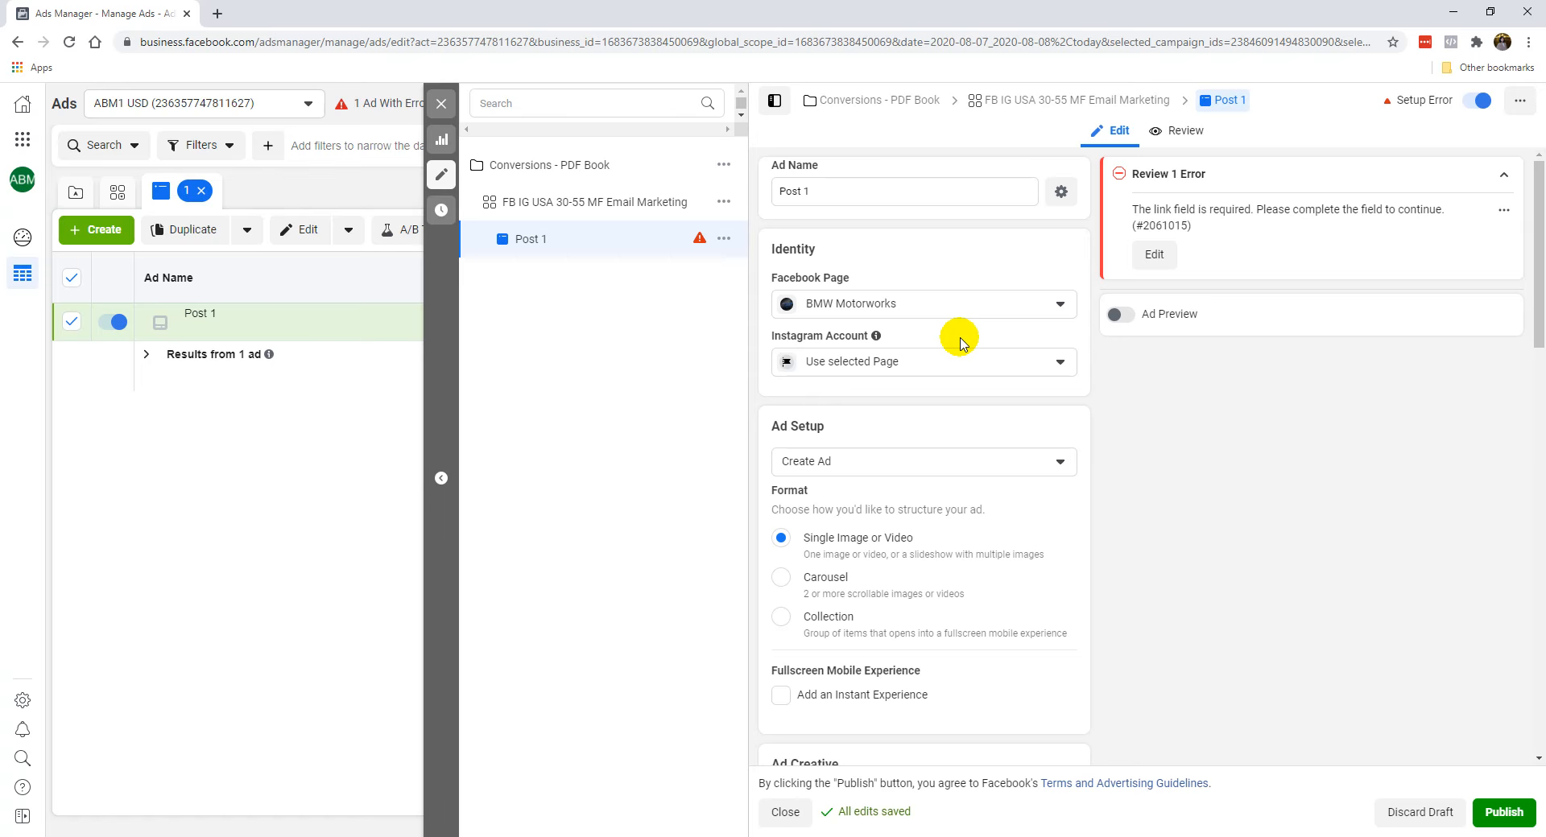
Review the ad format options, and try adding an Instant Experience before turning it off again.
{"action": "scroll", "coordinate": [886, 426], "scroll_direction": "down", "scroll_amount": 1}
{"action": "scroll", "coordinate": [811, 392], "scroll_direction": "down", "scroll_amount": 2}
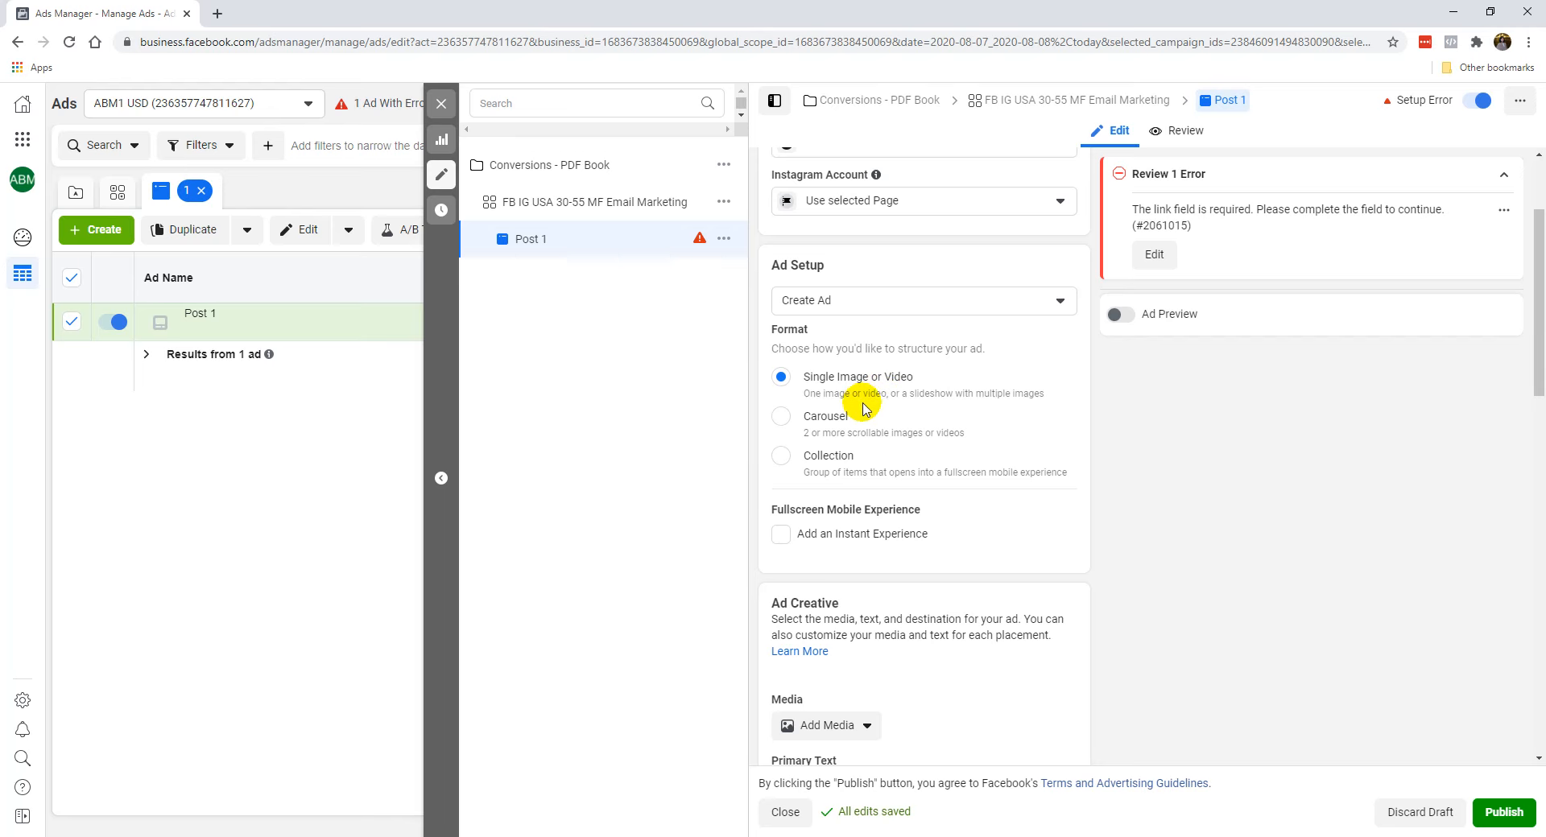
{"action": "scroll", "coordinate": [874, 547], "scroll_direction": "down", "scroll_amount": 1}
{"action": "scroll", "coordinate": [869, 531], "scroll_direction": "down", "scroll_amount": 2}
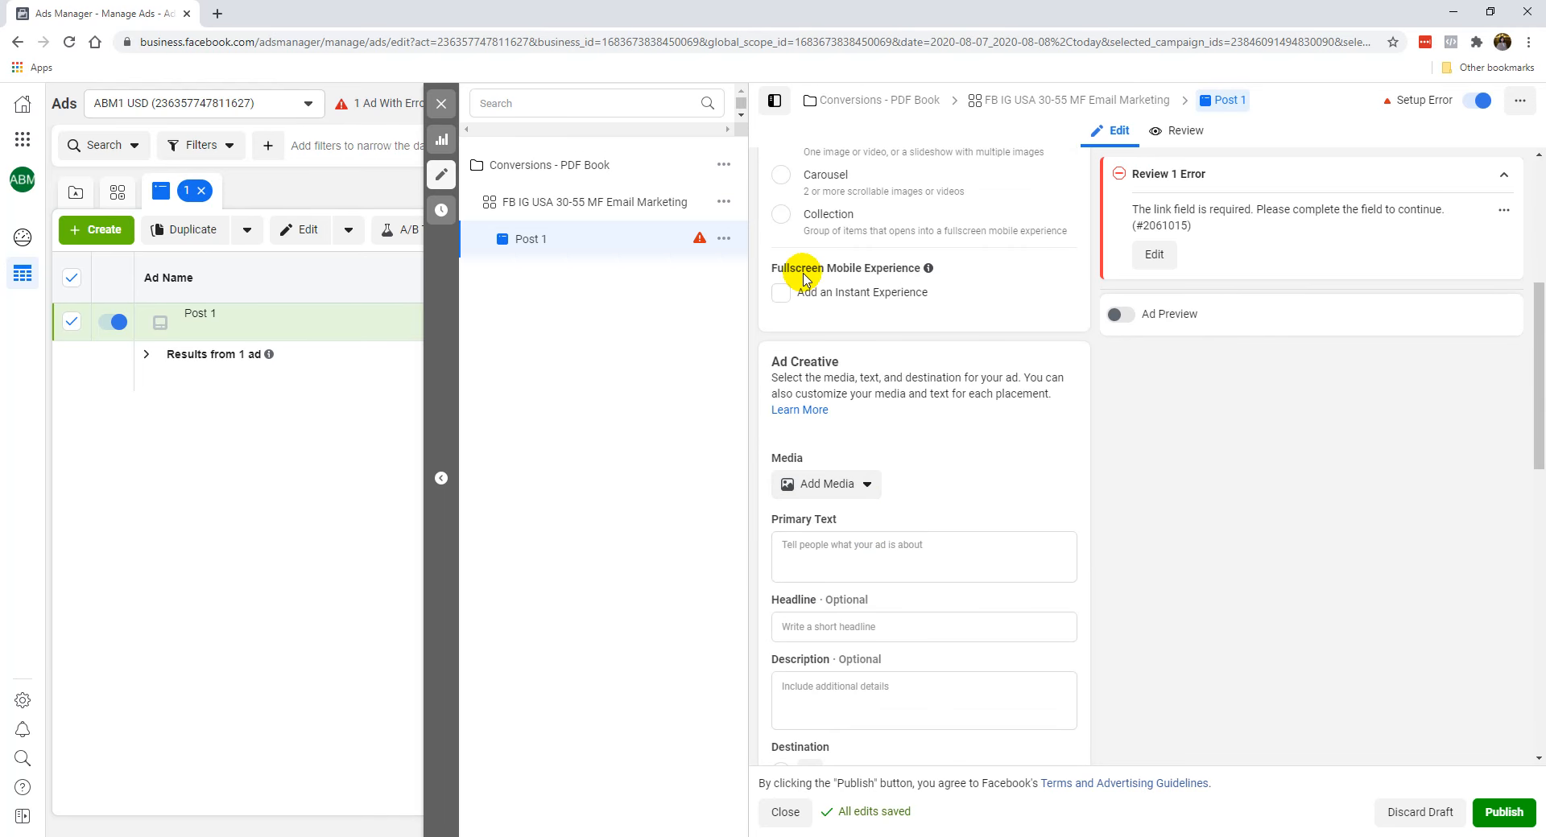
{"action": "mouse_move", "coordinate": [930, 272]}
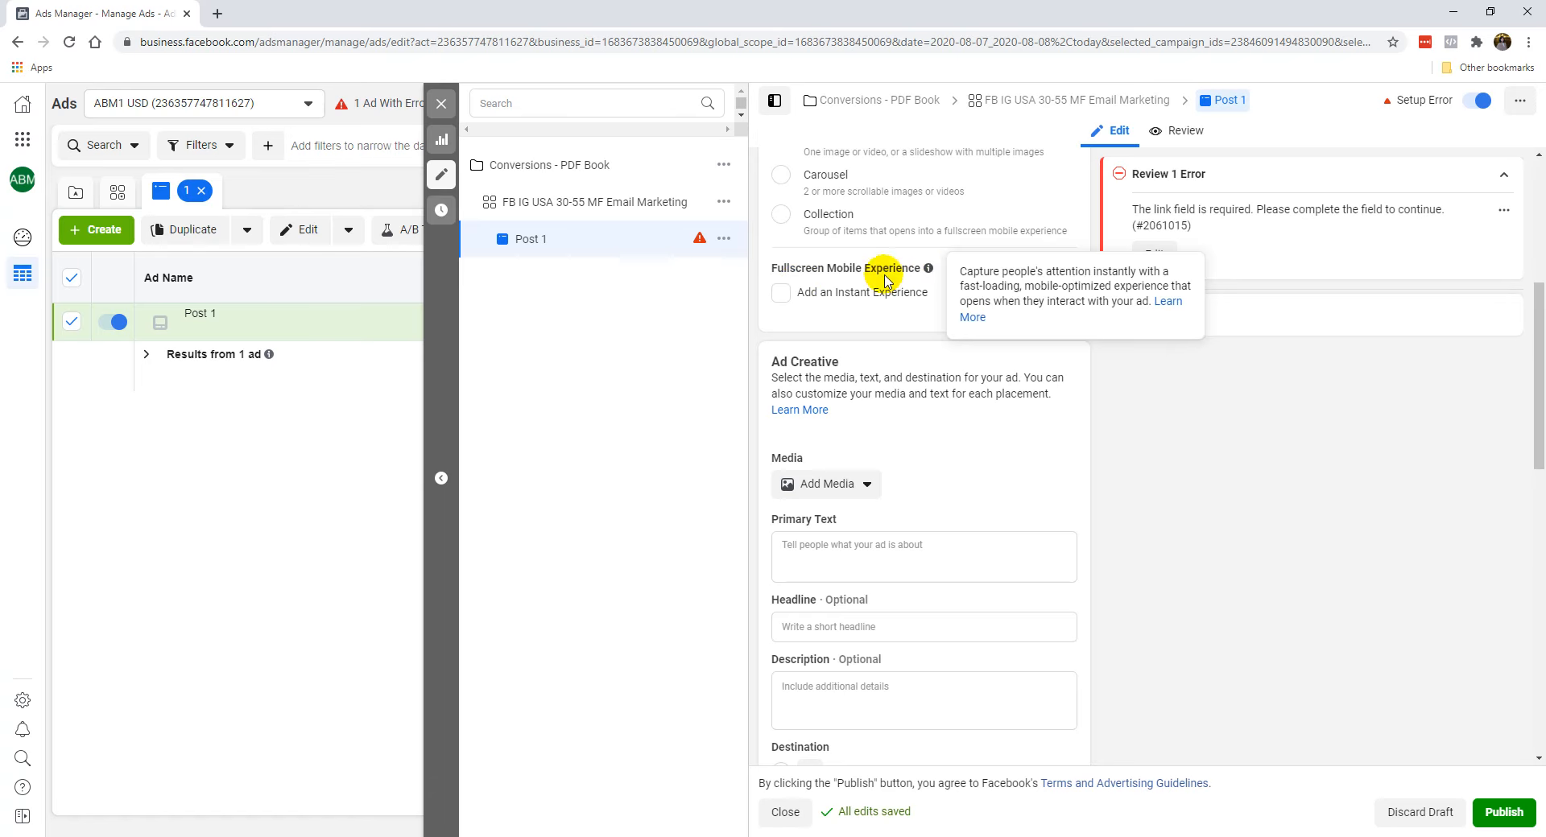
{"action": "left_click", "coordinate": [780, 293]}
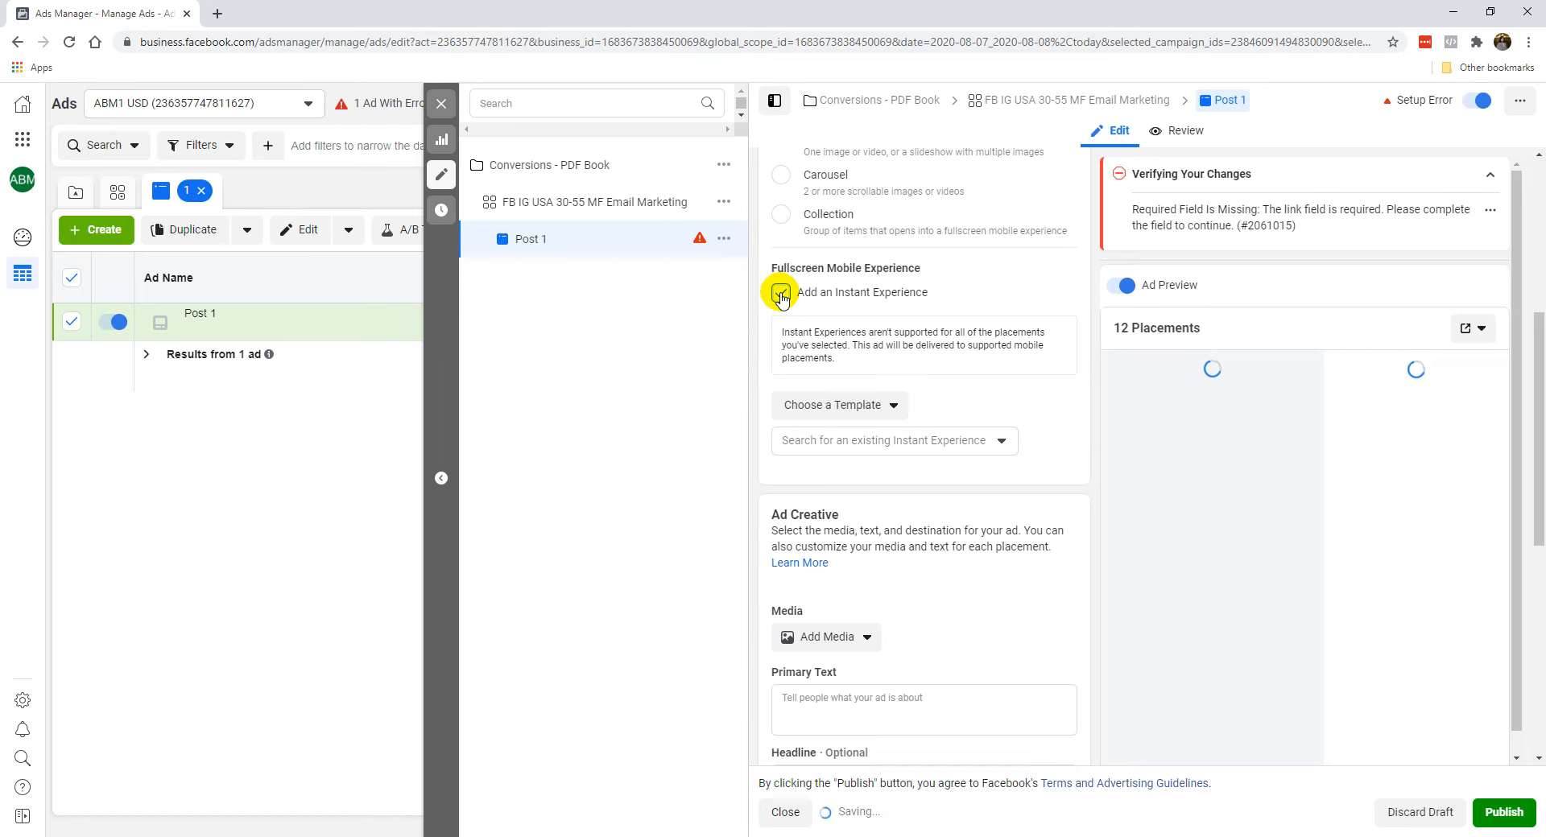
{"action": "left_click", "coordinate": [780, 293]}
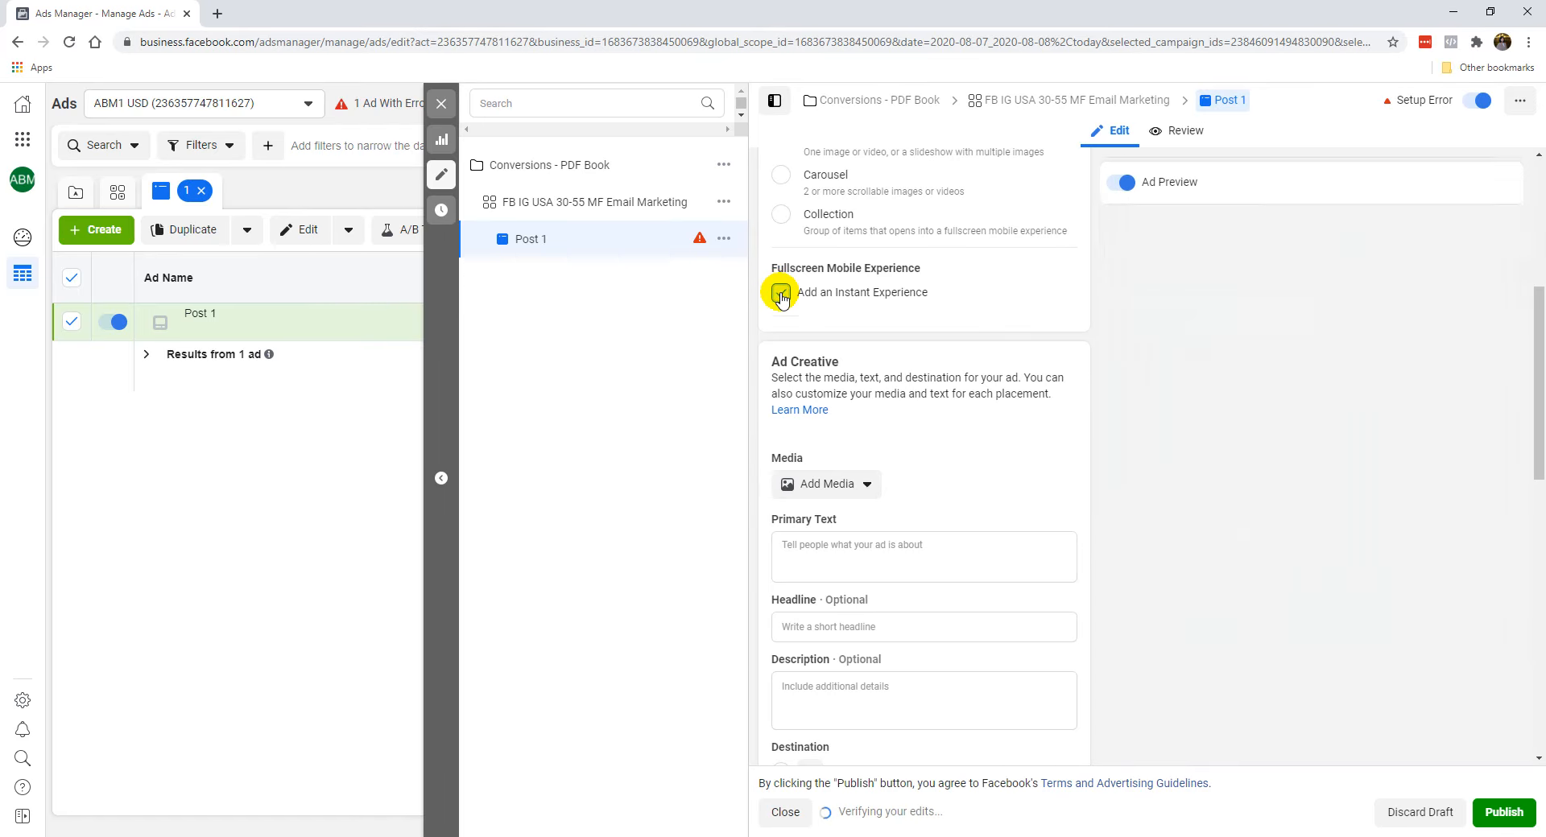
{"action": "scroll", "coordinate": [924, 511], "scroll_direction": "down", "scroll_amount": 3}
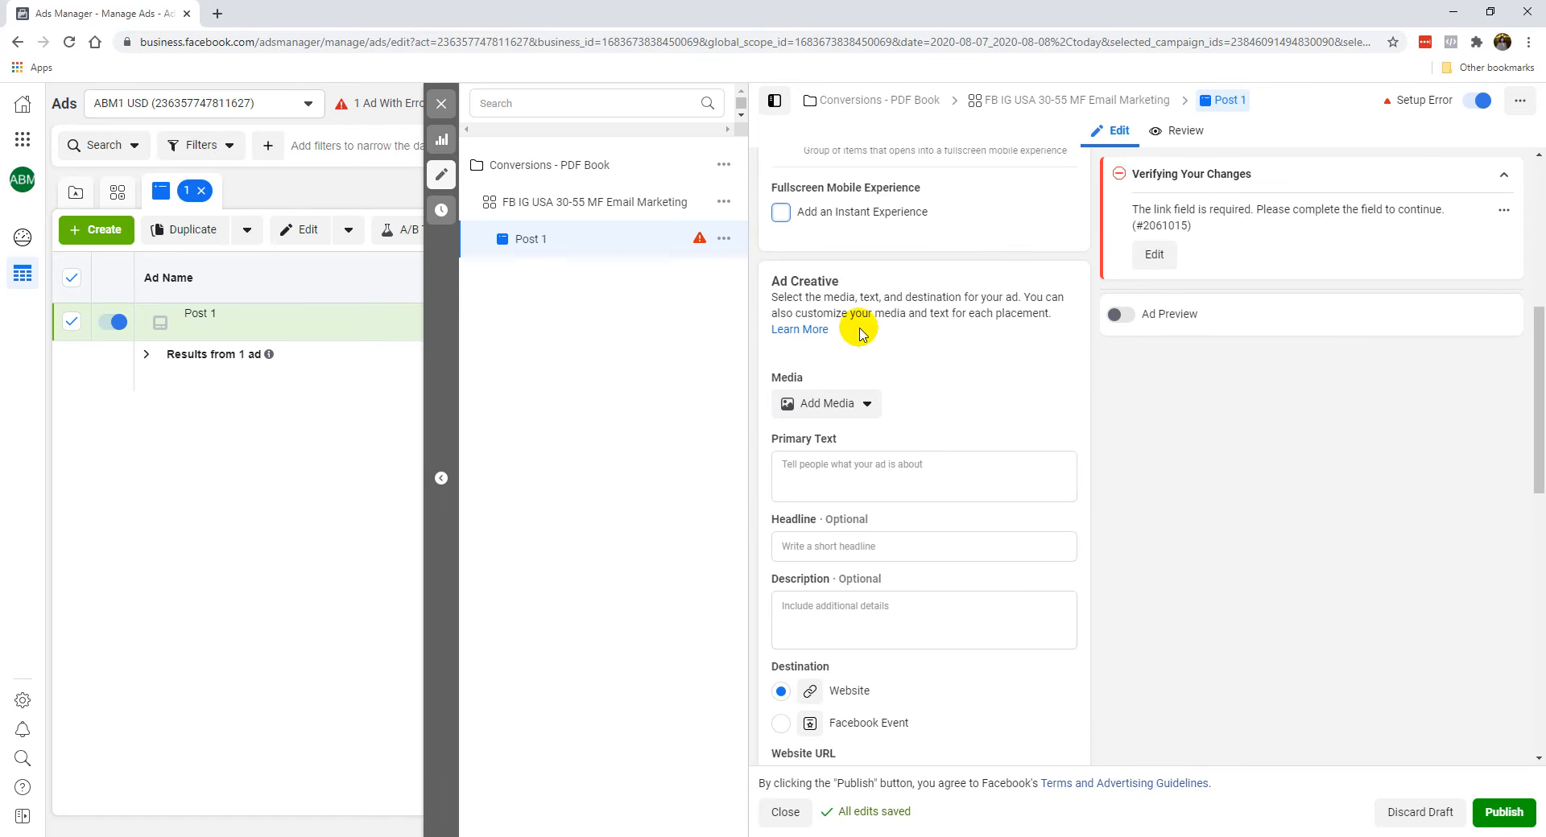
Start adding an image to the ad creative and search the free stock photos for "social media".
{"action": "scroll", "coordinate": [846, 290], "scroll_direction": "up", "scroll_amount": 1}
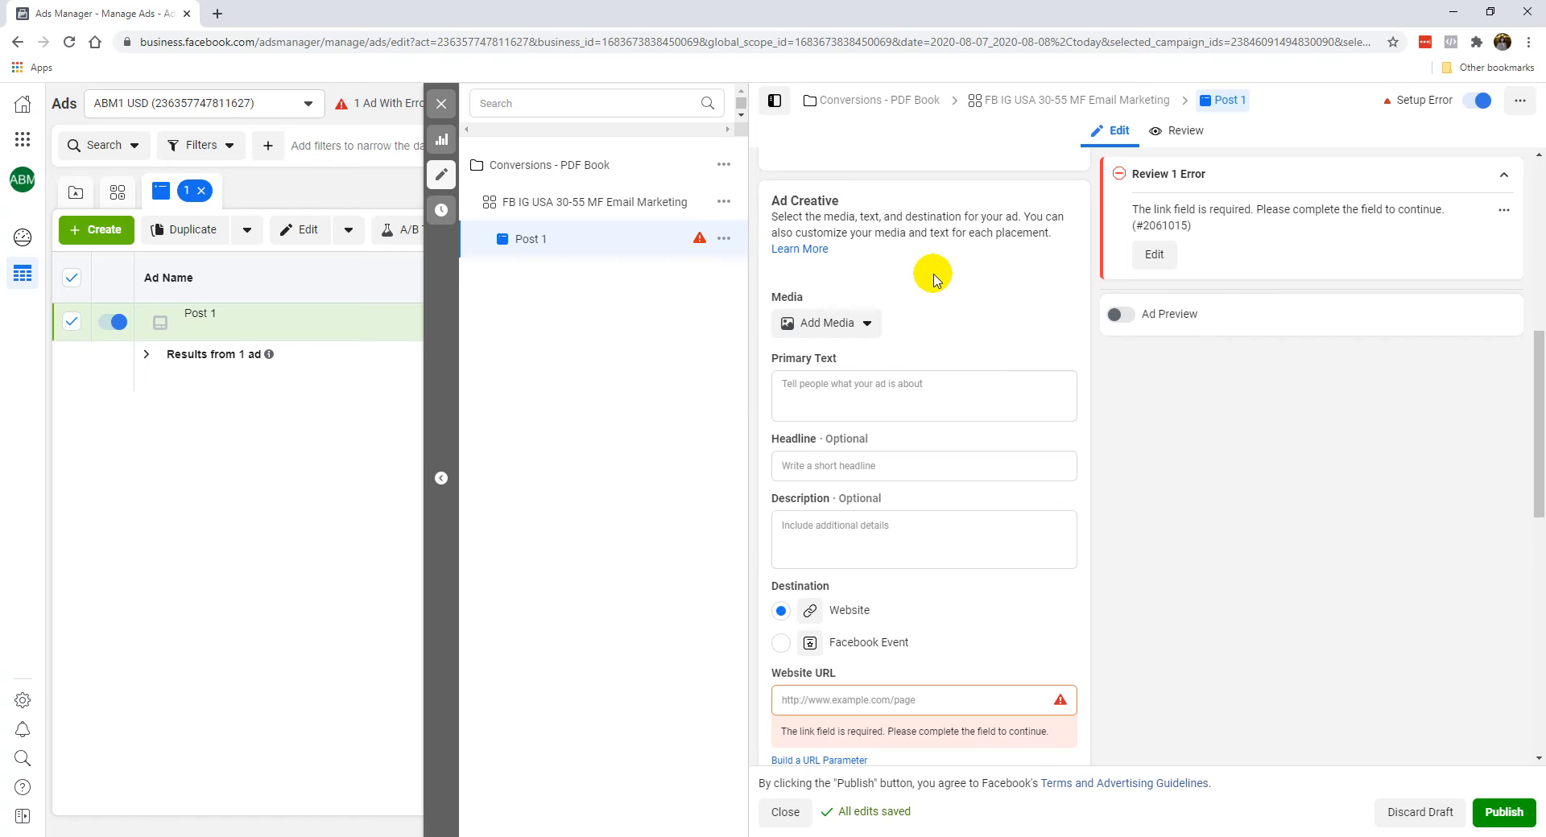
{"action": "left_click", "coordinate": [847, 386]}
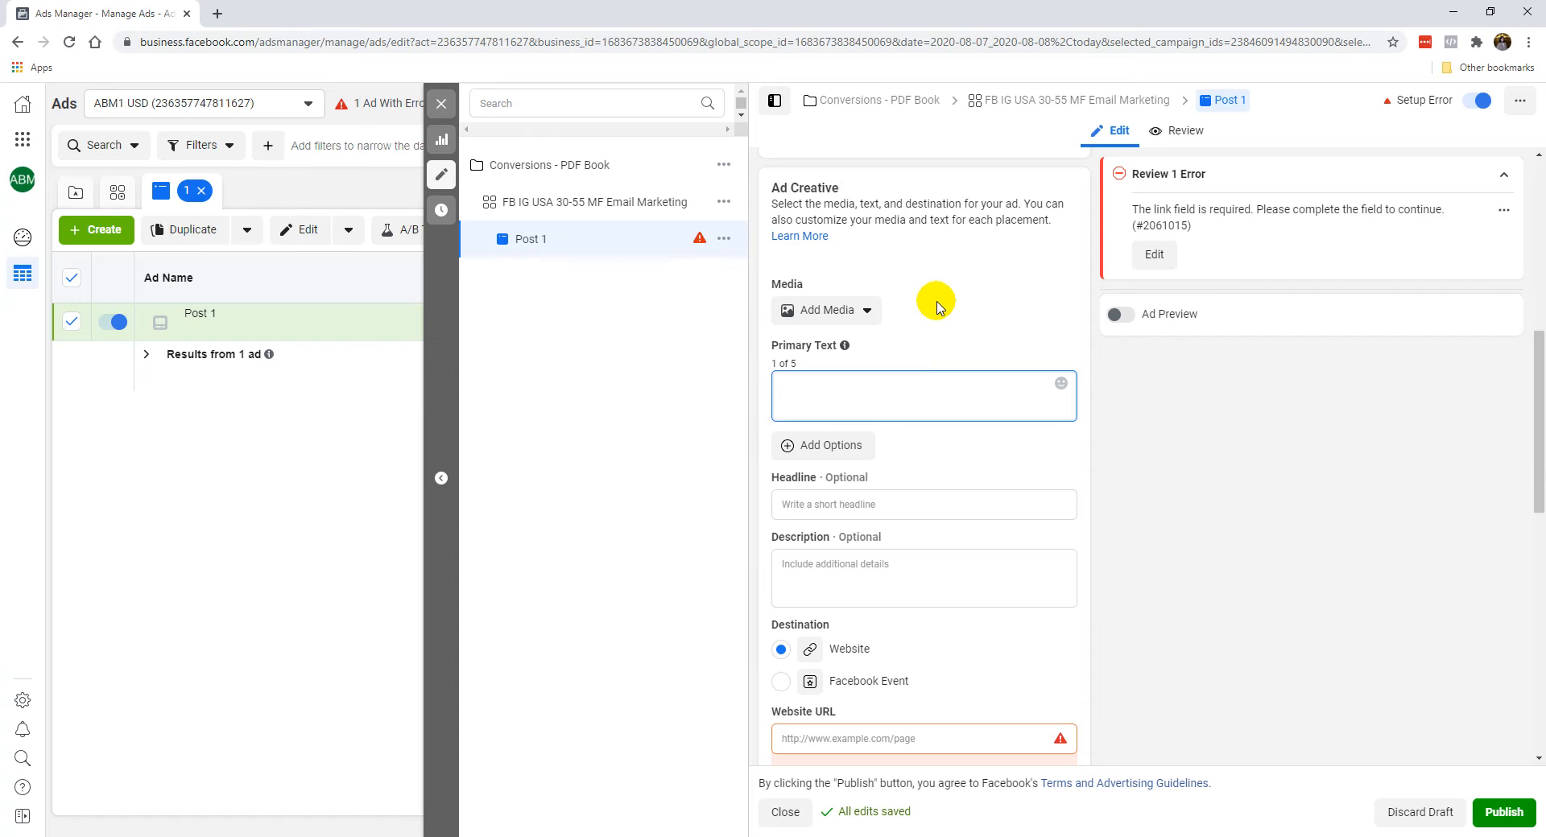
{"action": "left_click", "coordinate": [836, 315]}
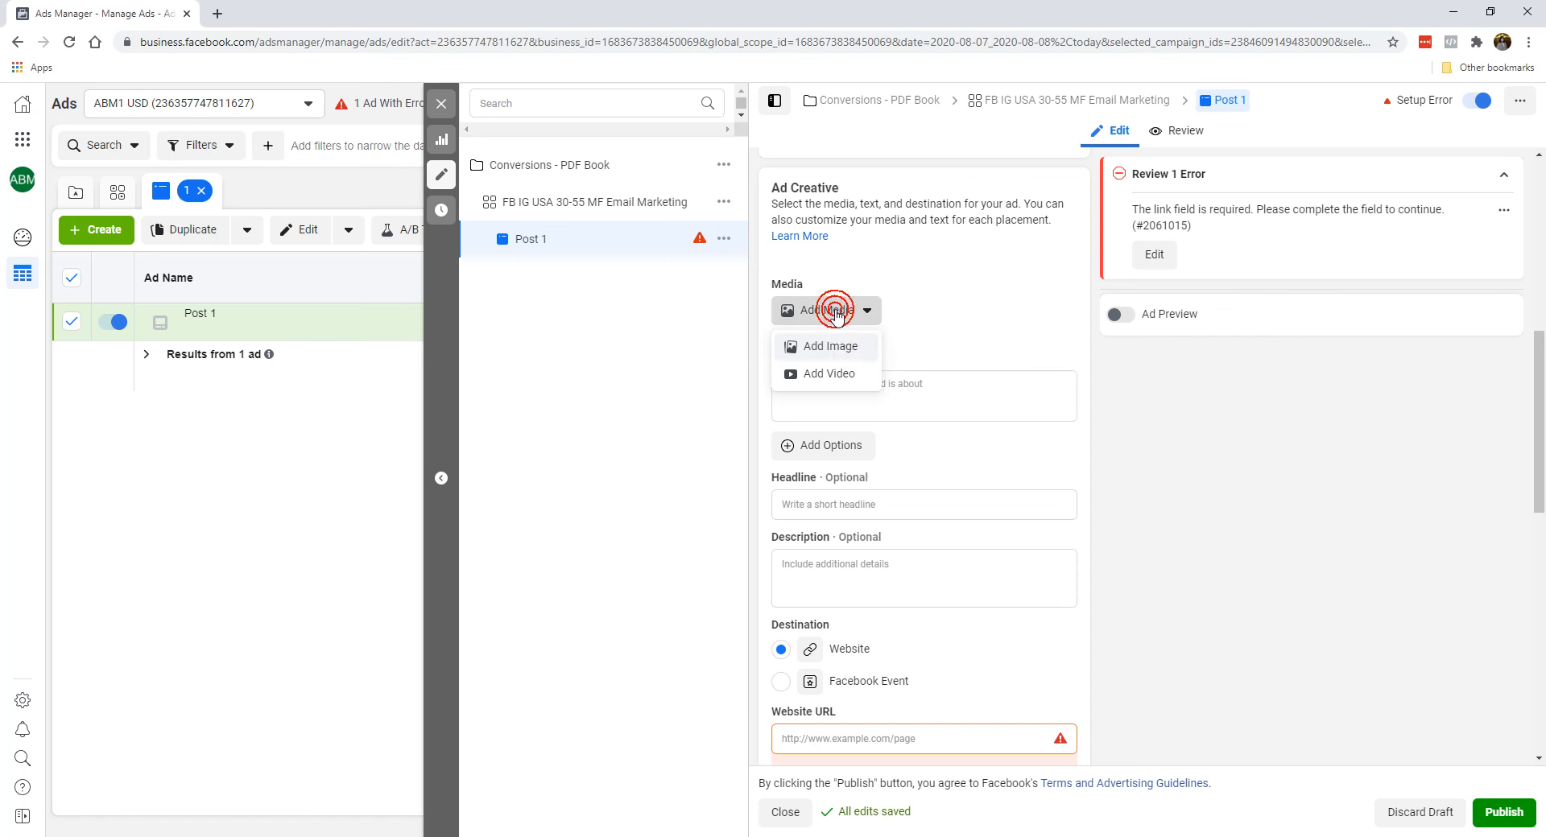
{"action": "left_click", "coordinate": [832, 350]}
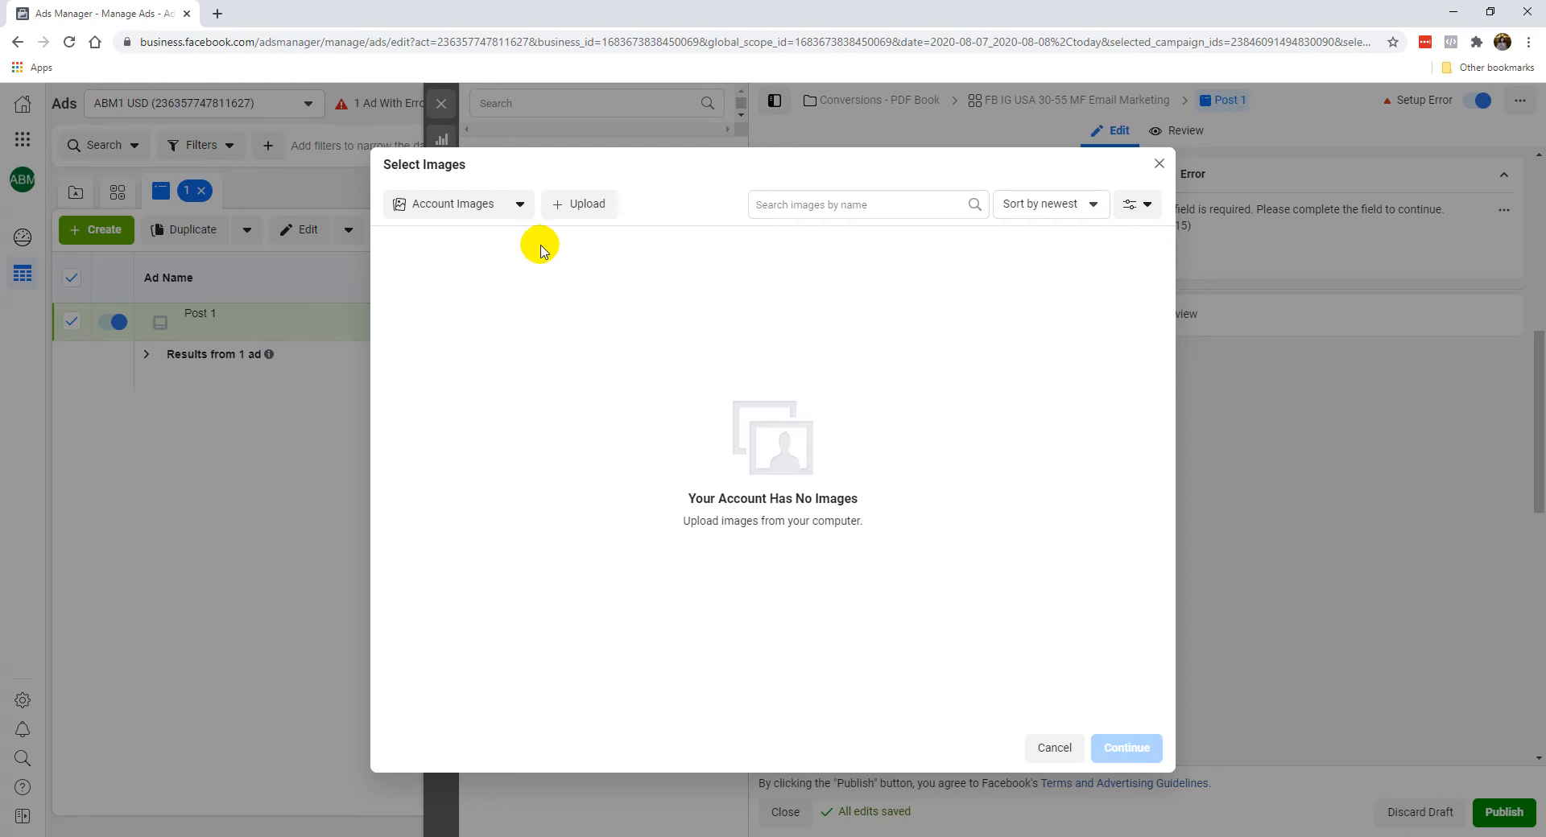
{"action": "left_click", "coordinate": [470, 208]}
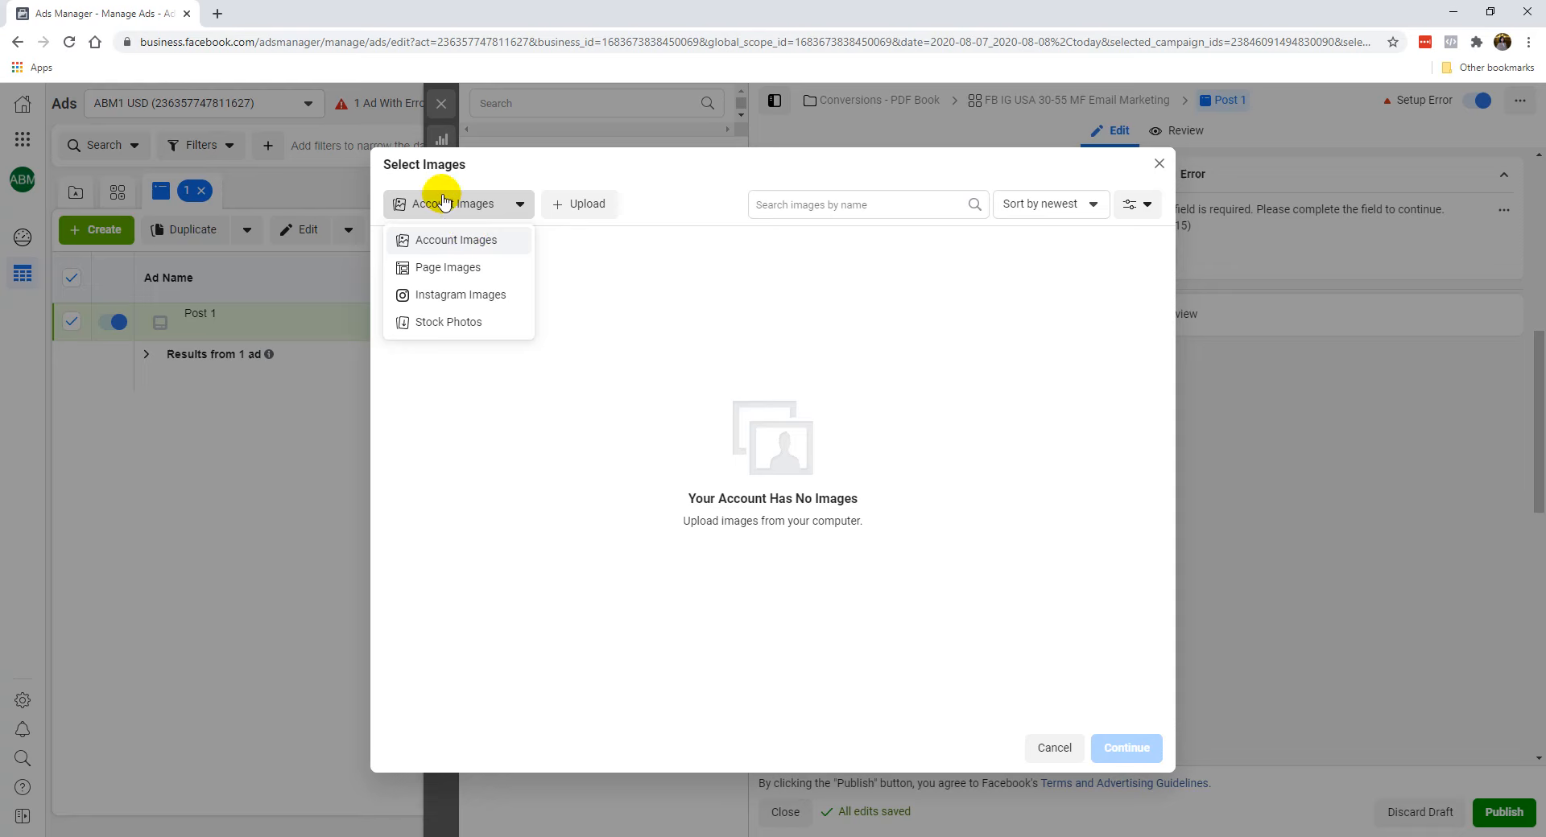
{"action": "left_click", "coordinate": [451, 322]}
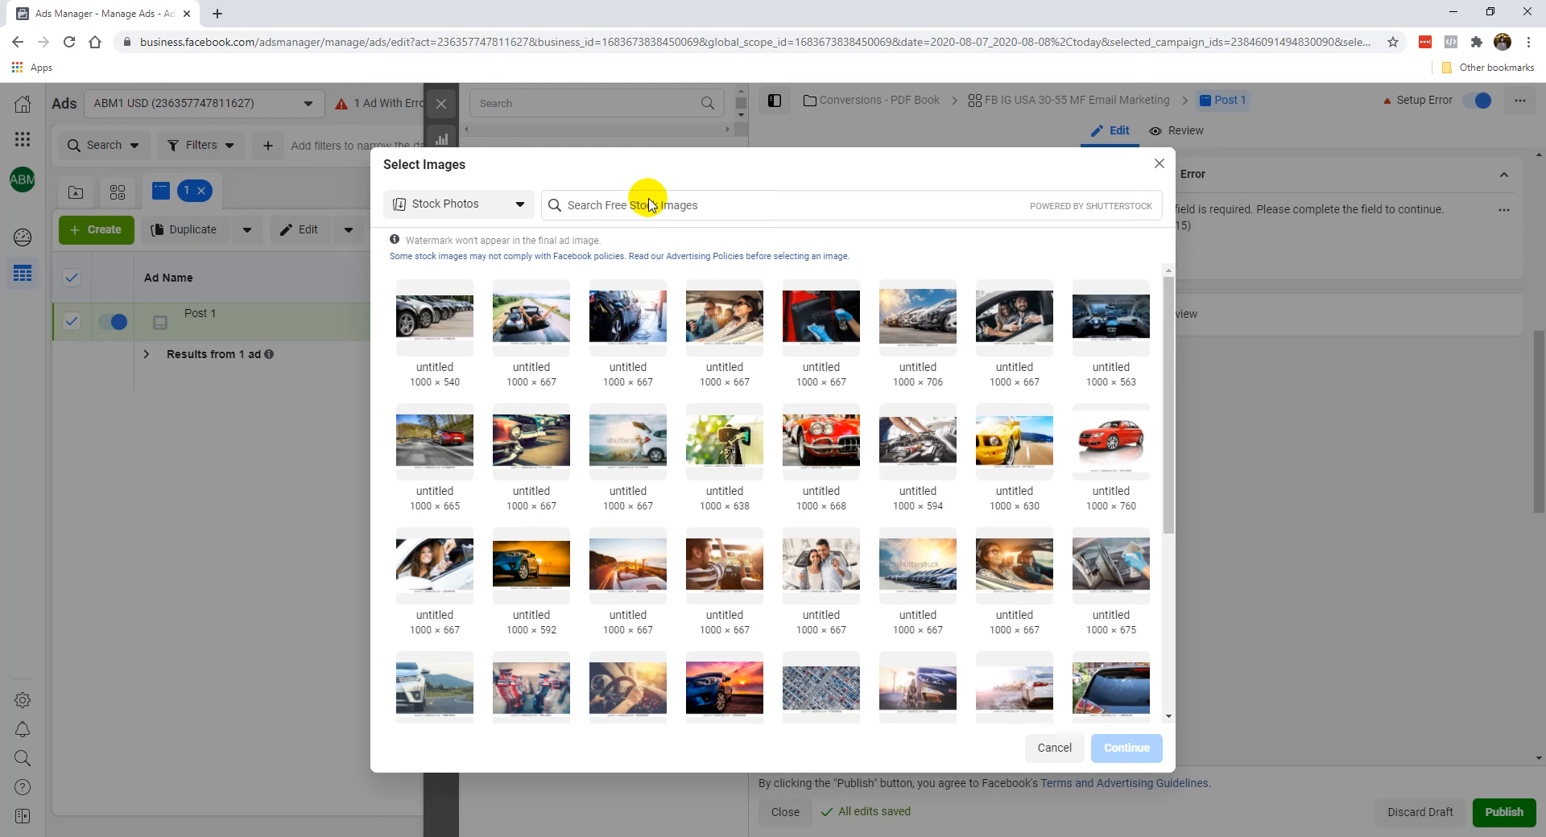
{"action": "left_click", "coordinate": [678, 206]}
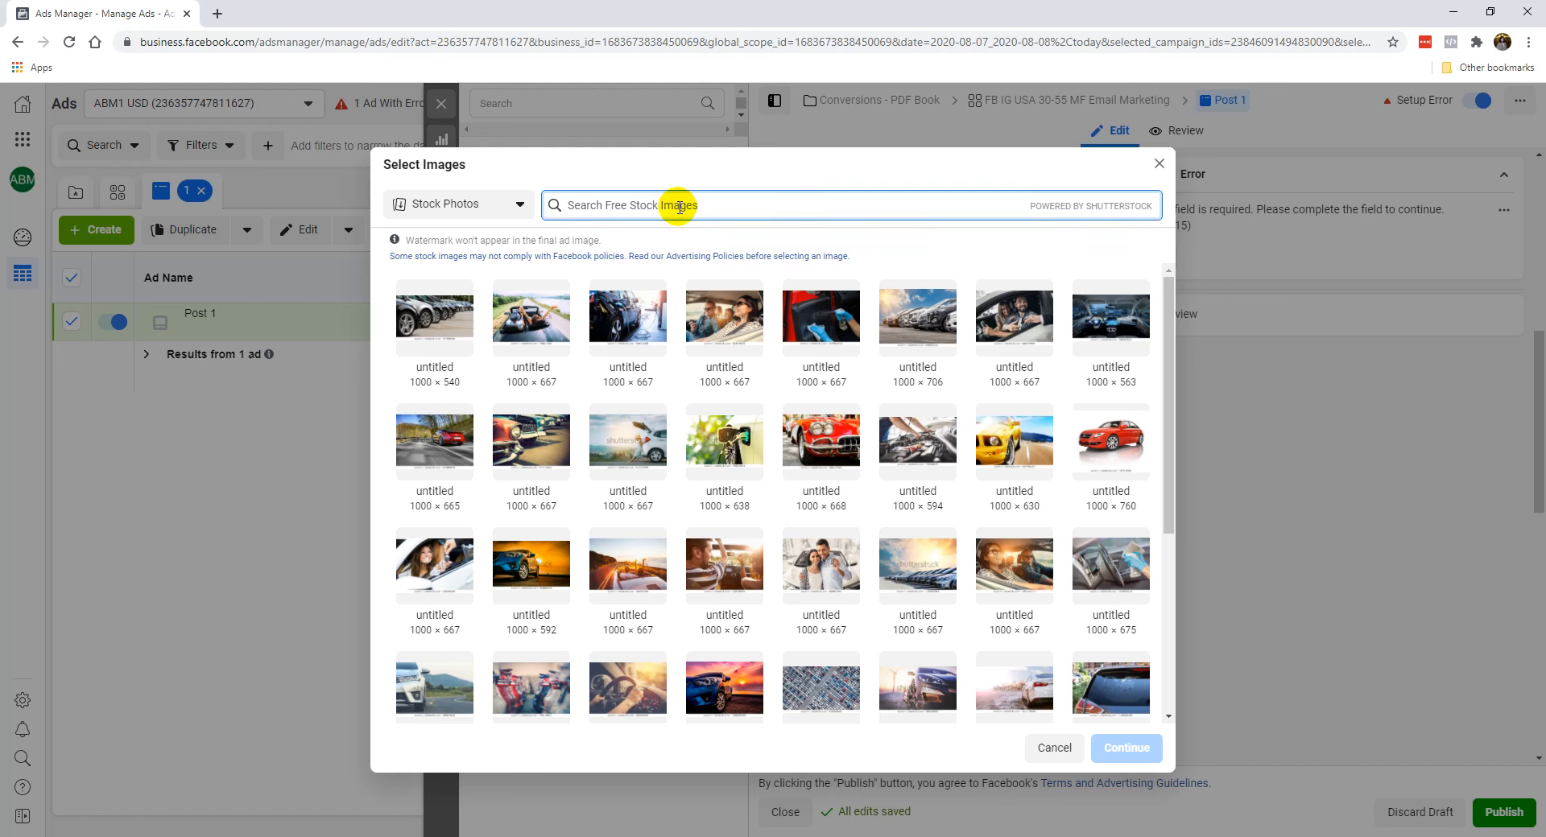
{"action": "type", "text": "social media"}
{"action": "key", "text": "Return"}
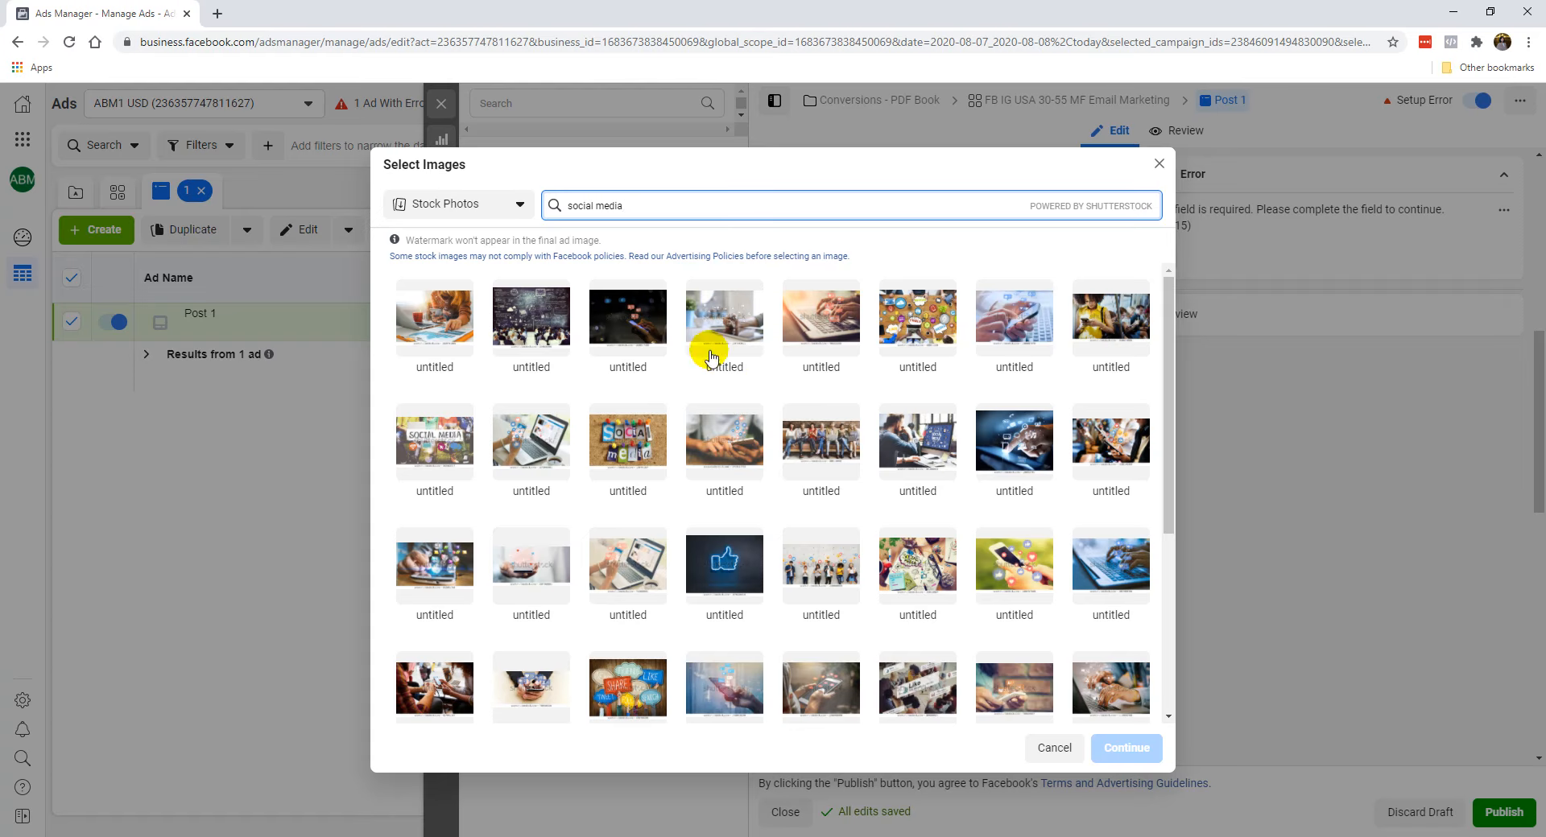
Compare stock photos and add the 1000 × 610 image with the SOCIAL MEDIA sign to the ad.
{"action": "left_click", "coordinate": [914, 453]}
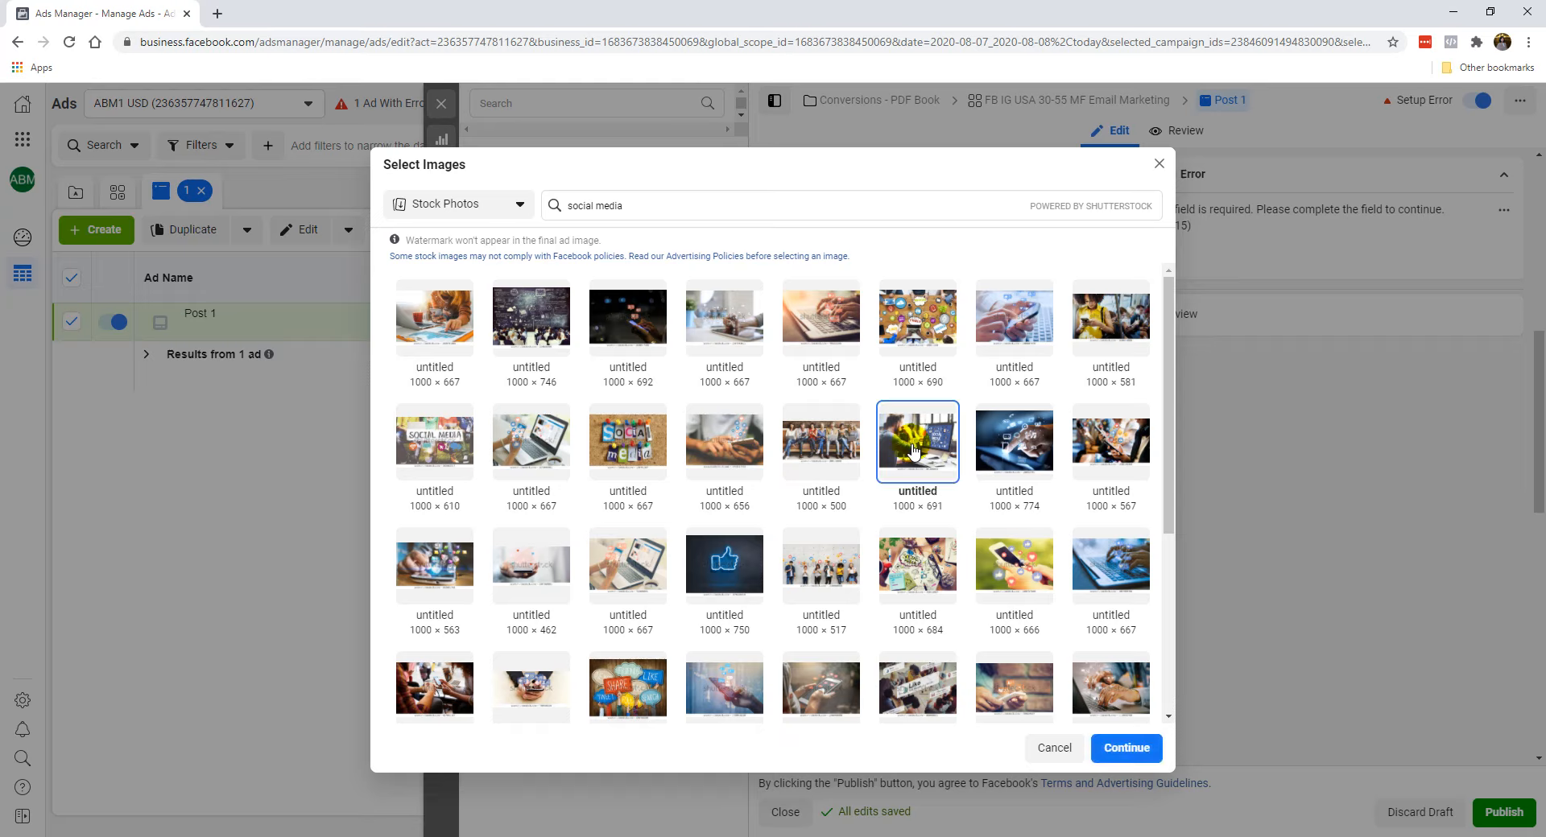
{"action": "left_click", "coordinate": [649, 207]}
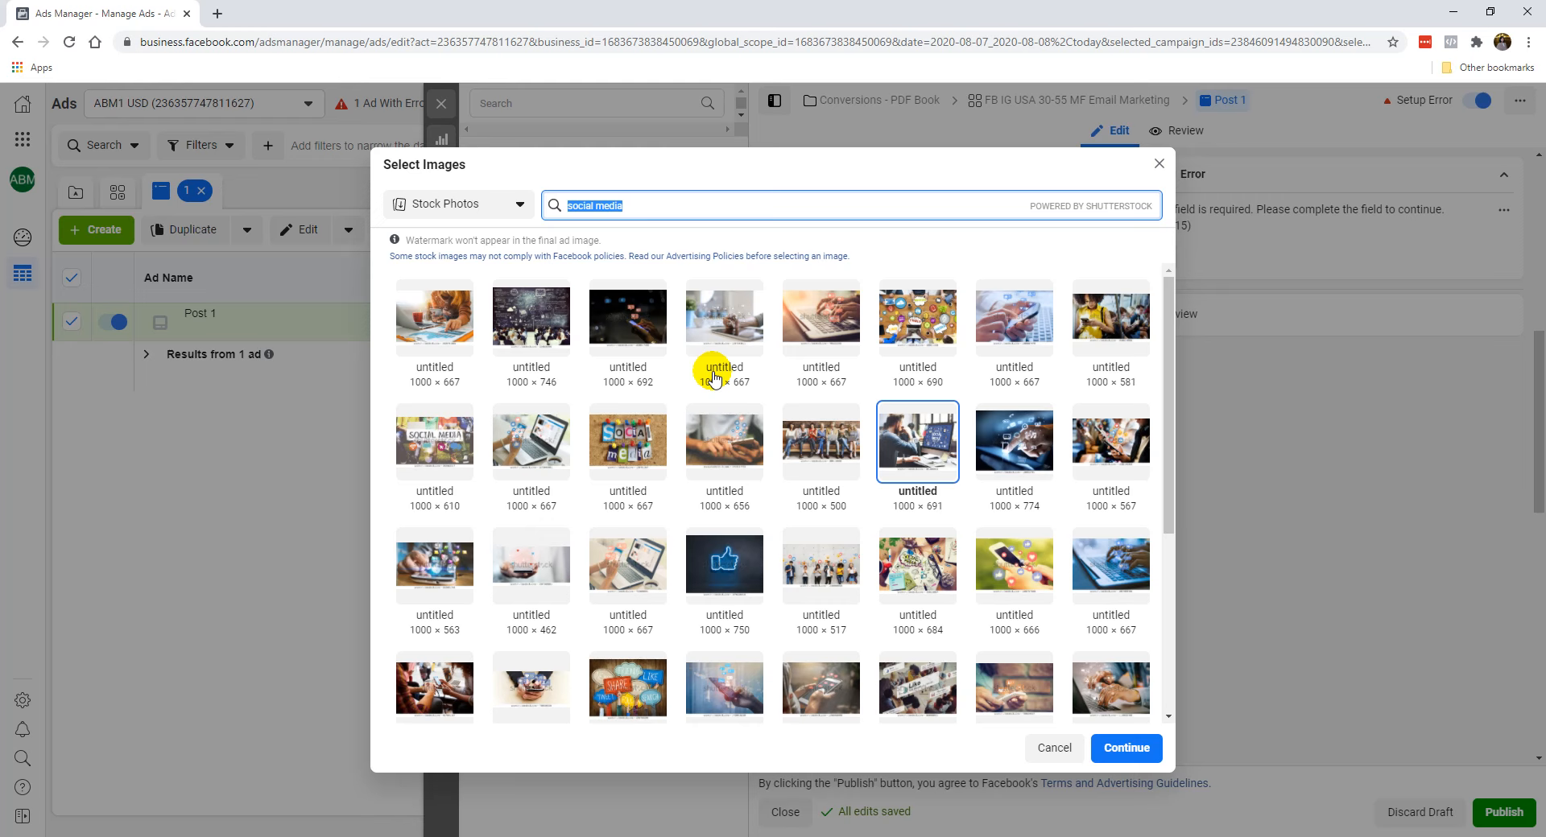
{"action": "left_click", "coordinate": [415, 439]}
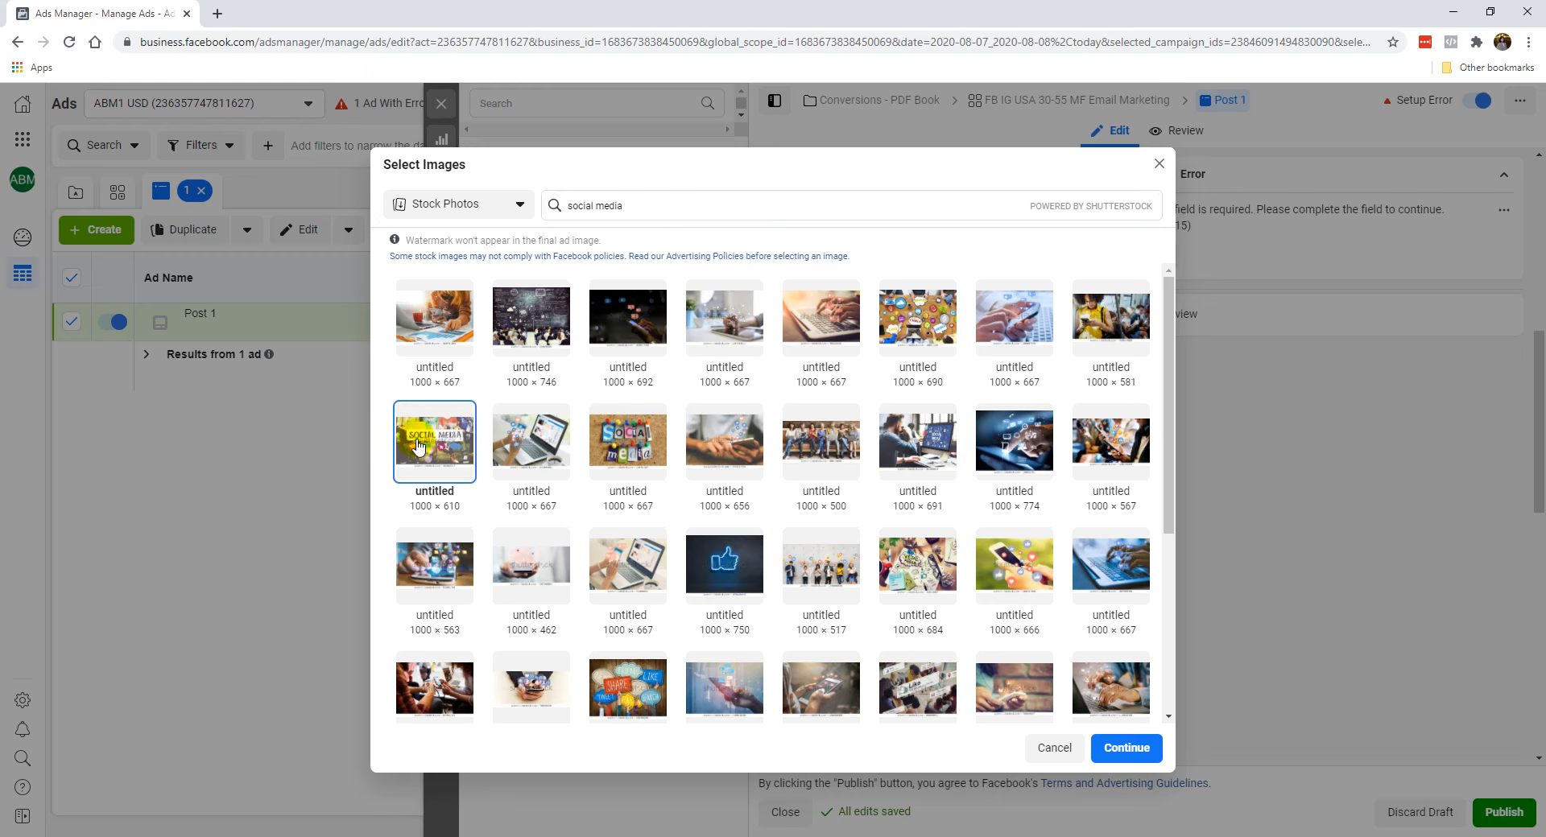
{"action": "left_click", "coordinate": [1124, 748]}
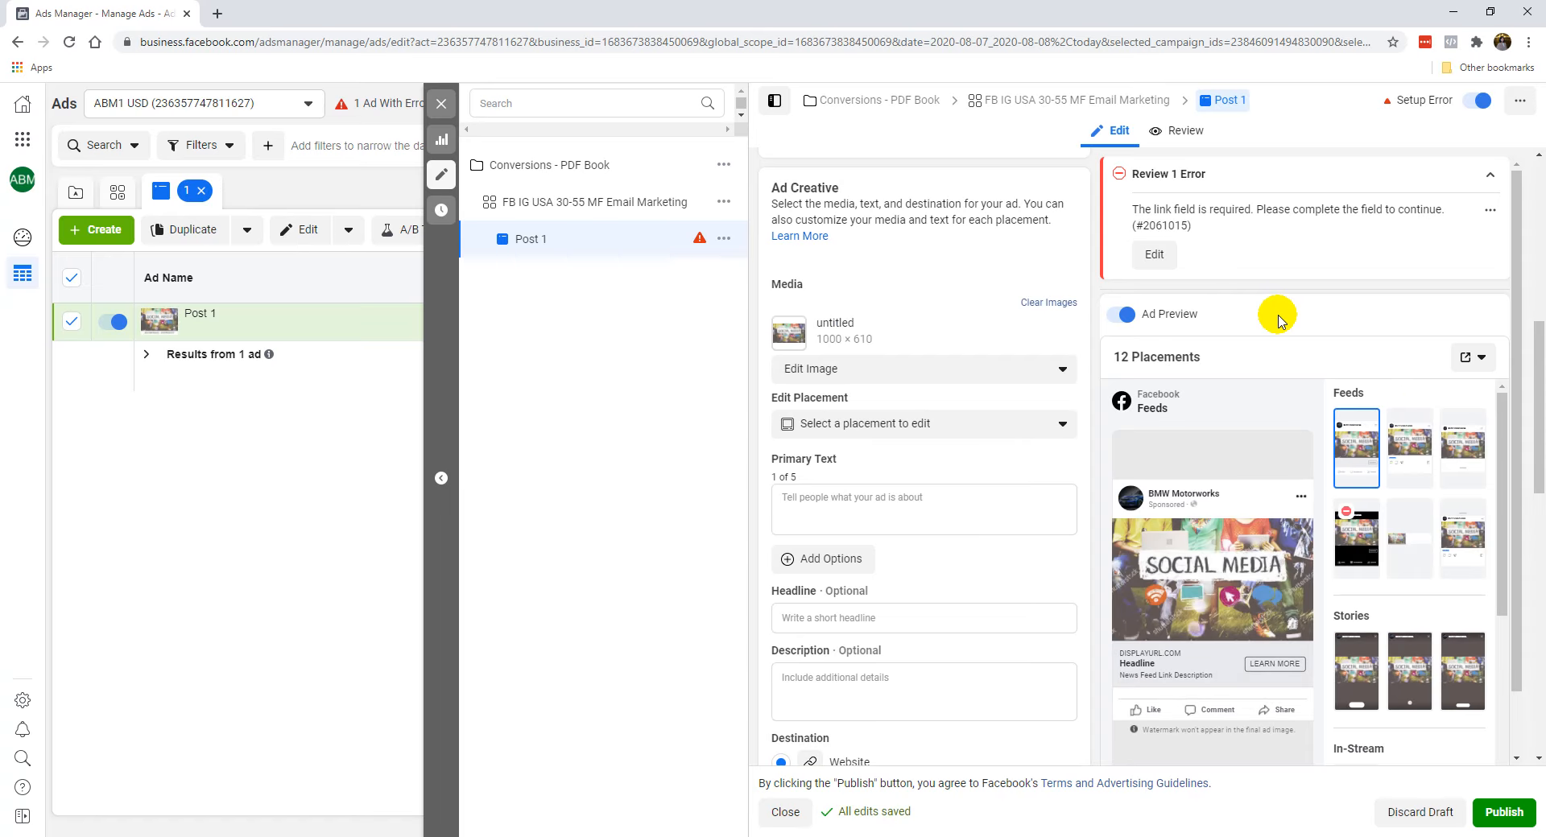
Look through the ad's placement previews and clear the SOCIAL MEDIA image from the creative.
{"action": "scroll", "coordinate": [1369, 561], "scroll_direction": "down", "scroll_amount": 3}
{"action": "scroll", "coordinate": [1368, 561], "scroll_direction": "down", "scroll_amount": 1}
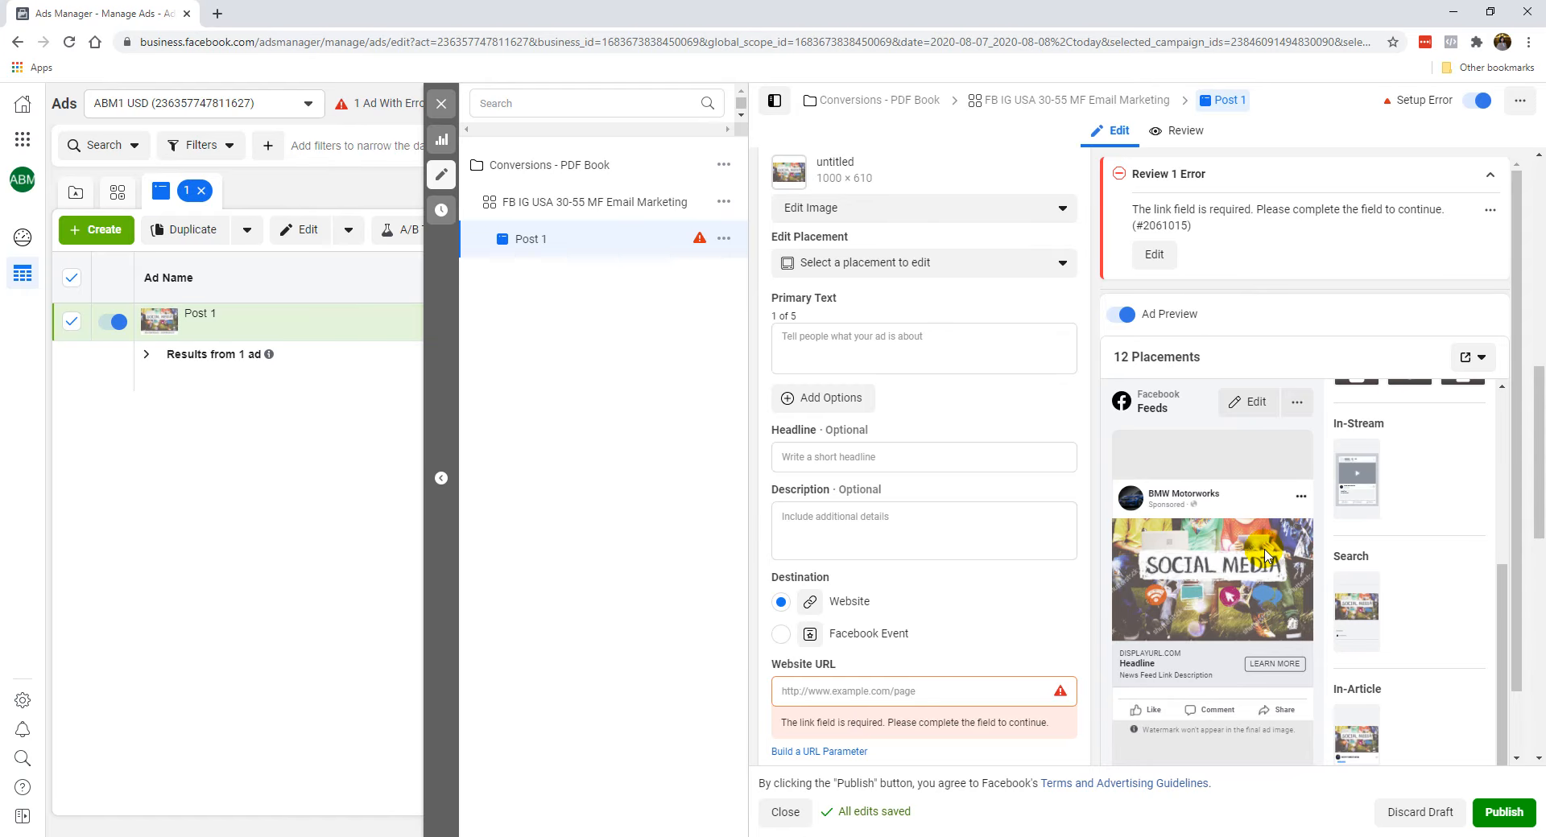
{"action": "scroll", "coordinate": [959, 397], "scroll_direction": "up", "scroll_amount": 6}
{"action": "scroll", "coordinate": [1006, 459], "scroll_direction": "down", "scroll_amount": 2}
{"action": "left_click", "coordinate": [1043, 464]}
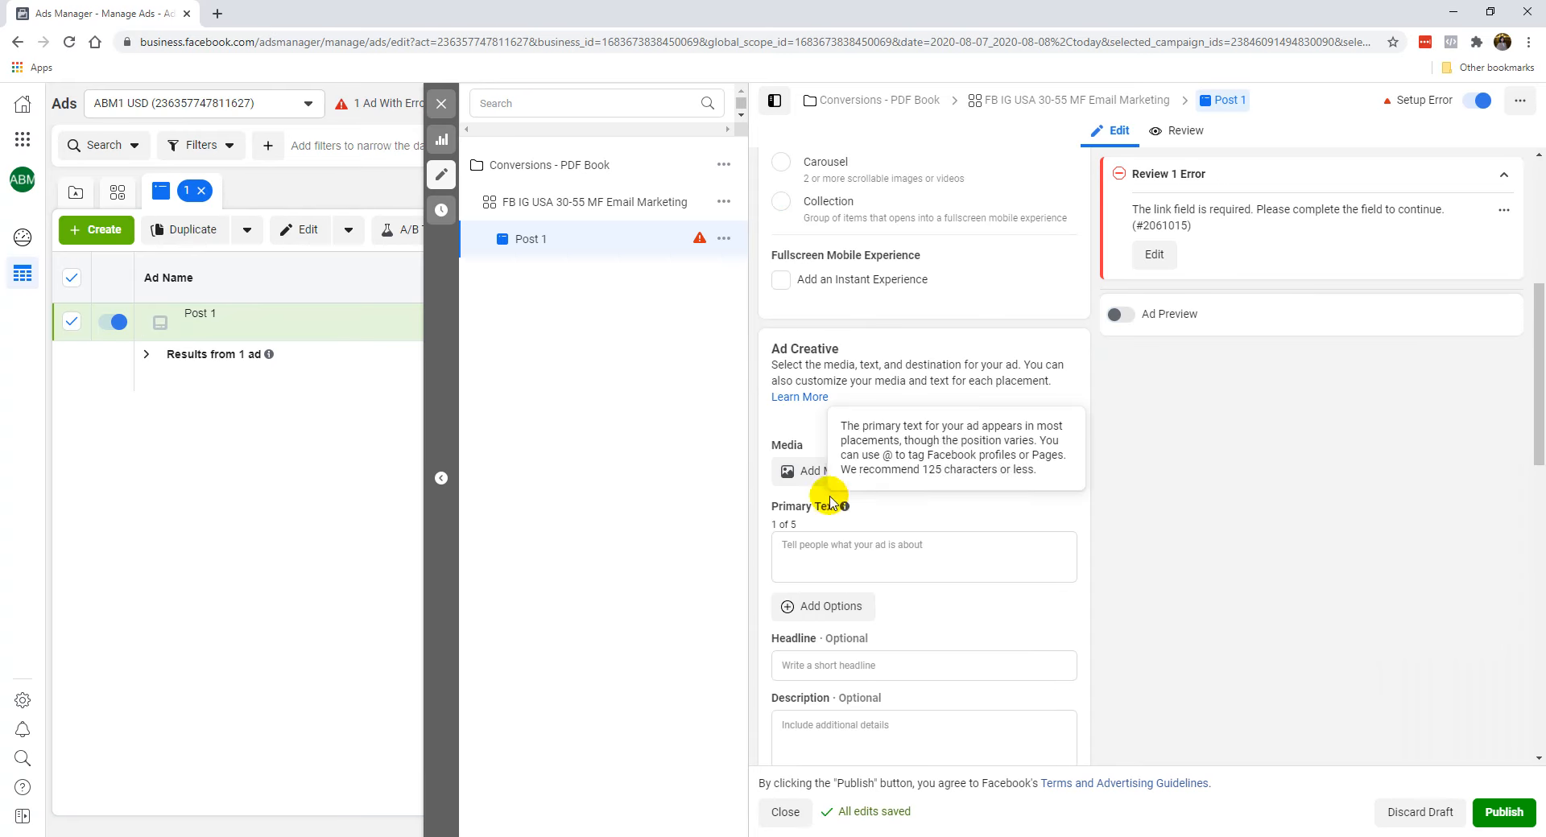
Start adding a new image to the ad creative and switch the image source to Stock Photos.
{"action": "left_click", "coordinate": [809, 475]}
{"action": "left_click", "coordinate": [805, 506]}
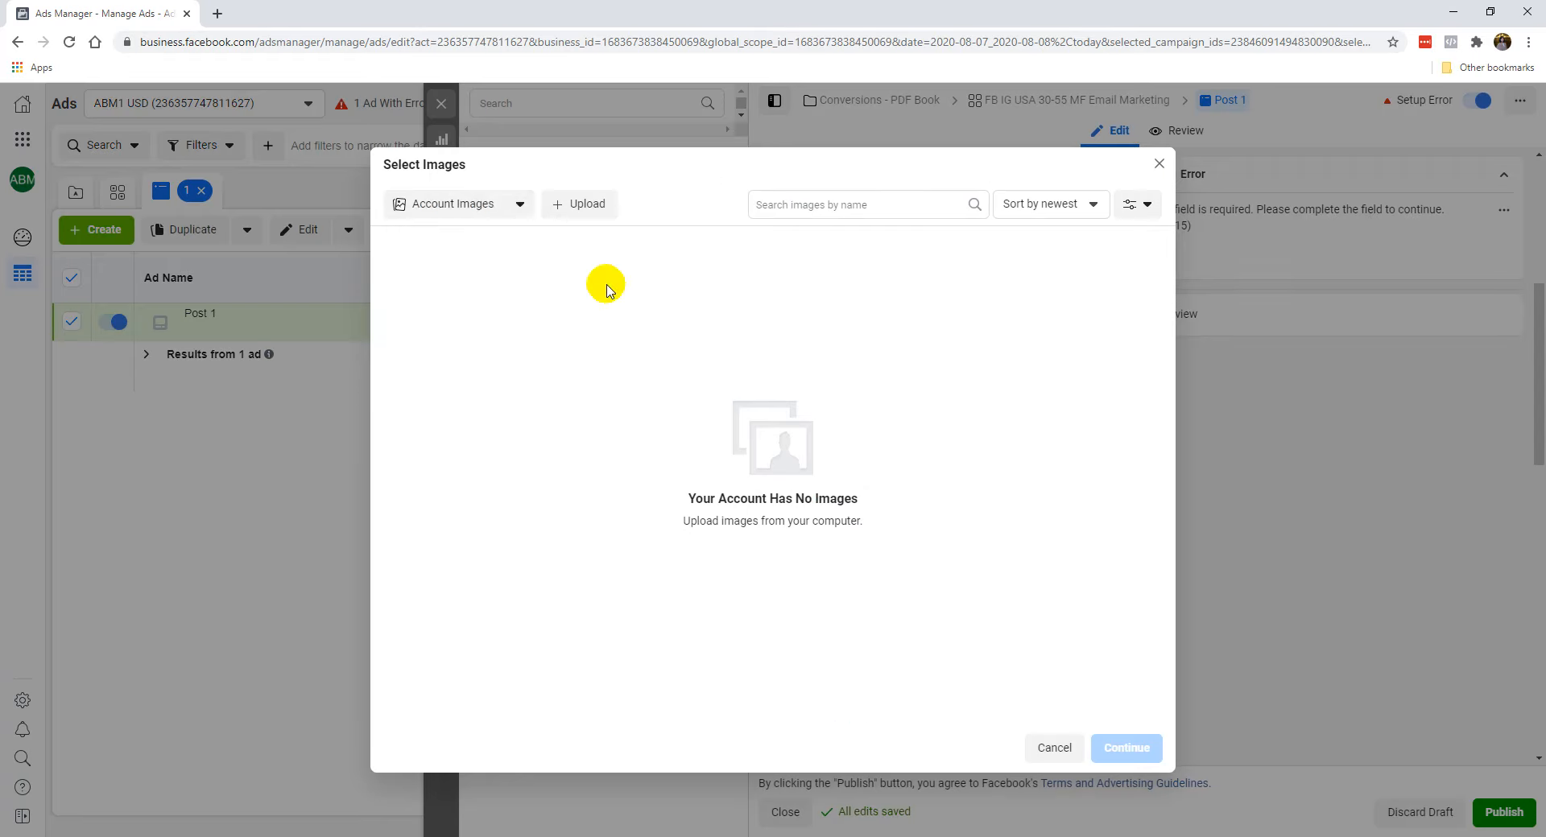
{"action": "left_click", "coordinate": [457, 208]}
{"action": "left_click", "coordinate": [471, 324]}
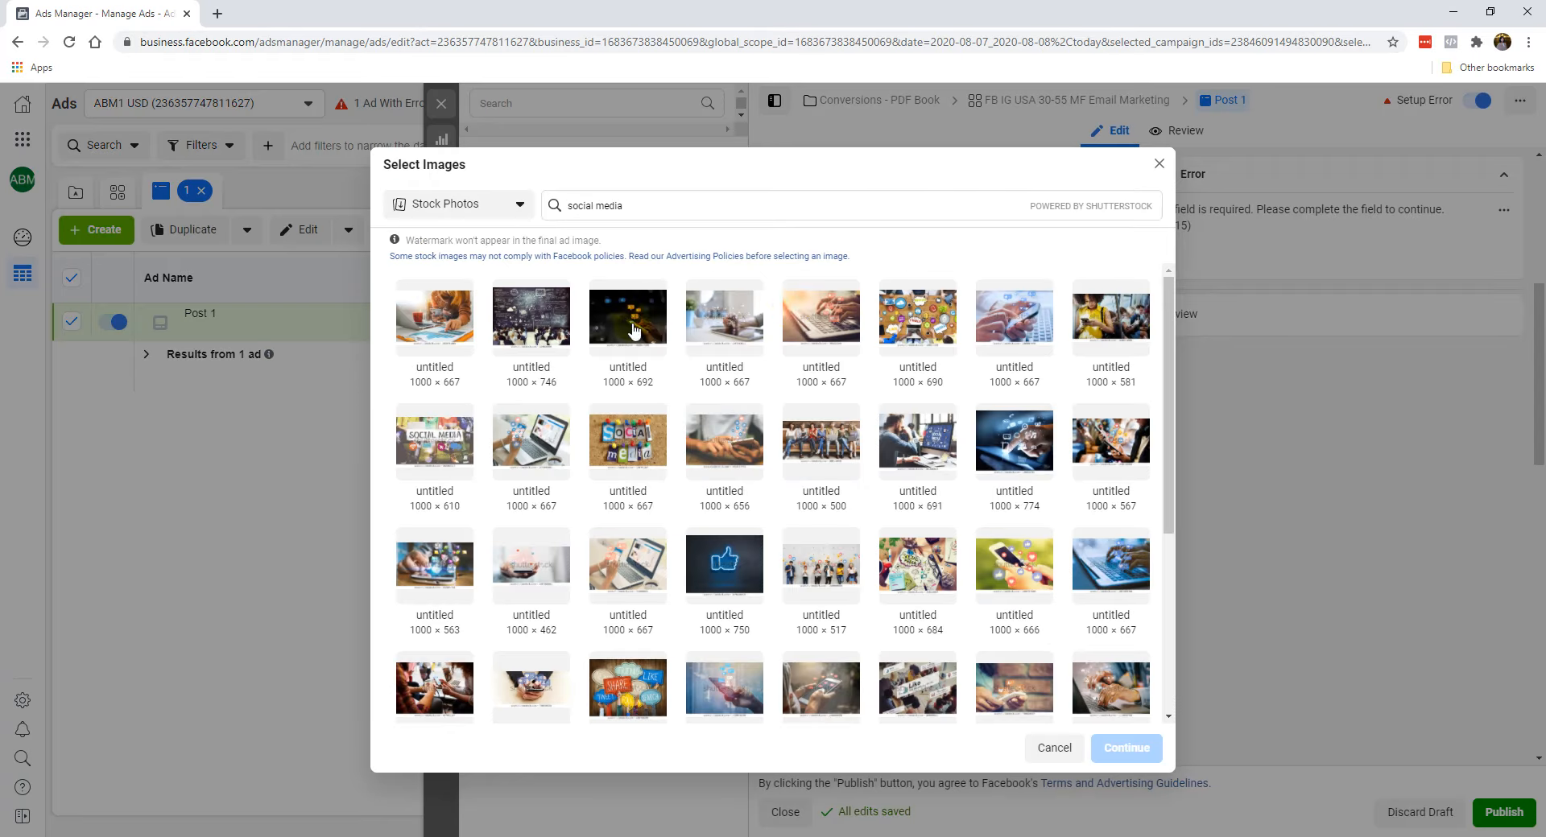
Search the stock photos for "bikini" to examine images that may not comply with the advertising policies.
{"action": "triple_click", "coordinate": [754, 211]}
{"action": "type", "text": "bikini"}
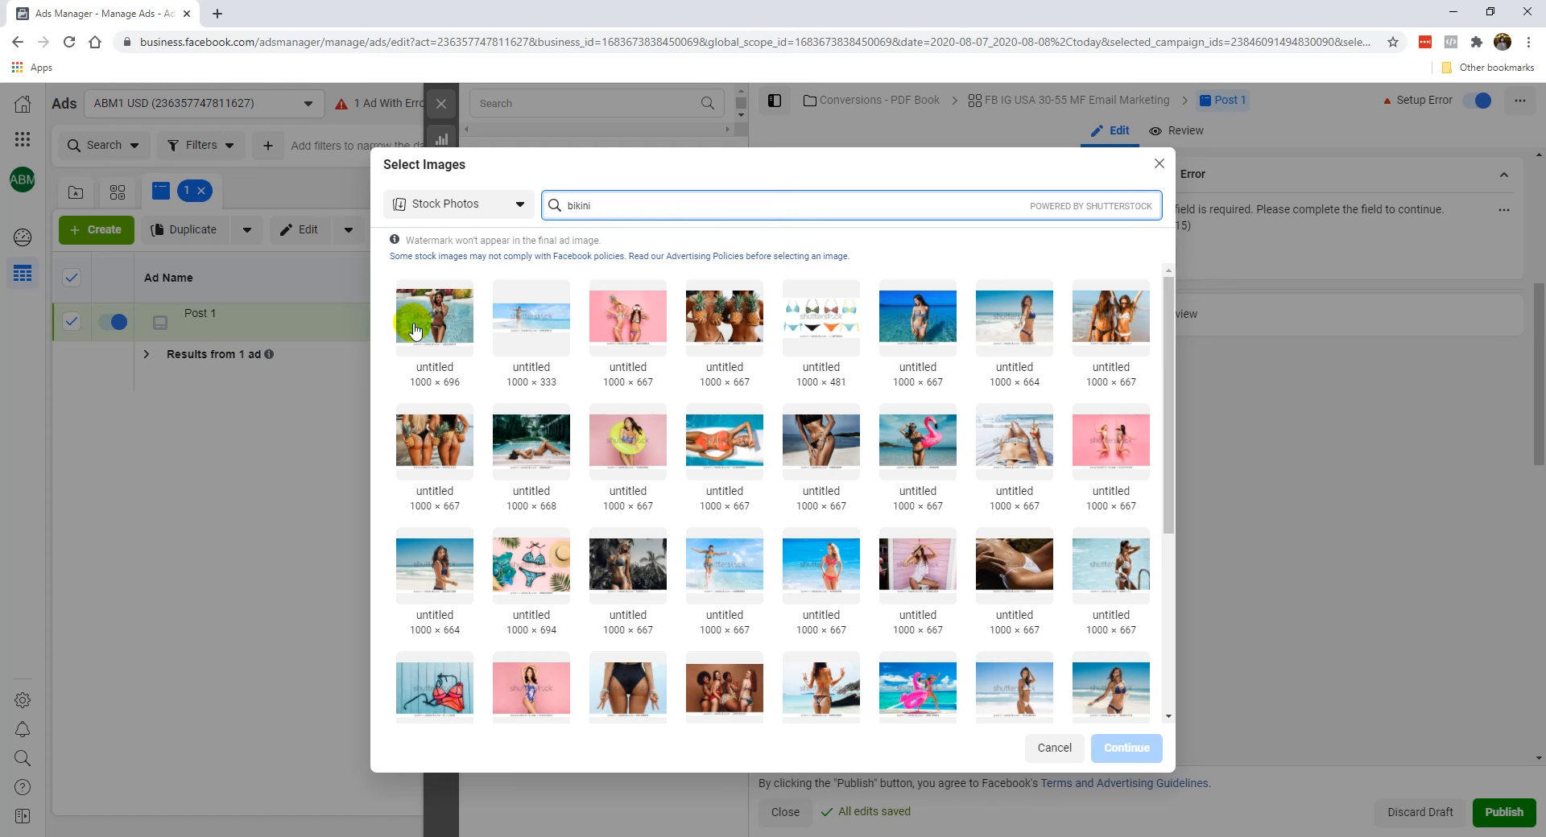
{"action": "left_click_drag", "start_coordinate": [673, 211], "coordinate": [511, 205]}
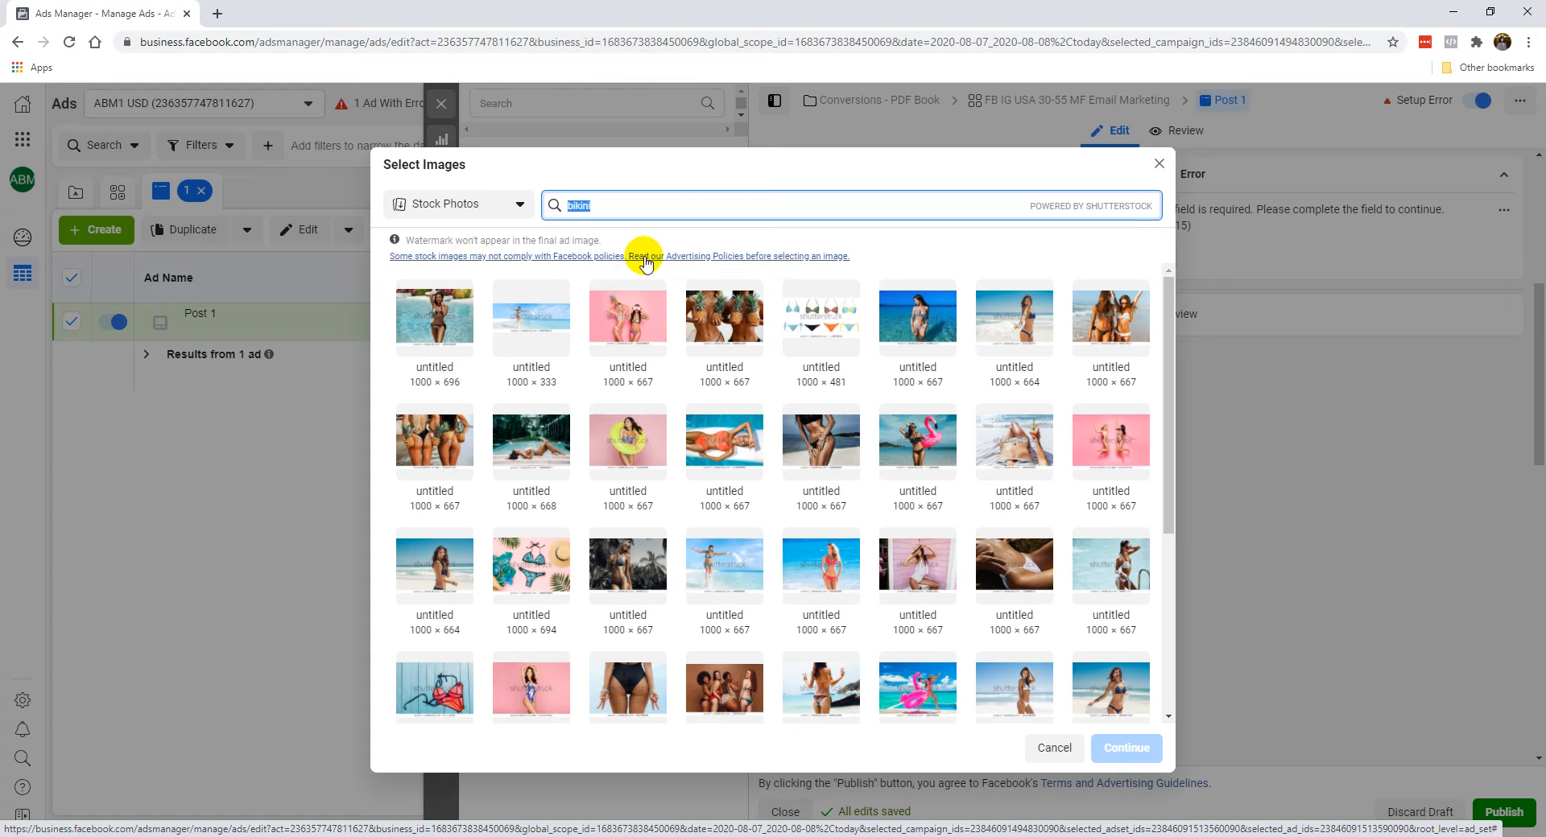
{"action": "left_click", "coordinate": [600, 208]}
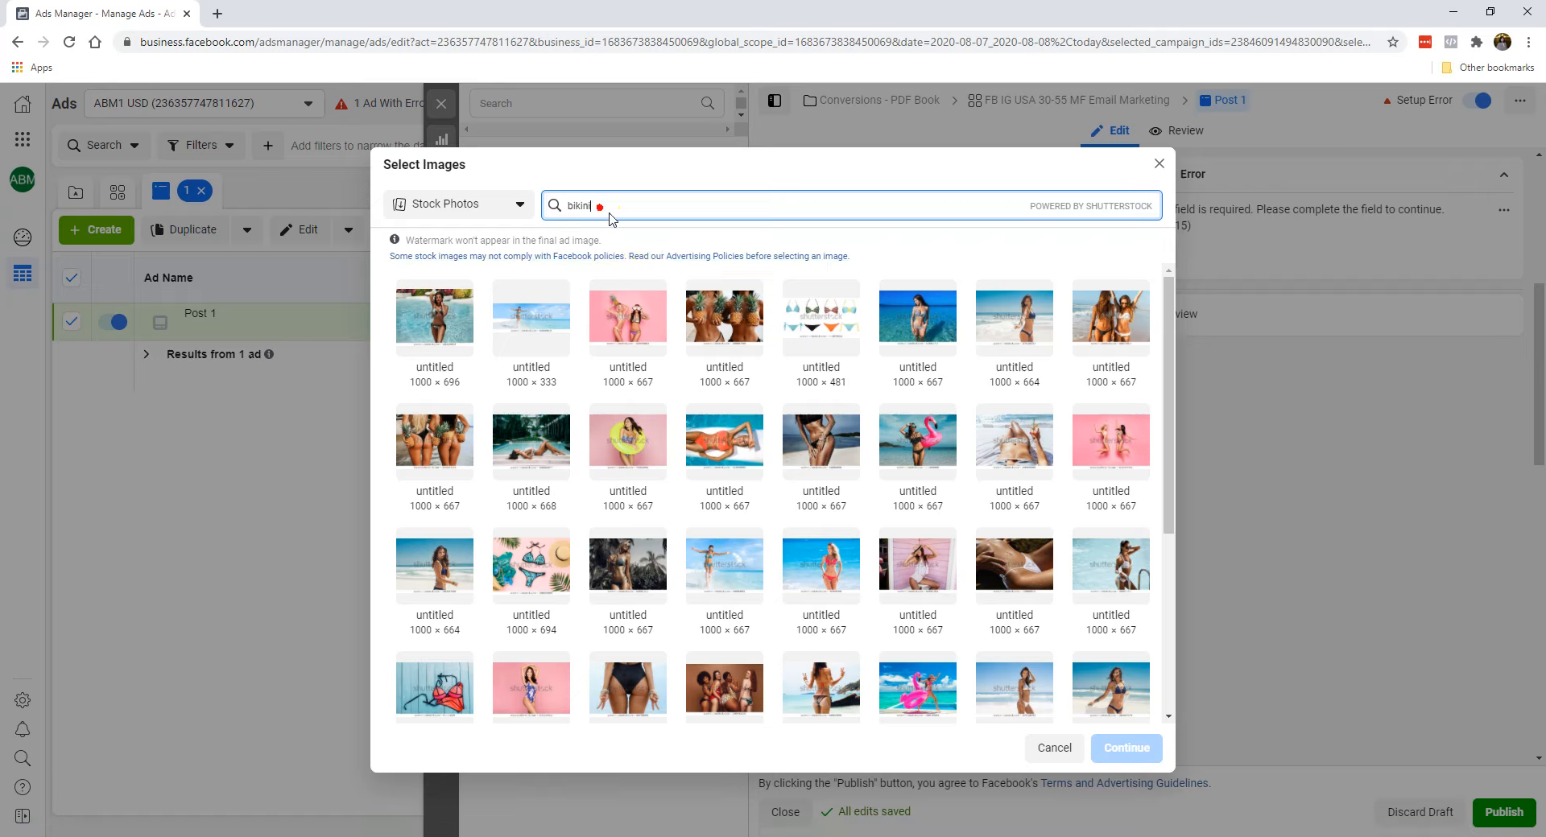
Search the stock photos for "social media" and add the 1000 × 691 image of a person at a computer to the ad.
{"action": "double_click", "coordinate": [578, 207]}
{"action": "key", "text": "BackSpace"}
{"action": "type", "text": "social media"}
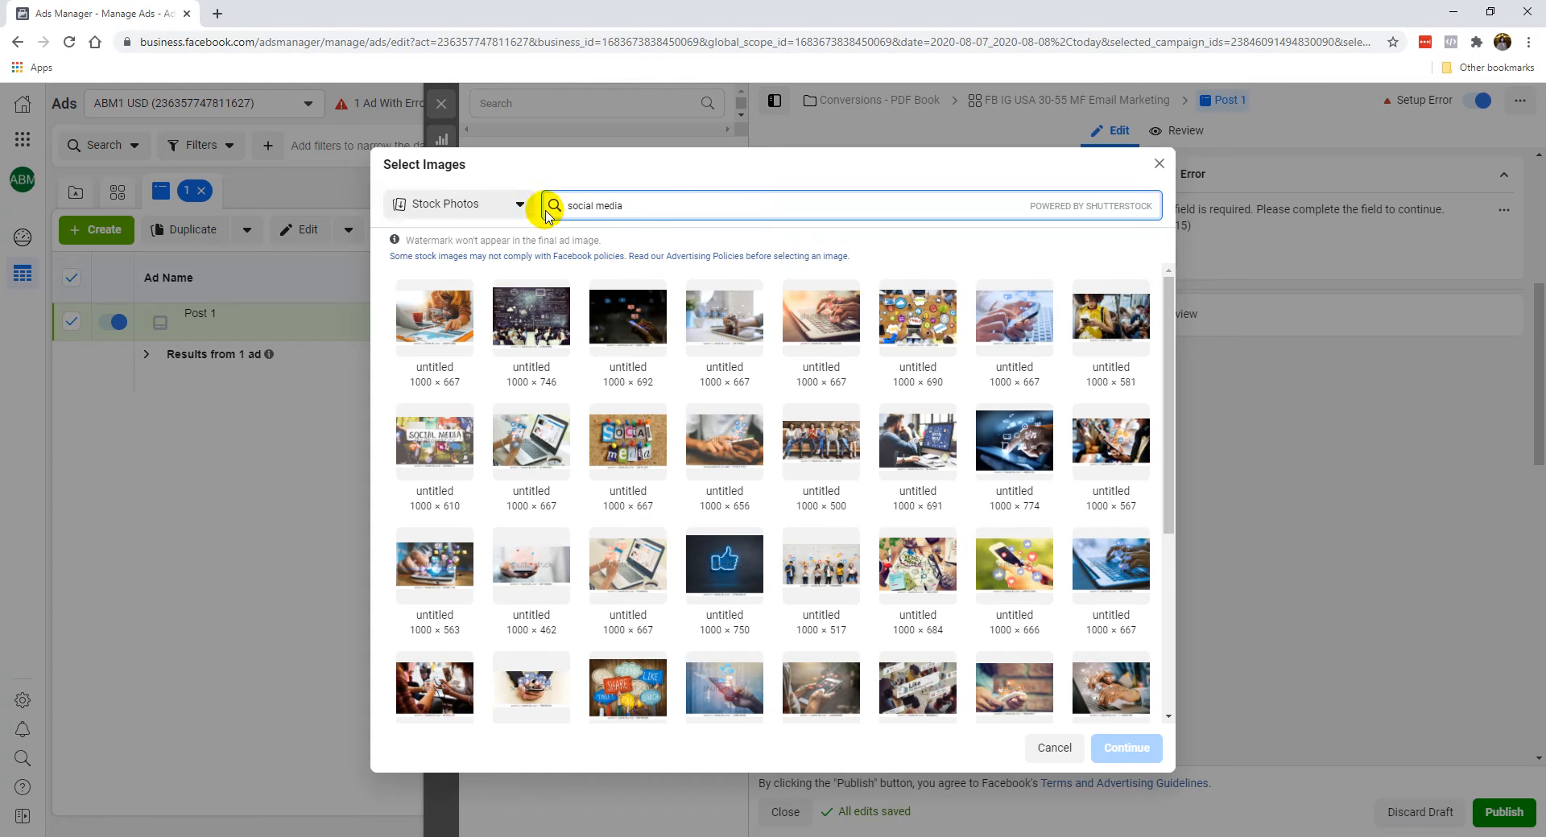
{"action": "left_click", "coordinate": [918, 441]}
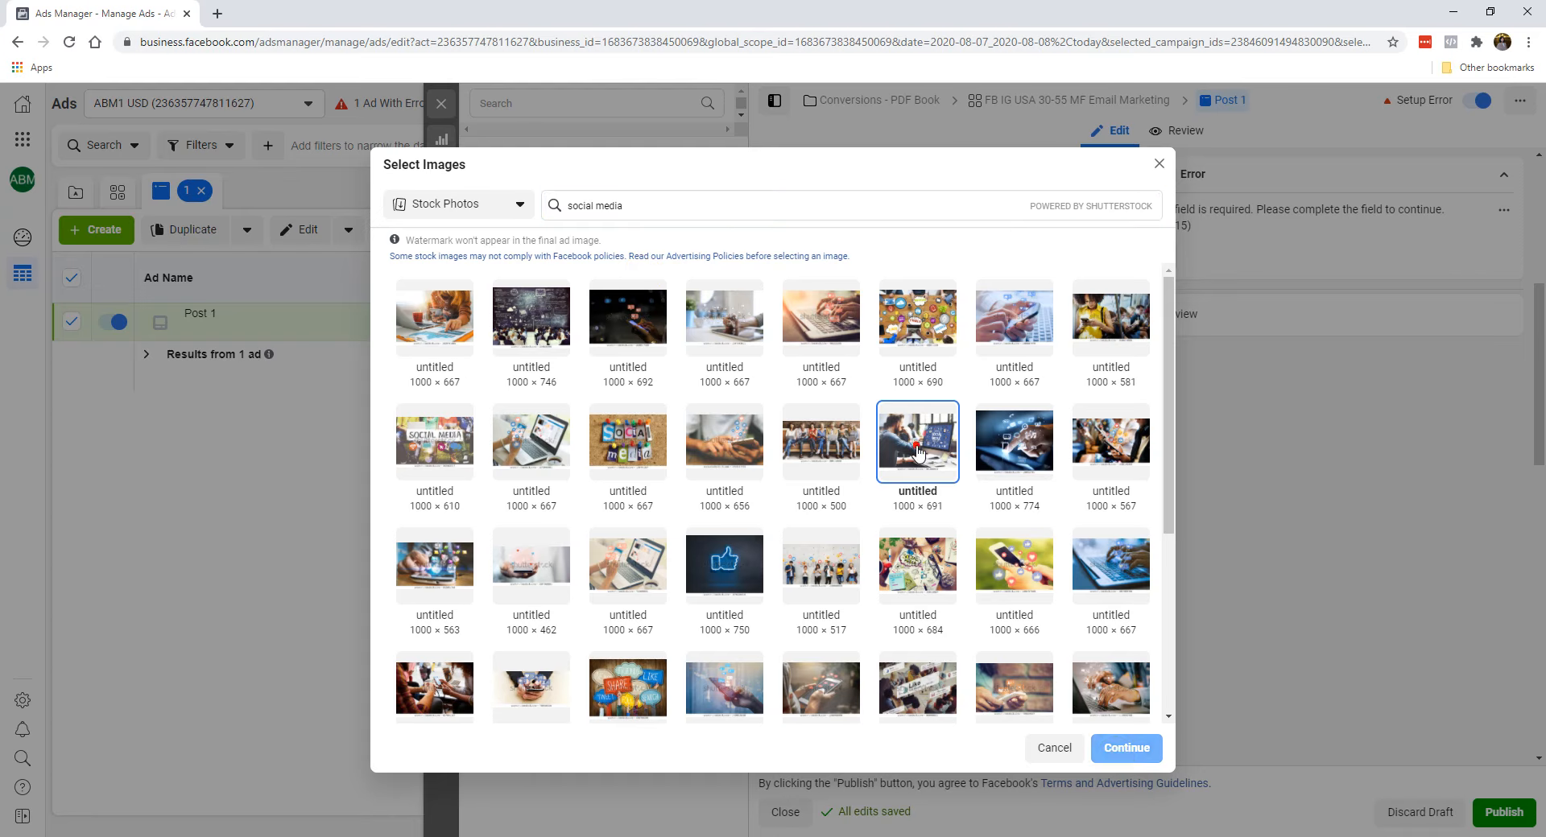
{"action": "left_click", "coordinate": [1119, 748]}
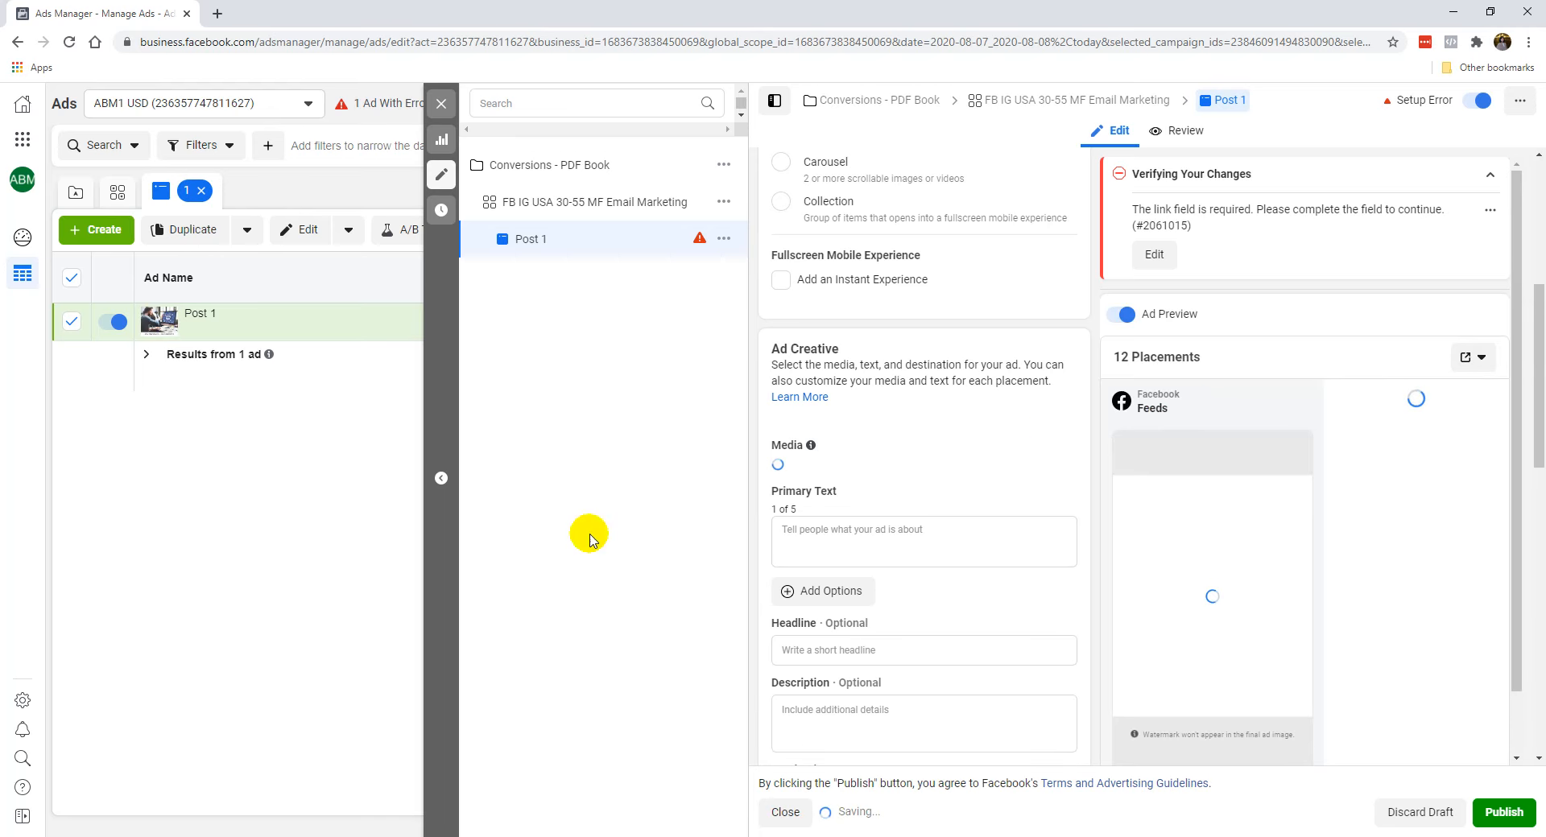
Fill the primary text with the "FREE BOOK: Ultimate FB Ads For Local Business" copy from the FB-AD-PDFBOOK notes, without the blank first line.
{"action": "left_click", "coordinate": [964, 530]}
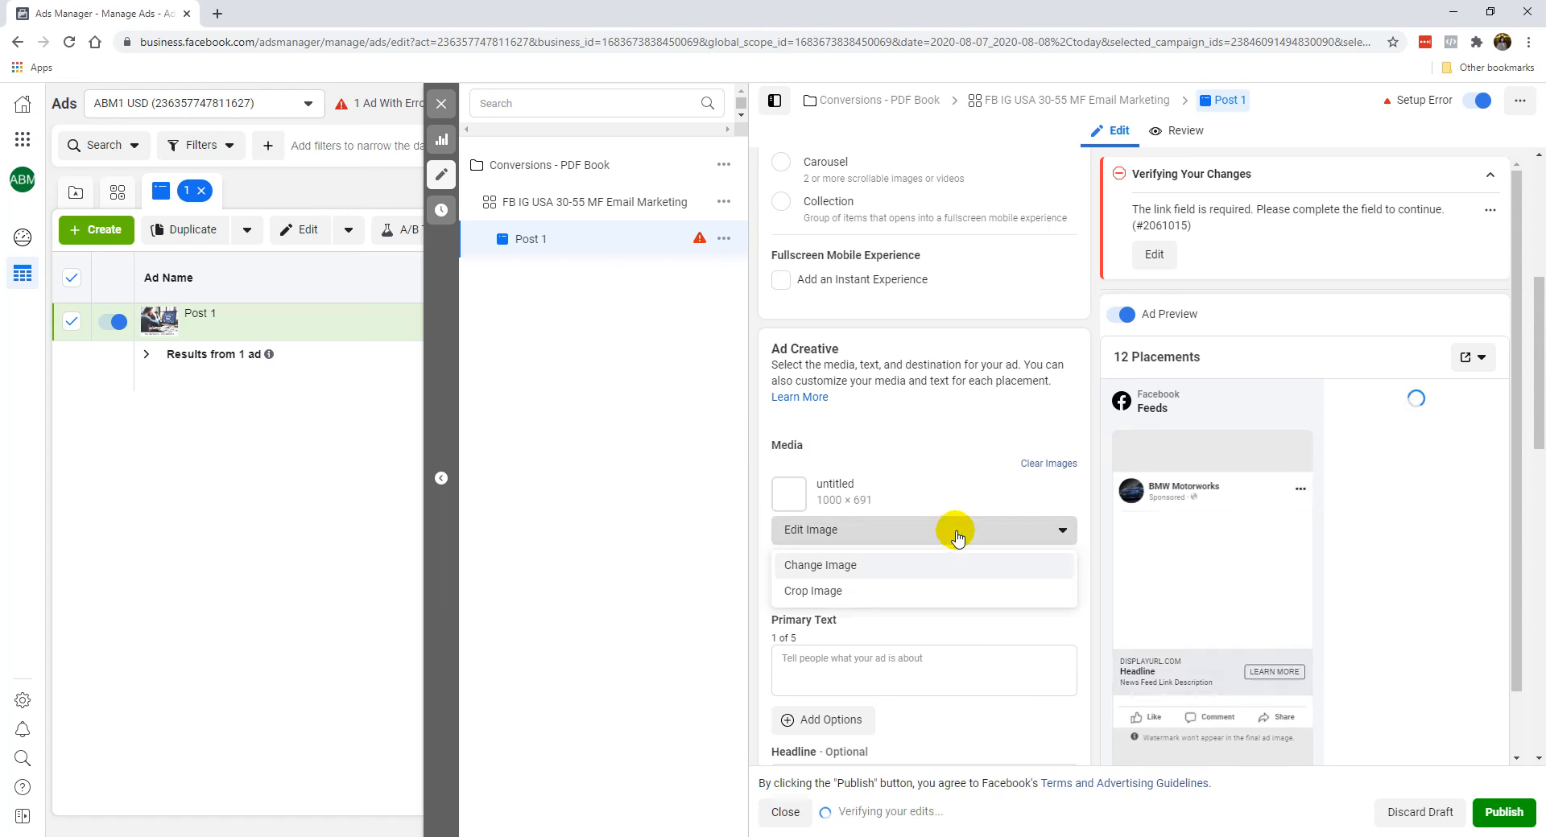
{"action": "scroll", "coordinate": [1244, 567], "scroll_direction": "down", "scroll_amount": 1}
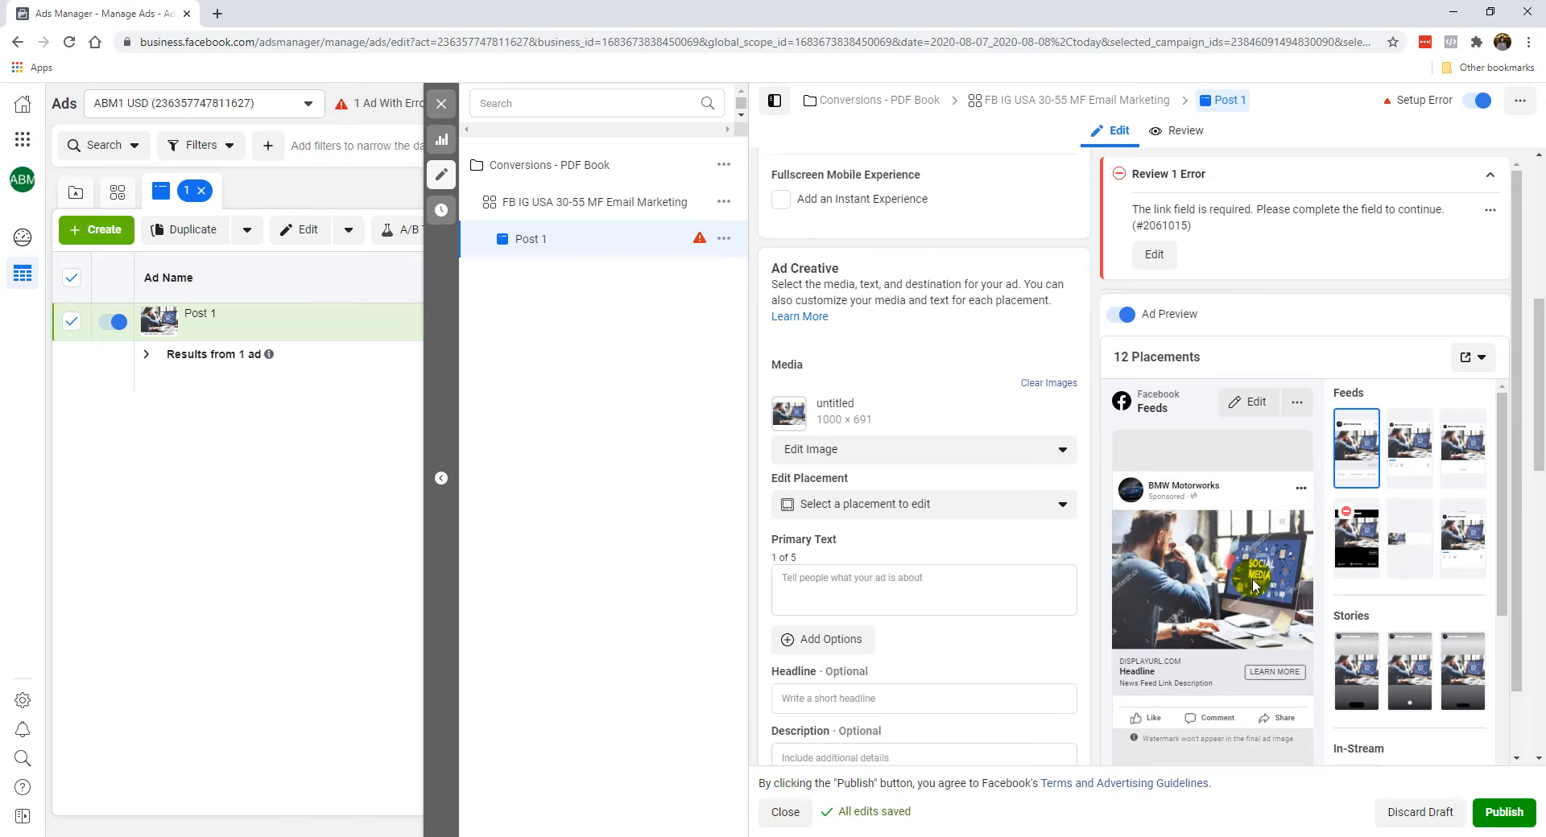
{"action": "left_click", "coordinate": [282, 836]}
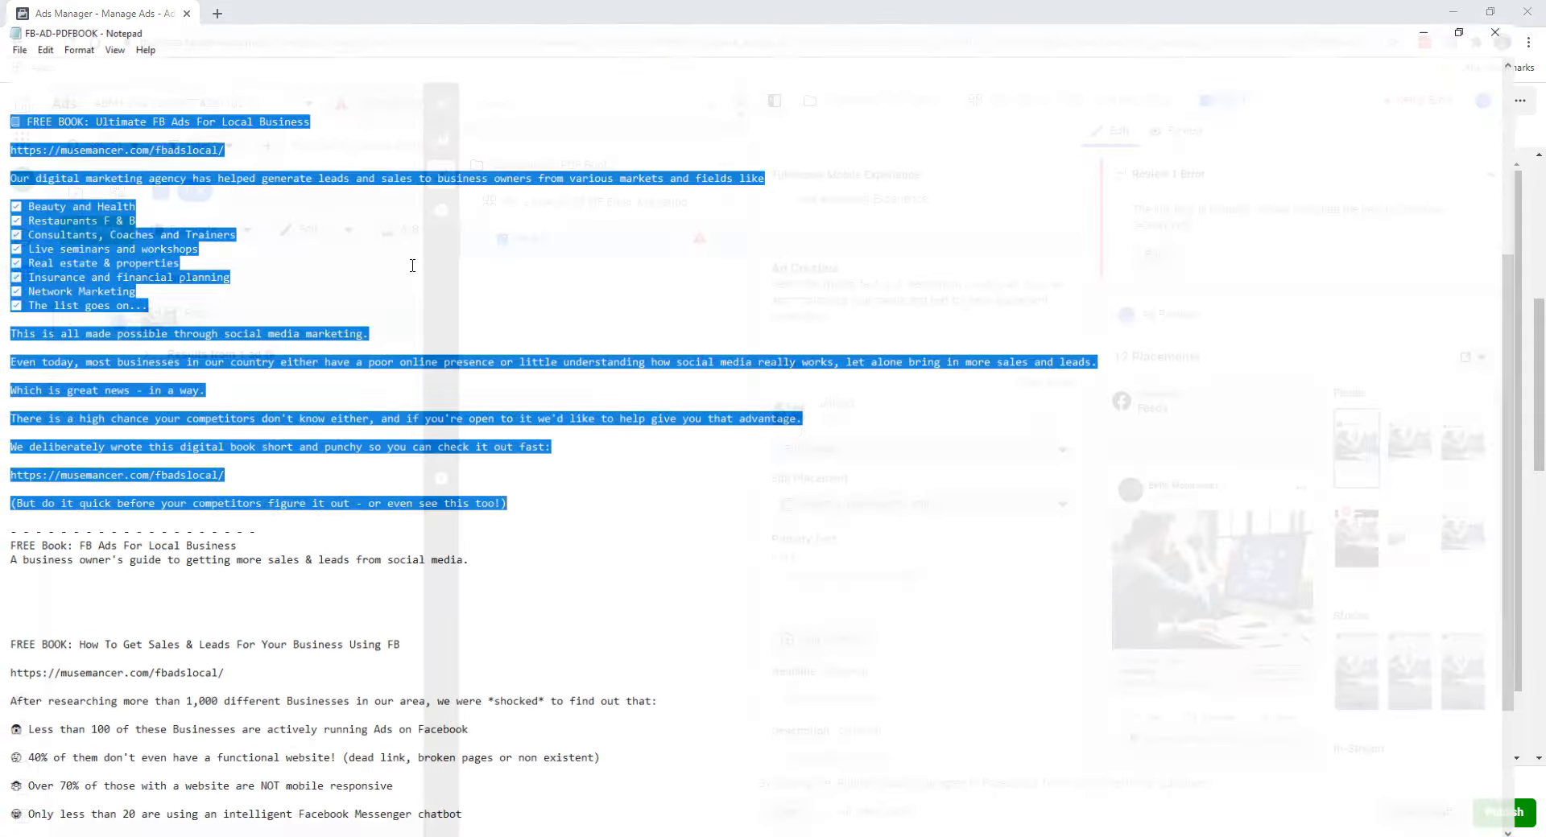
{"action": "left_click", "coordinate": [1461, 8]}
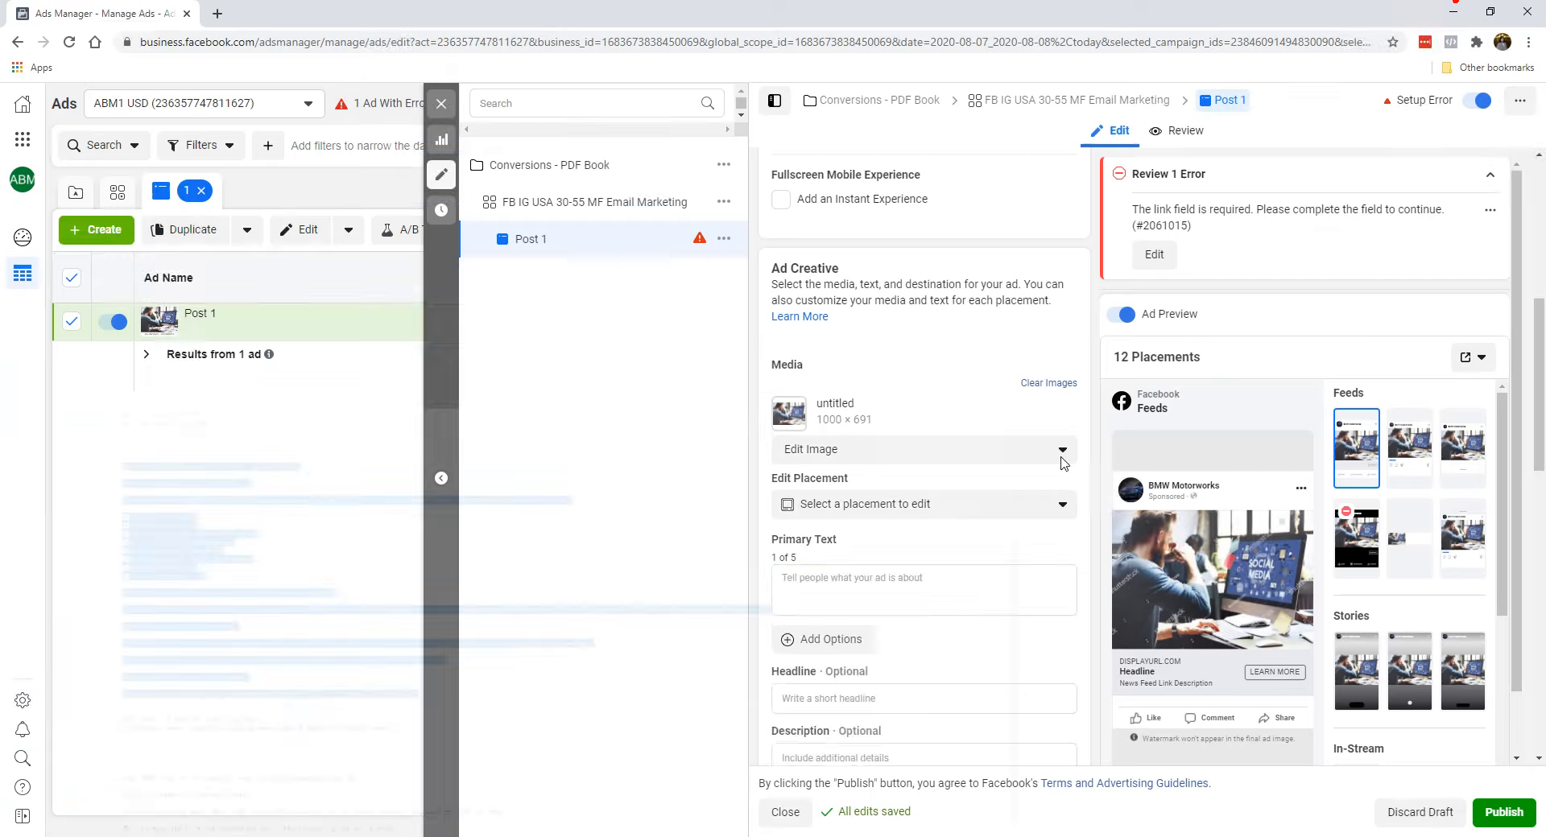
{"action": "left_click", "coordinate": [946, 580]}
{"action": "type", "text": "📘 FREE BOOK: Ultimate FB Ads For Local Business  https://musemancer.com/fbadslocal/  Our digital marketing agency has helped generate leads and sales to business owners from various markets and fields like  ✅ Beauty and Health ✅ Restaurants F & B ✅ Consultants, Coaches and Trainers ✅ Live seminars and workshops ✅ Real estate & properties ✅ Insurance and financial planning ✅ Network Marketing ✅ The list goes on...  This is all made possible through social media marketing.  Even today, most businesses in our country either have a poor online presence or little understanding how social media really works, let alone bring in more sales and leads.  Which is great news - in a way.  There is a high chance your competitors don't know either, and if you're open to it we'd like to help give you that advantage.  We deliberately wrote this digital book short and punchy so you can check it out fast:  https://musemancer.com/fbadslocal/  (But do it quick before your competitors figure it out - or even see this too!)"}
{"action": "left_click", "coordinate": [916, 578]}
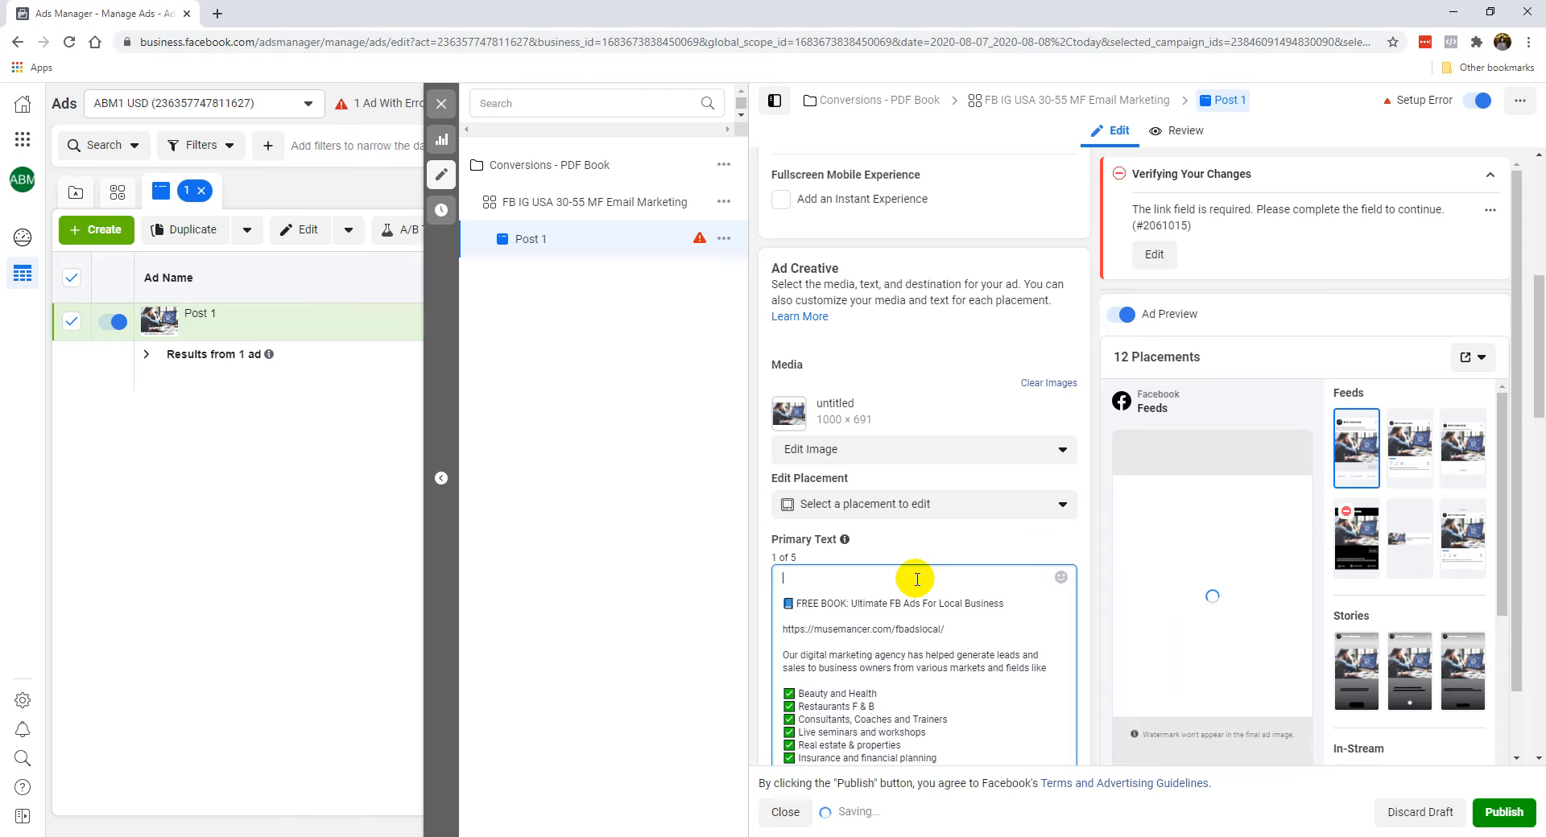
{"action": "key", "text": "Delete"}
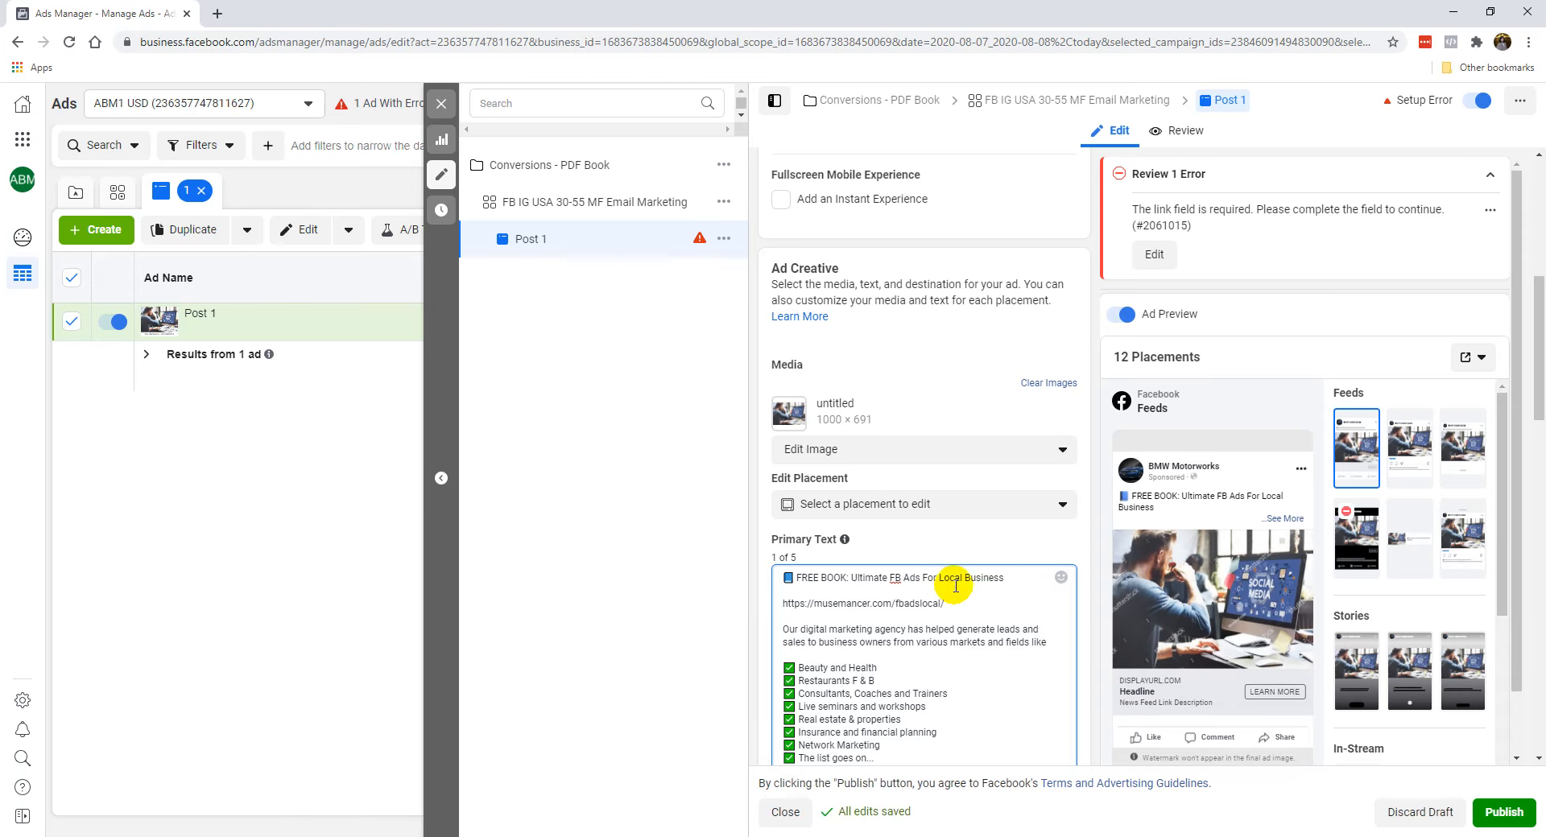
{"action": "left_click_drag", "start_coordinate": [948, 604], "coordinate": [818, 600]}
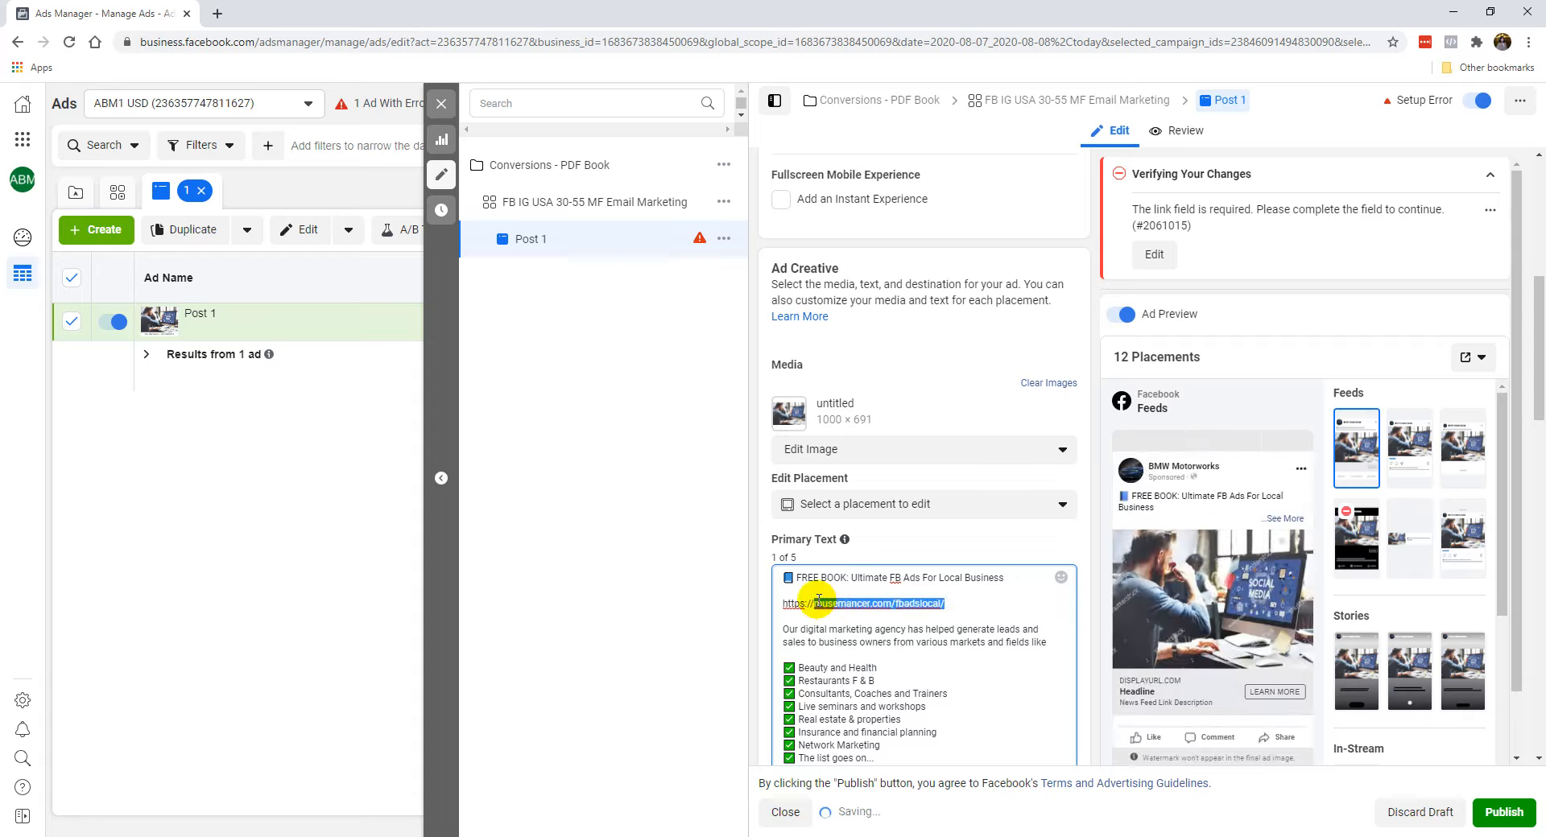
{"action": "type", "text": "domainname.co"}
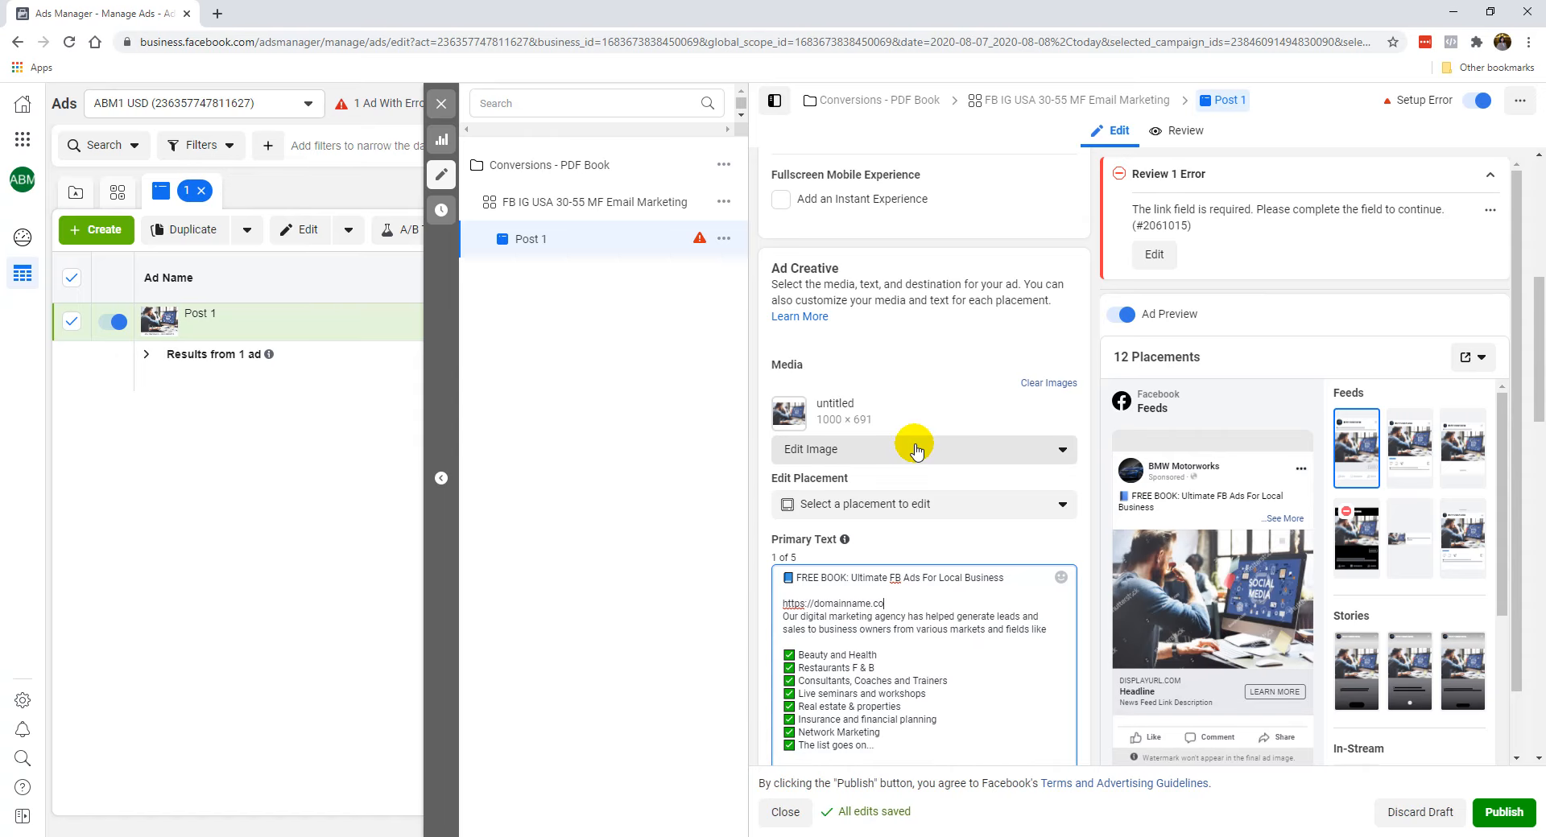
{"action": "type", "text": "m/freebook/"}
{"action": "key", "text": "Return"}
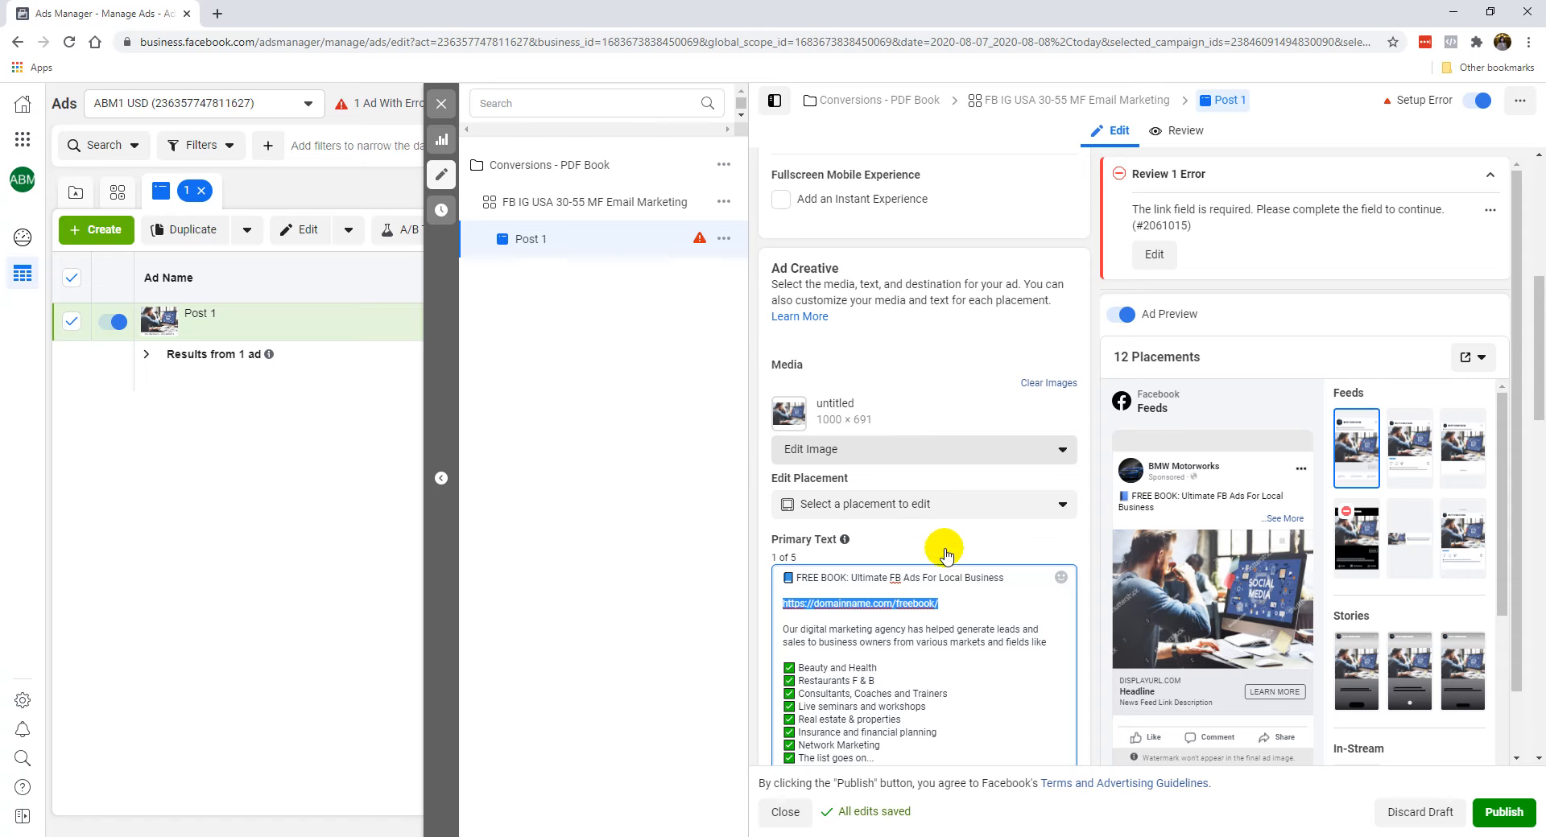
{"action": "scroll", "coordinate": [915, 621], "scroll_direction": "down", "scroll_amount": 7}
{"action": "left_click_drag", "start_coordinate": [949, 413], "coordinate": [753, 402]}
{"action": "type", "text": "https://domainname.com/freebook/"}
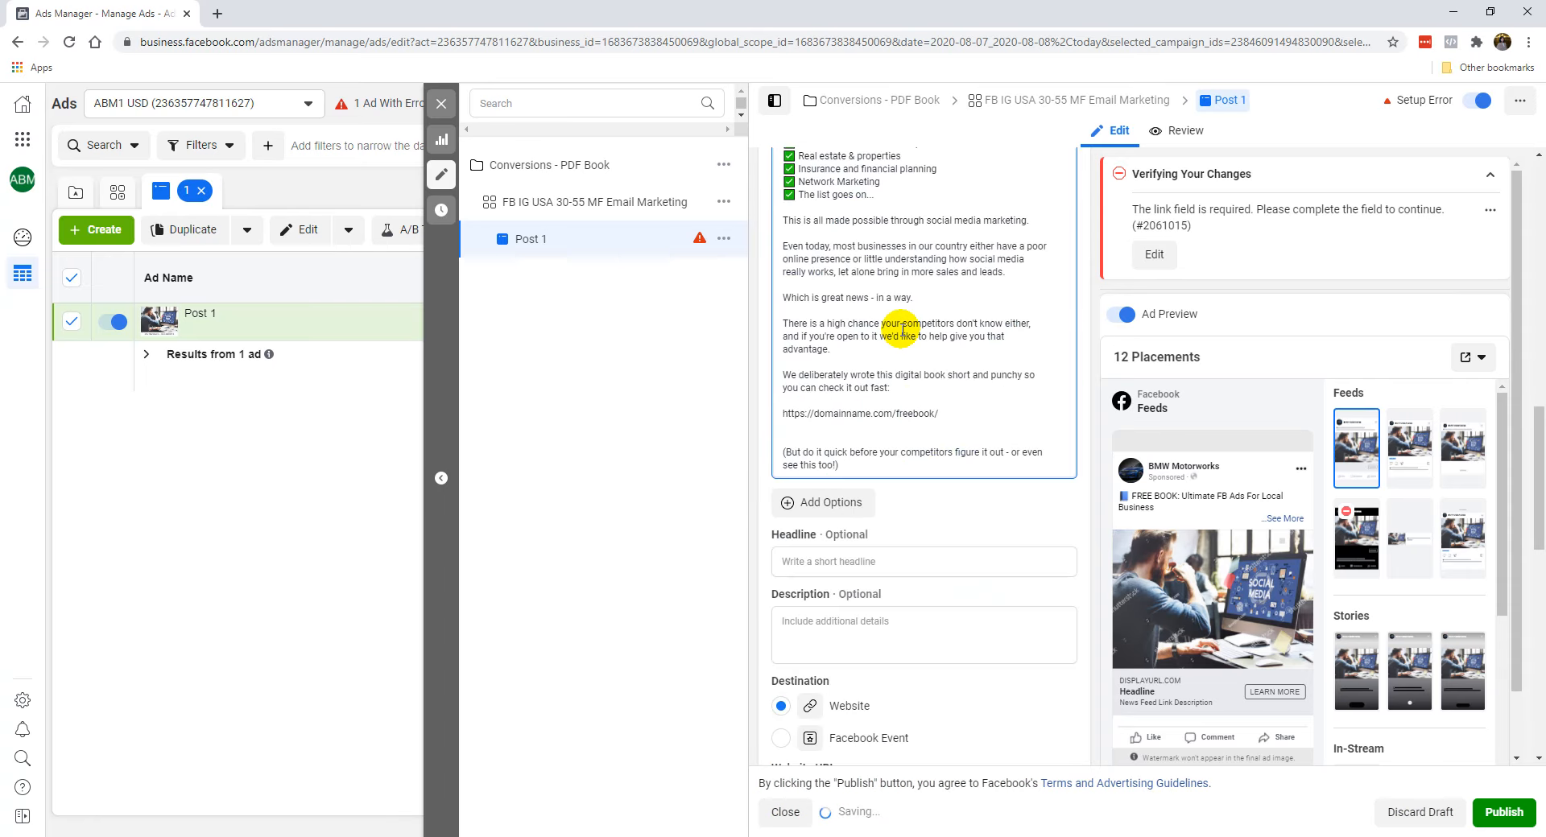
{"action": "key", "text": "BackSpace"}
Read through the whole primary text in the editor and in the expanded Facebook Feeds preview.
{"action": "scroll", "coordinate": [936, 389], "scroll_direction": "up", "scroll_amount": 2}
{"action": "scroll", "coordinate": [982, 402], "scroll_direction": "up", "scroll_amount": 2}
{"action": "mouse_move", "coordinate": [1216, 409]}
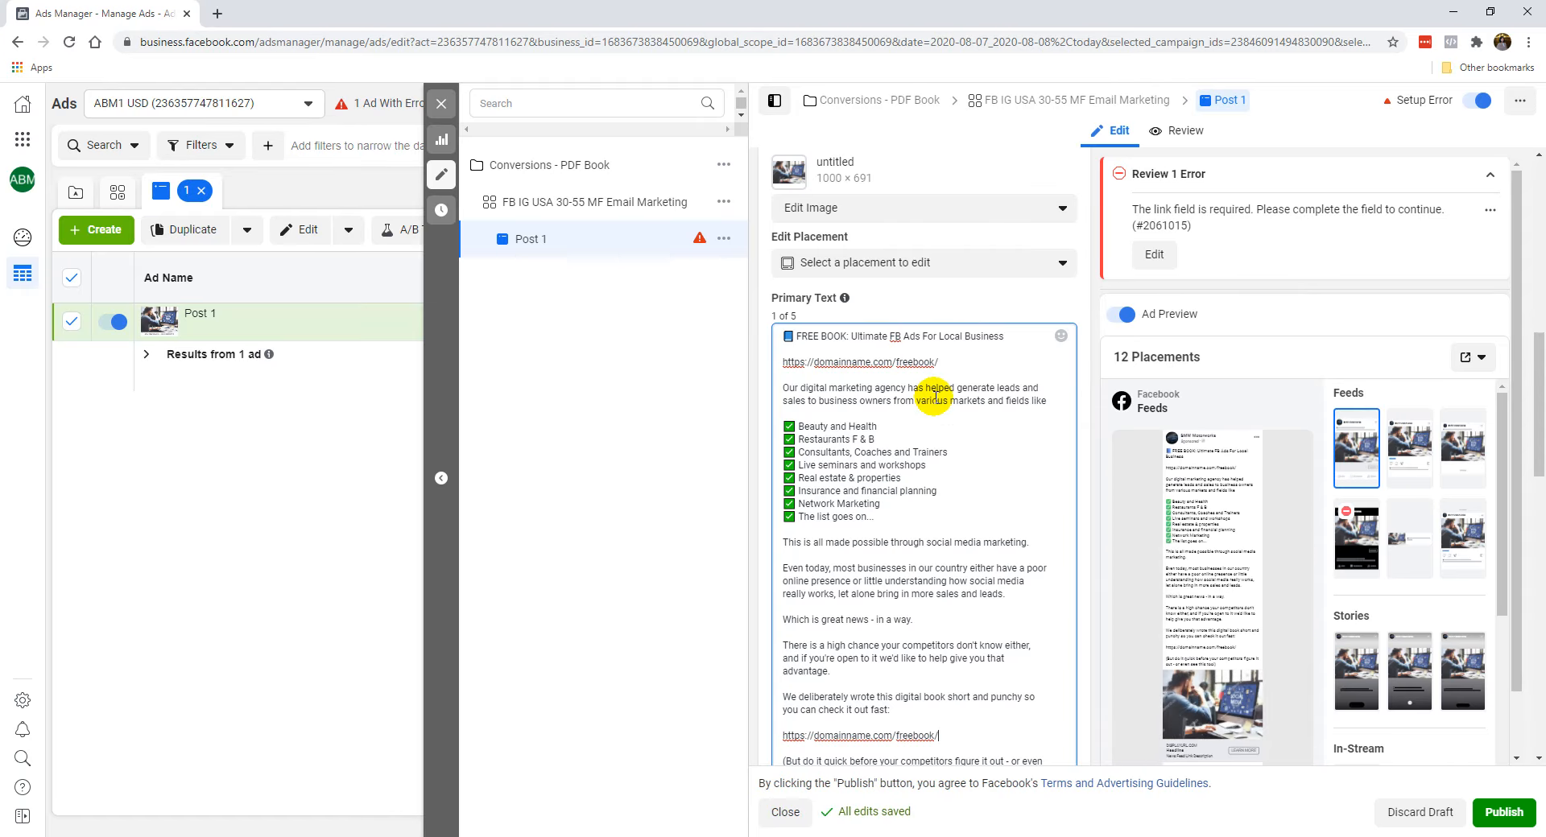
{"action": "mouse_move", "coordinate": [1195, 495]}
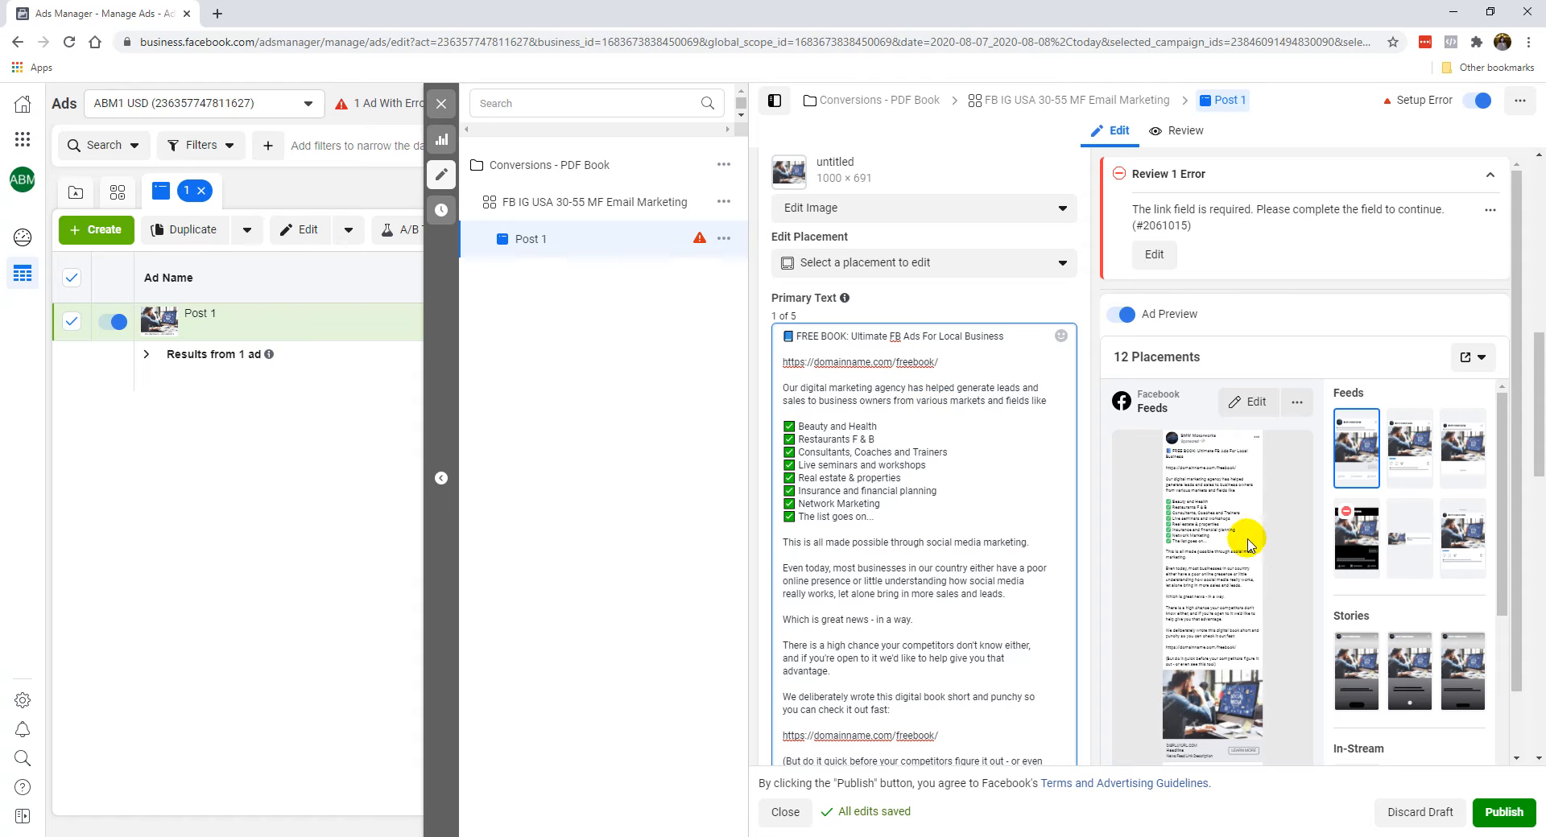
{"action": "mouse_move", "coordinate": [1385, 372]}
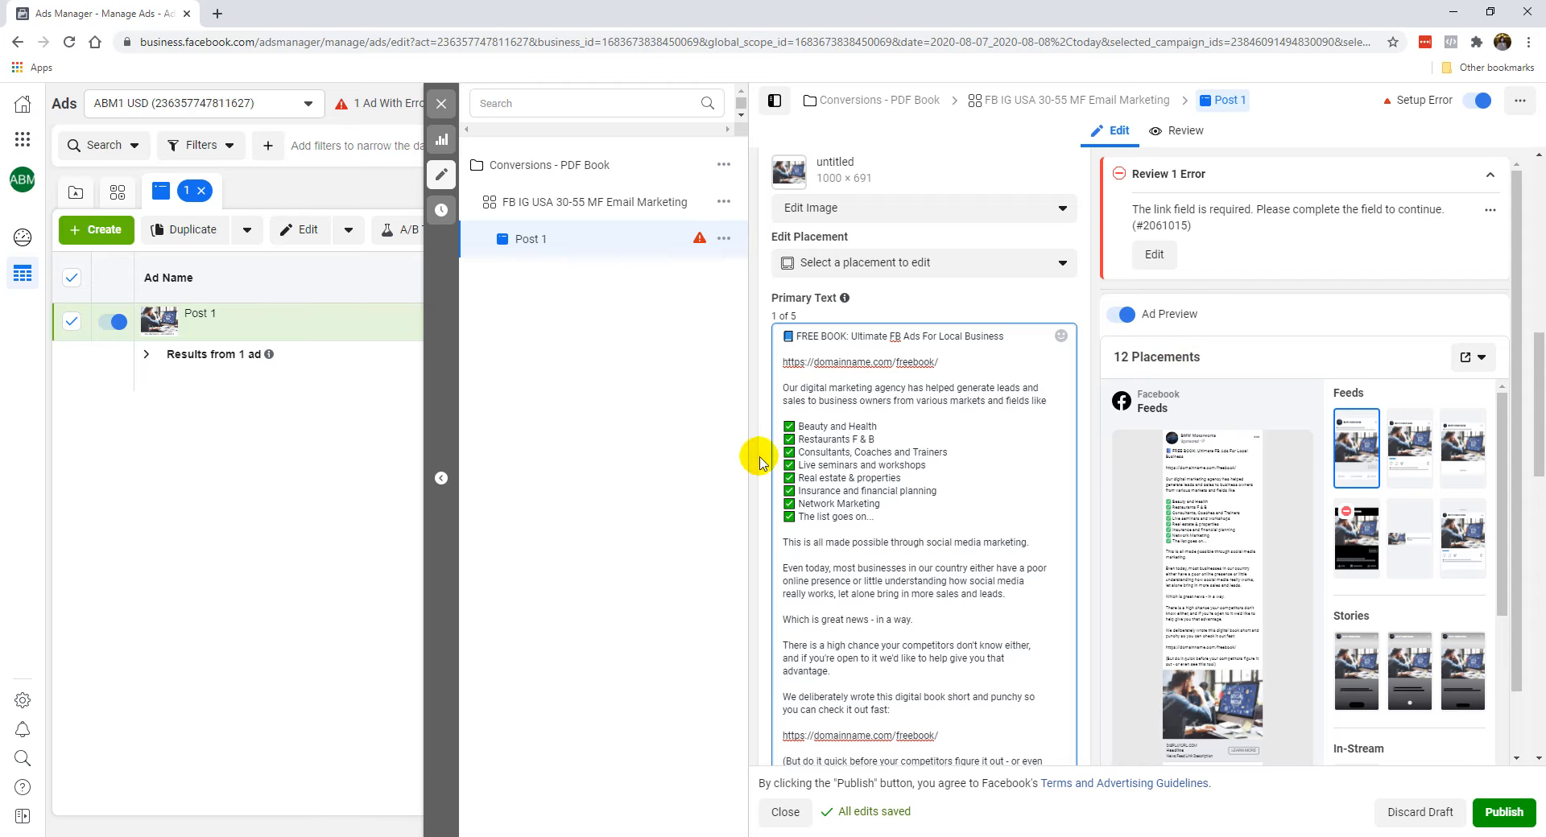
{"action": "scroll", "coordinate": [771, 441], "scroll_direction": "down", "scroll_amount": 4}
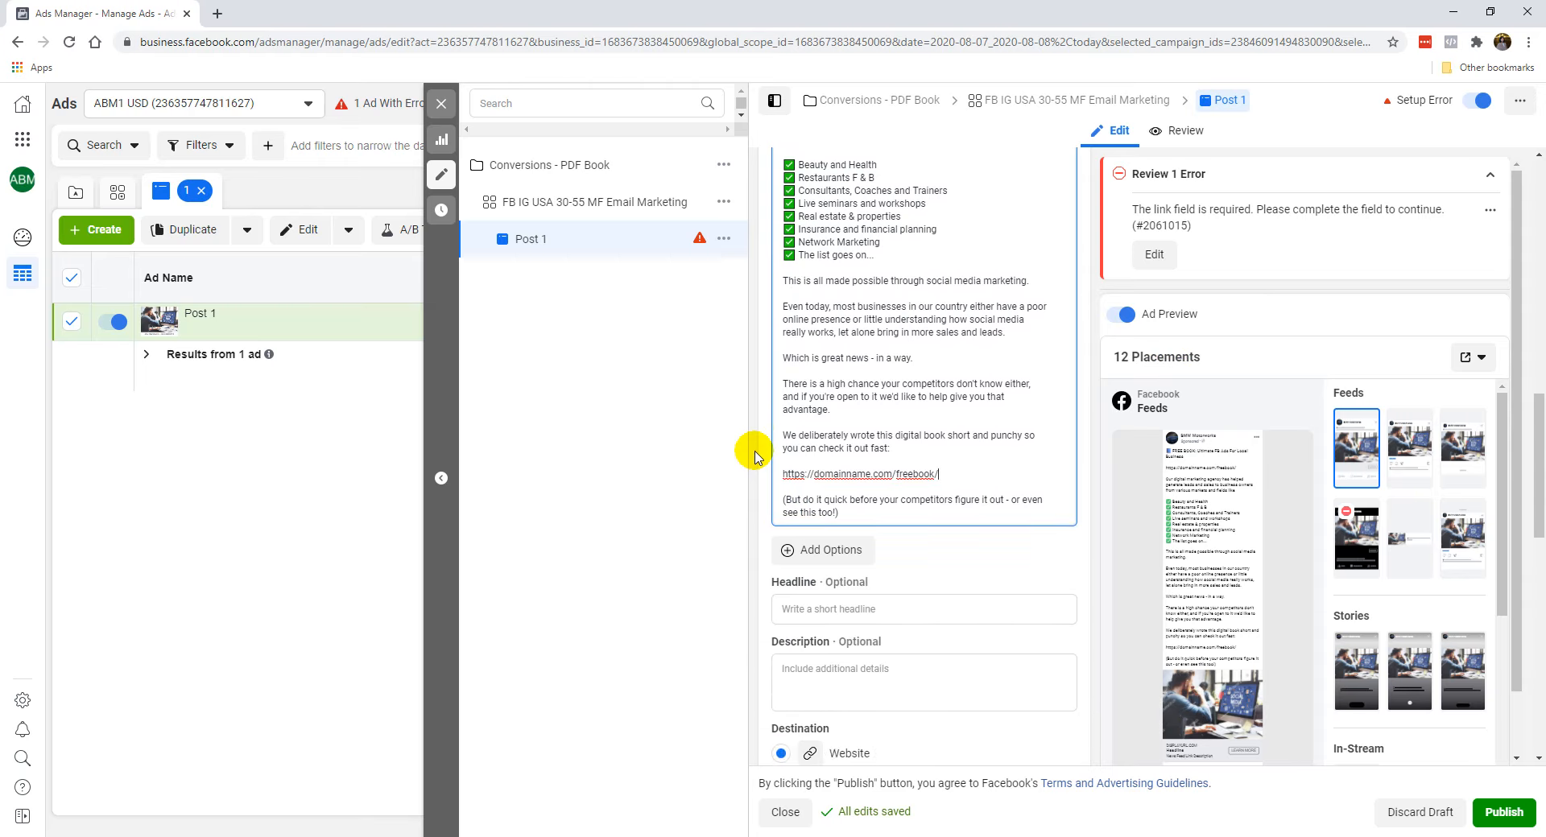
{"action": "scroll", "coordinate": [892, 312], "scroll_direction": "up", "scroll_amount": 3}
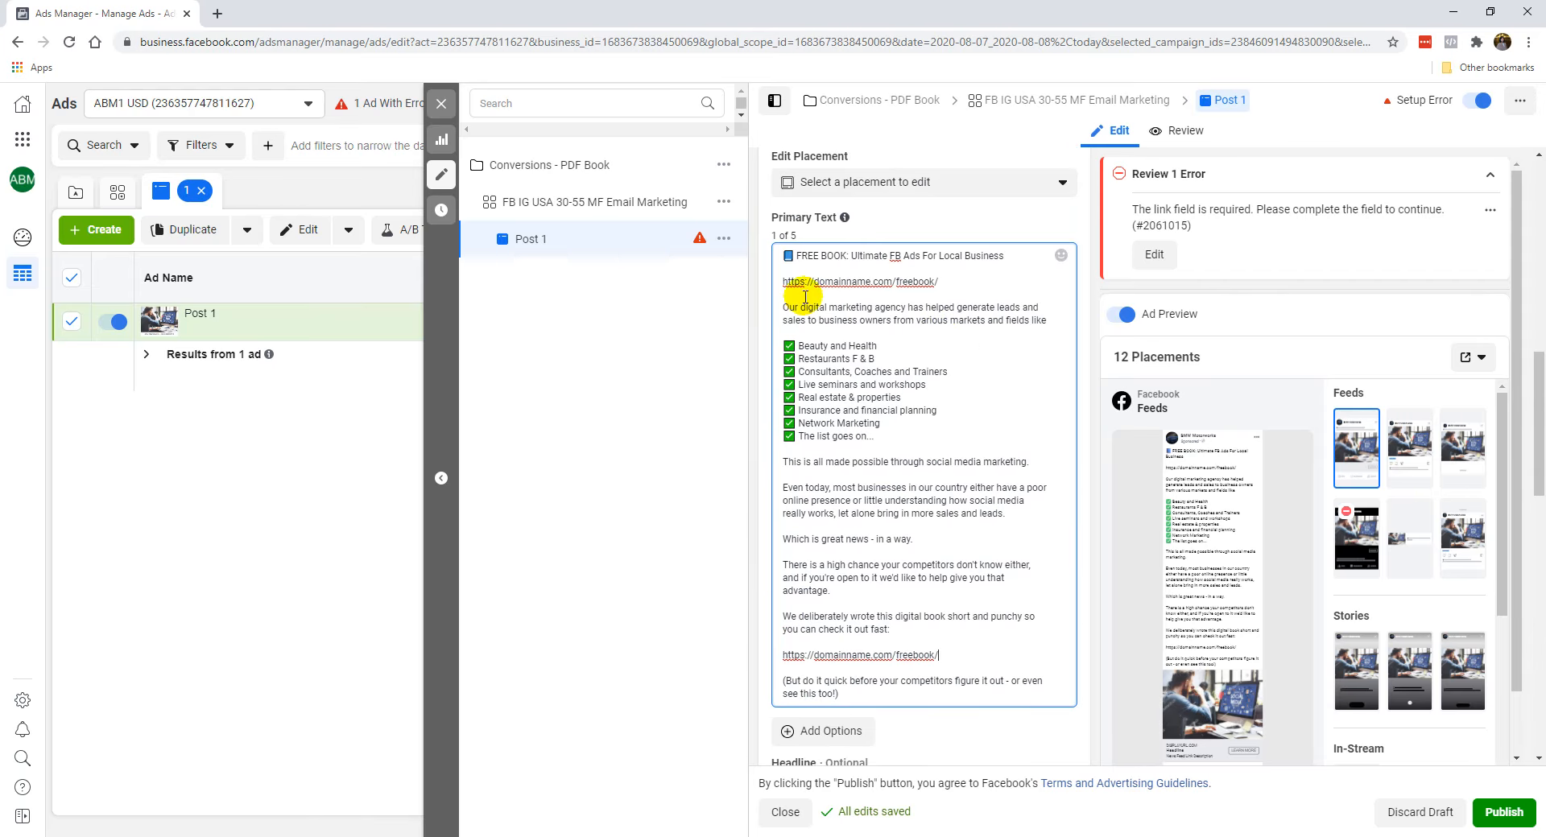
{"action": "left_click", "coordinate": [855, 409]}
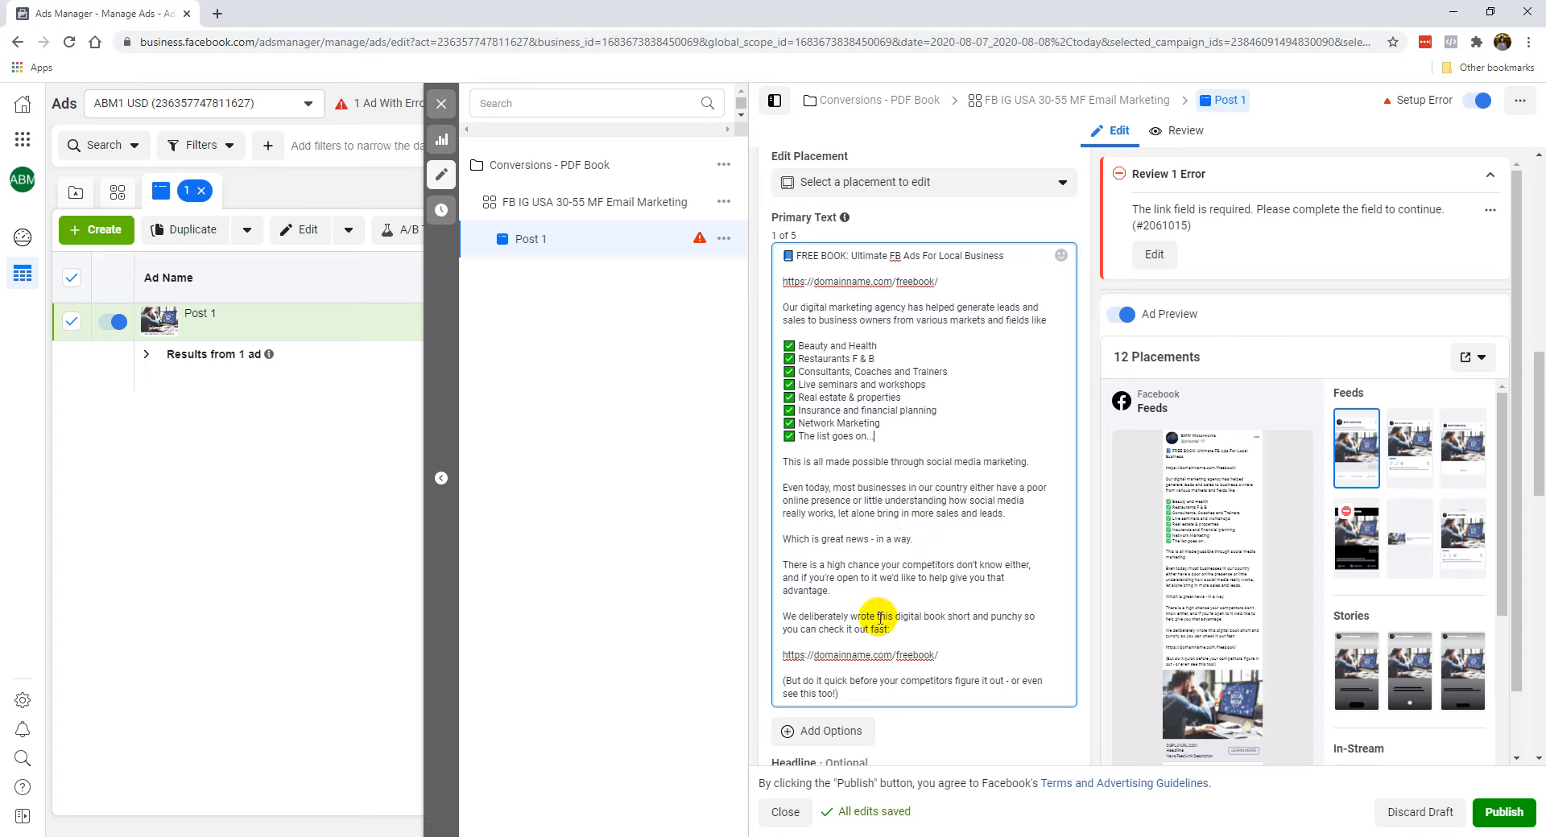
Set the ad headline to "FREE Book: FB Ads For Local Business", copied from the Notepad notes.
{"action": "scroll", "coordinate": [902, 515], "scroll_direction": "down", "scroll_amount": 3}
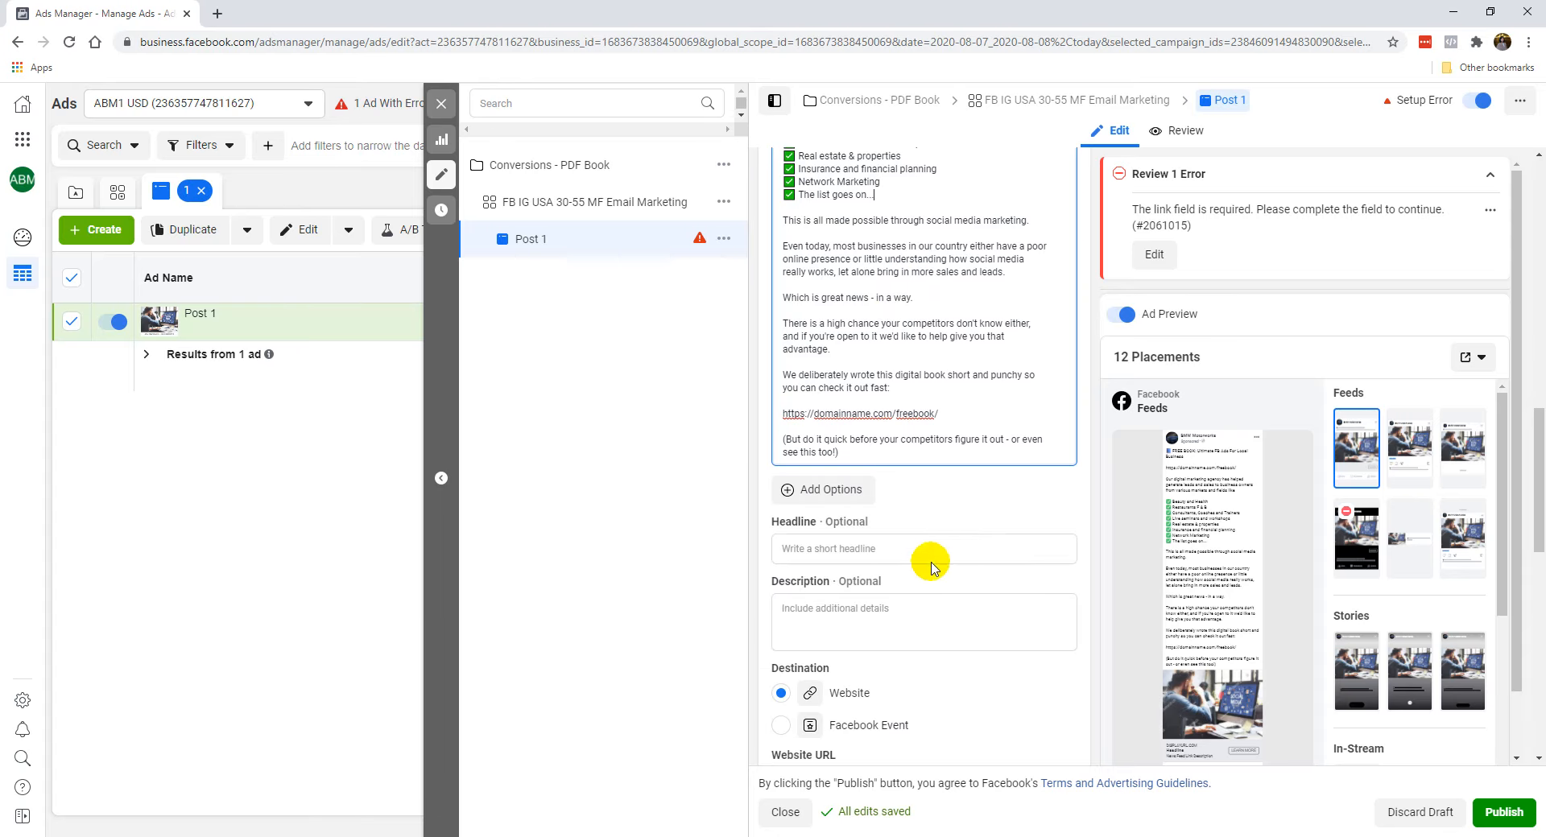
{"action": "left_click", "coordinate": [931, 543]}
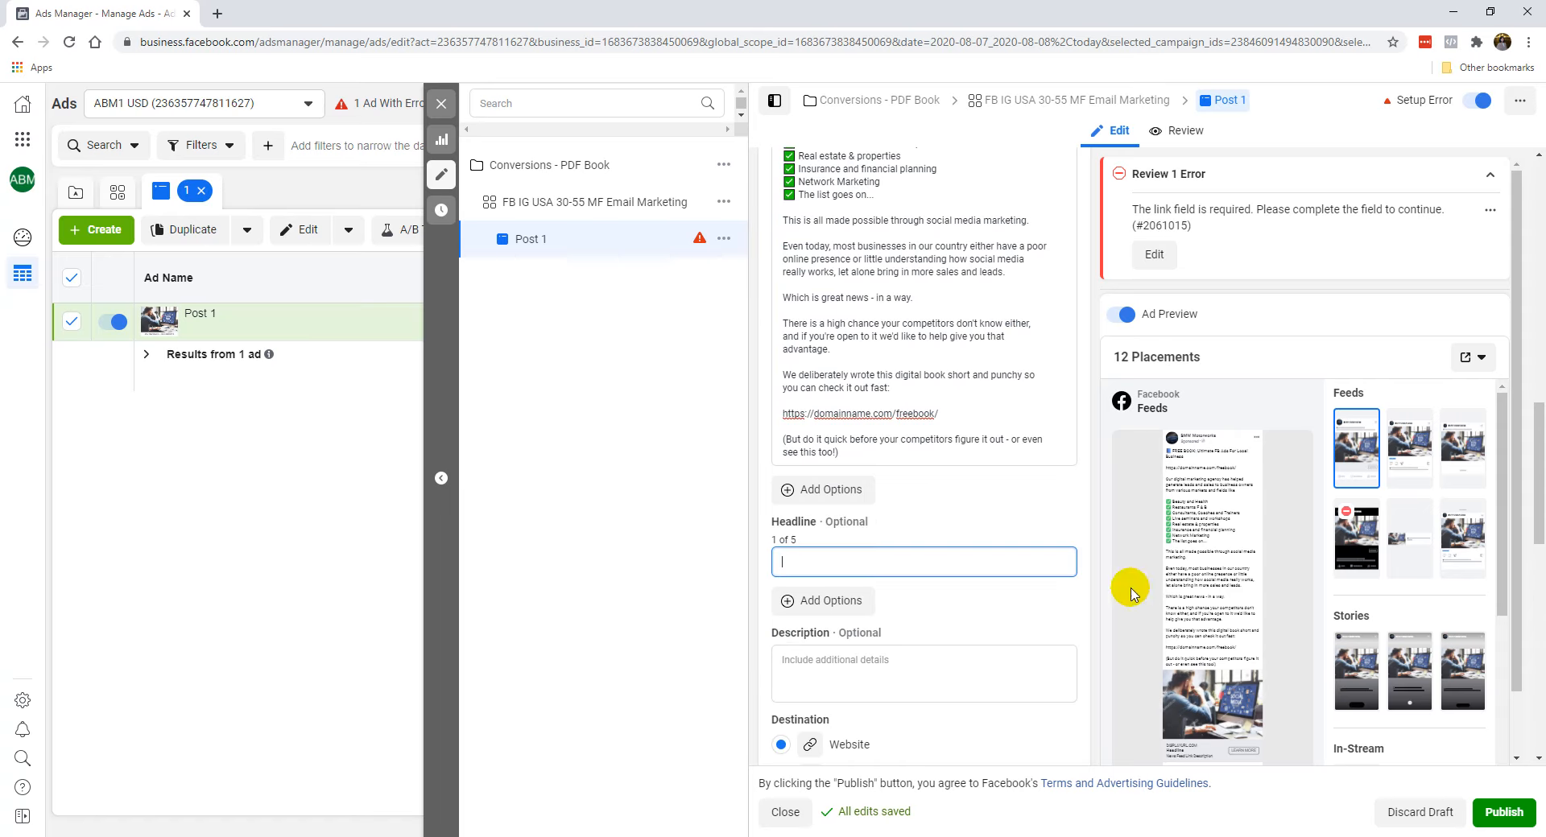
{"action": "left_click", "coordinate": [283, 836]}
{"action": "left_click_drag", "start_coordinate": [4, 535], "coordinate": [239, 536]}
{"action": "key", "text": "ctrl+c"}
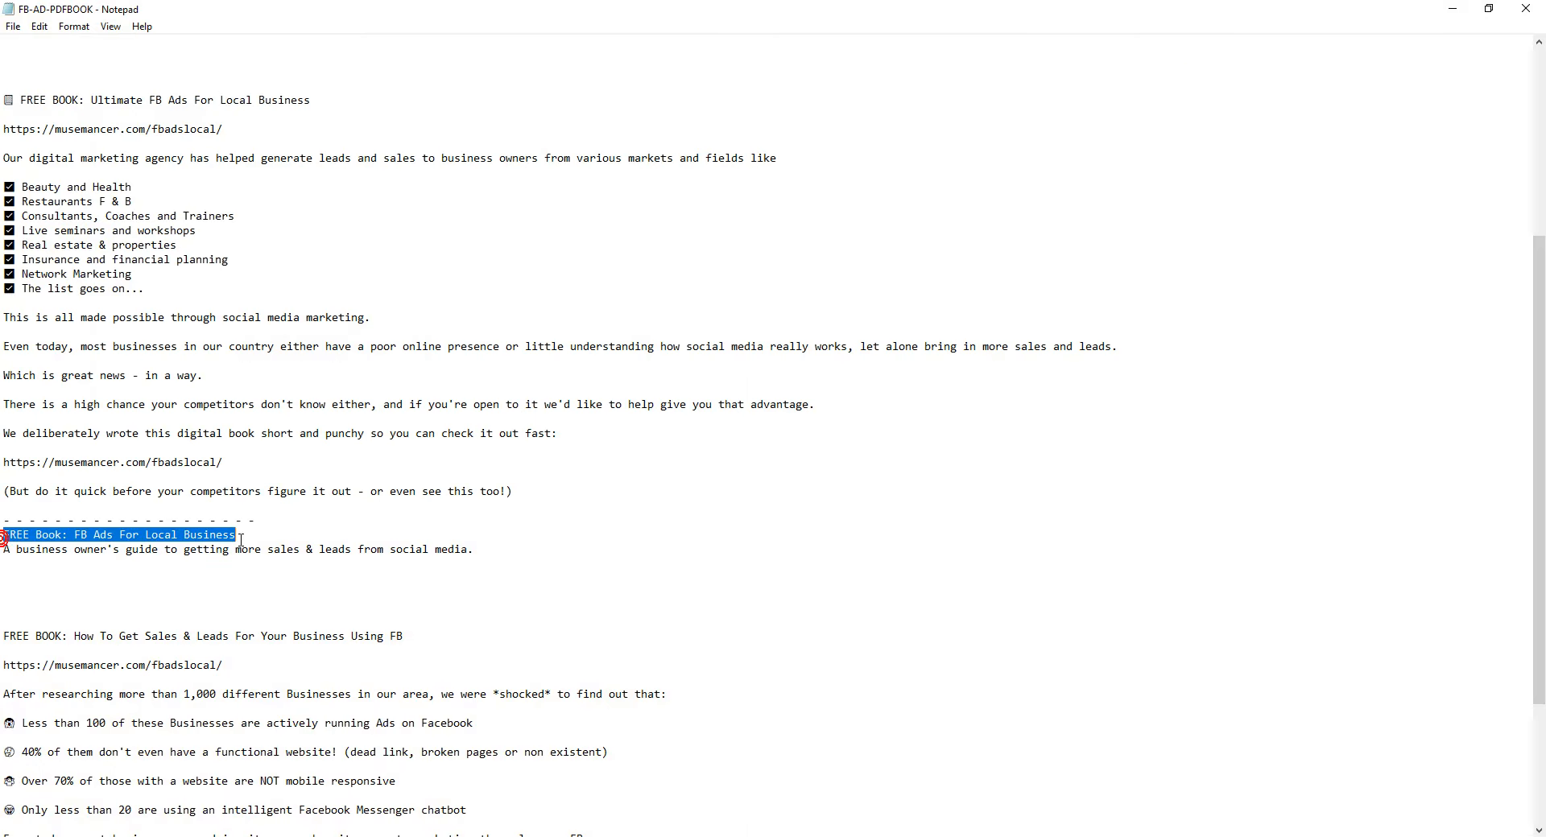
{"action": "left_click", "coordinate": [1526, 8]}
{"action": "key", "text": "ctrl+v"}
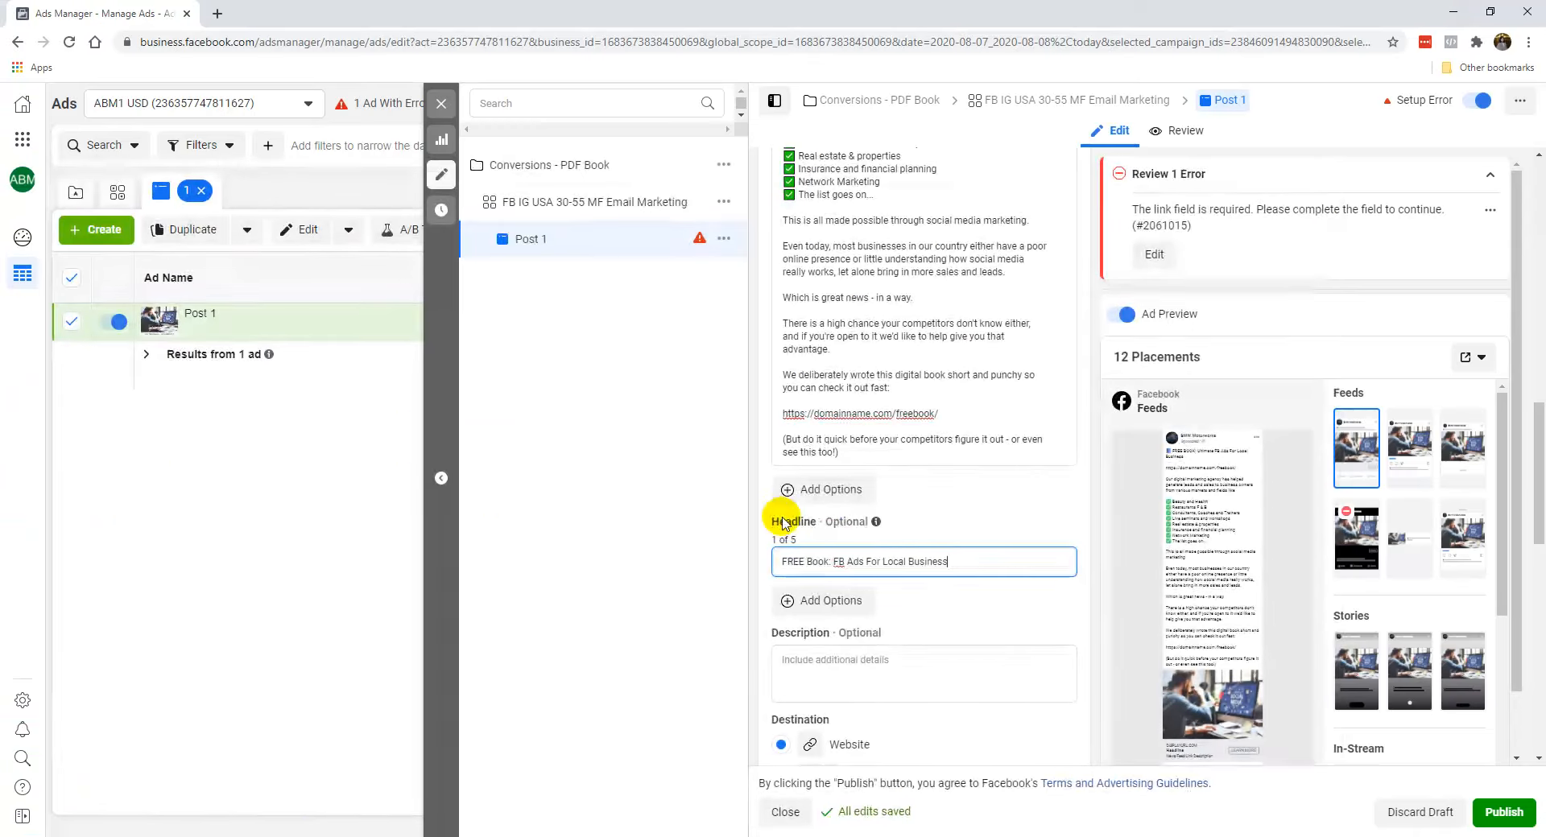
Copy "A business owner's guide to getting more sales & leads from social media." from the notes into the ad description as plain text.
{"action": "left_click", "coordinate": [278, 836]}
{"action": "left_click", "coordinate": [3, 549]}
{"action": "left_click_drag", "start_coordinate": [3, 550], "coordinate": [492, 541]}
{"action": "key", "text": "ctrl+c"}
{"action": "left_click", "coordinate": [1453, 10]}
{"action": "left_click", "coordinate": [829, 659]}
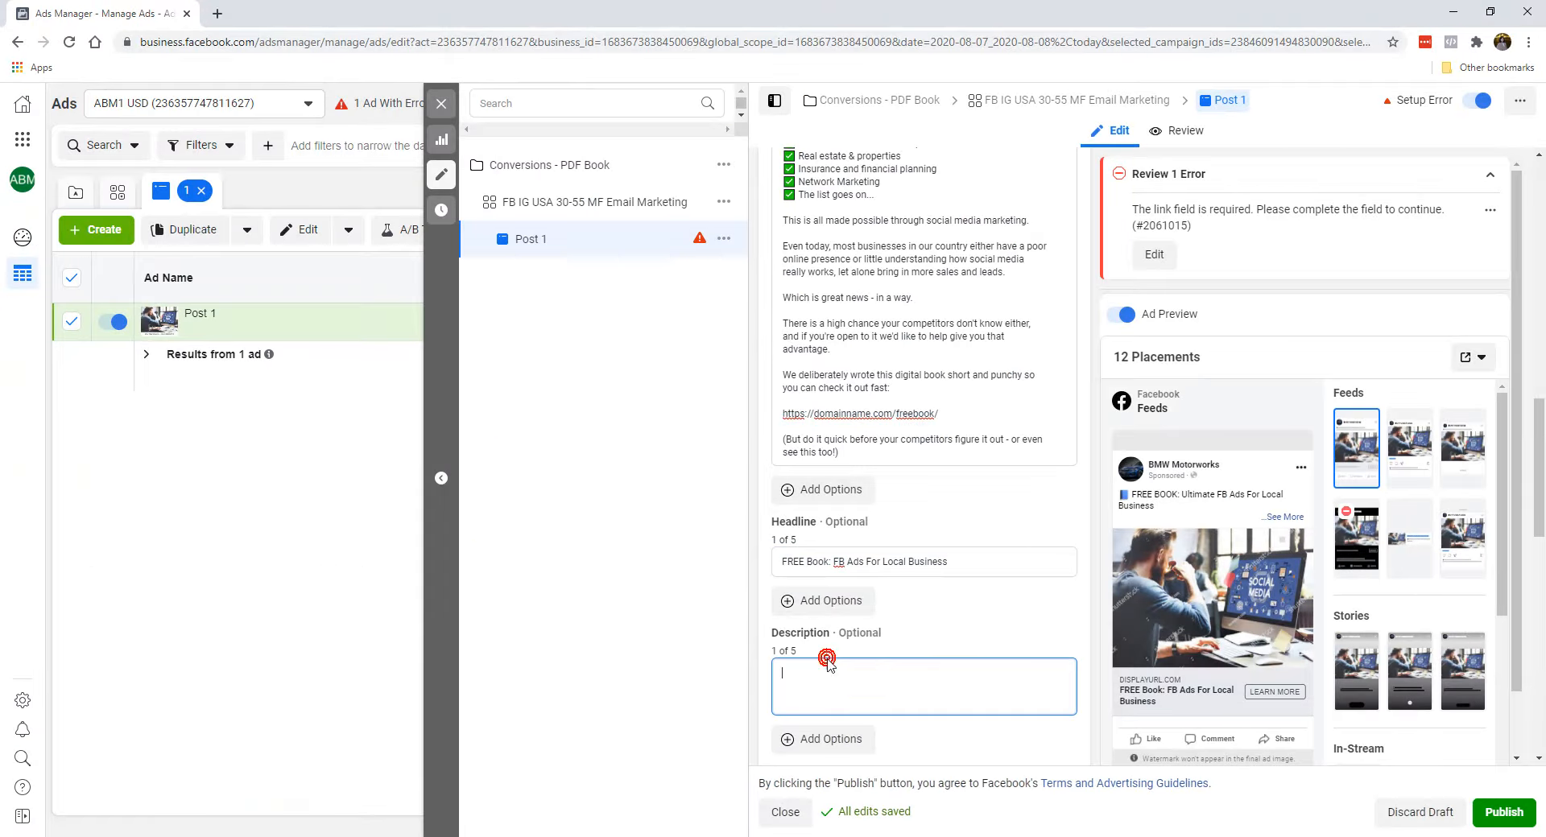
{"action": "right_click", "coordinate": [856, 678]}
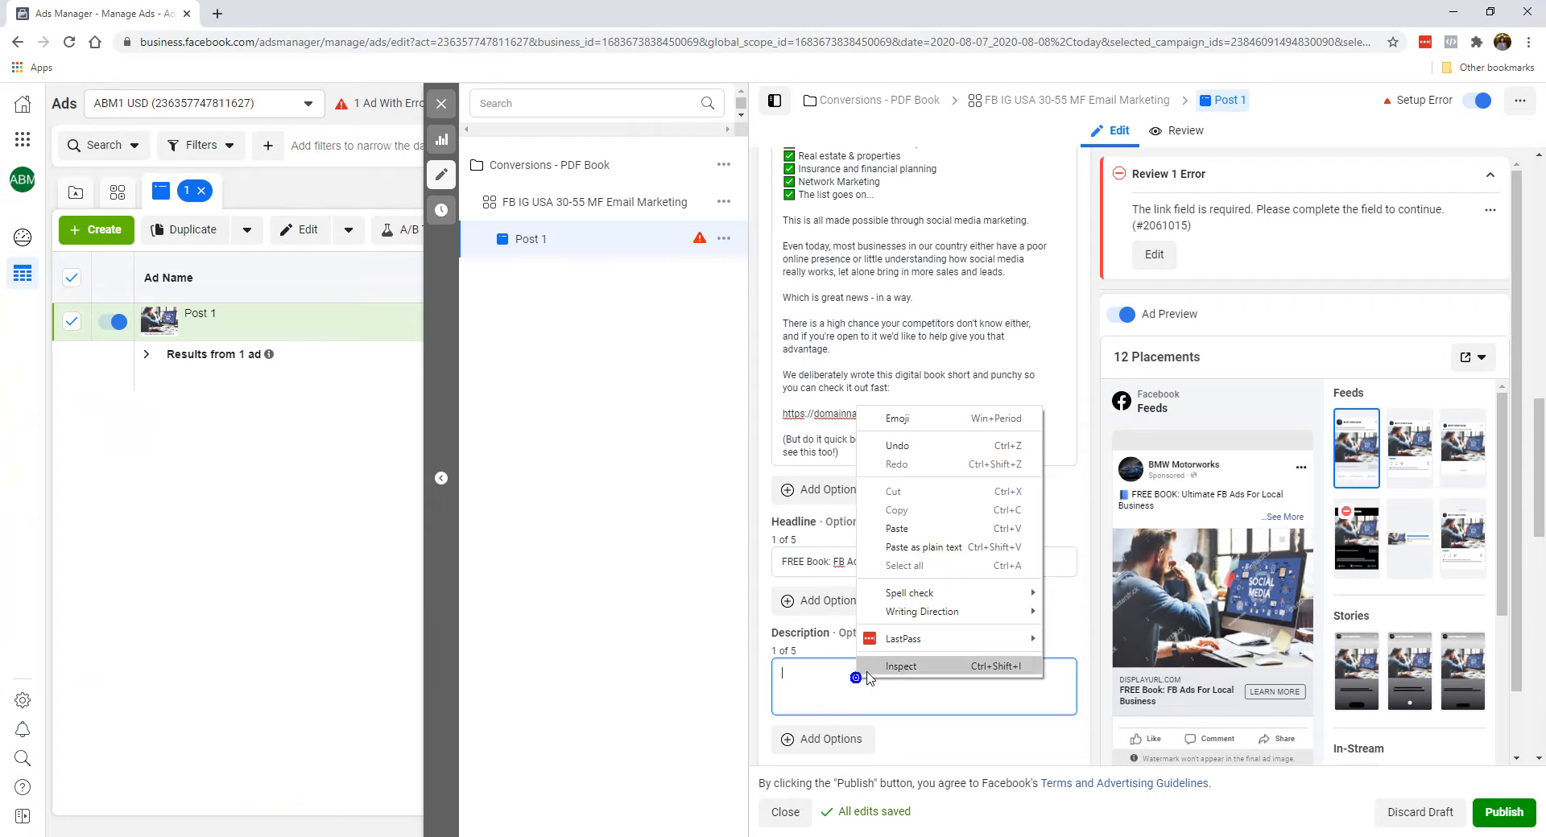
{"action": "left_click", "coordinate": [939, 545]}
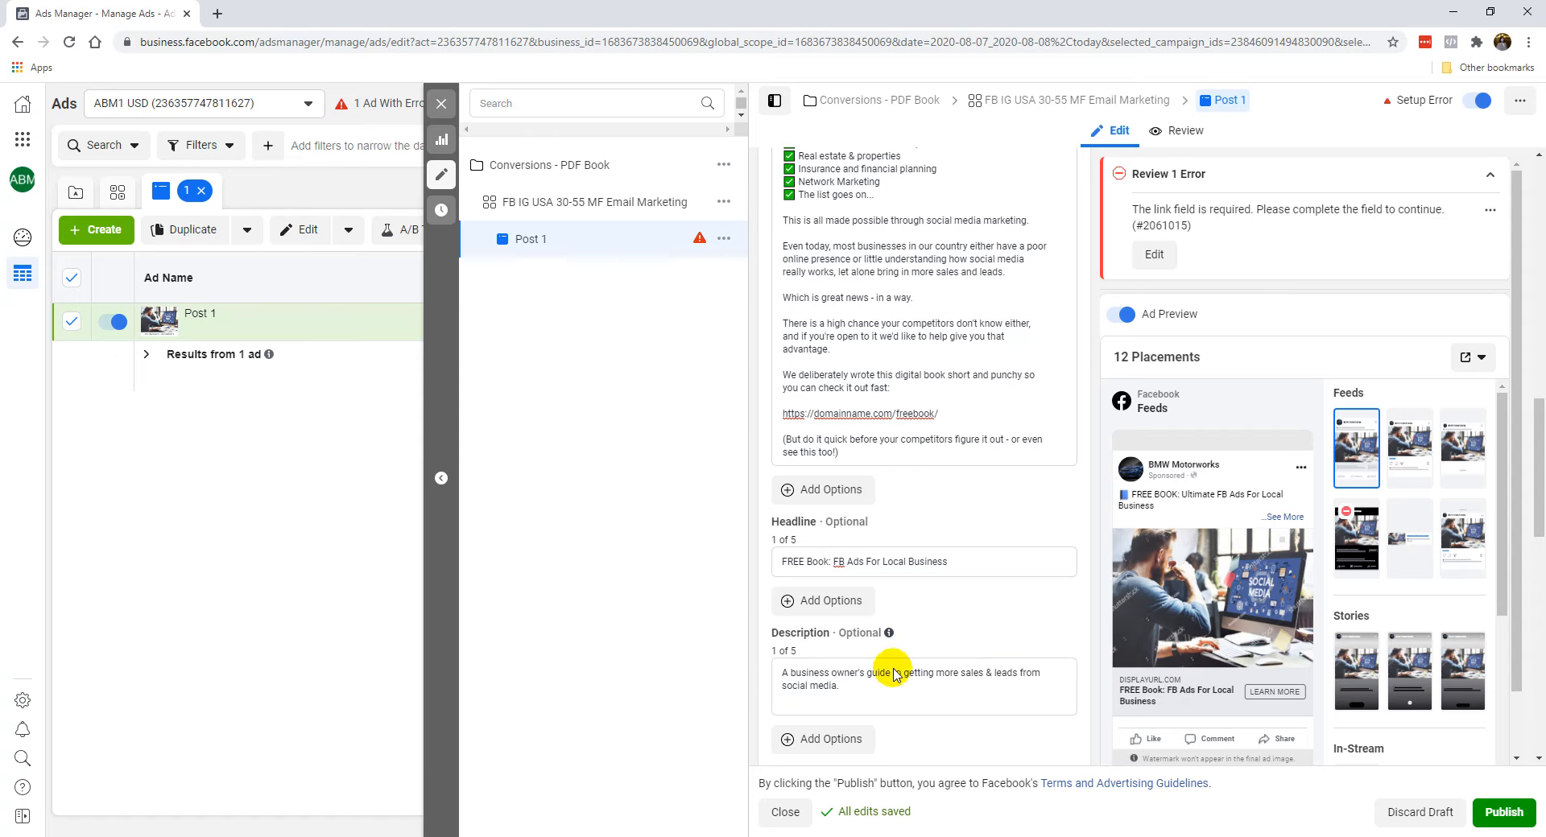
{"action": "scroll", "coordinate": [894, 692], "scroll_direction": "down", "scroll_amount": 1}
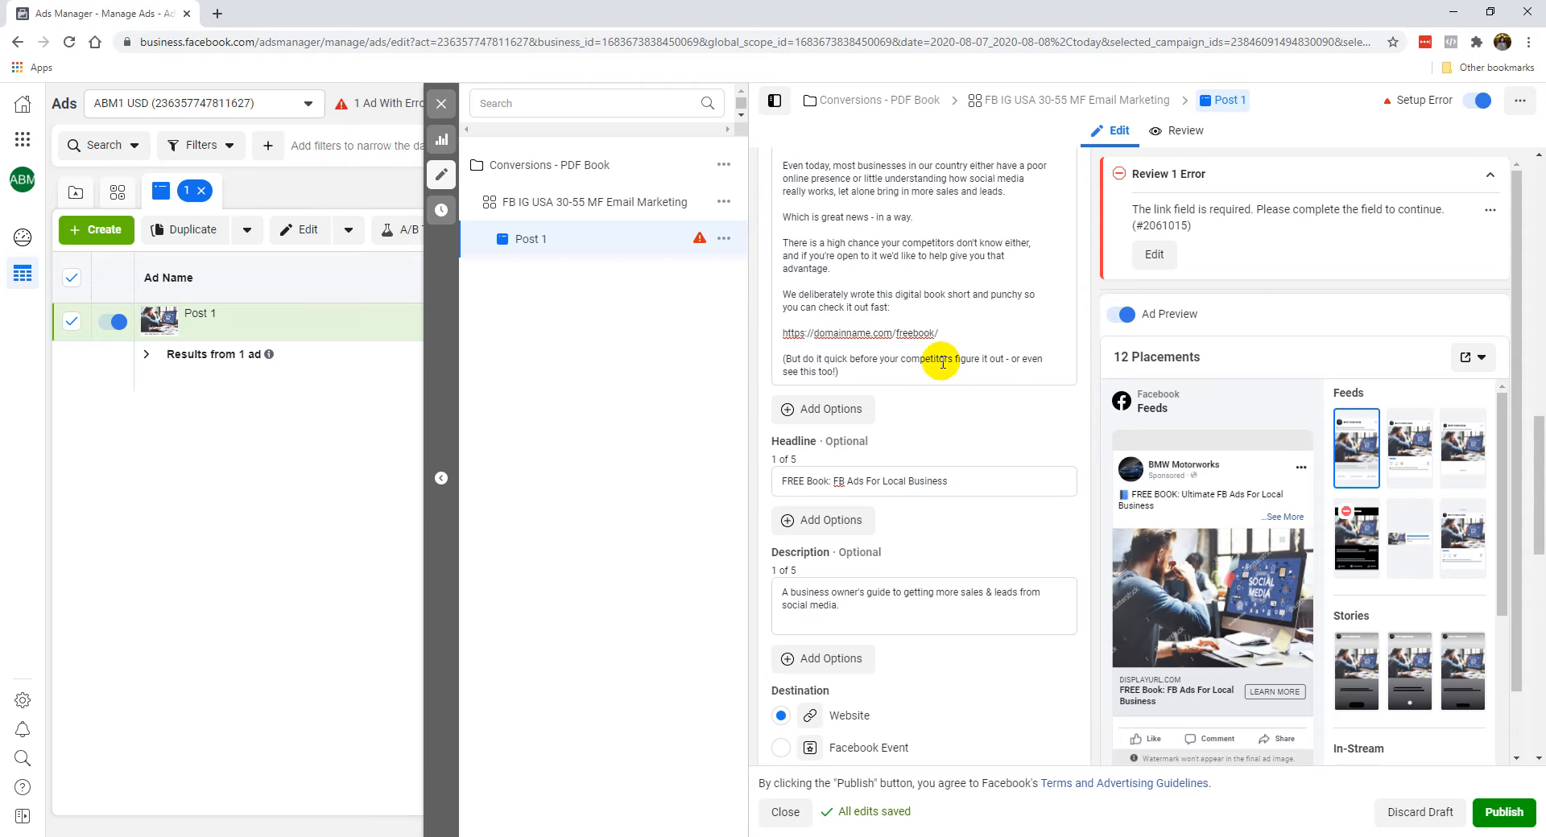
{"action": "left_click_drag", "start_coordinate": [939, 332], "coordinate": [777, 332]}
{"action": "key", "text": "ctrl+c"}
{"action": "scroll", "coordinate": [951, 600], "scroll_direction": "down", "scroll_amount": 3}
{"action": "left_click", "coordinate": [828, 559]}
{"action": "key", "text": "ctrl+v"}
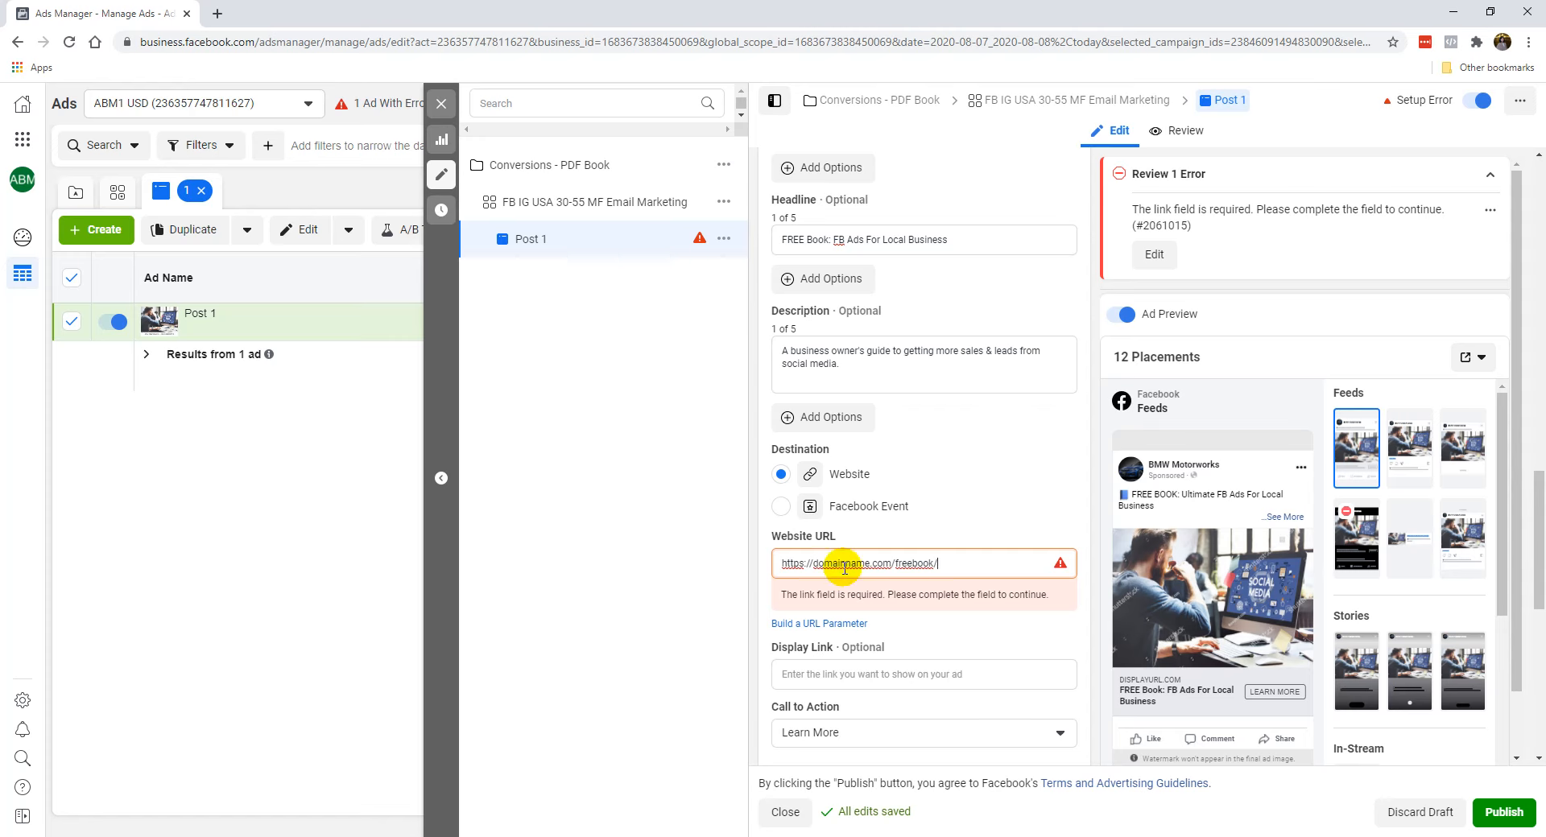
{"action": "left_click", "coordinate": [916, 625]}
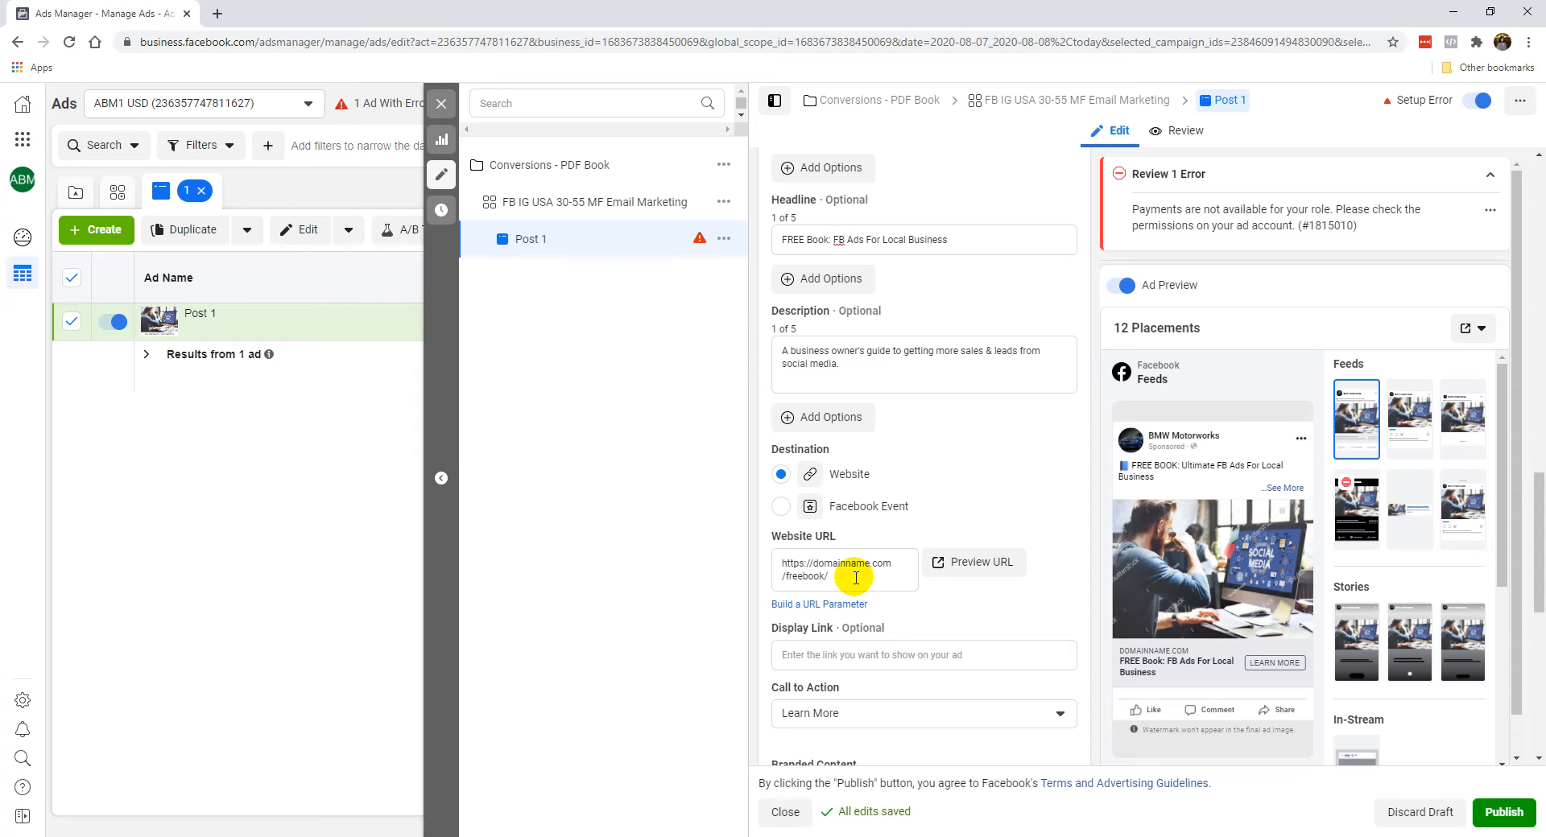
{"action": "left_click", "coordinate": [912, 657]}
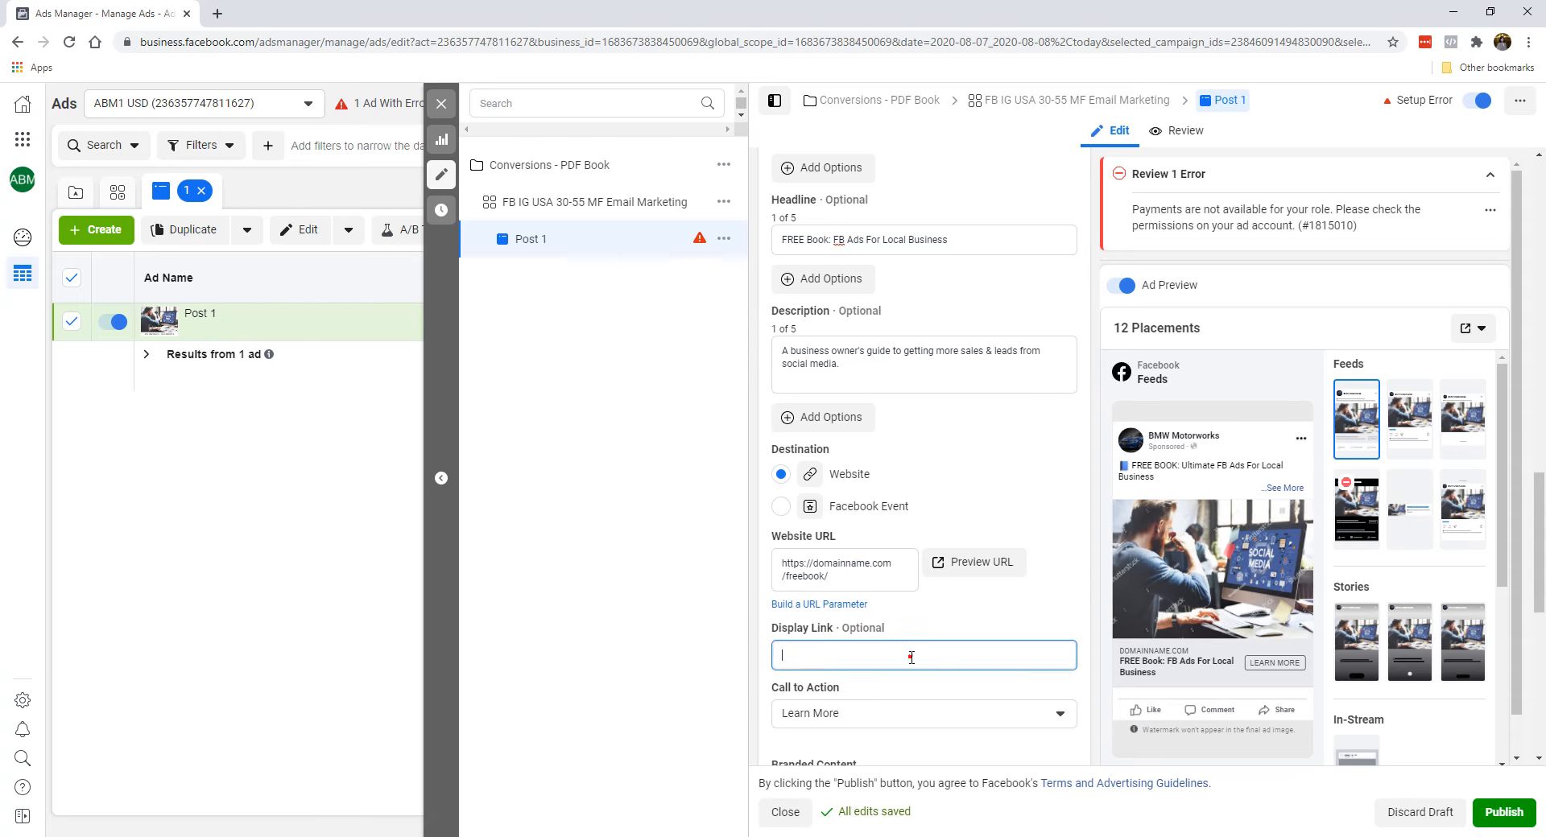
{"action": "key", "text": "ctrl+v"}
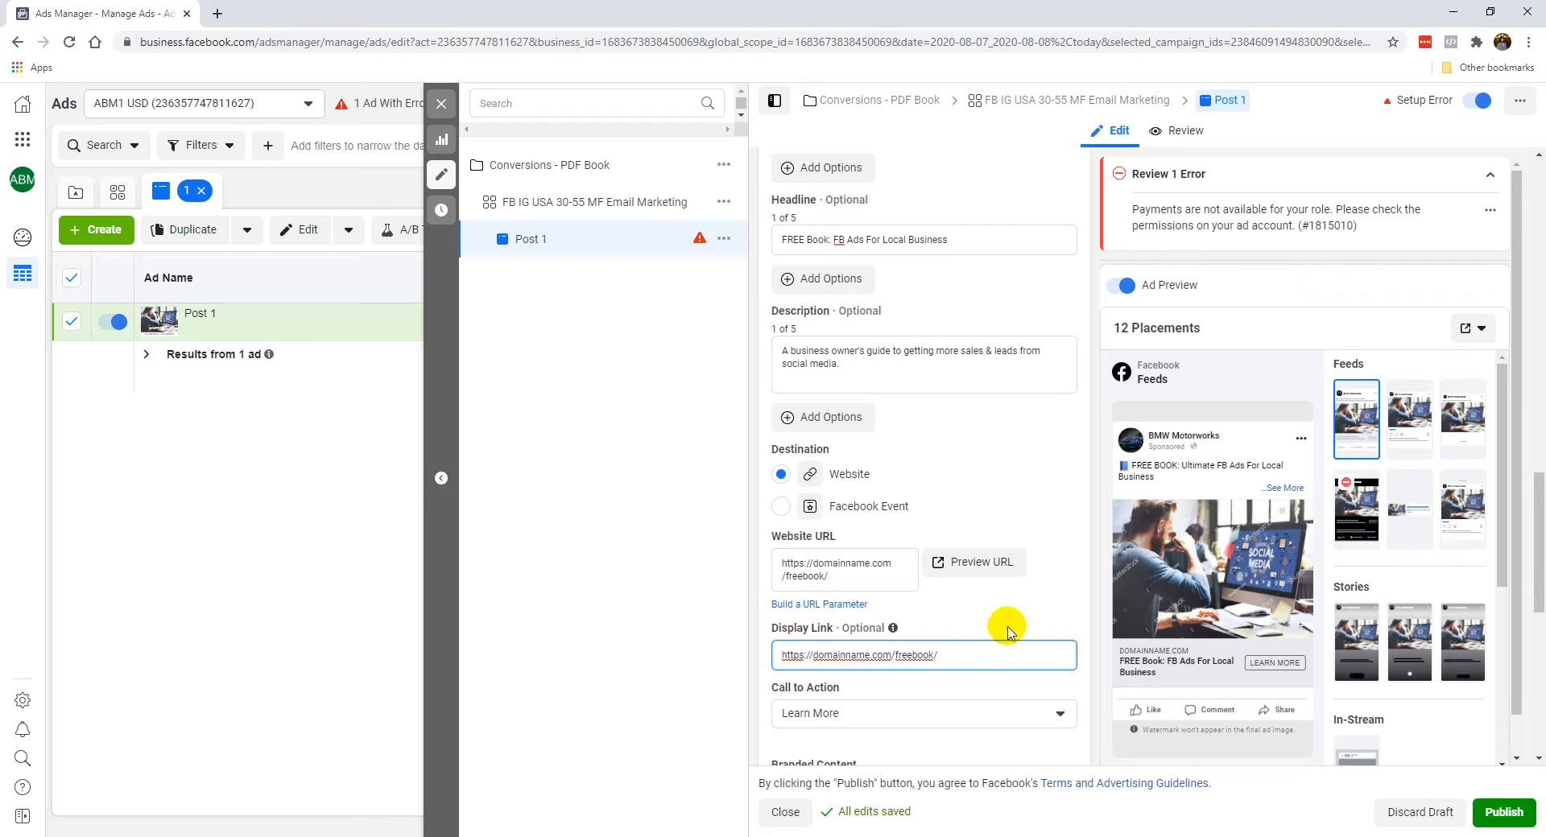
{"action": "double_click", "coordinate": [816, 653]}
{"action": "left_click_drag", "start_coordinate": [816, 654], "coordinate": [763, 650]}
{"action": "key", "text": "BackSpace"}
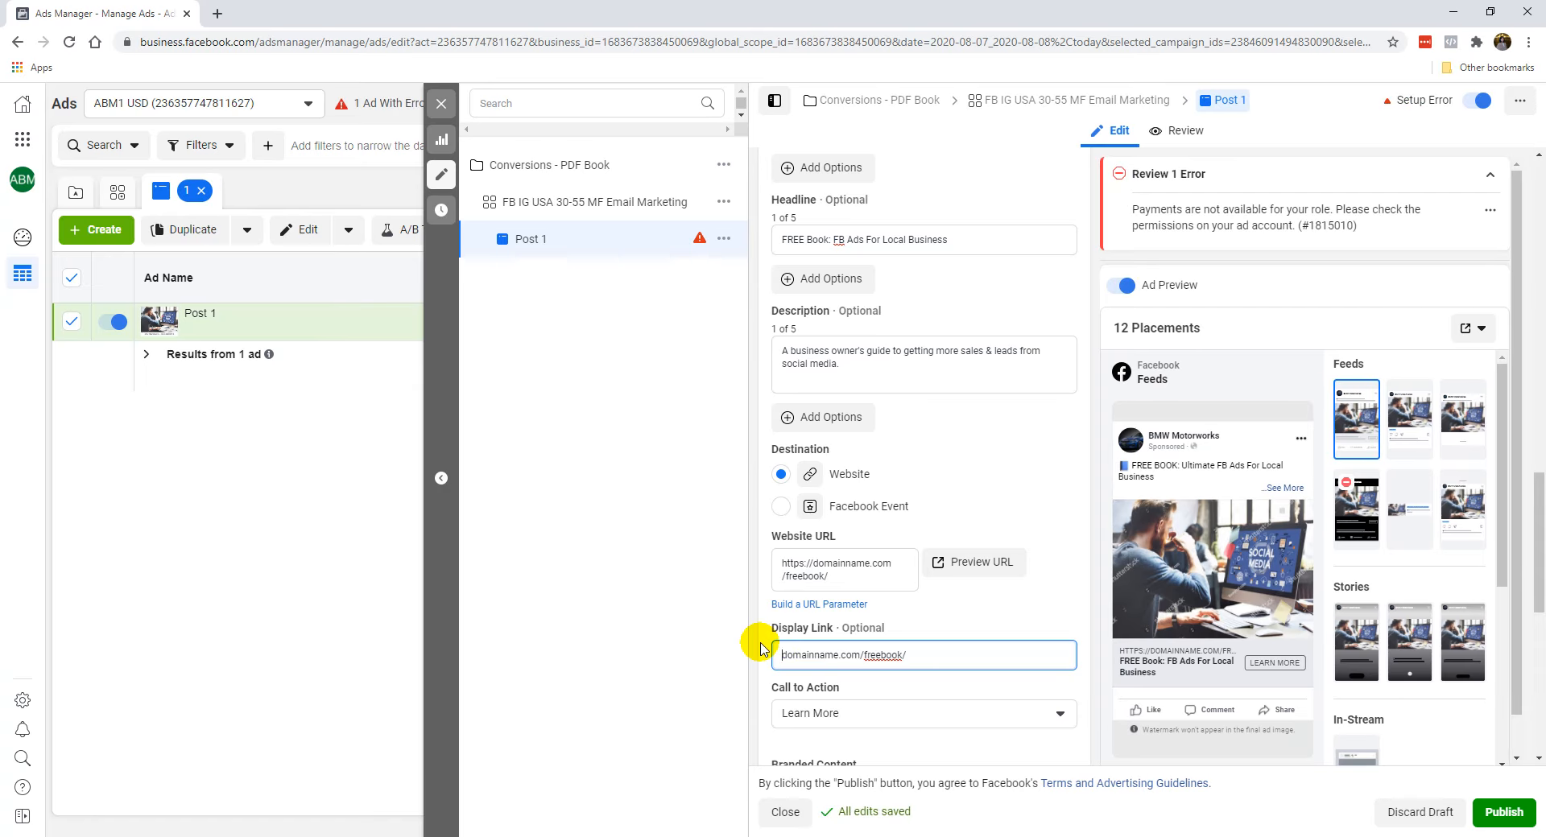
{"action": "left_click", "coordinate": [767, 650]}
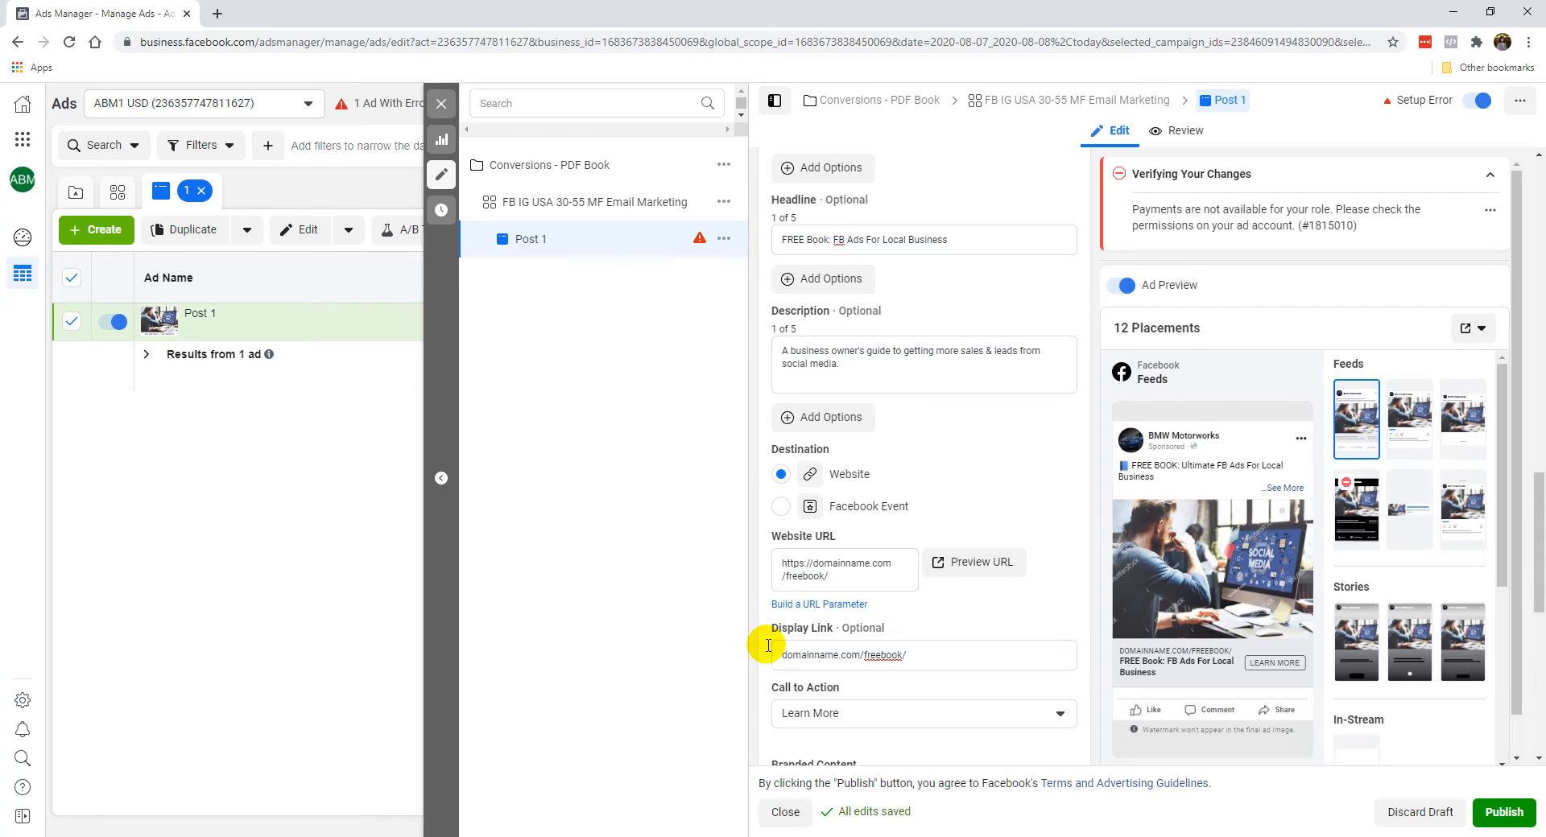
Look through the available call-to-action options and keep Learn More.
{"action": "scroll", "coordinate": [829, 676], "scroll_direction": "down", "scroll_amount": 3}
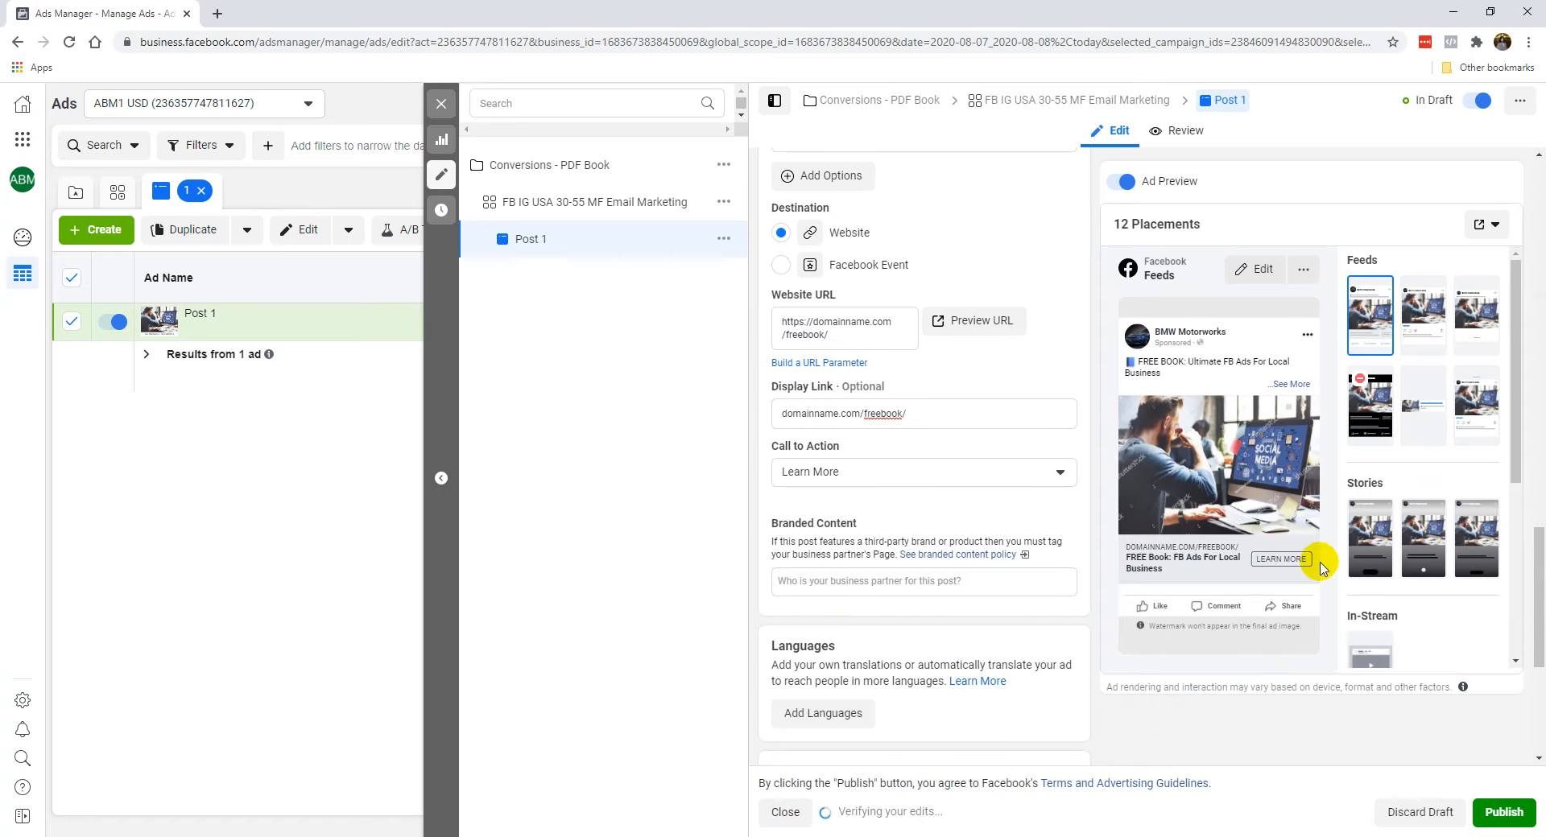
{"action": "left_click", "coordinate": [904, 474]}
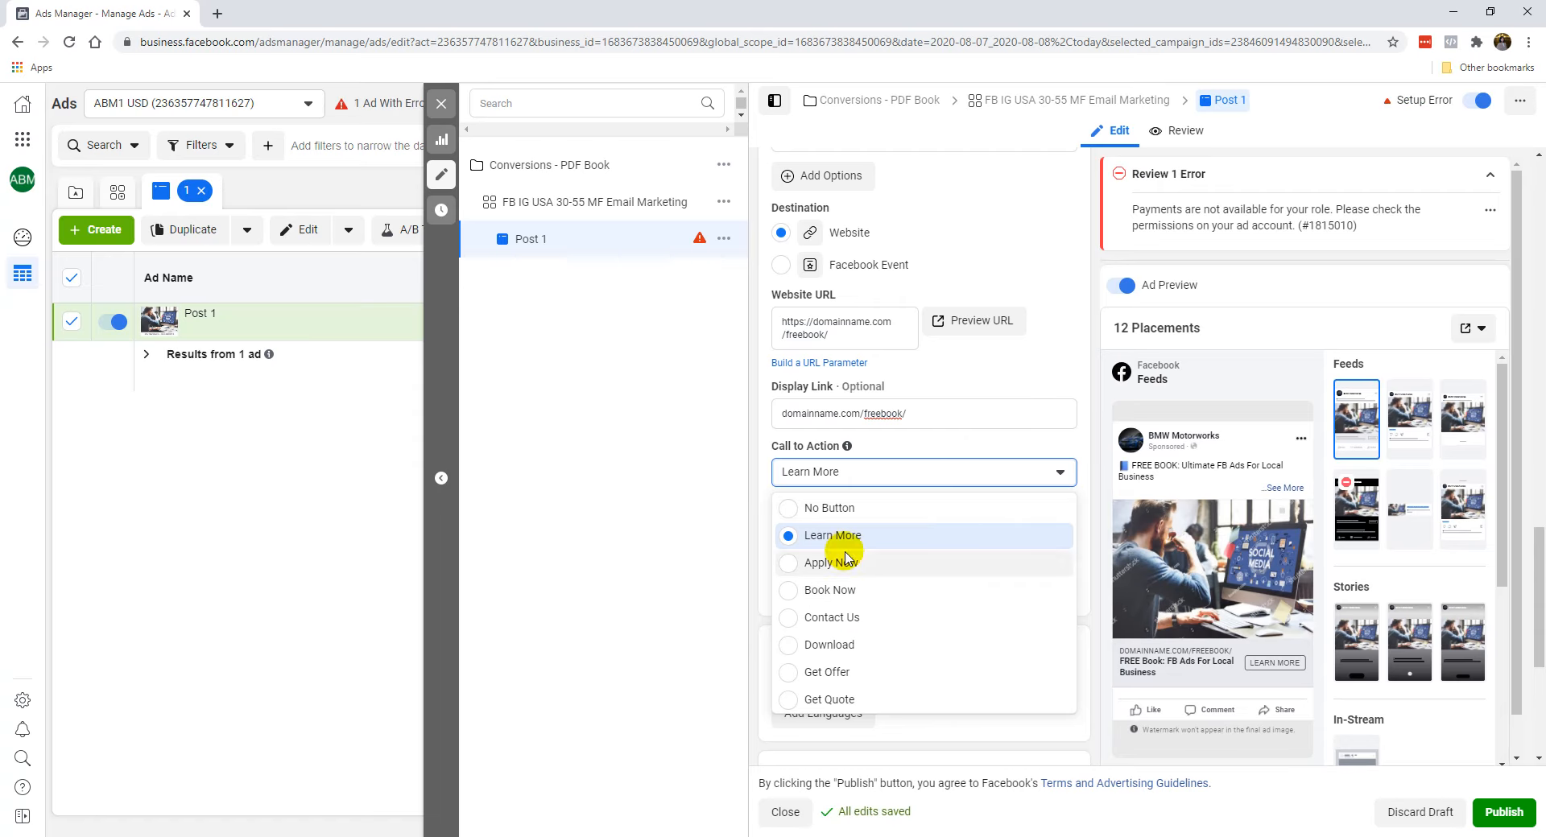
{"action": "left_click", "coordinate": [769, 469]}
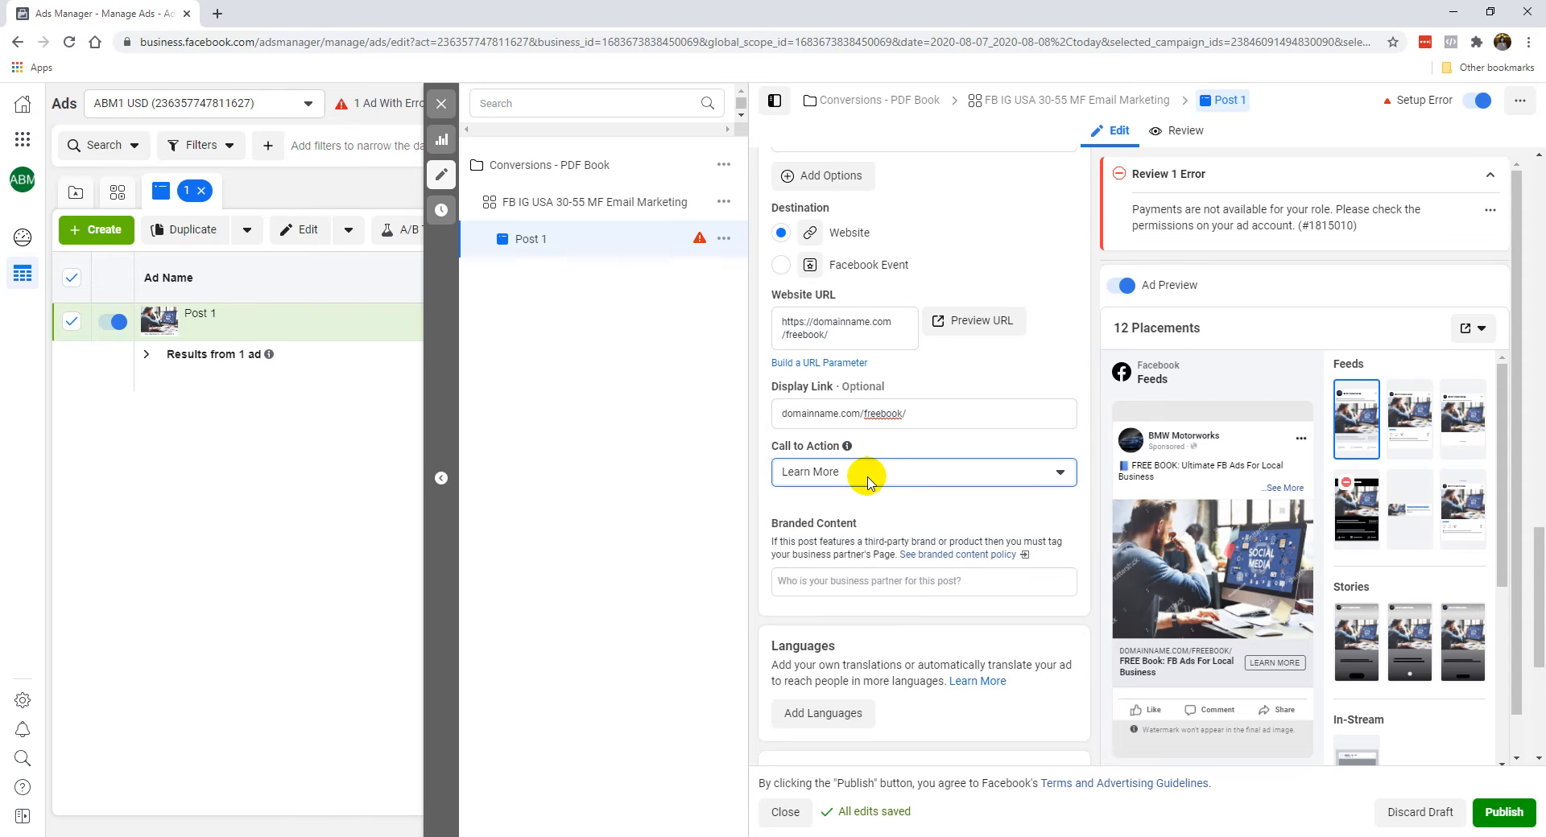
Check the ad's language and tracking settings and view the setup error details, leaving them collapsed.
{"action": "scroll", "coordinate": [926, 563], "scroll_direction": "down", "scroll_amount": 3}
{"action": "scroll", "coordinate": [930, 570], "scroll_direction": "down", "scroll_amount": 2}
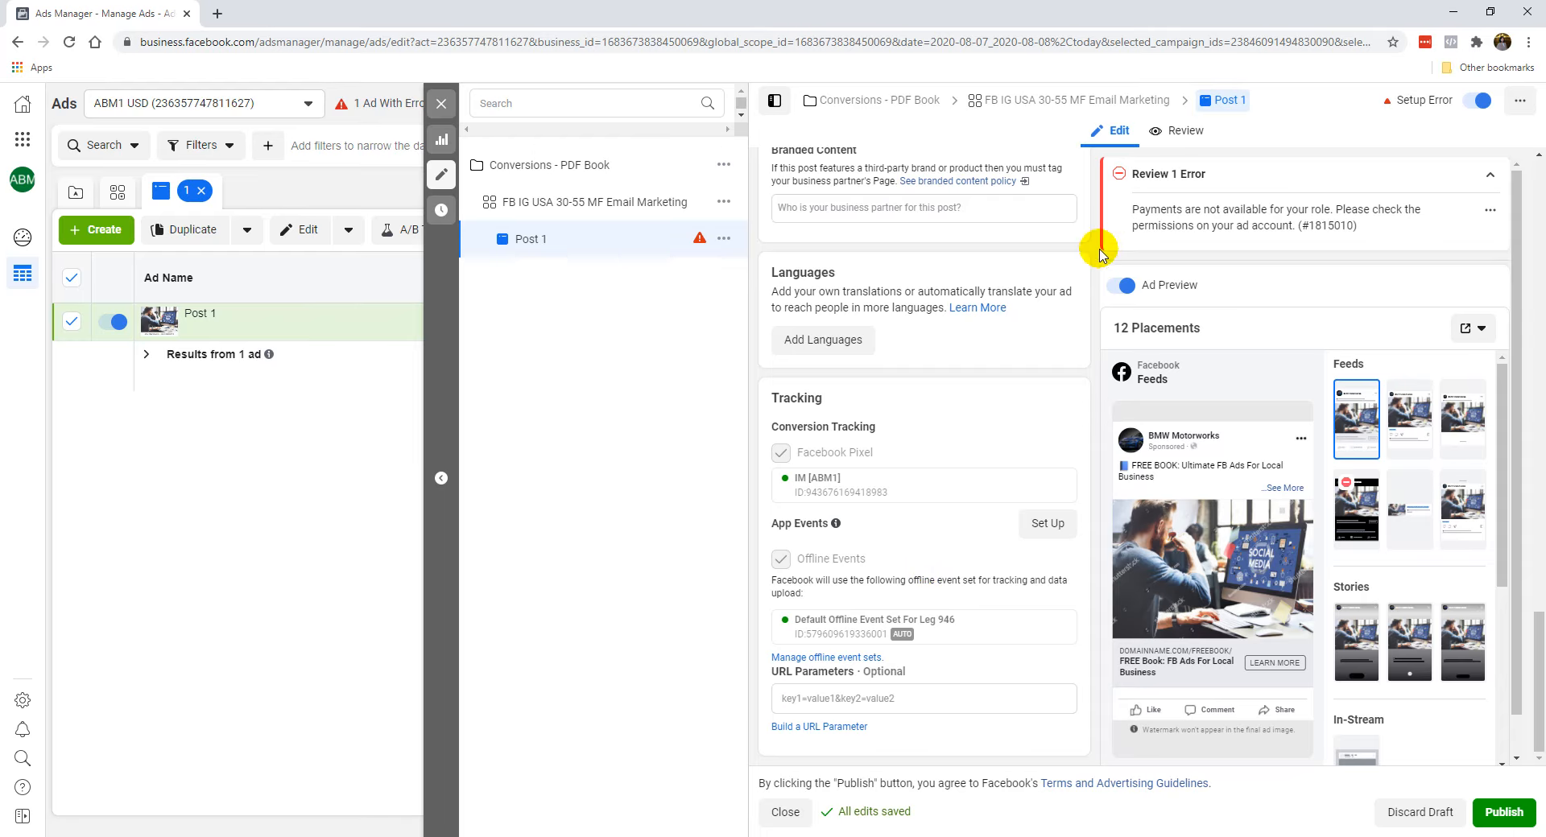
{"action": "left_click", "coordinate": [1490, 175]}
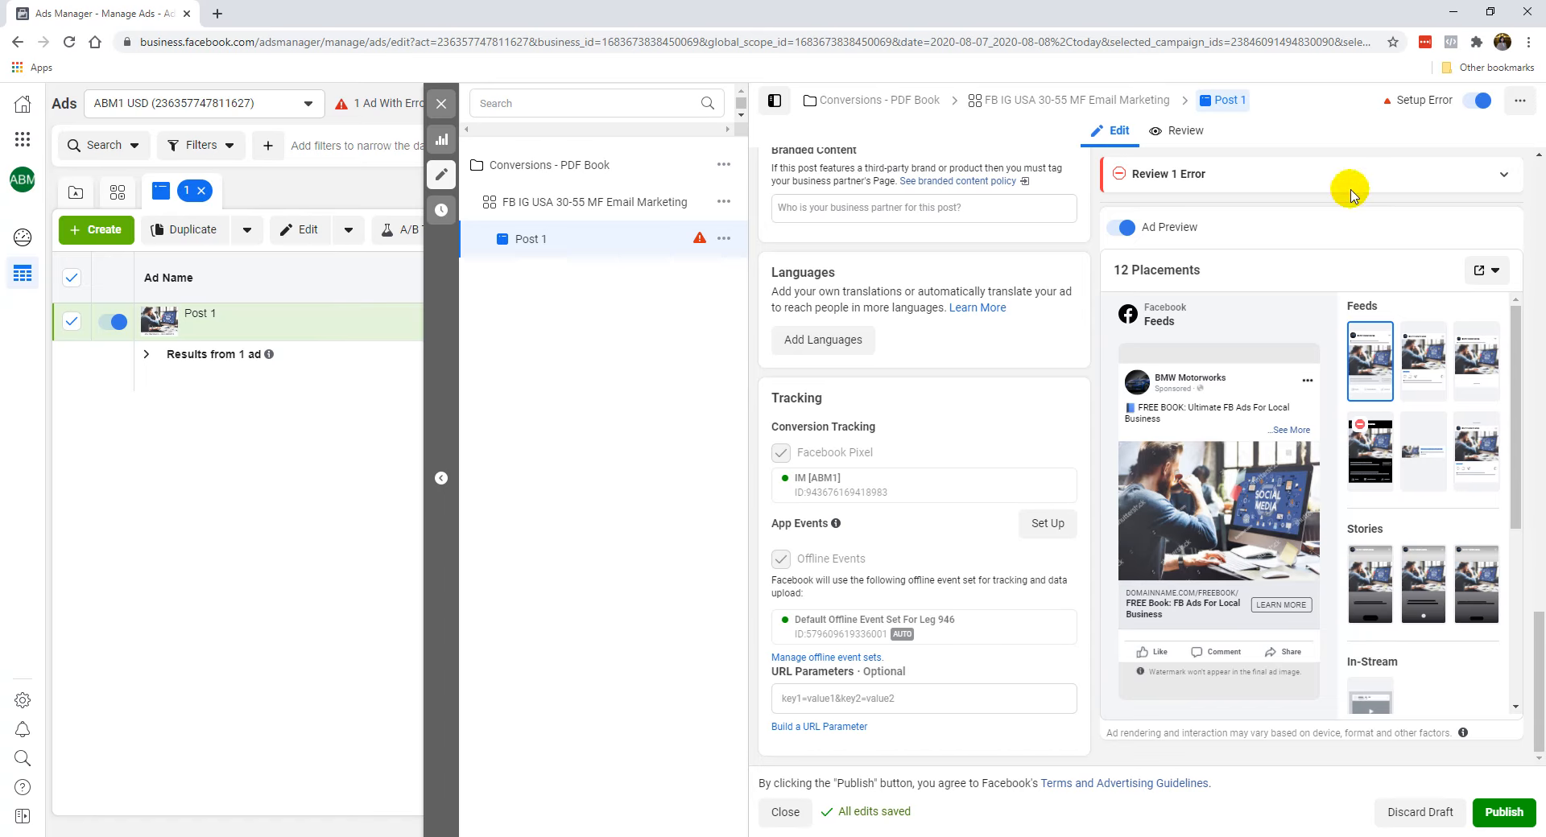
{"action": "left_click", "coordinate": [1496, 176]}
{"action": "left_click", "coordinate": [1490, 174]}
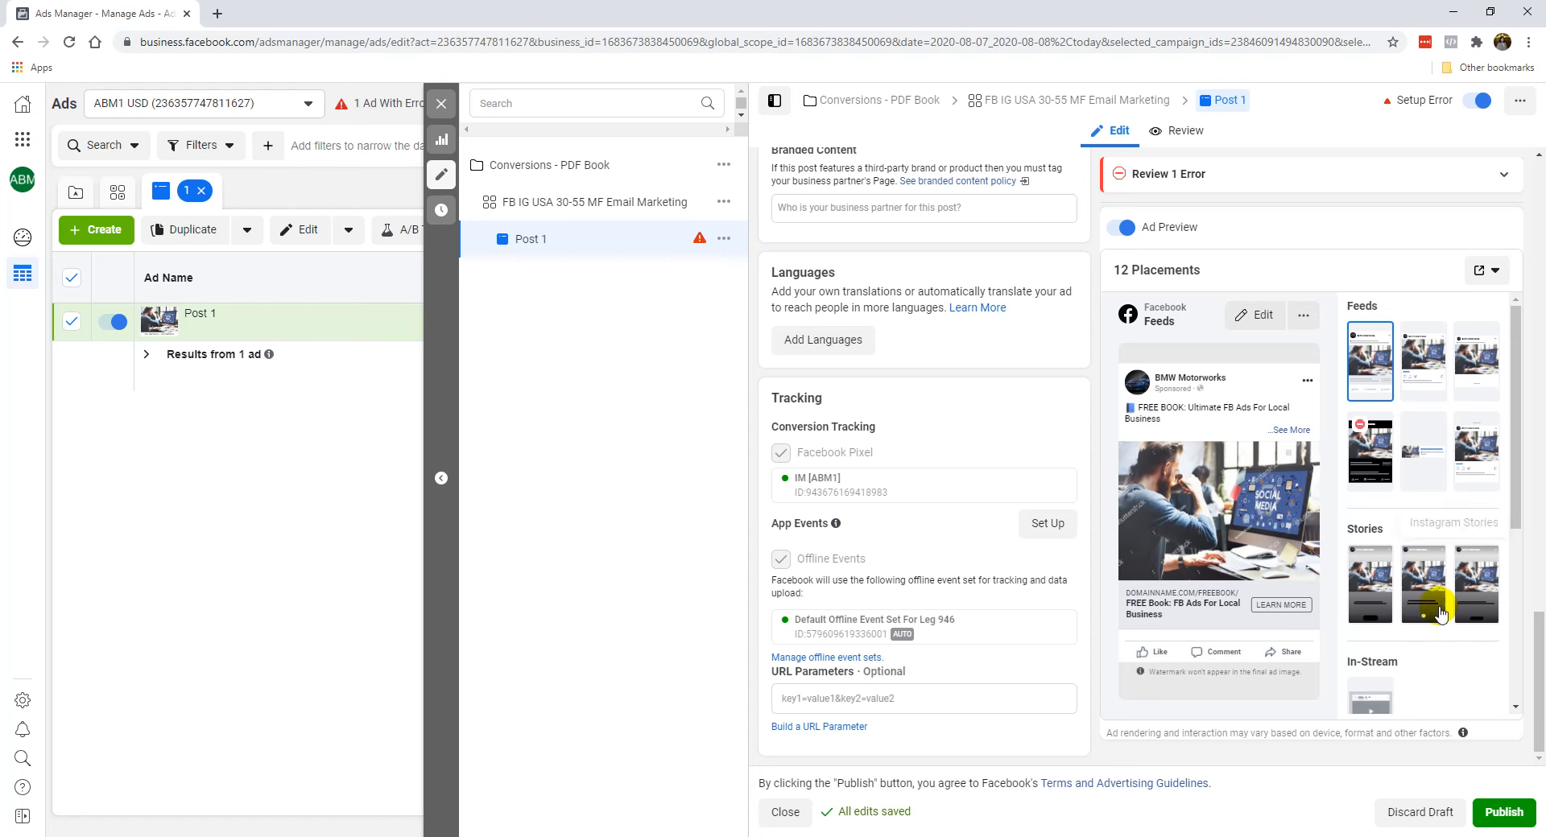
Try to publish the ad, dismiss the notification and close the ad editor to return to the ads table.
{"action": "left_click", "coordinate": [1499, 822]}
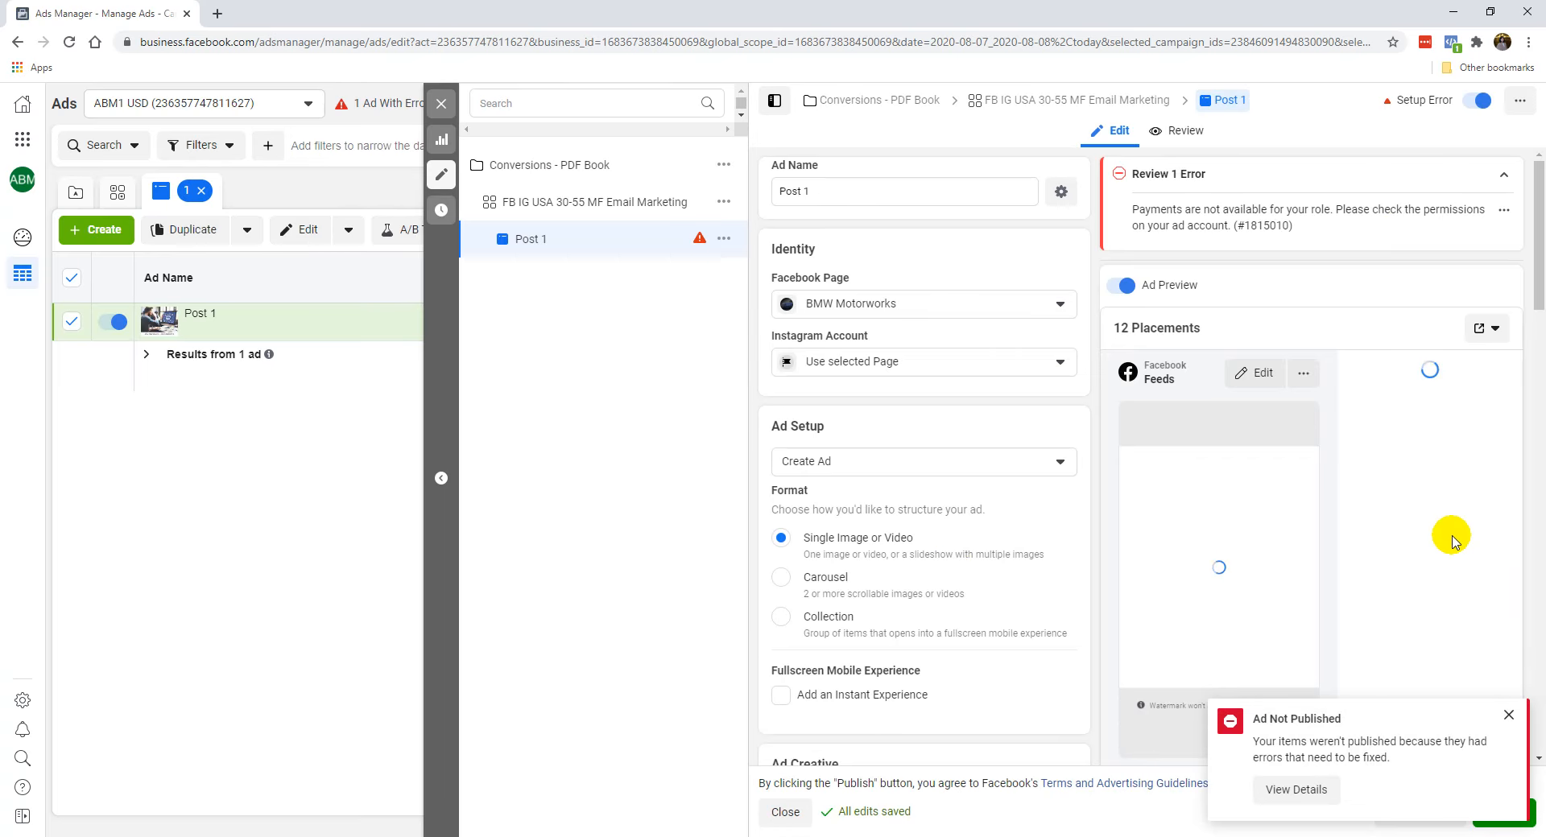
{"action": "left_click", "coordinate": [1509, 716]}
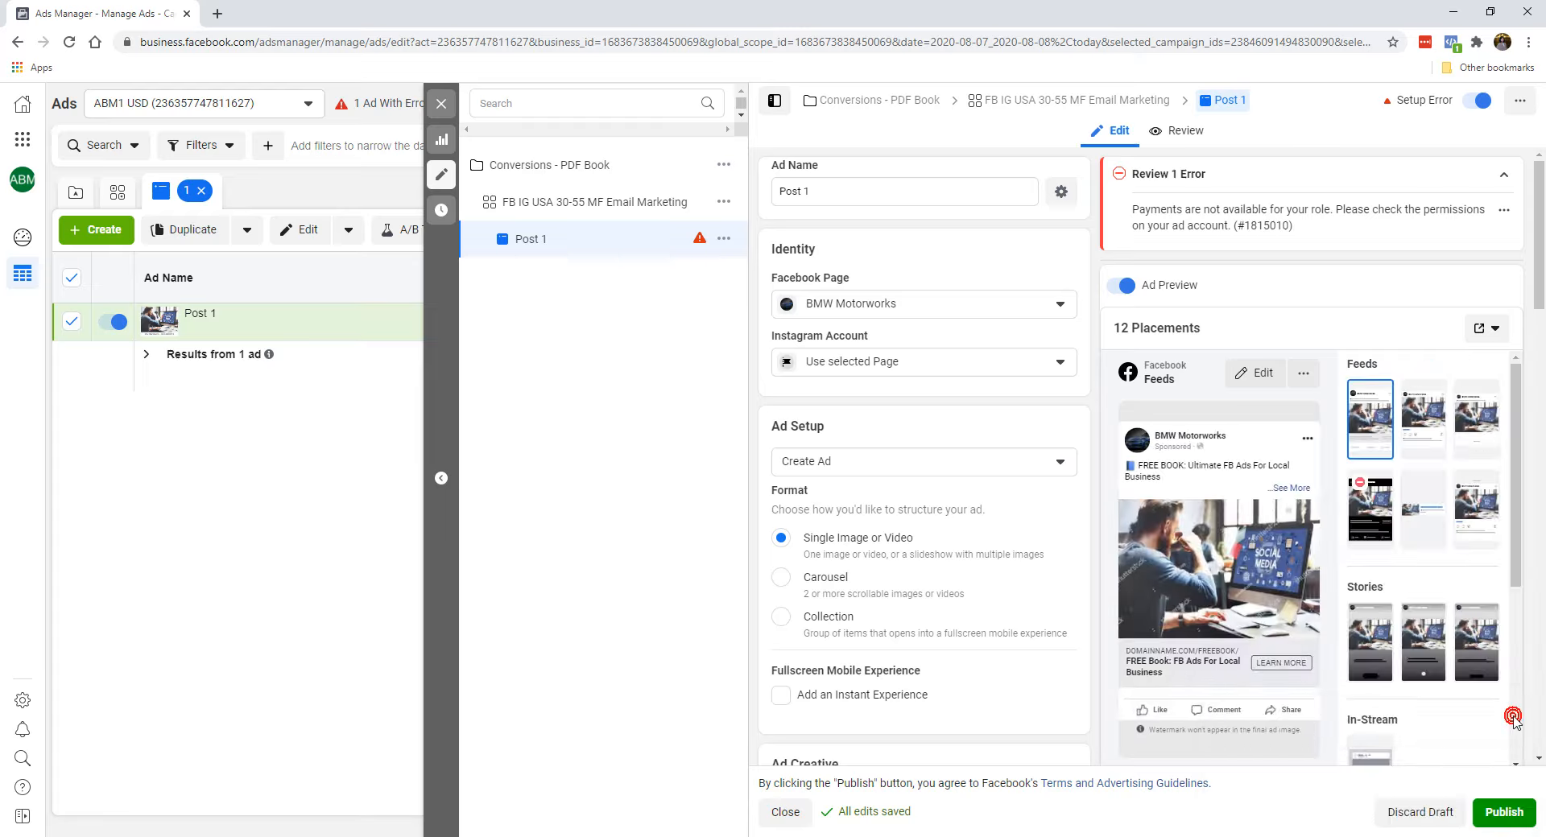
{"action": "left_click", "coordinate": [441, 104]}
{"action": "left_click", "coordinate": [796, 437]}
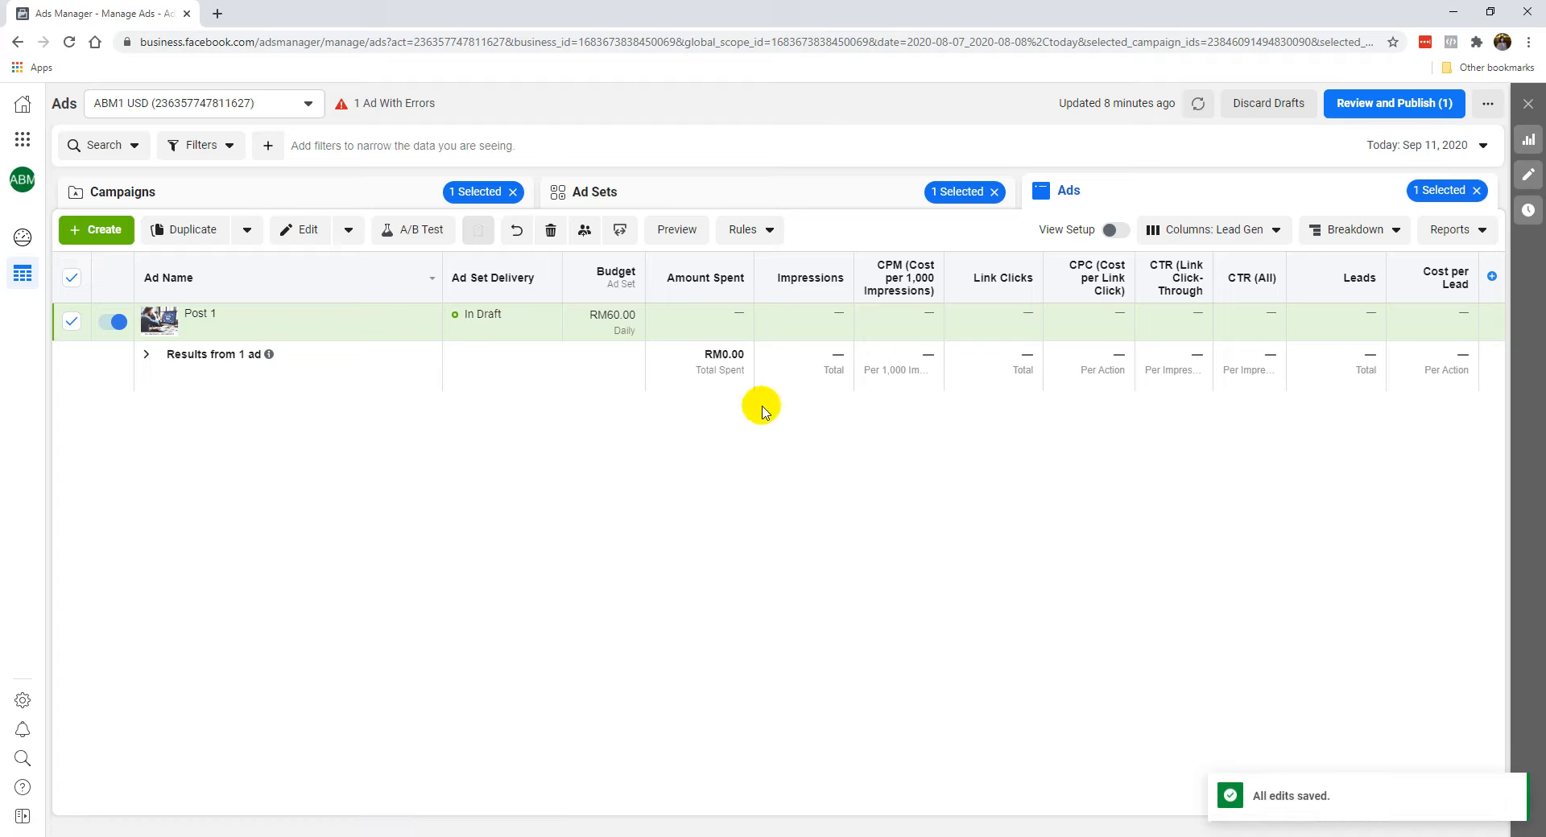